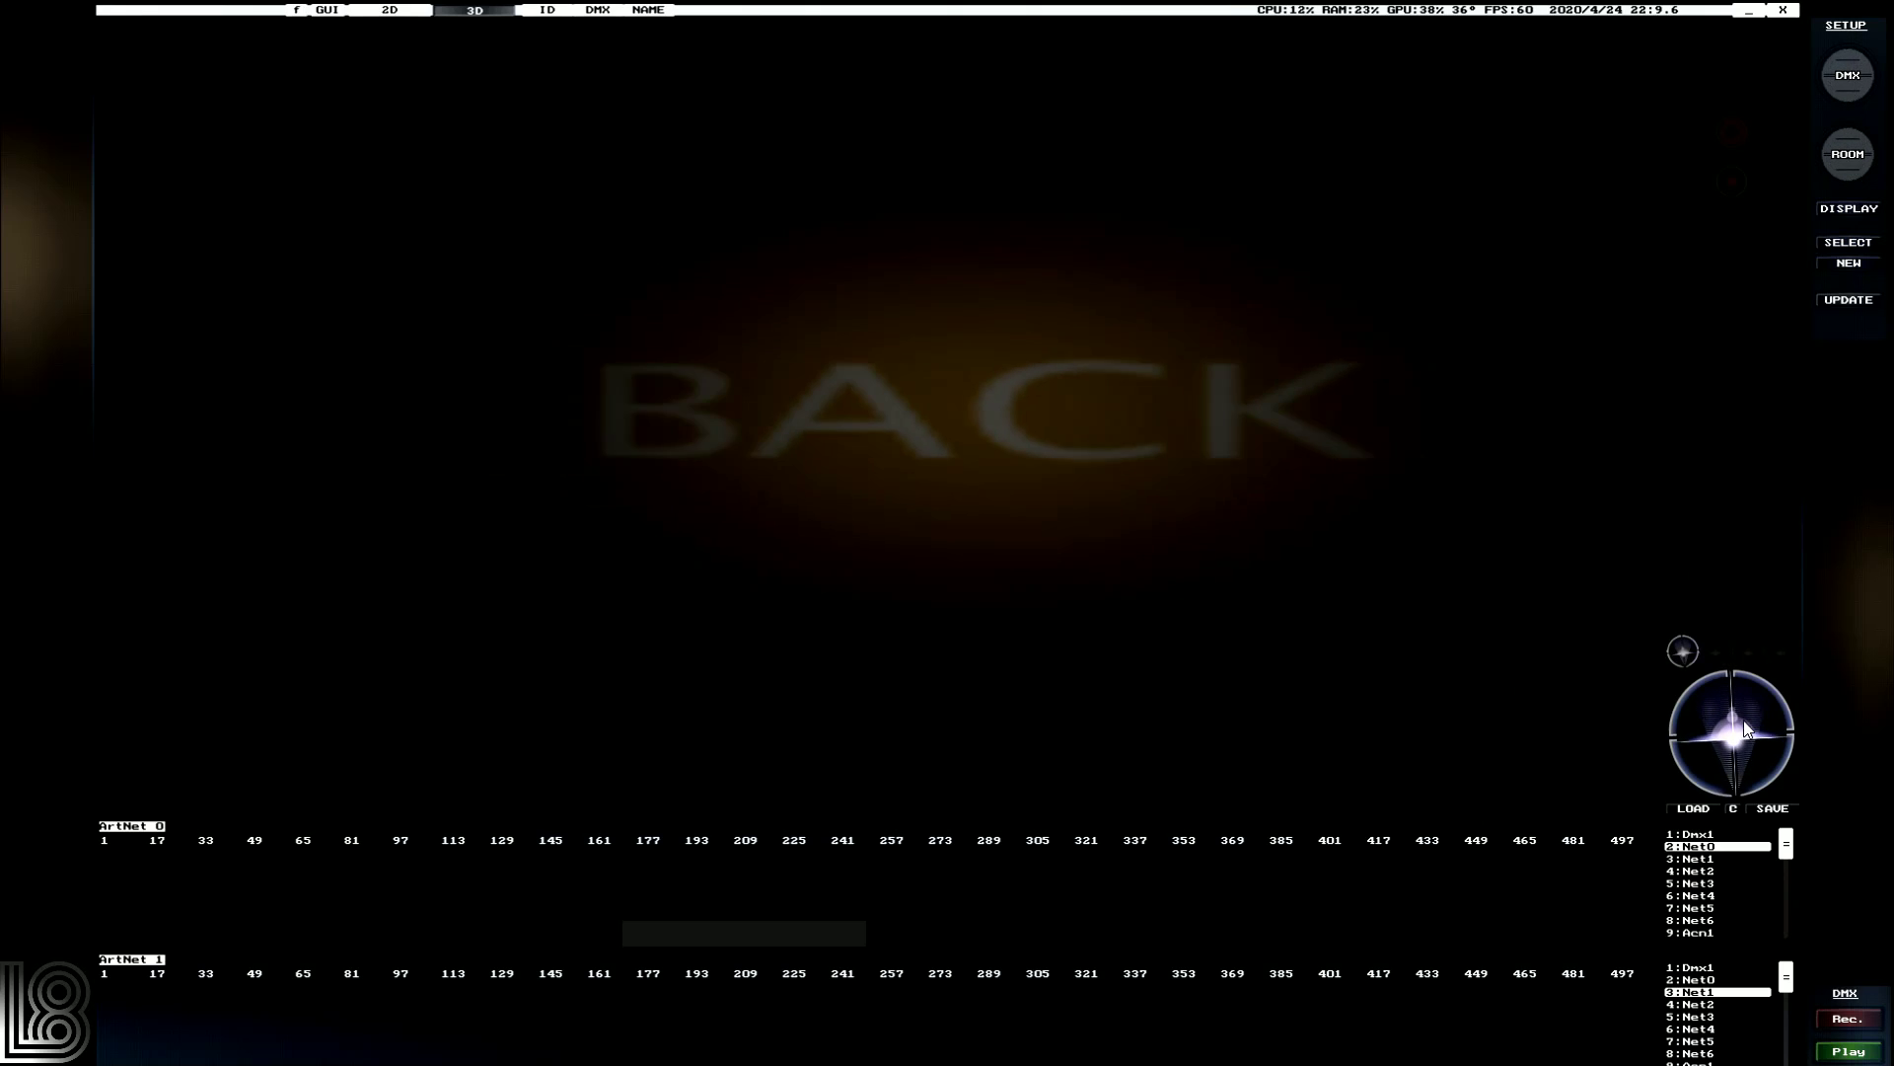
# Set the first DMX line's input to 9:Acn1 so its monitor shows live sACN levels.
pyautogui.moveTo(1741, 726); pyautogui.dragTo(1736, 709)
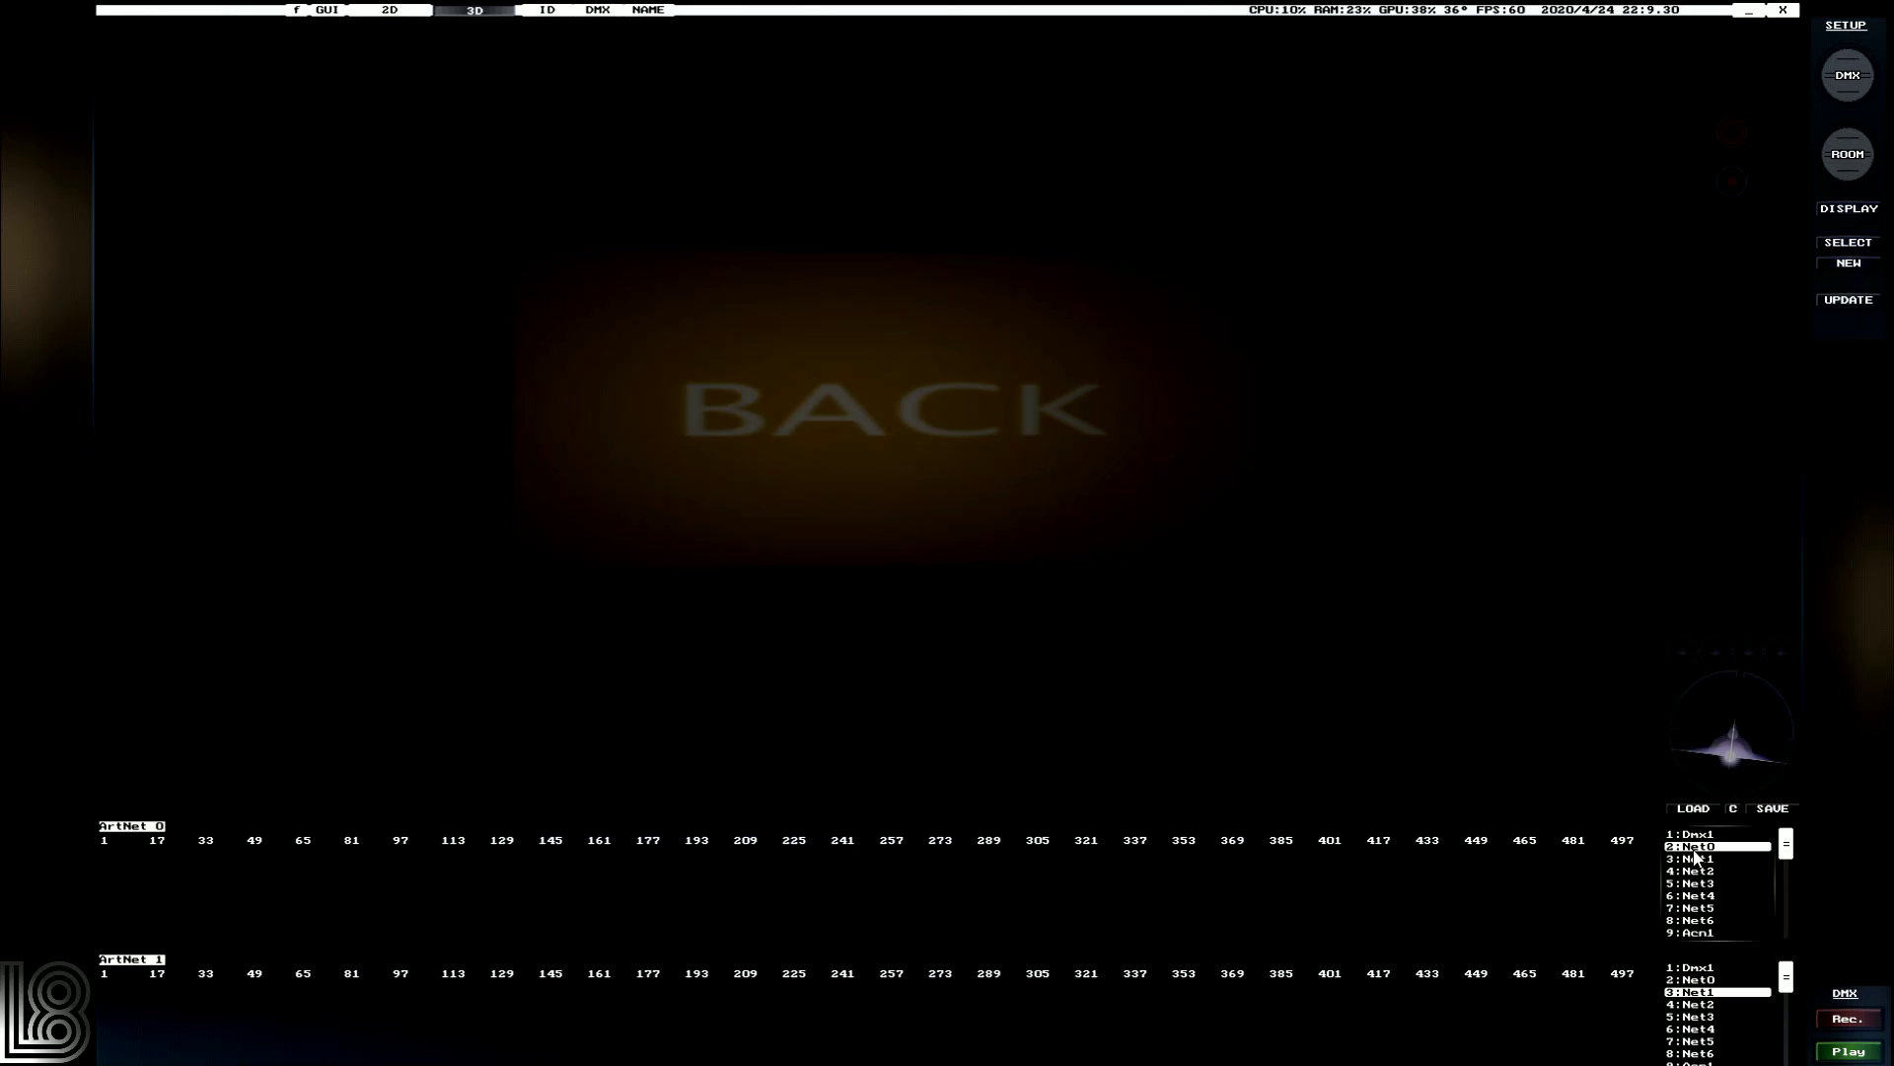
pyautogui.click(1703, 932)
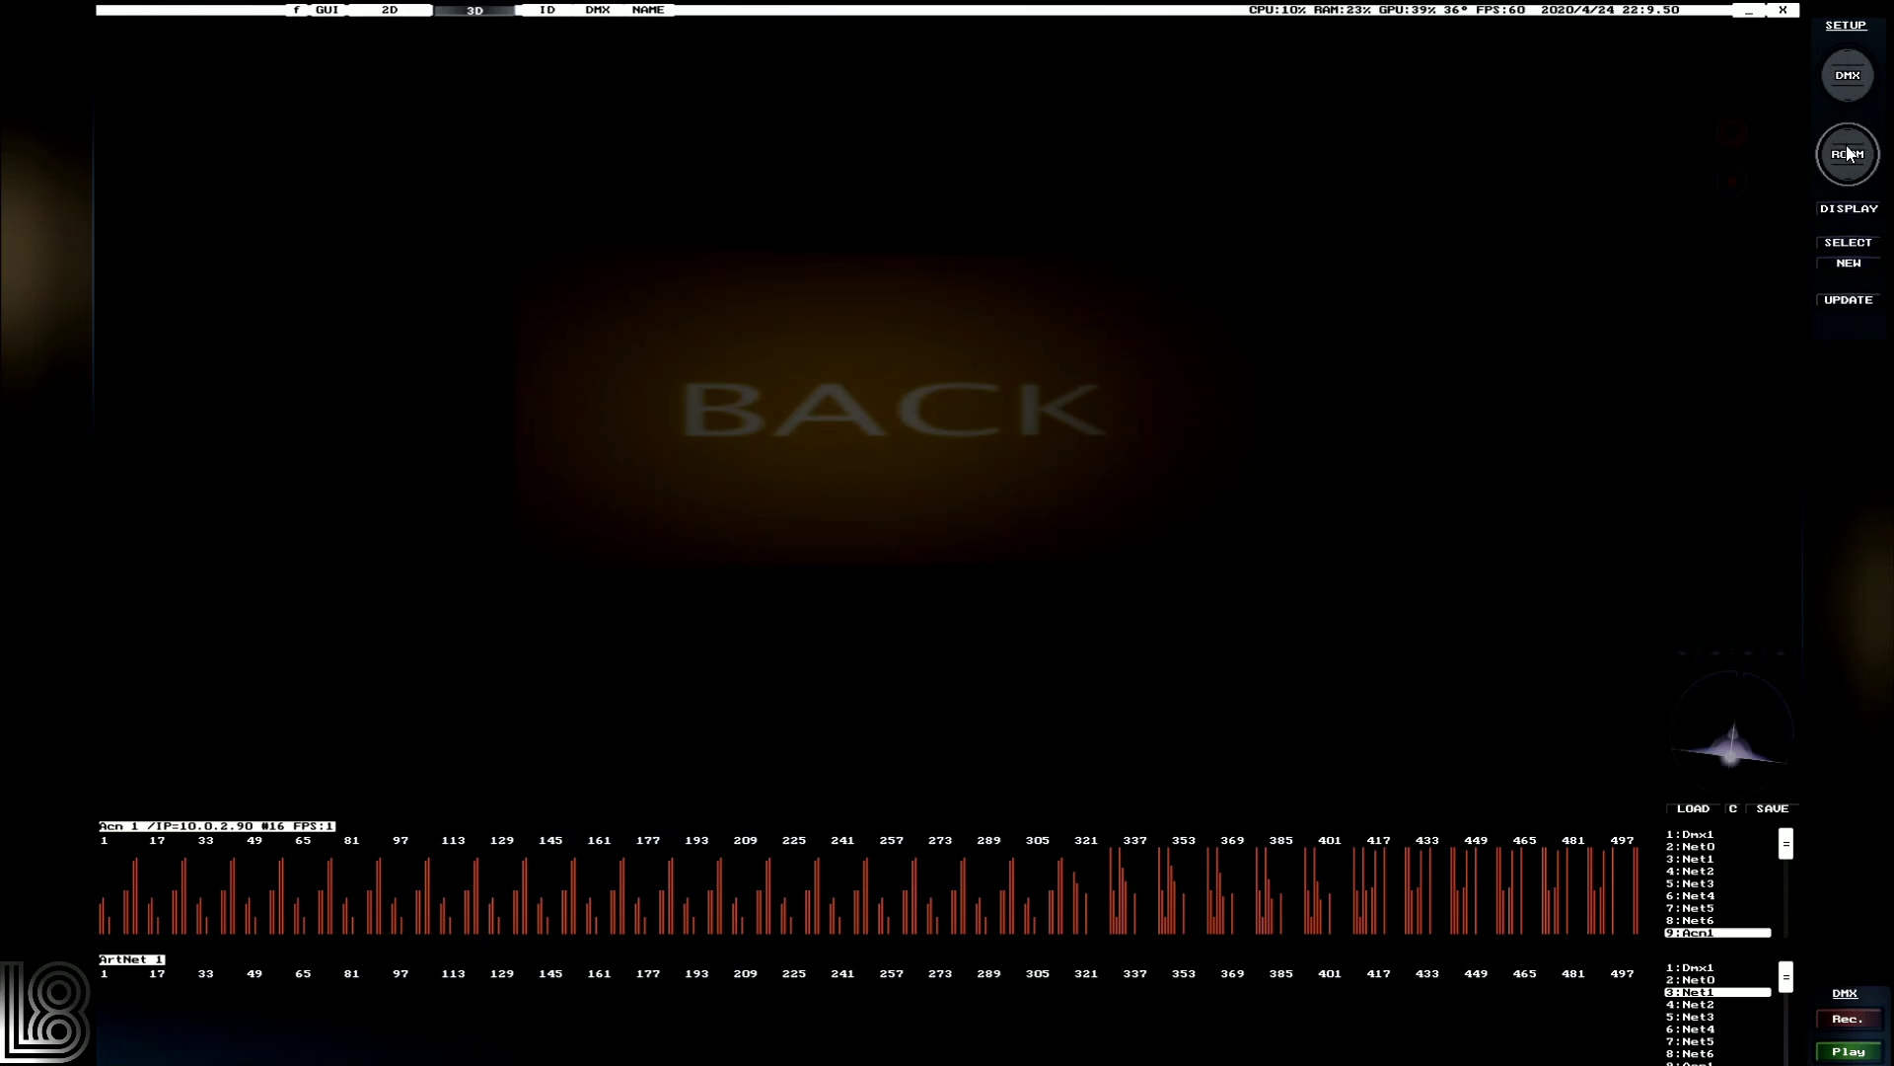
# Add a TB4-25-300 truss from the TB4_25_BOX symbol folder at the room's origin.
pyautogui.click(1849, 153)
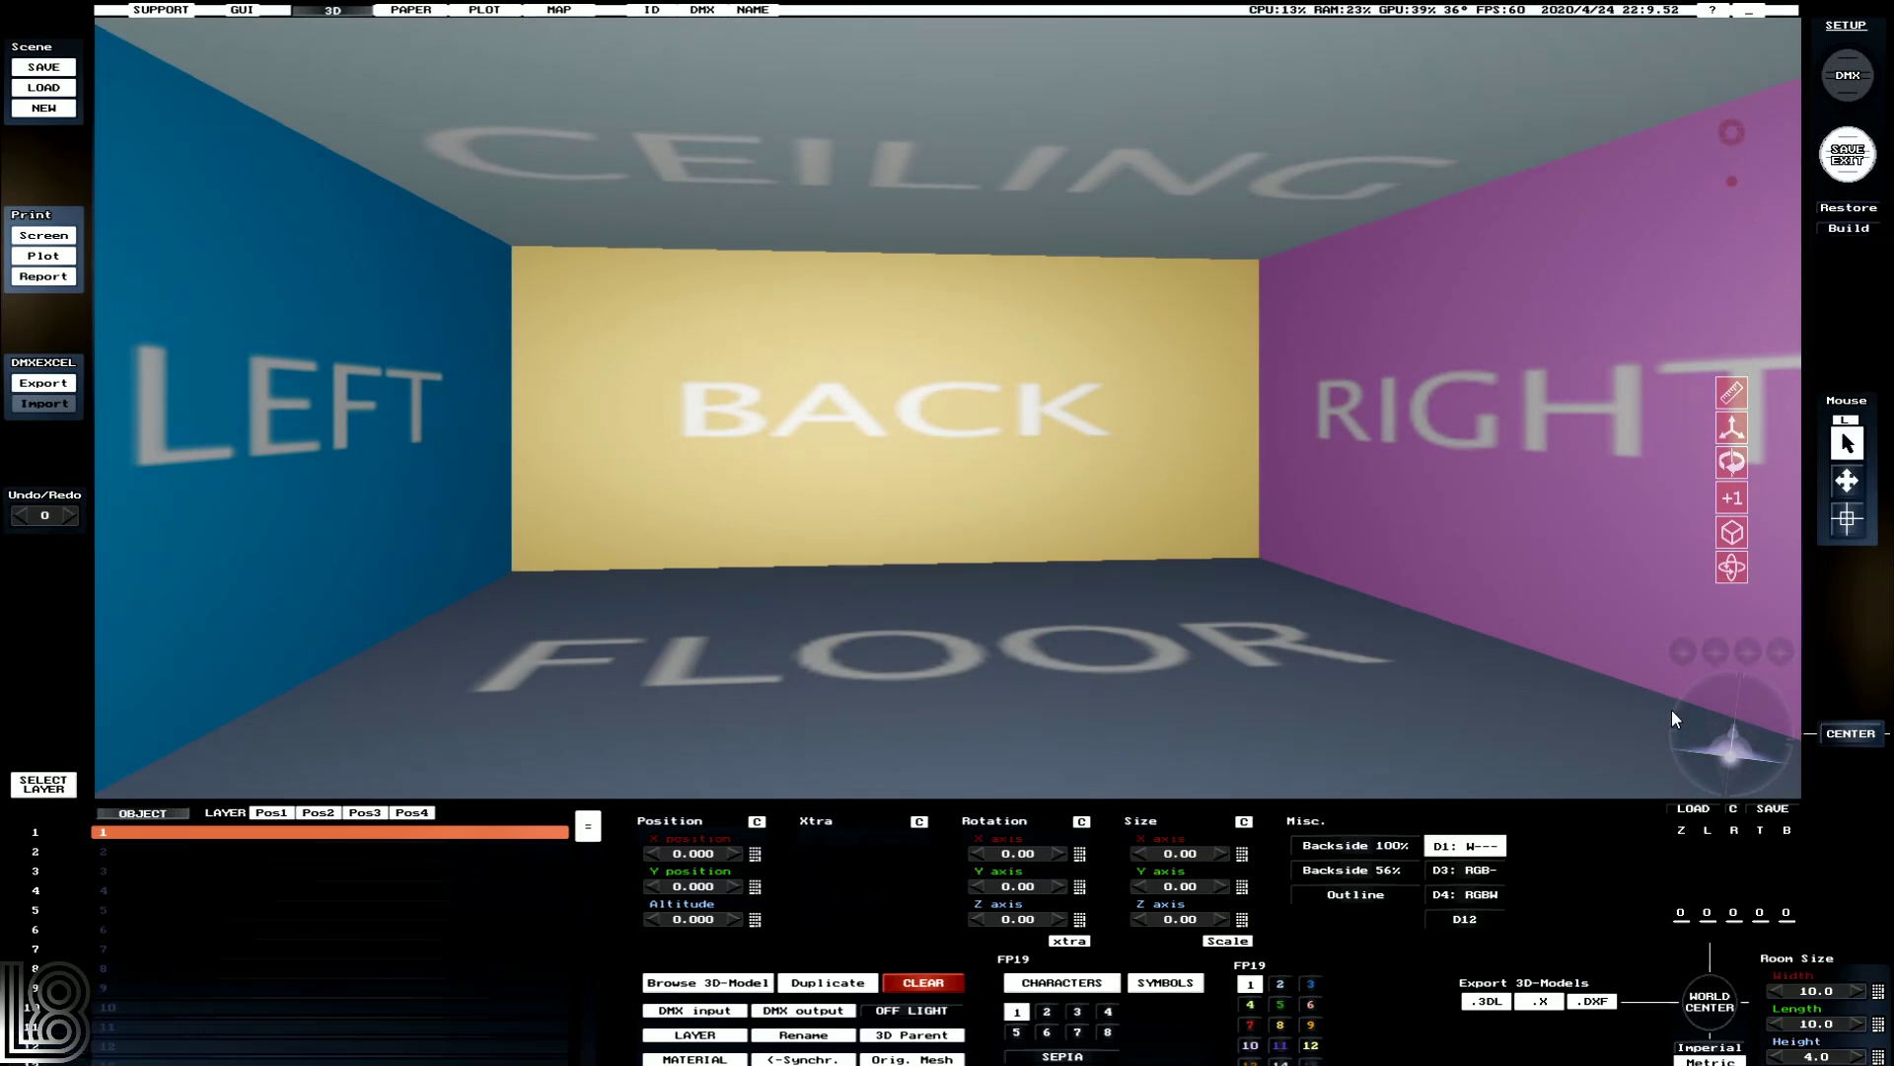
pyautogui.click(1725, 737)
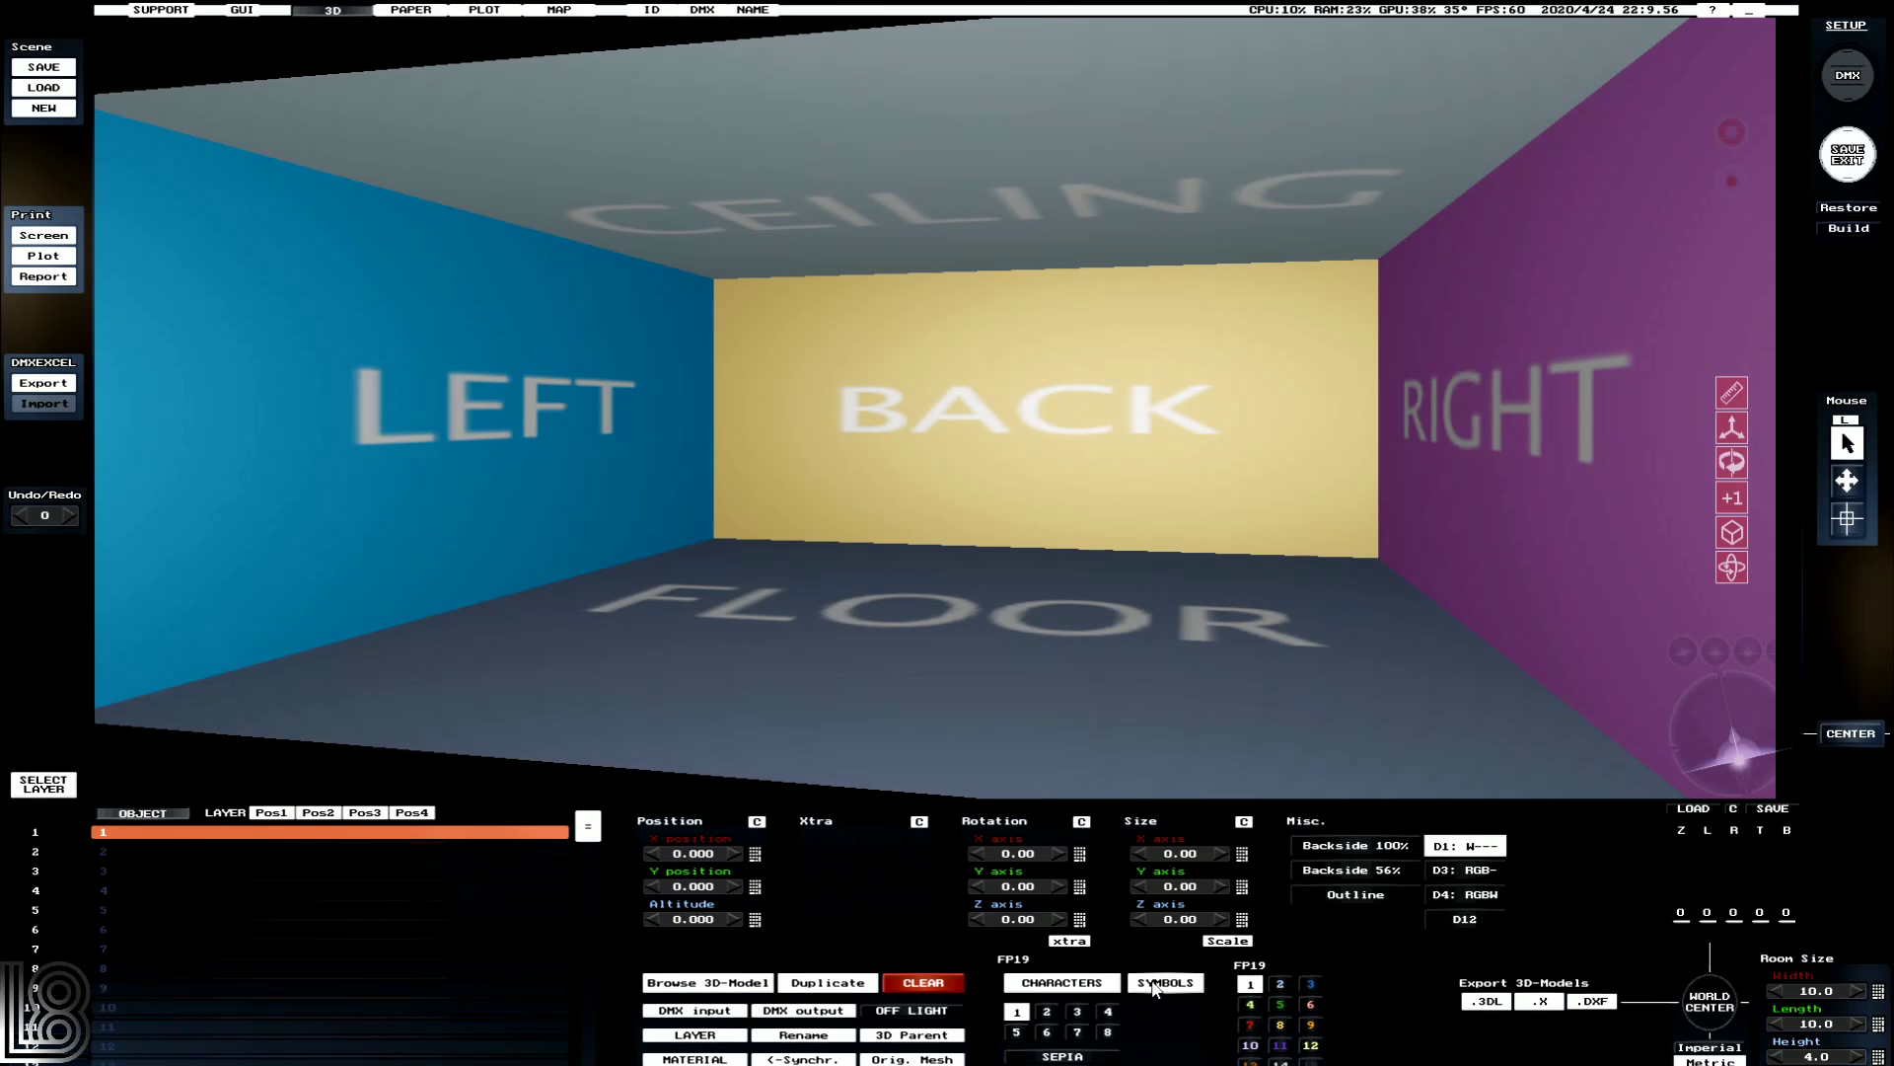
pyautogui.click(1164, 982)
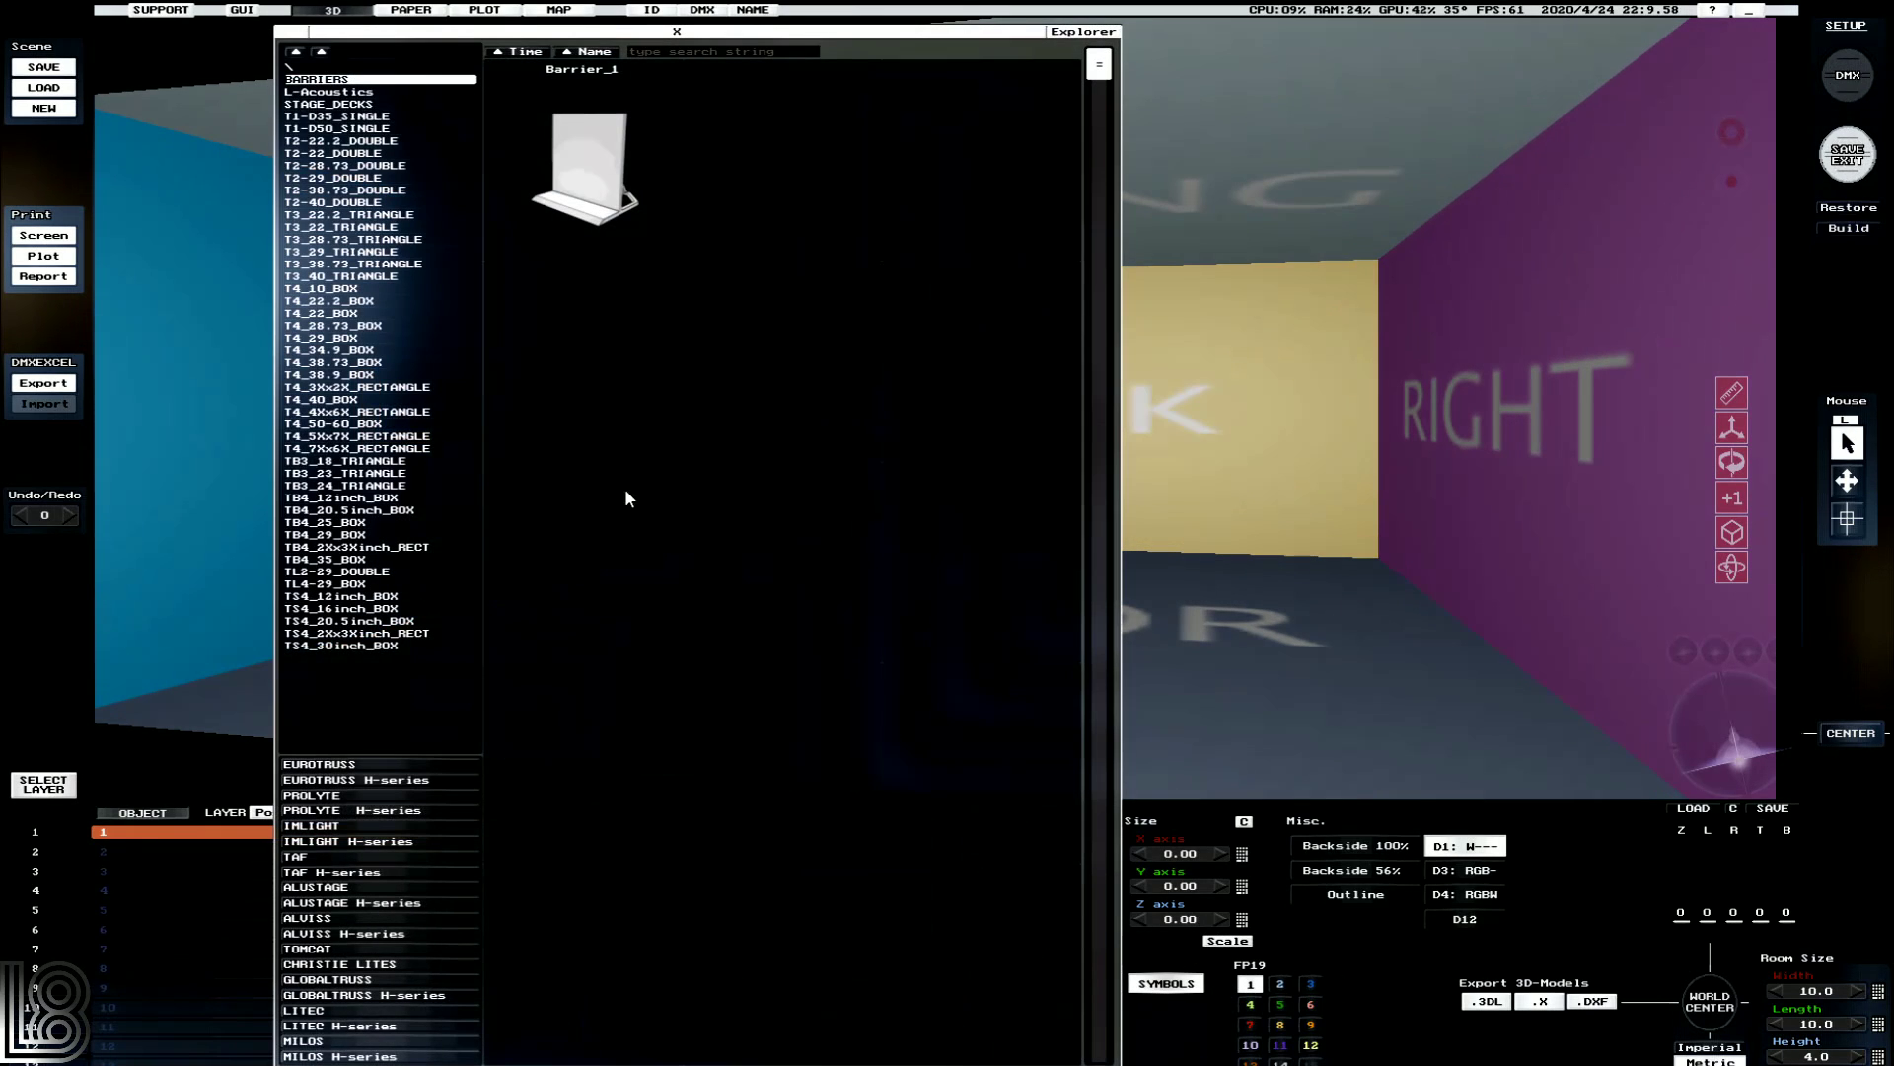
pyautogui.click(335, 523)
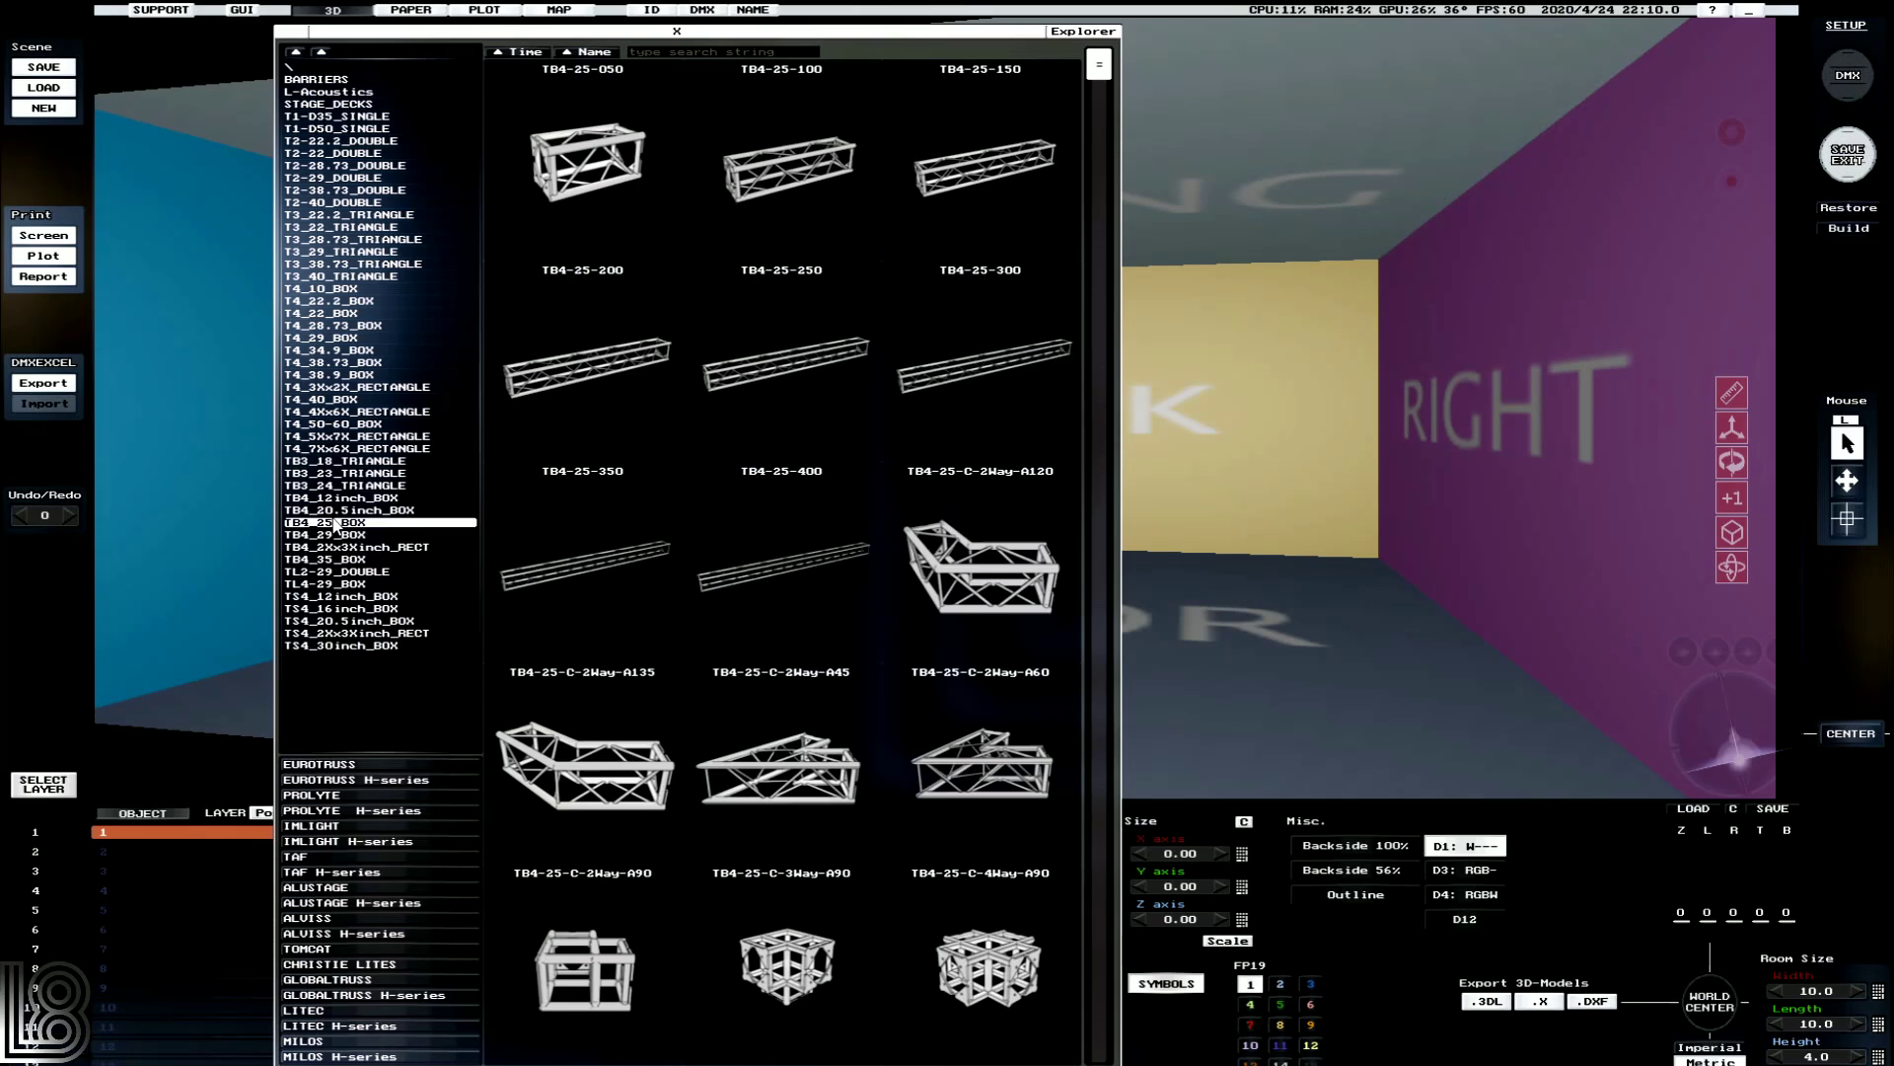
pyautogui.doubleClick(981, 367)
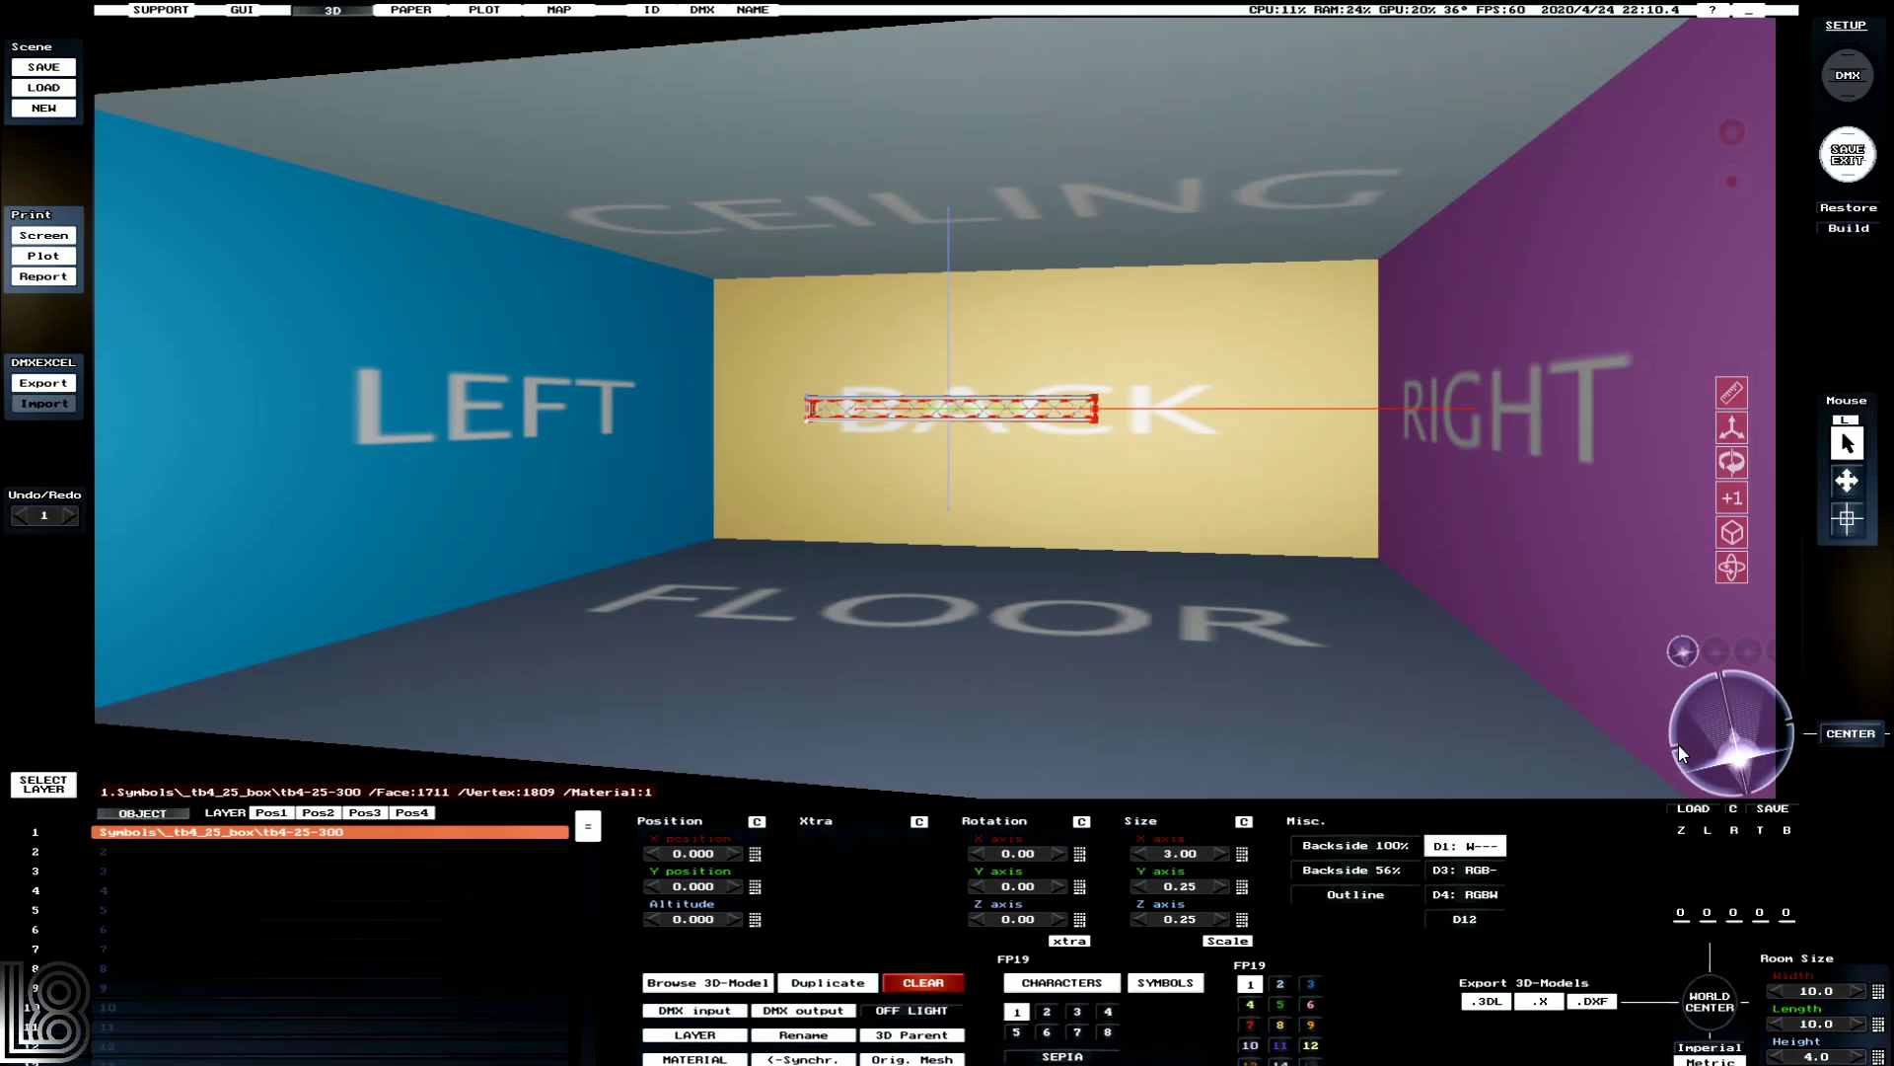
pyautogui.moveTo(1678, 744); pyautogui.dragTo(1679, 743)
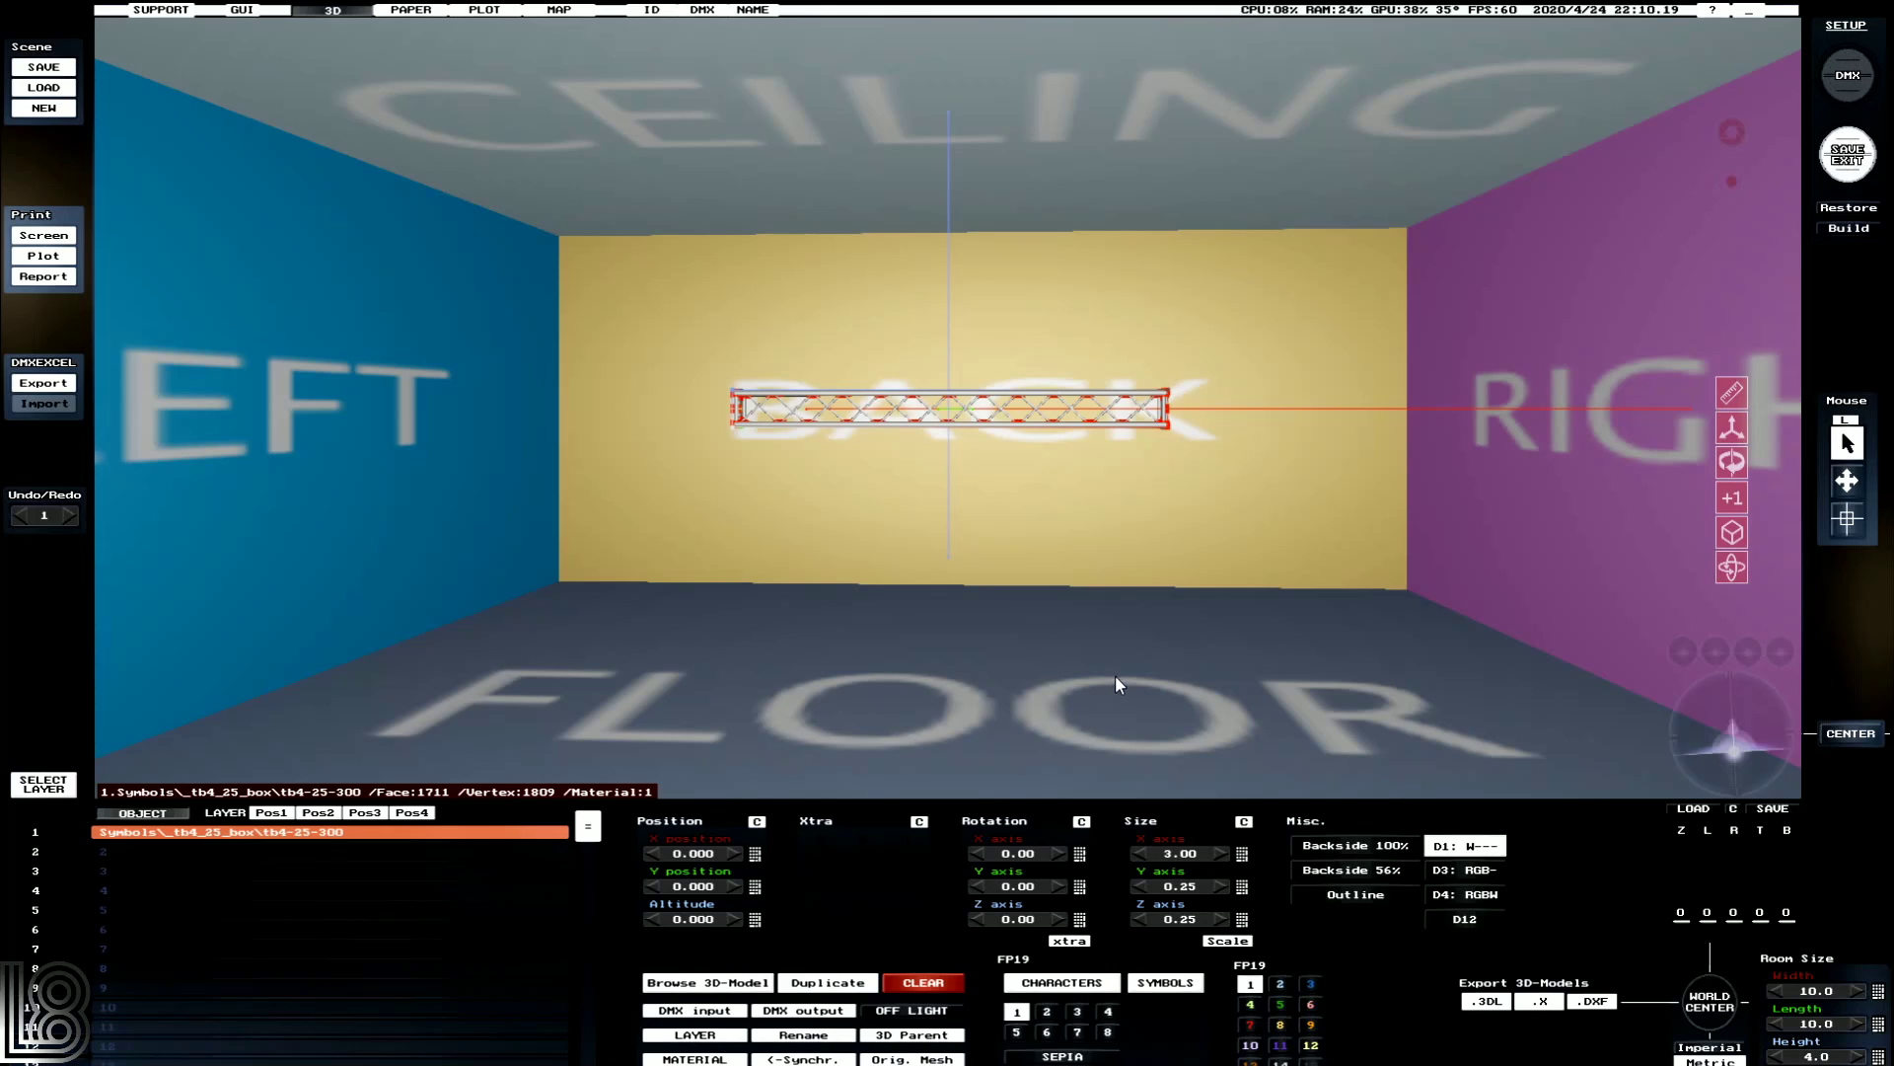
# Set the Floor altitude to 0 and select the truss to raise it to 2.000.
pyautogui.click(1156, 720)
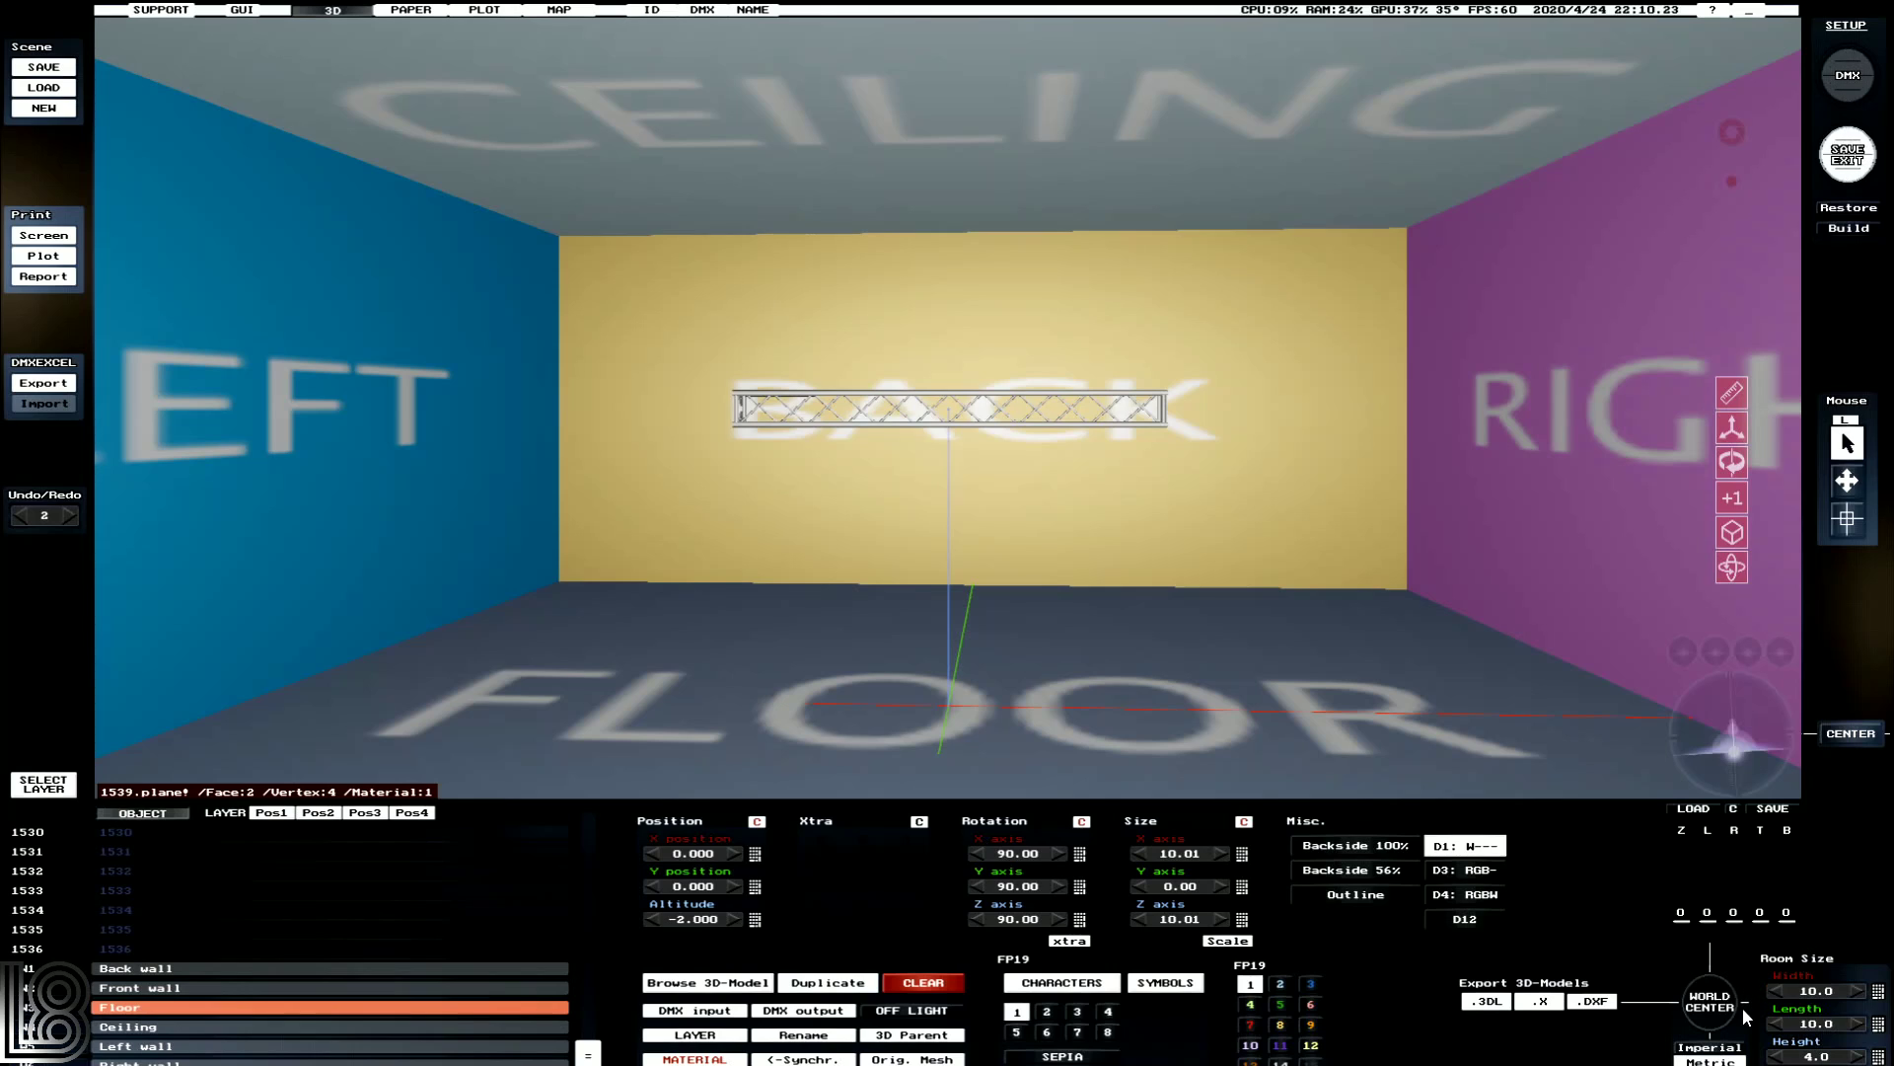
pyautogui.click(1714, 1006)
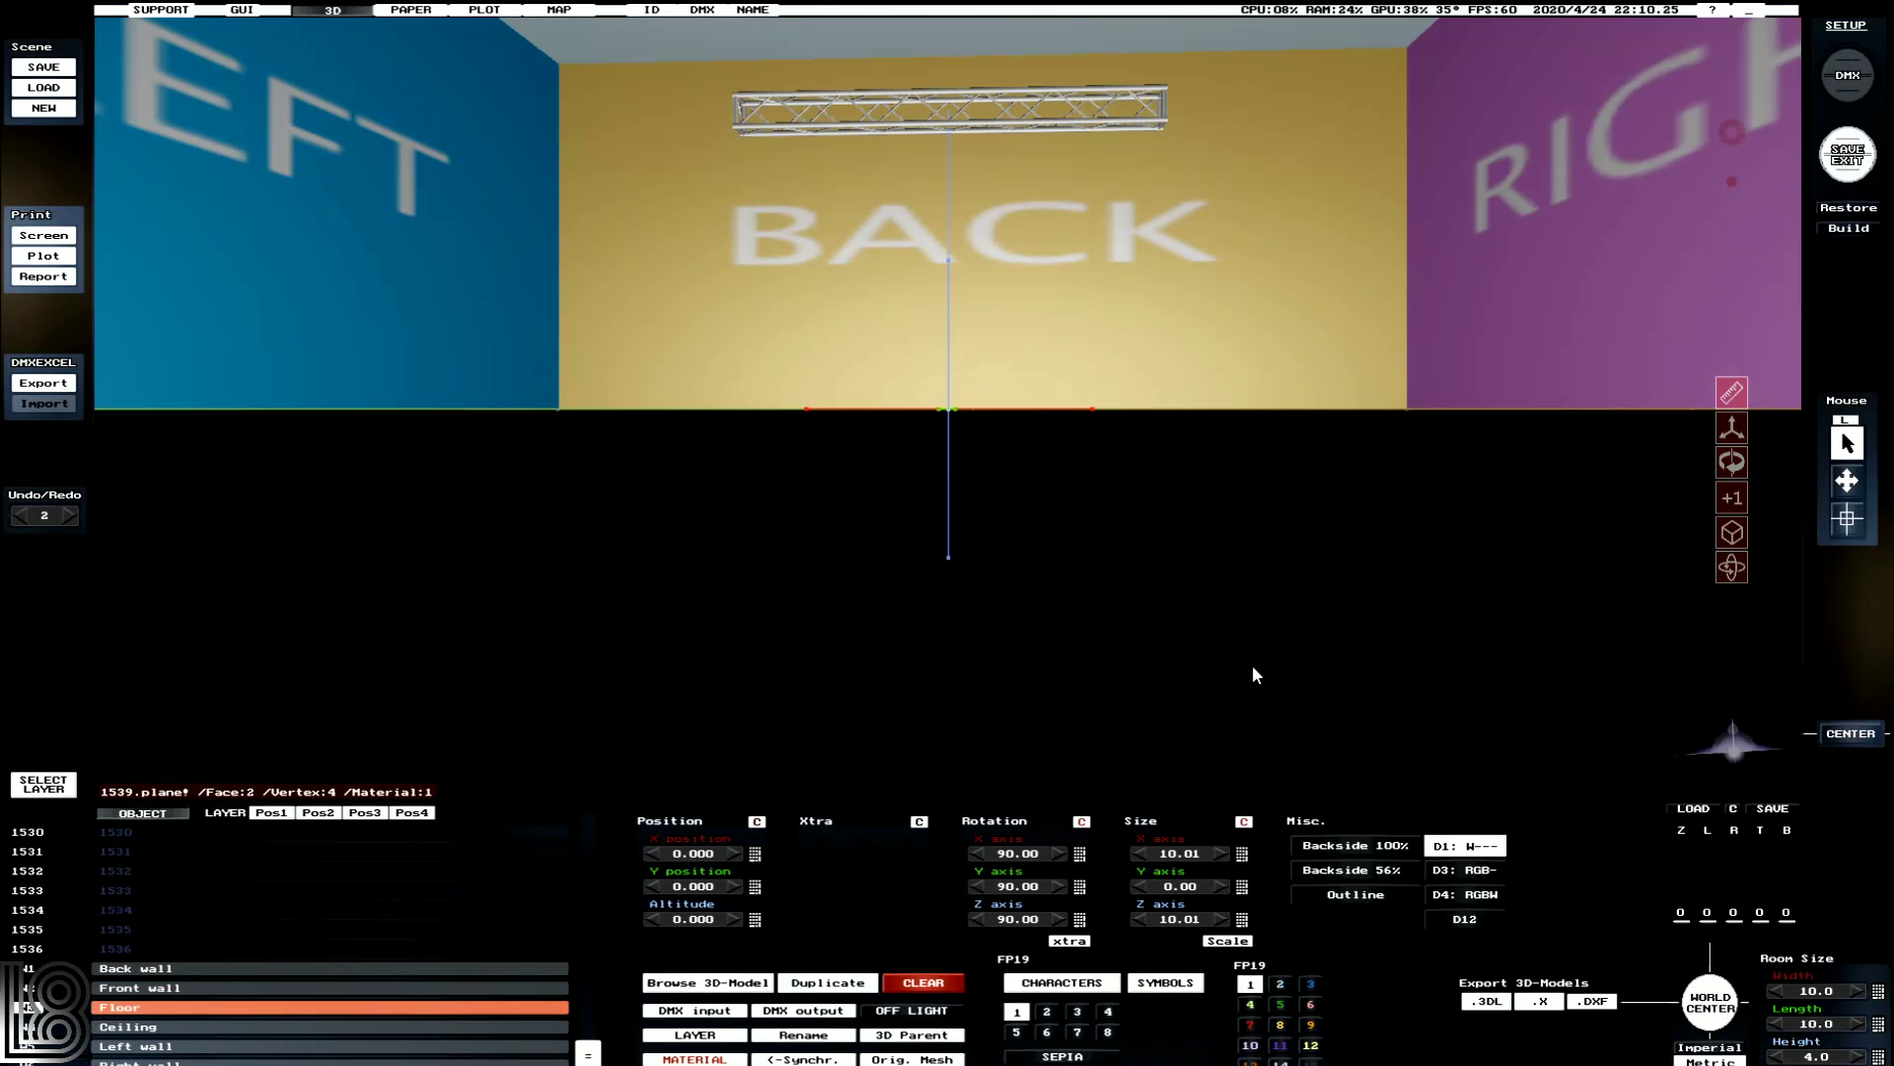
pyautogui.moveTo(1723, 736)
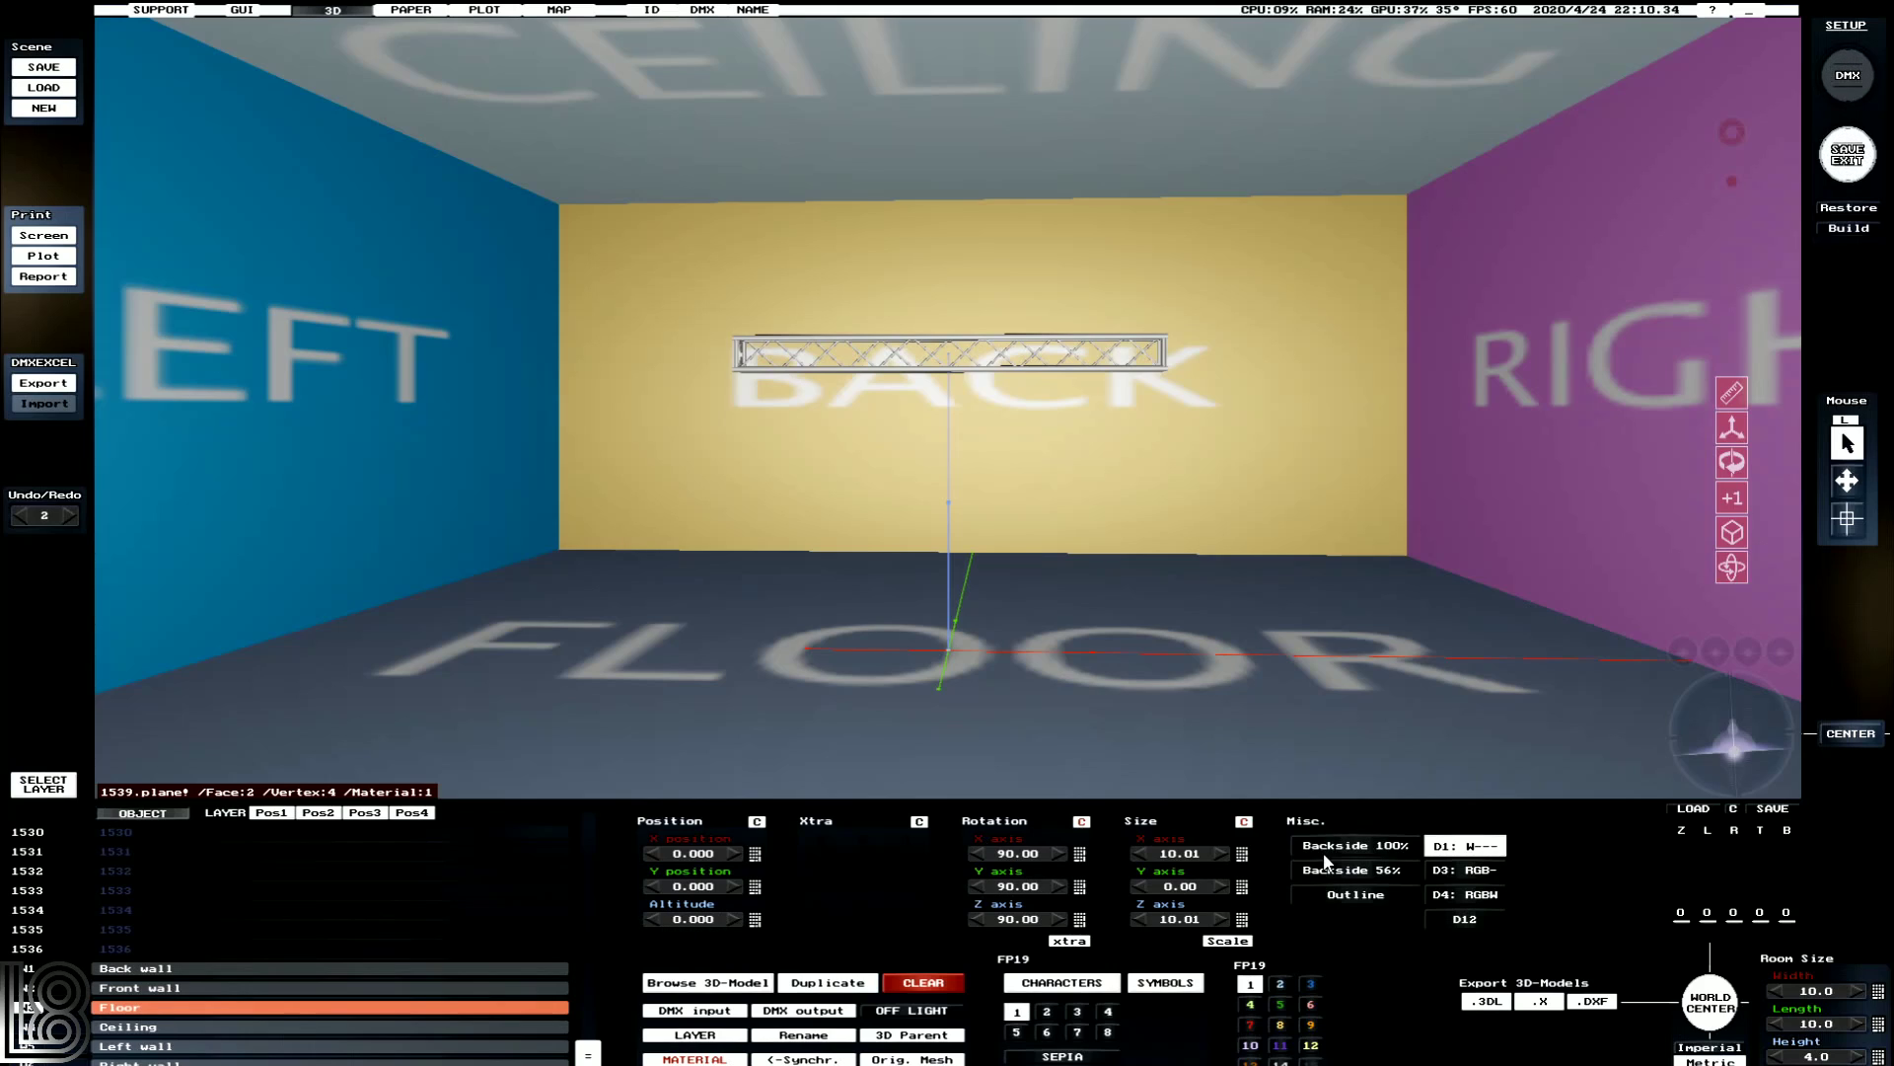
pyautogui.click(959, 357)
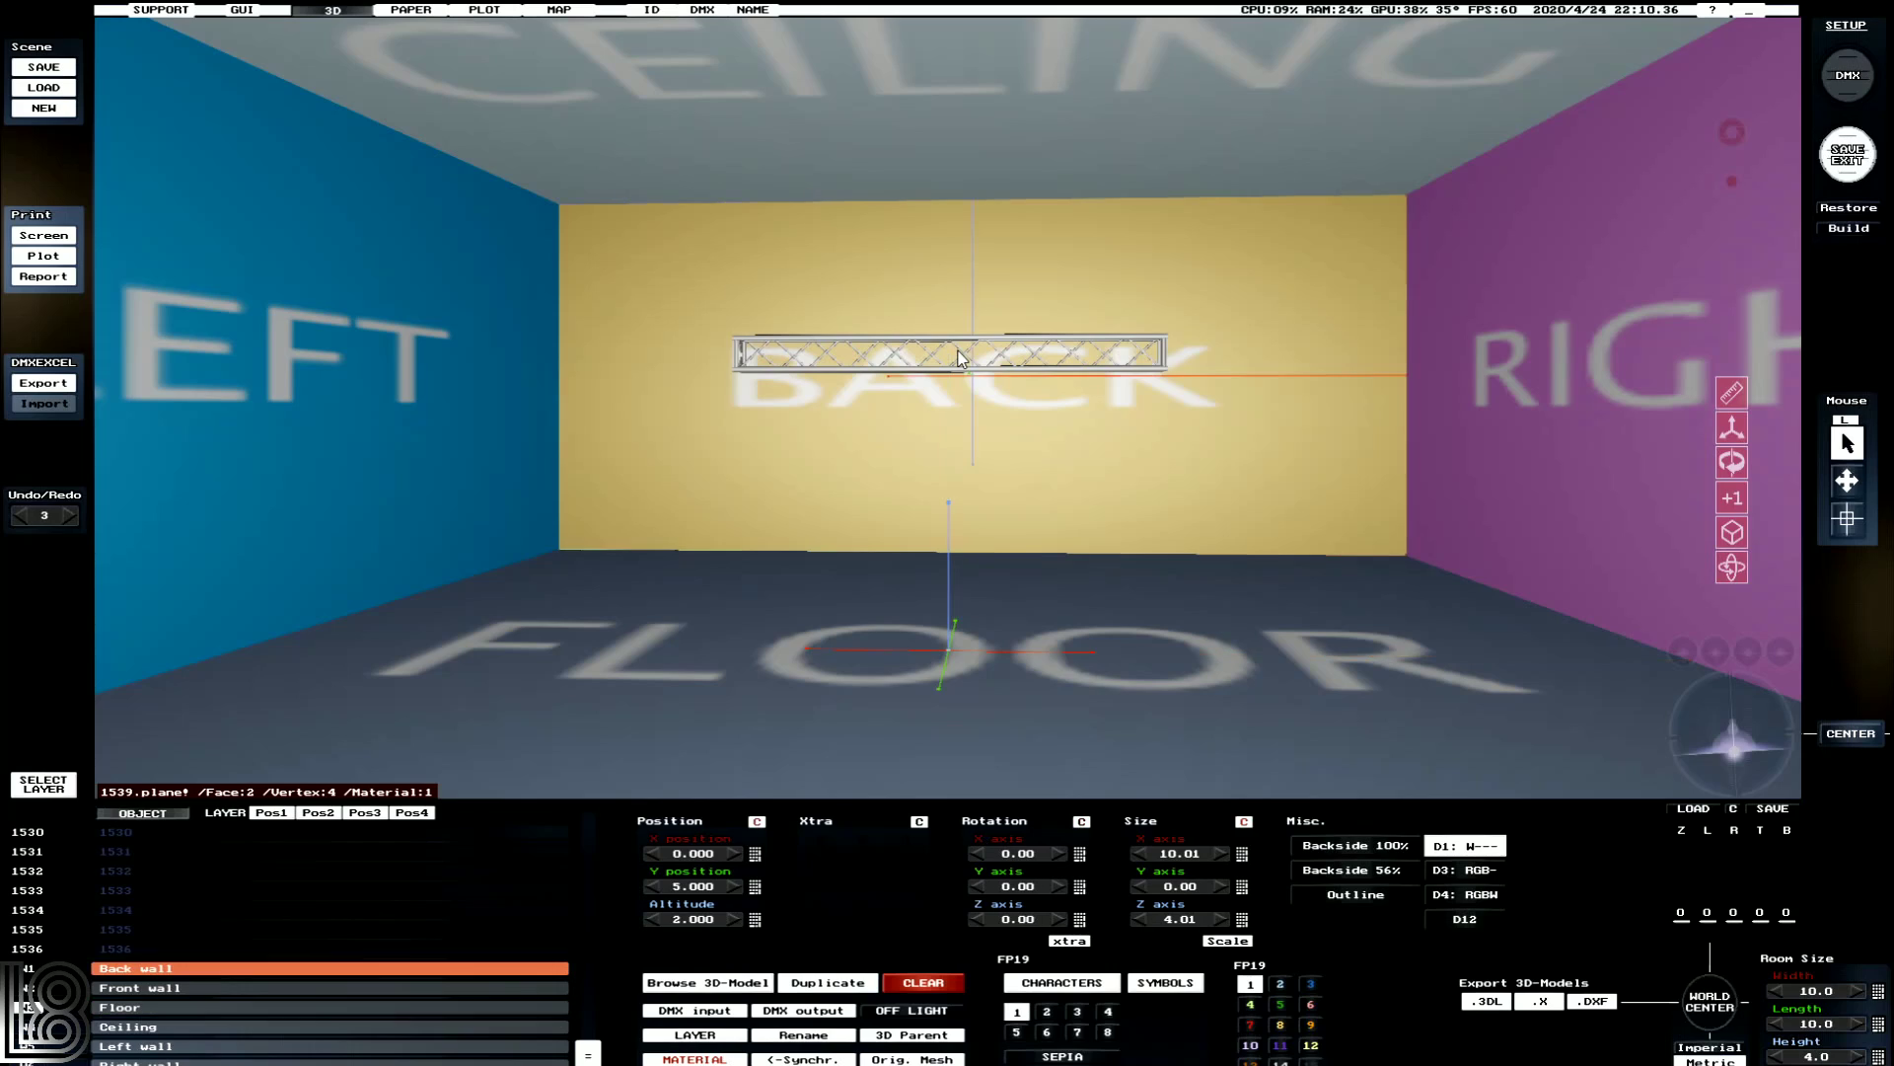
pyautogui.click(959, 357)
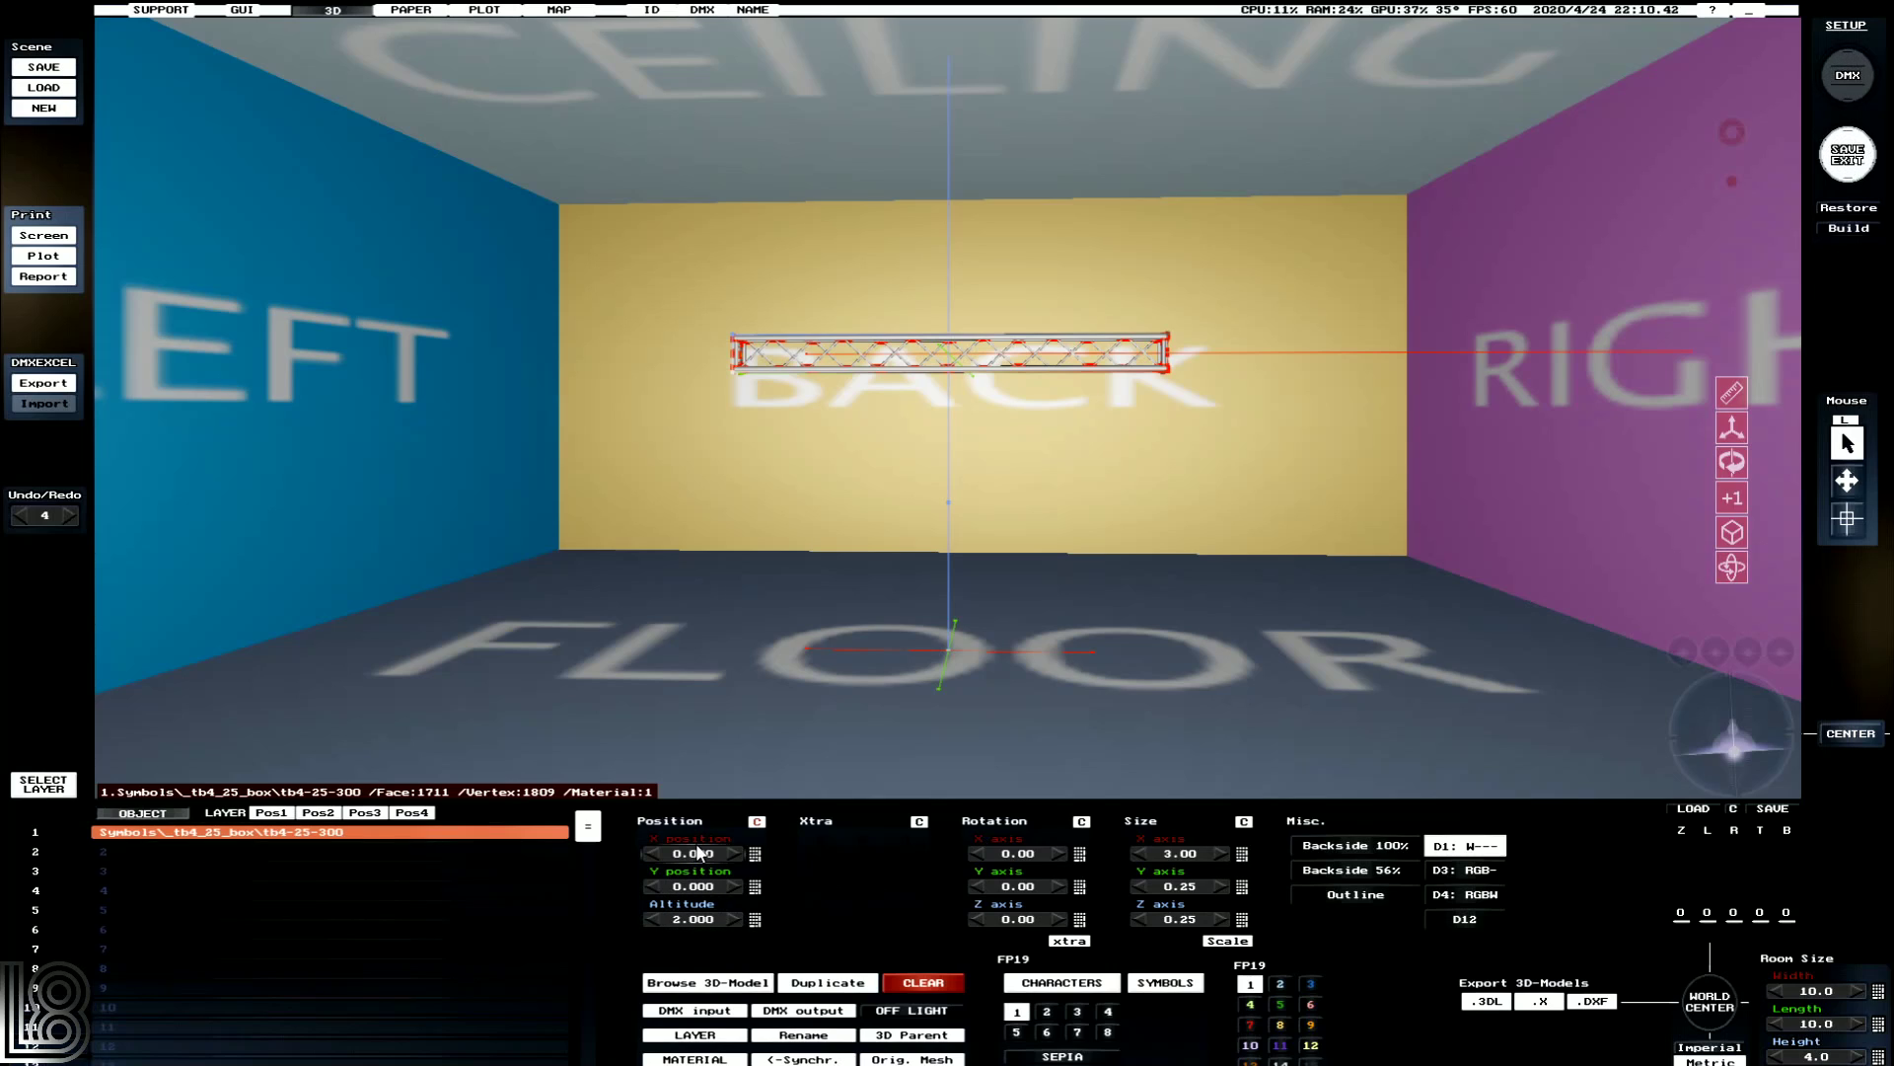
# Move the truss to X -3.000, duplicate it, and place the copy at X 0.
pyautogui.moveTo(695, 858); pyautogui.dragTo(708, 857)
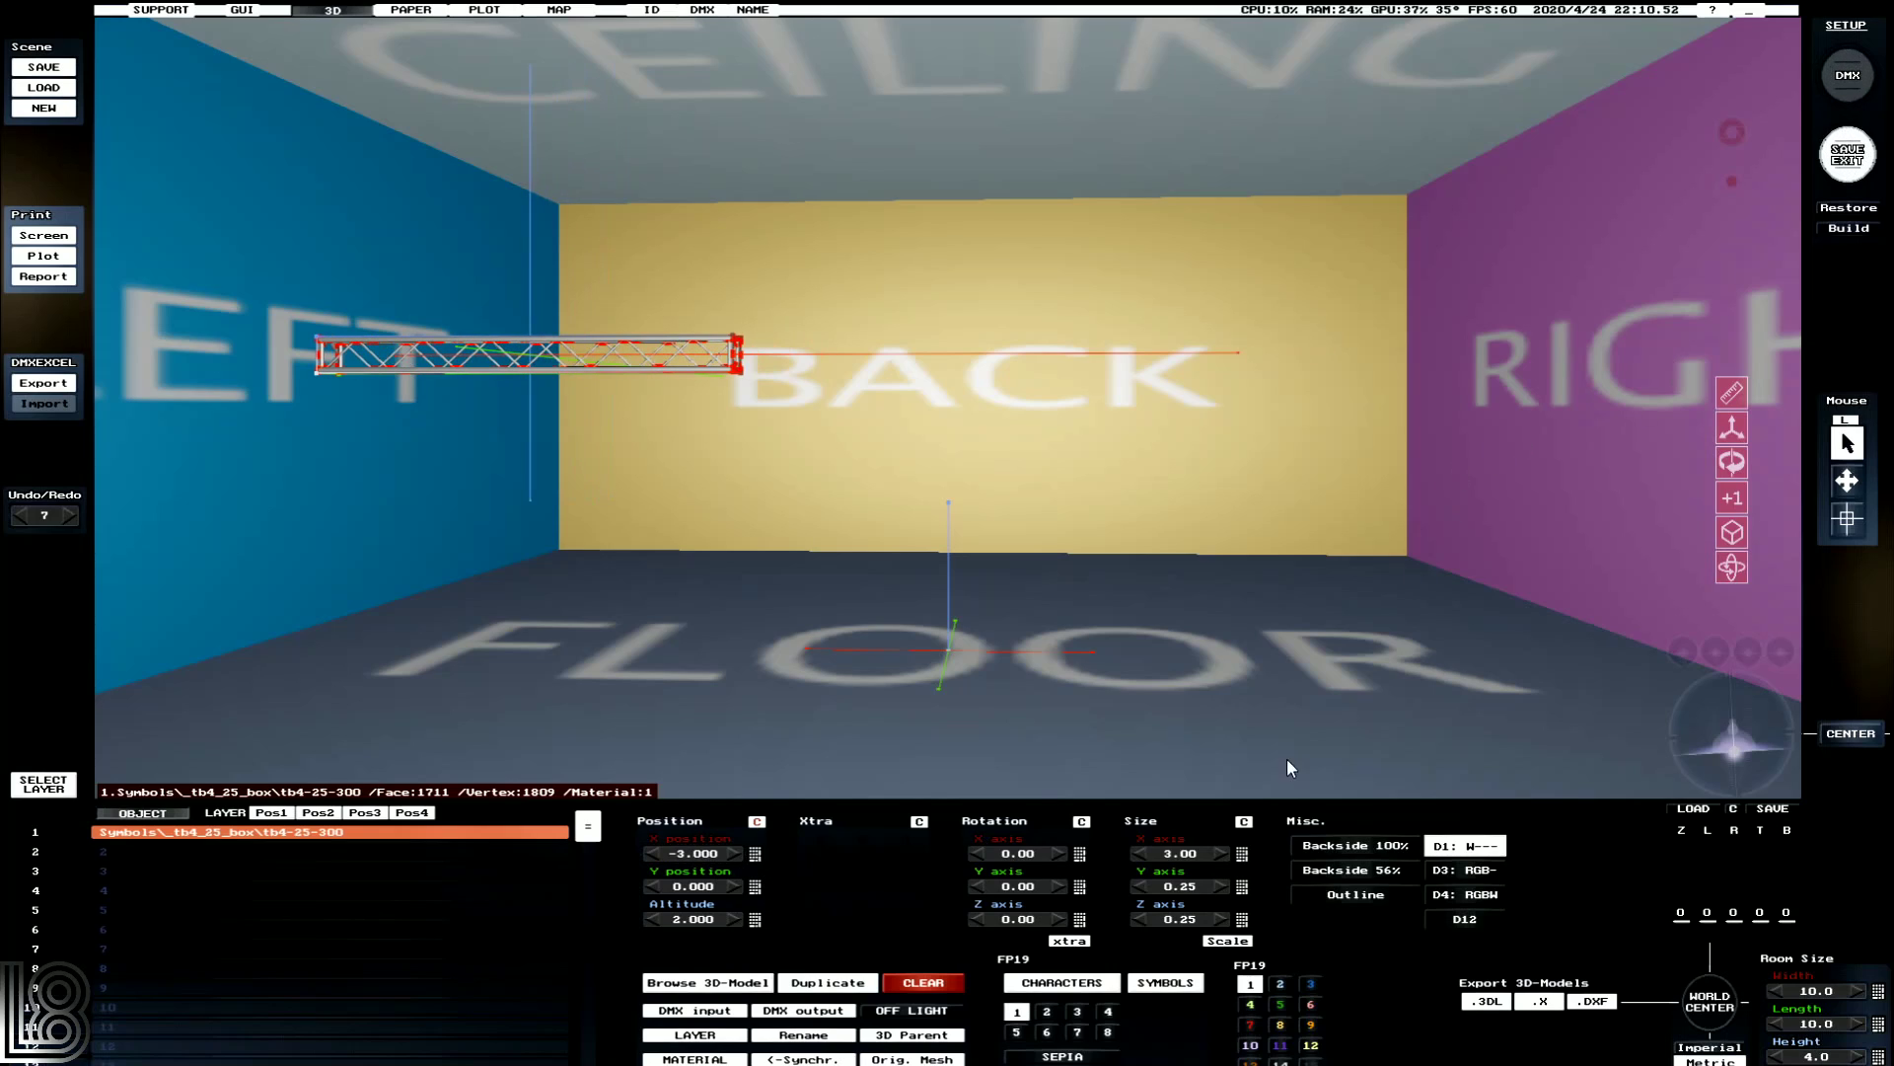
pyautogui.click(827, 983)
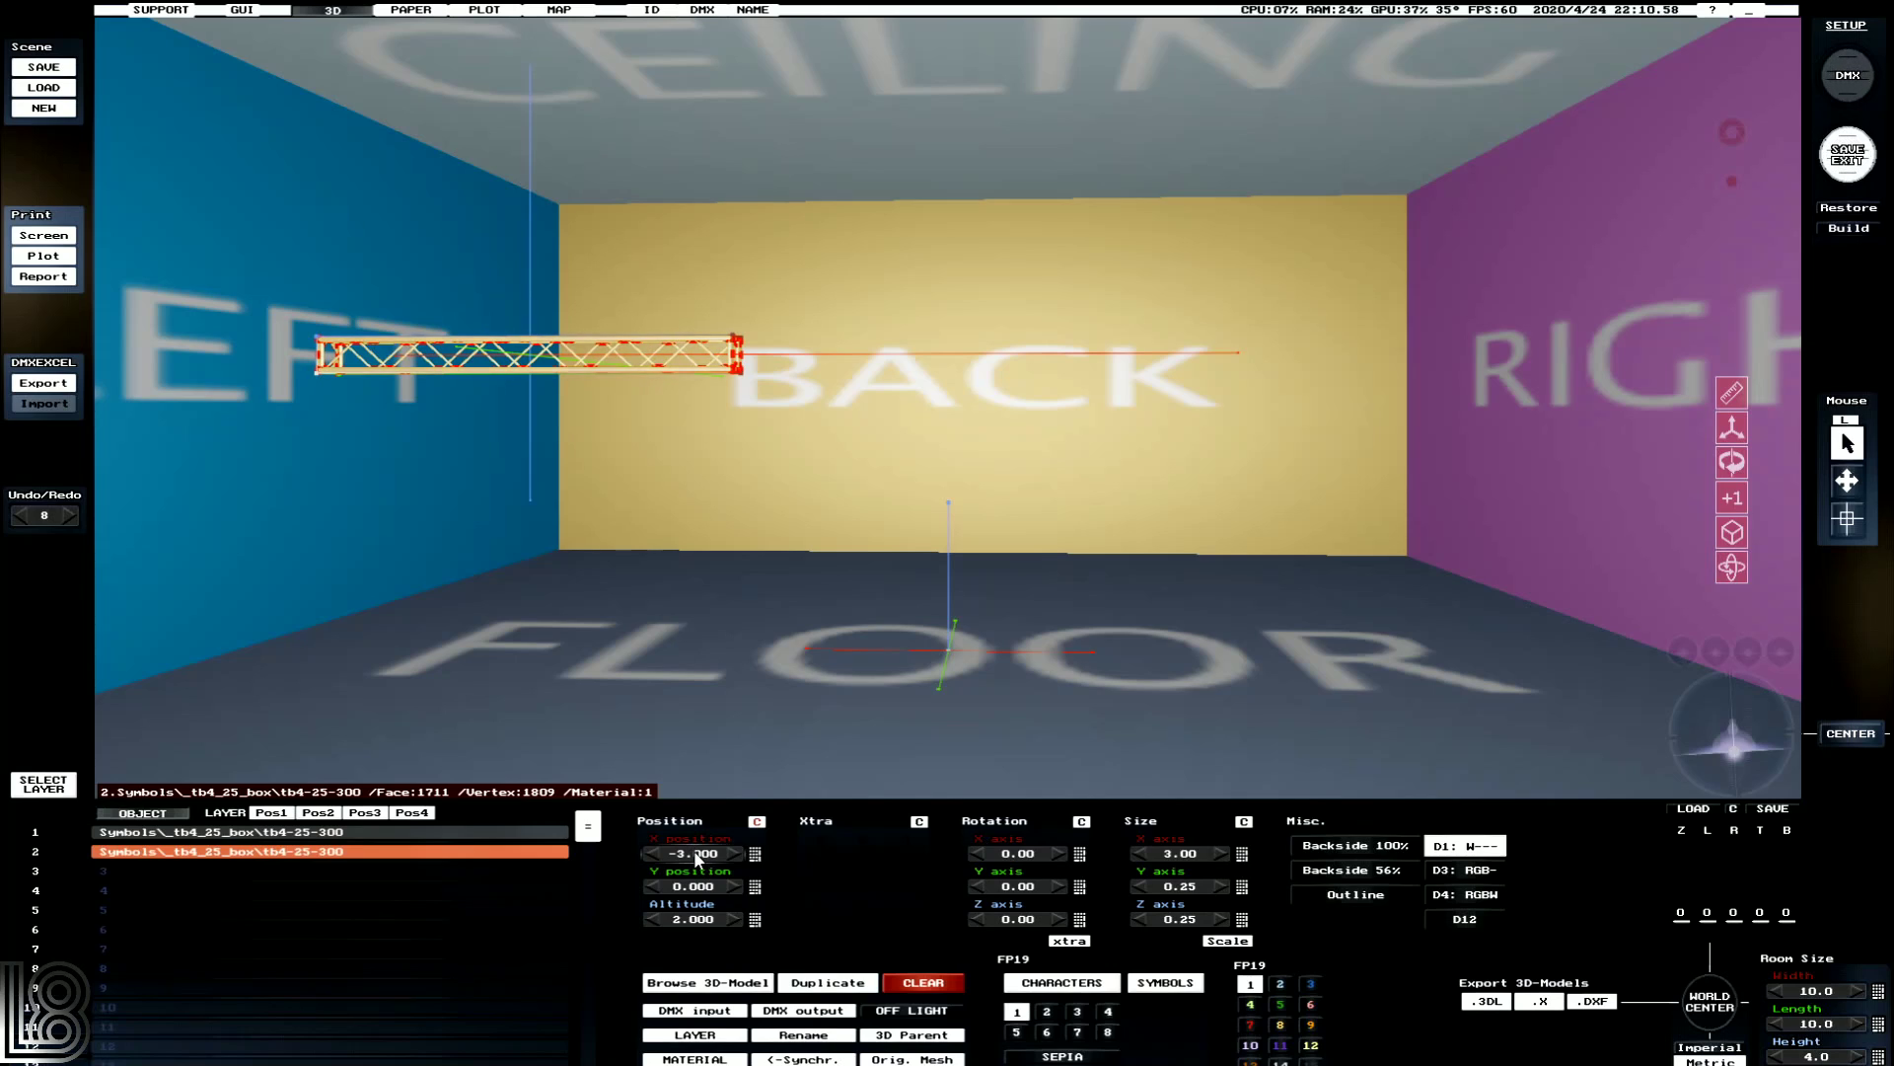
pyautogui.moveTo(697, 860); pyautogui.dragTo(780, 872)
pyautogui.click(757, 854)
pyautogui.write('0')
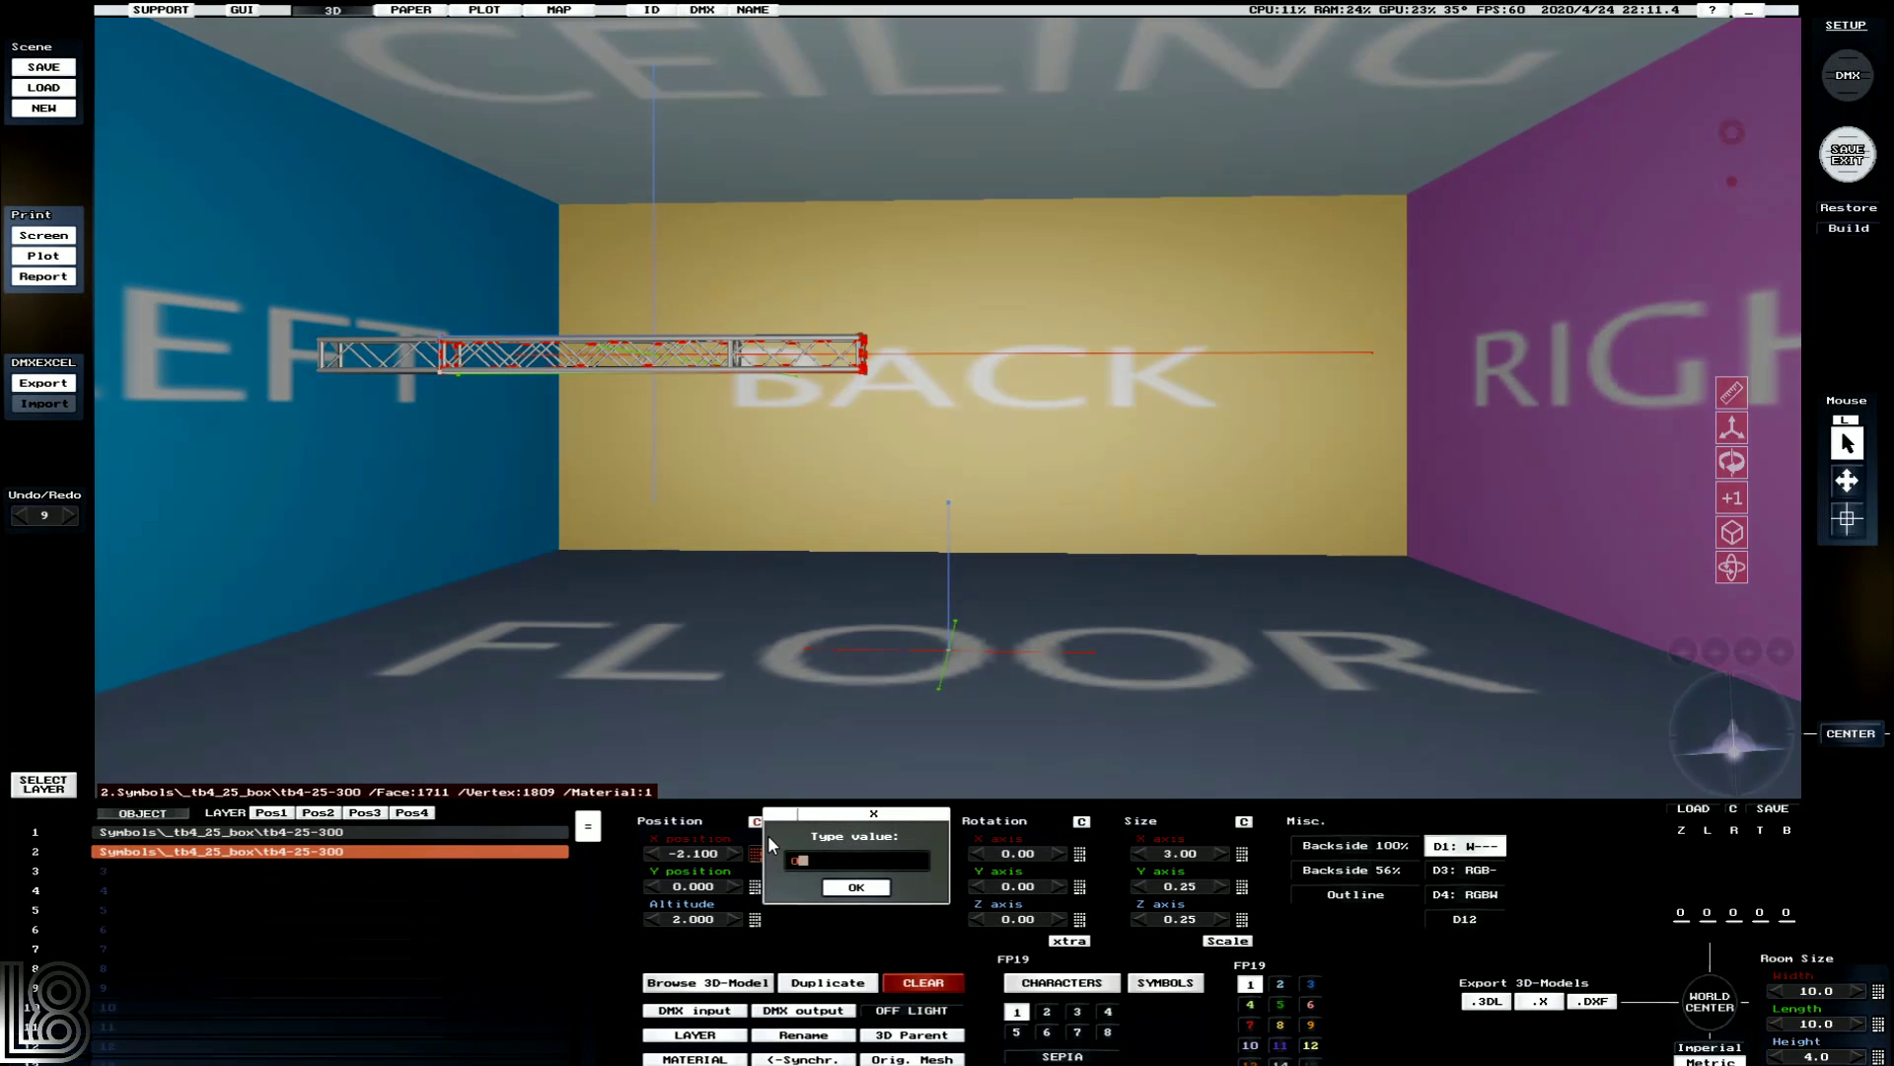
pyautogui.press('Return')
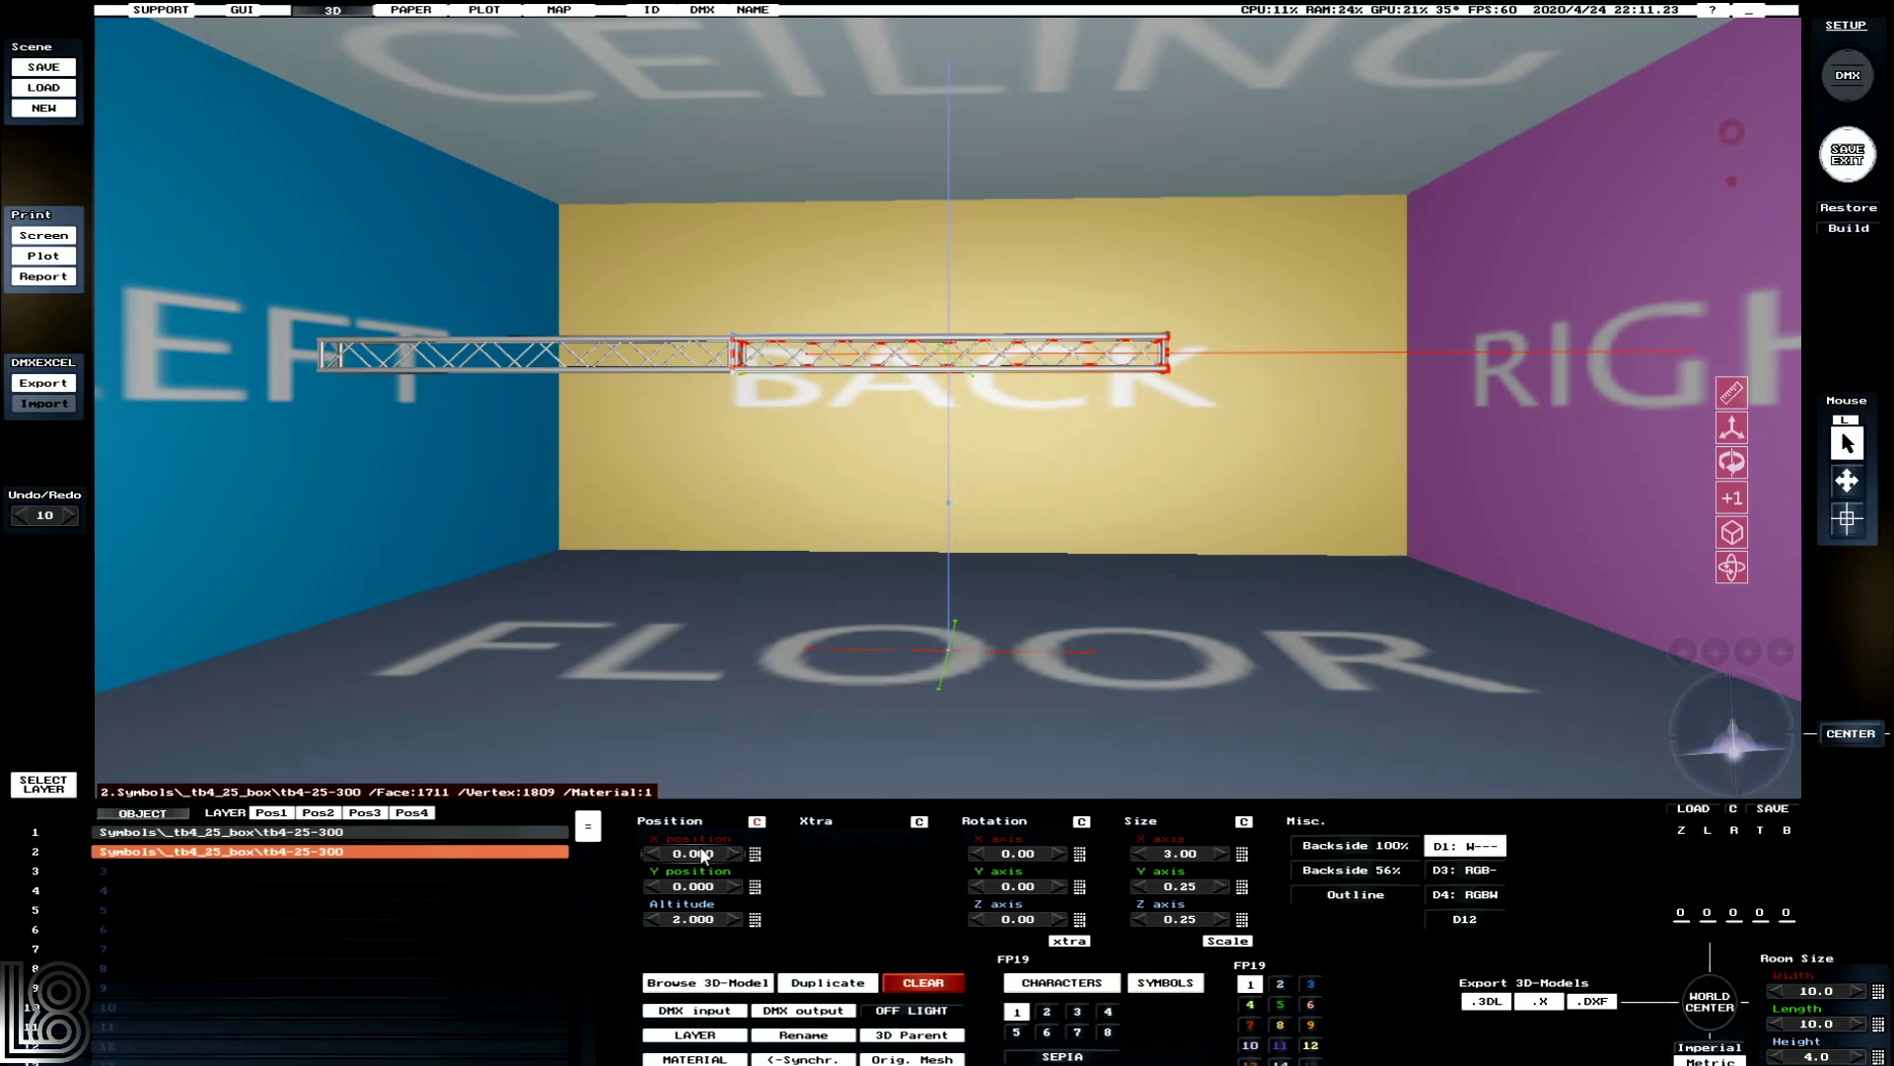
pyautogui.moveTo(704, 854); pyautogui.dragTo(703, 854)
pyautogui.click(1730, 430)
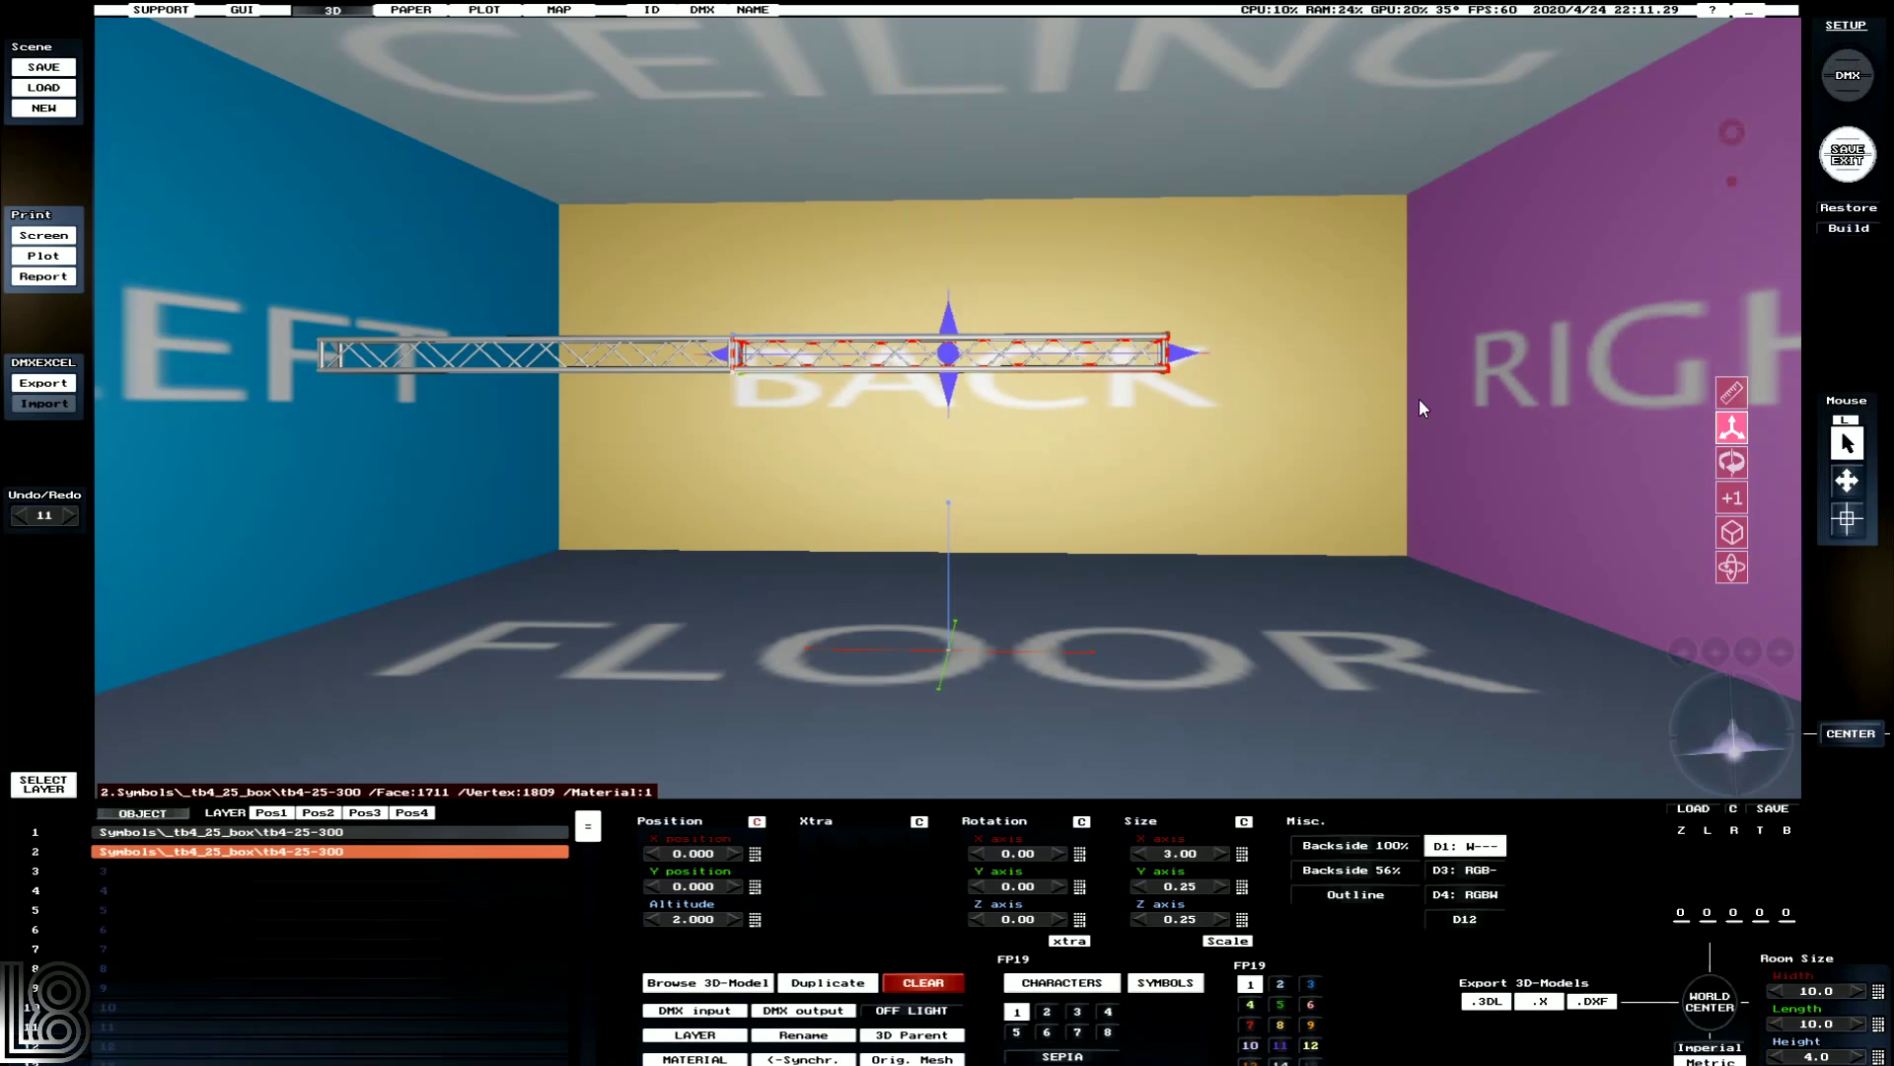
pyautogui.click(1735, 393)
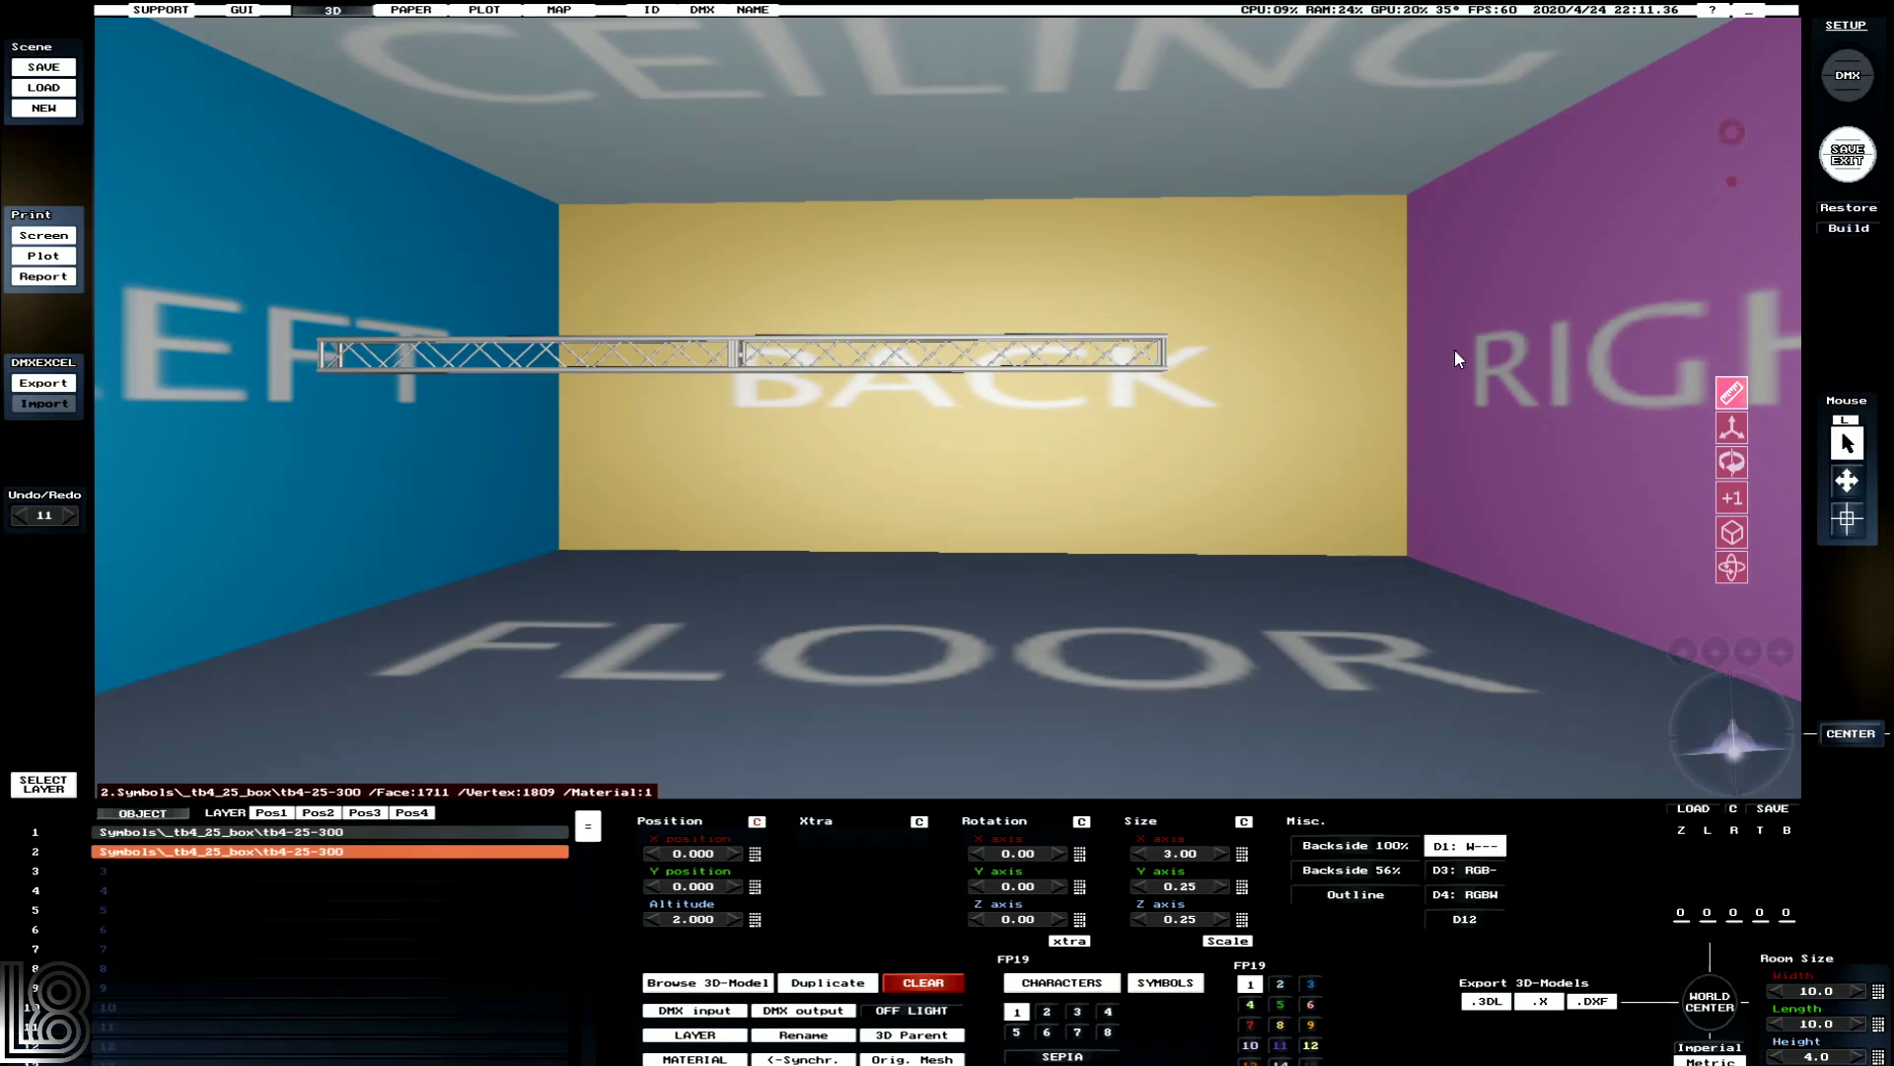
pyautogui.click(1167, 358)
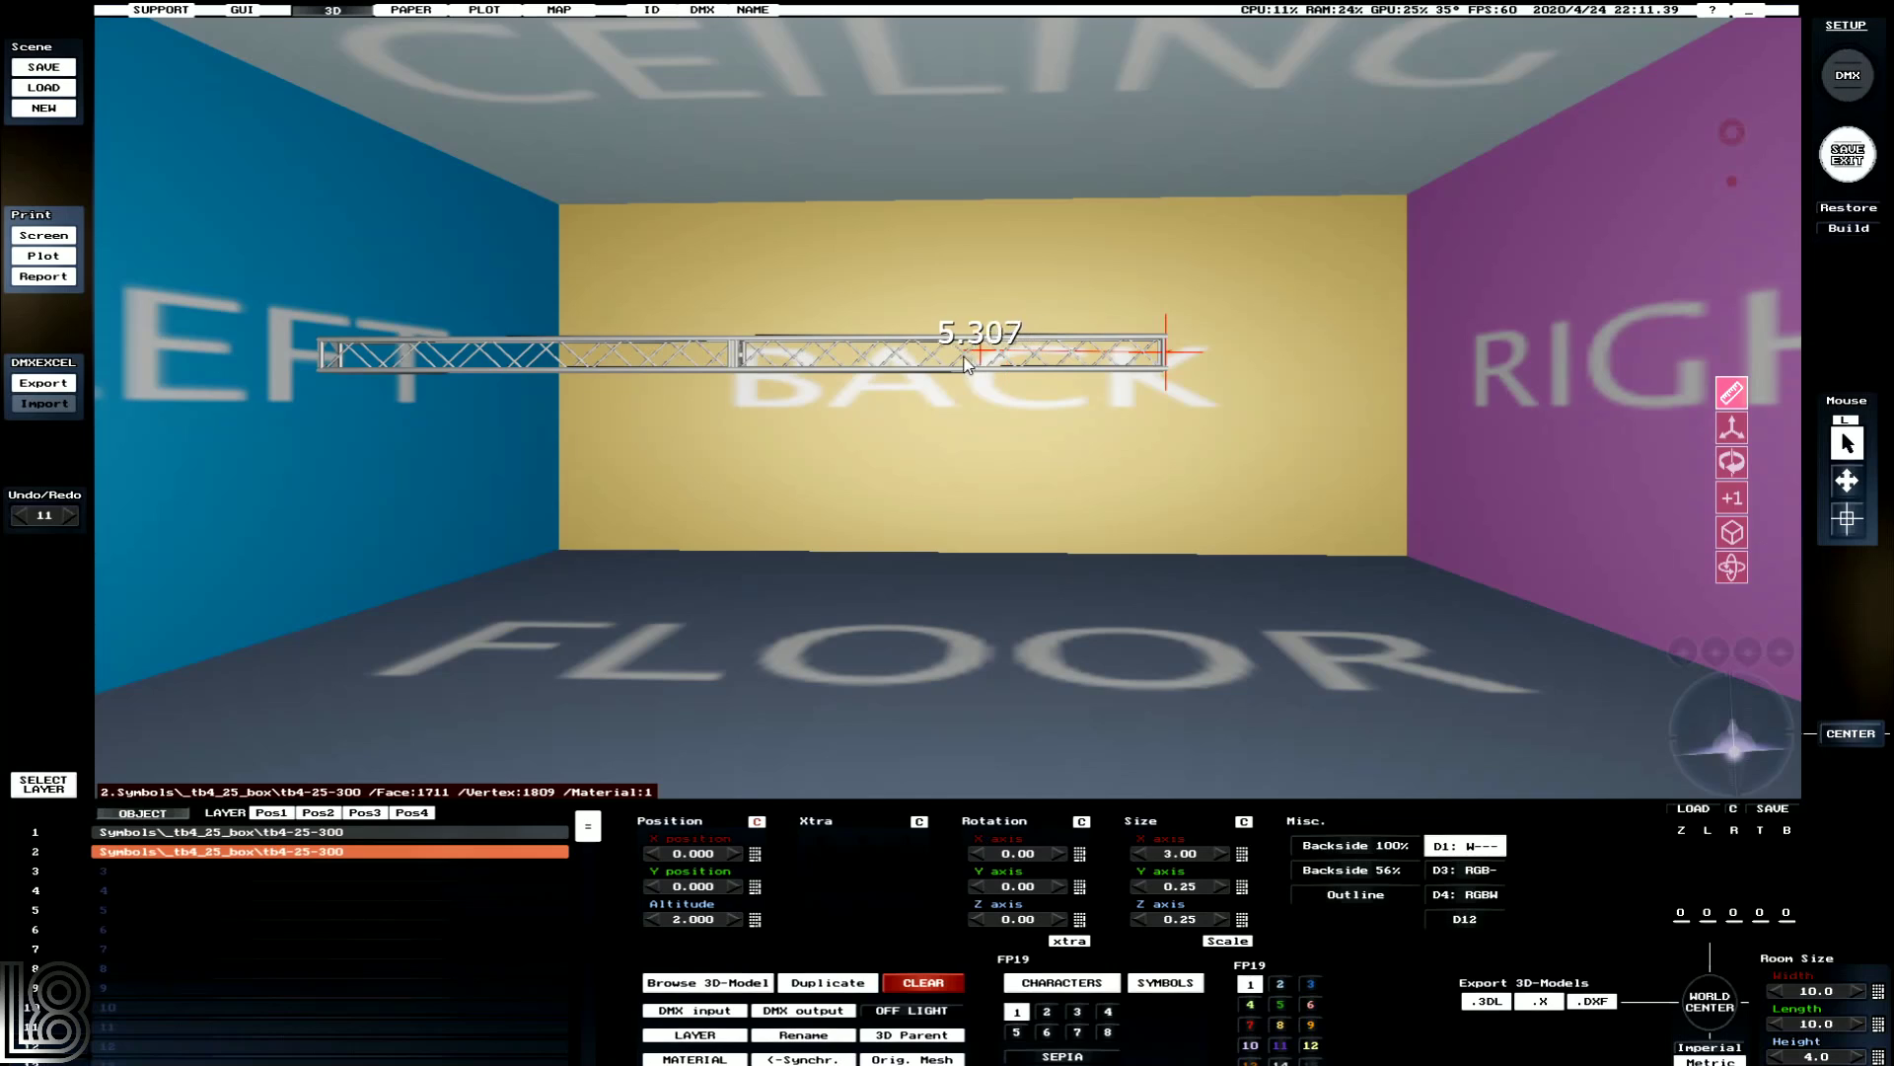
pyautogui.click(742, 361)
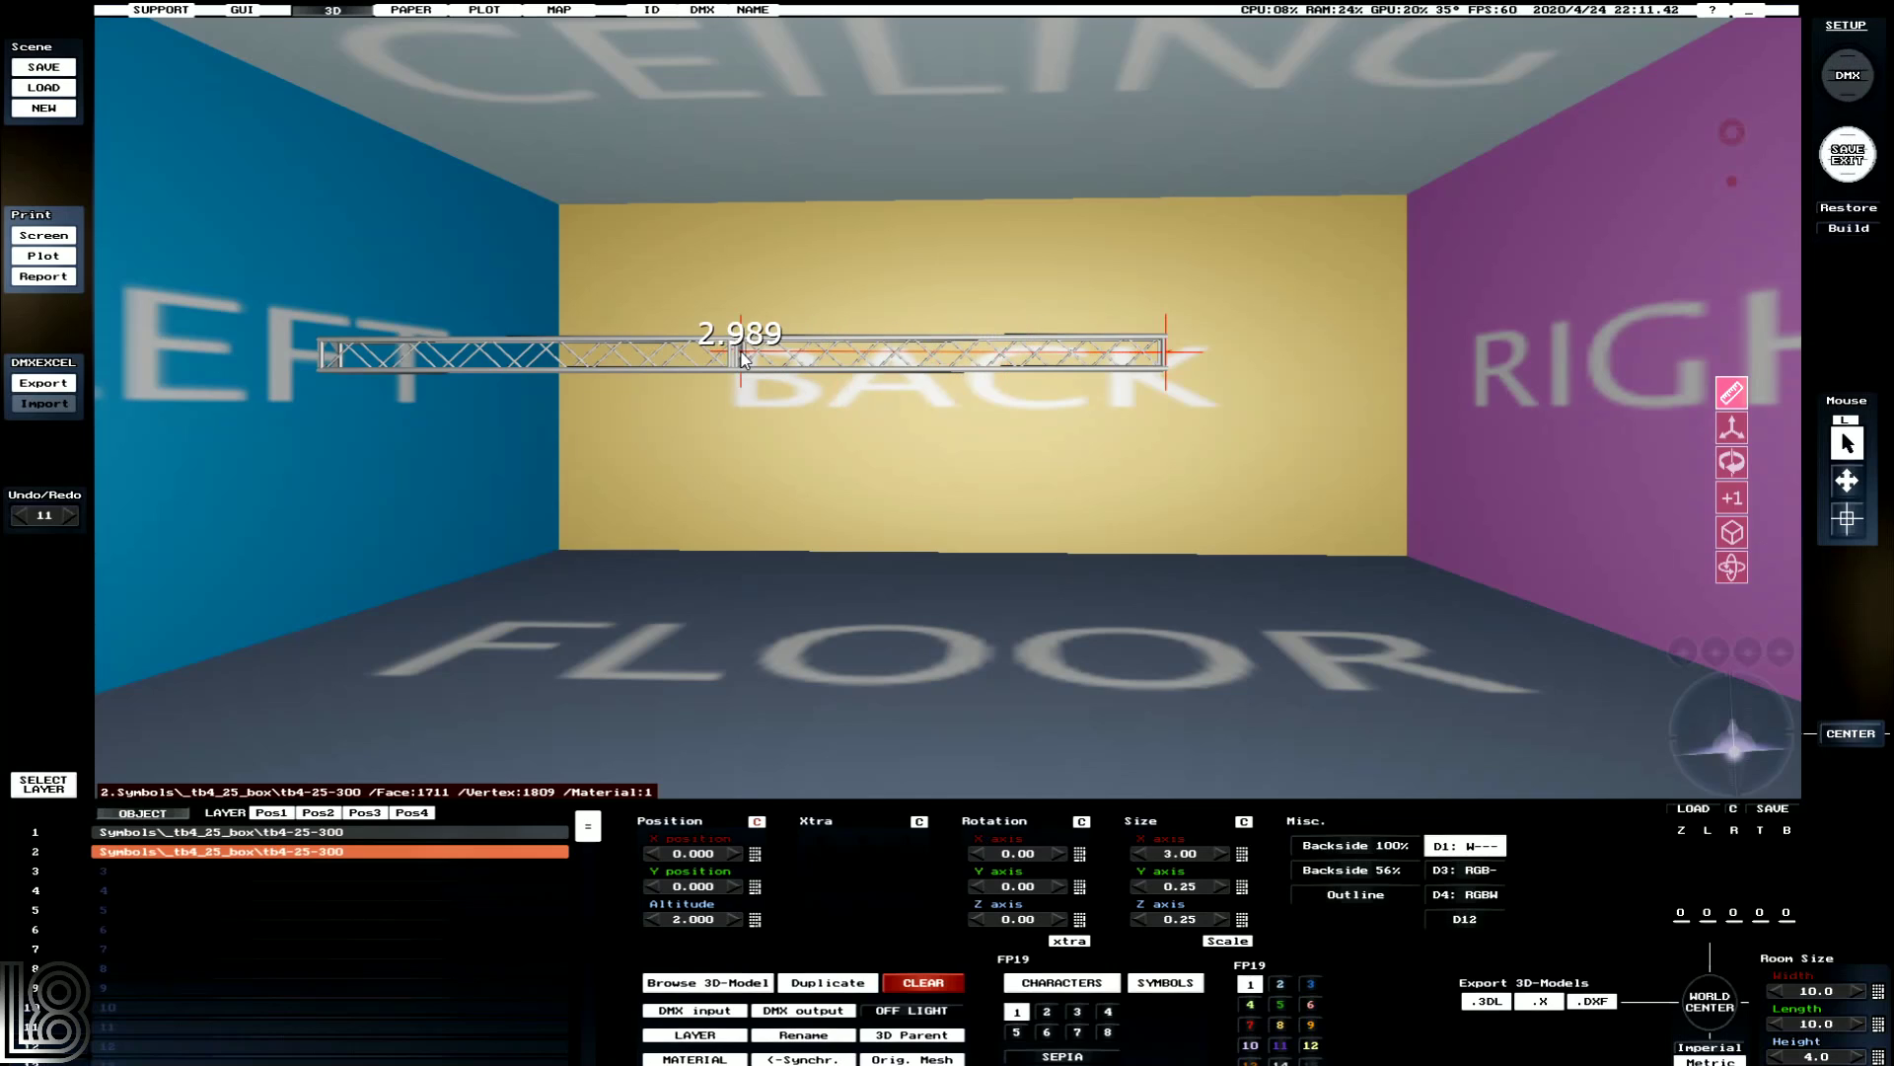
pyautogui.click(742, 361)
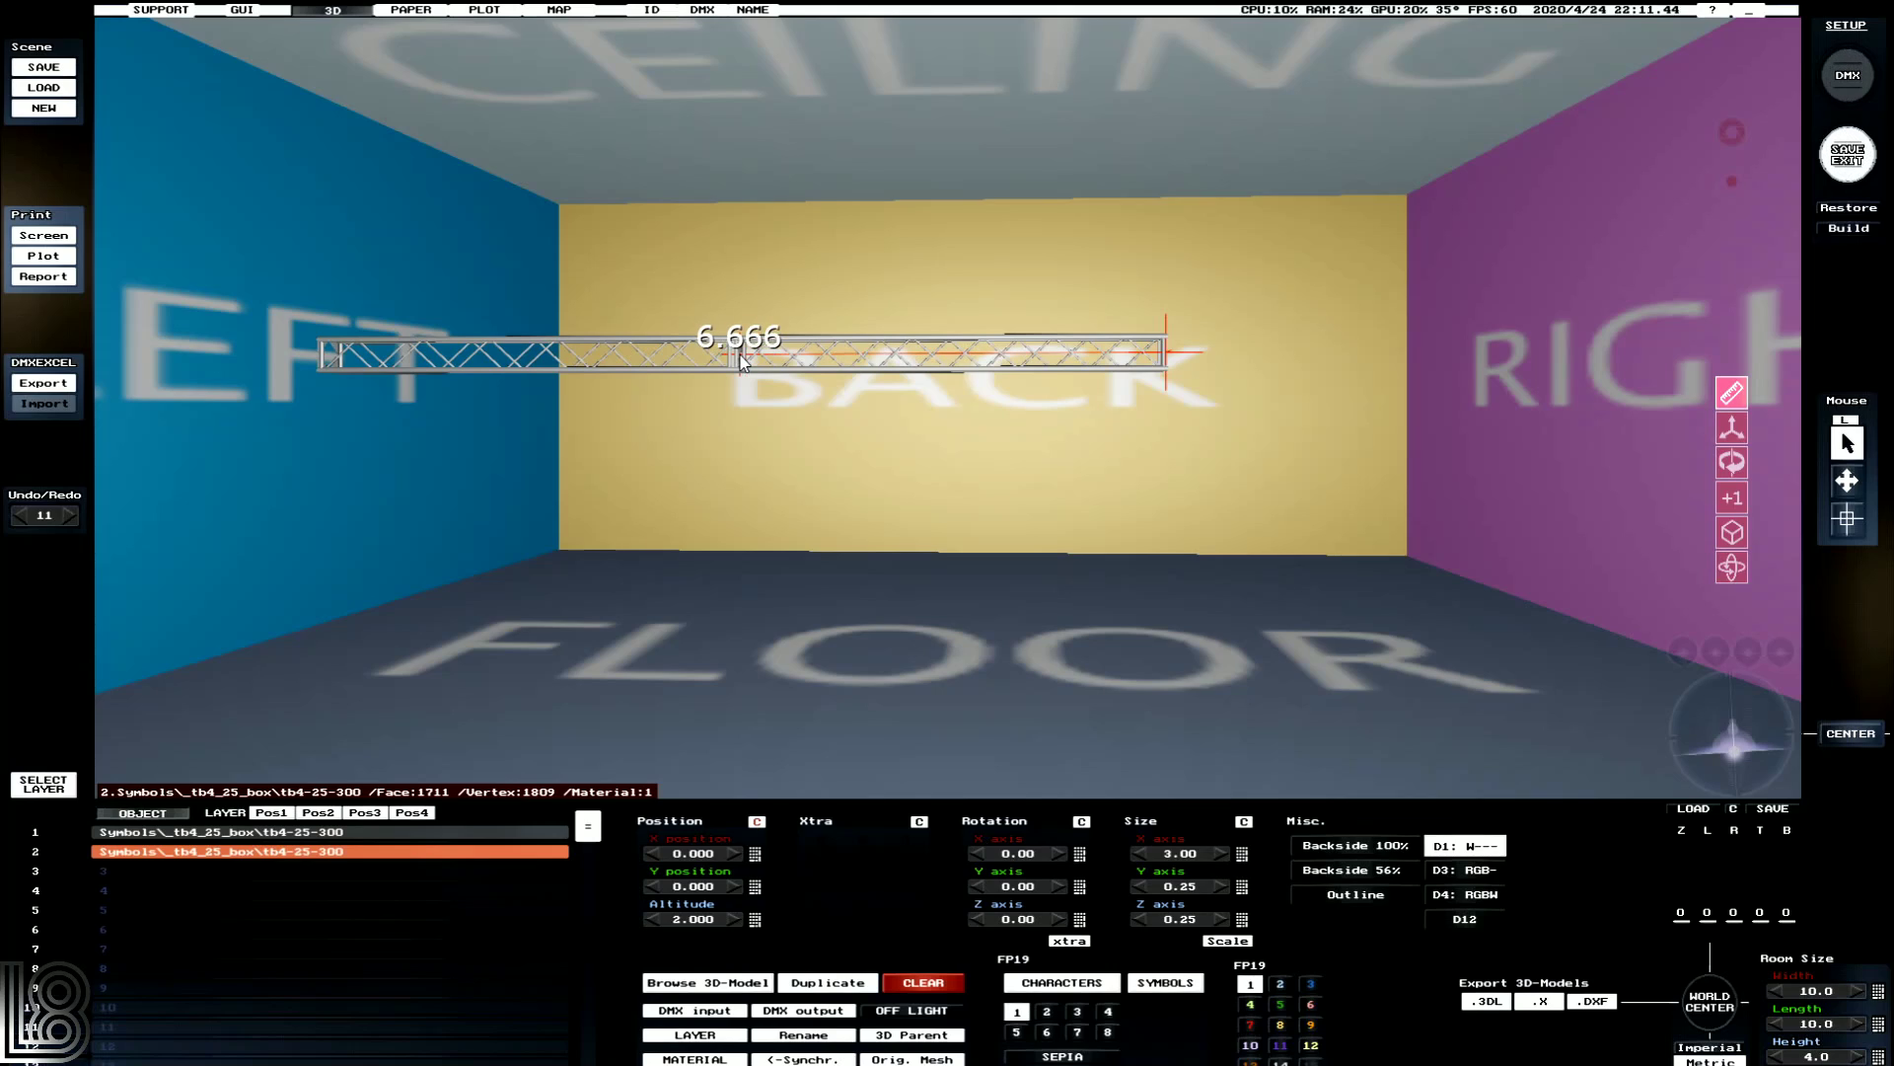
pyautogui.click(740, 361)
pyautogui.click(738, 361)
pyautogui.click(736, 361)
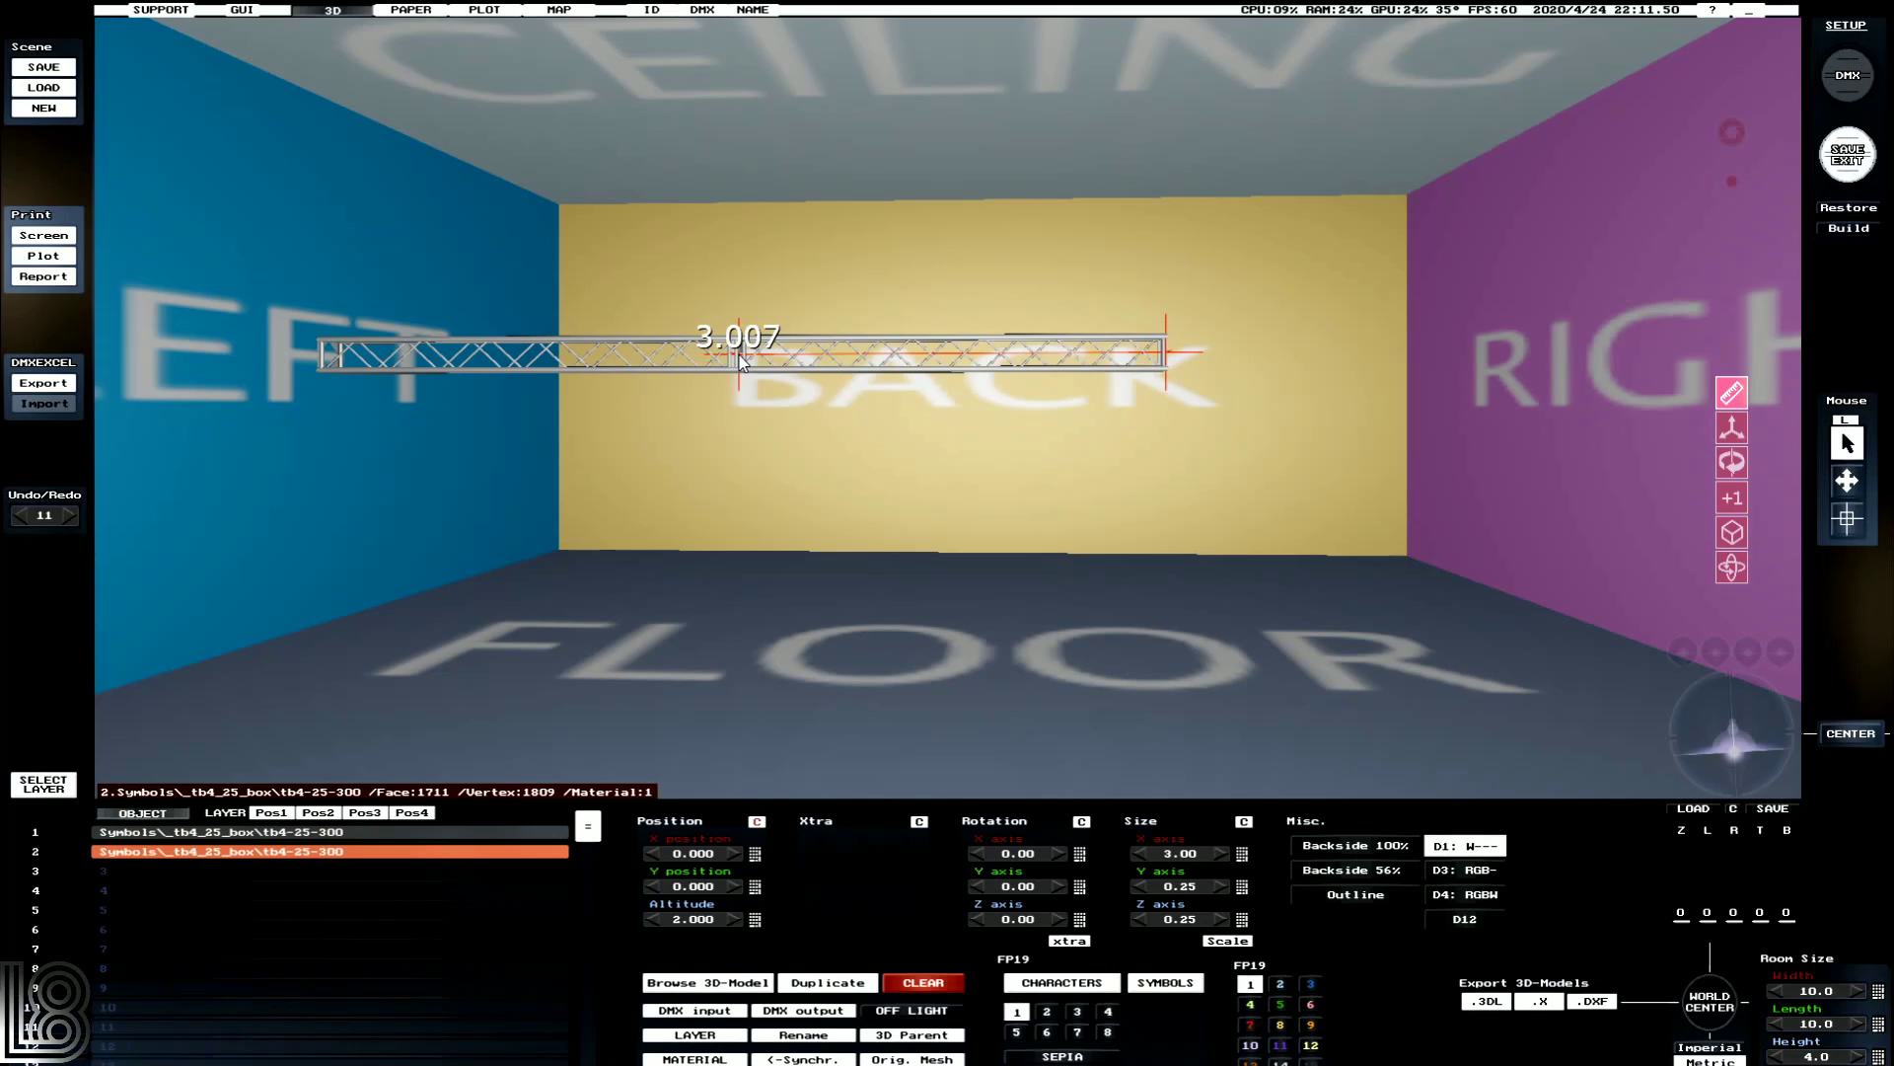
pyautogui.click(740, 361)
pyautogui.click(742, 361)
pyautogui.click(746, 361)
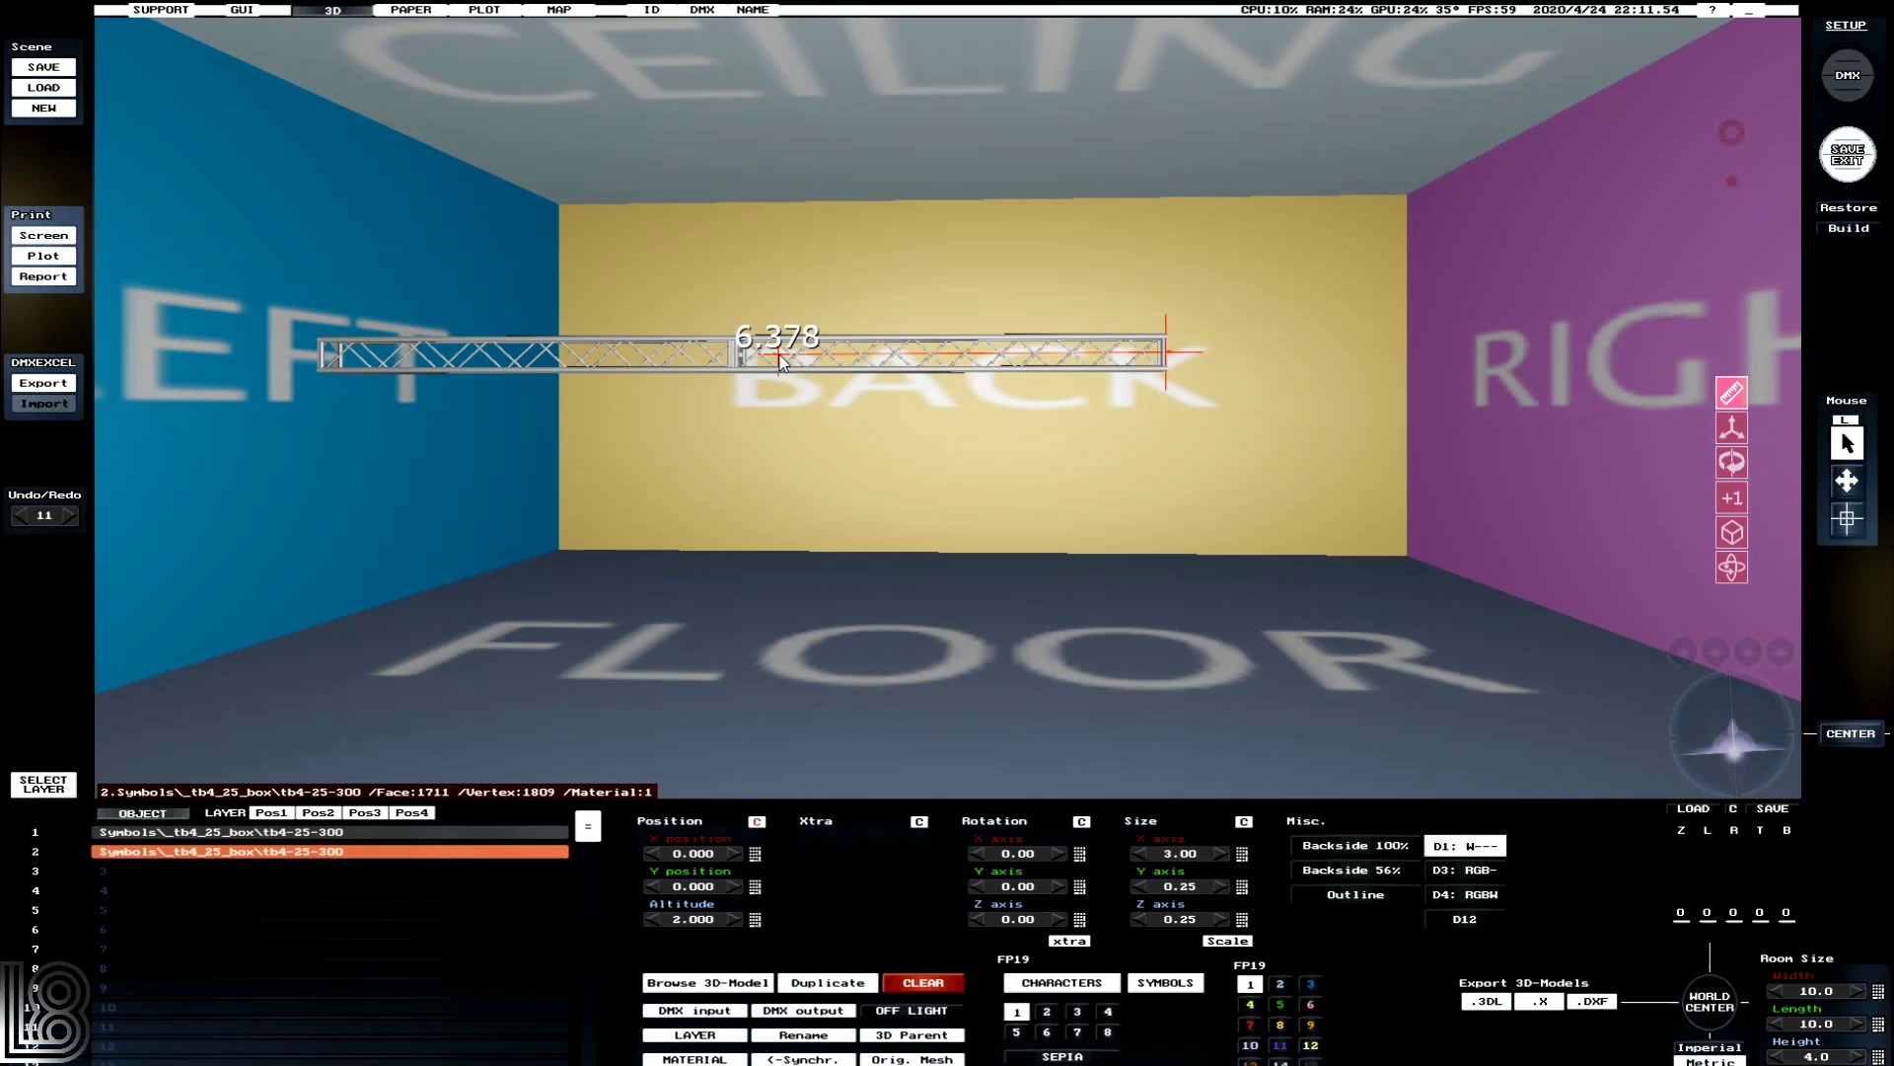
pyautogui.click(744, 358)
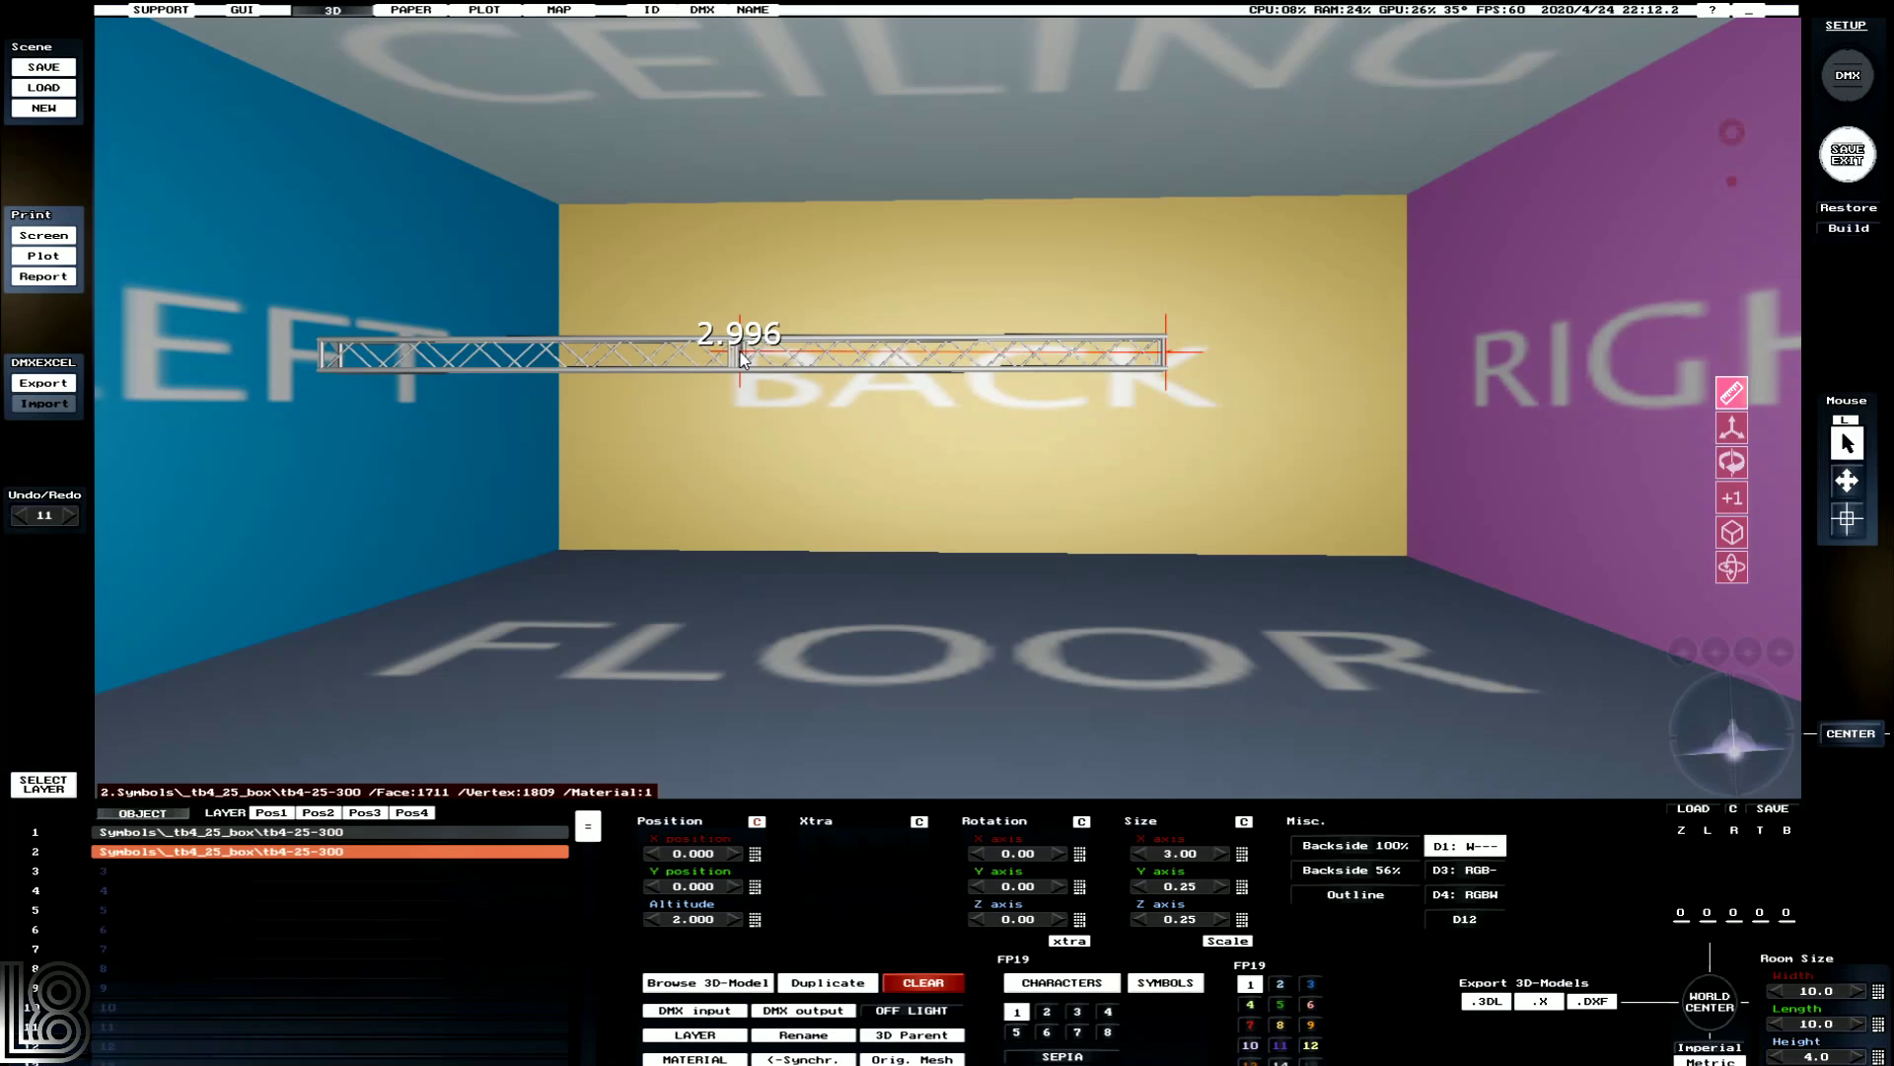
# Slide the copied truss beside the first and undo its accidental rotation.
pyautogui.click(1732, 430)
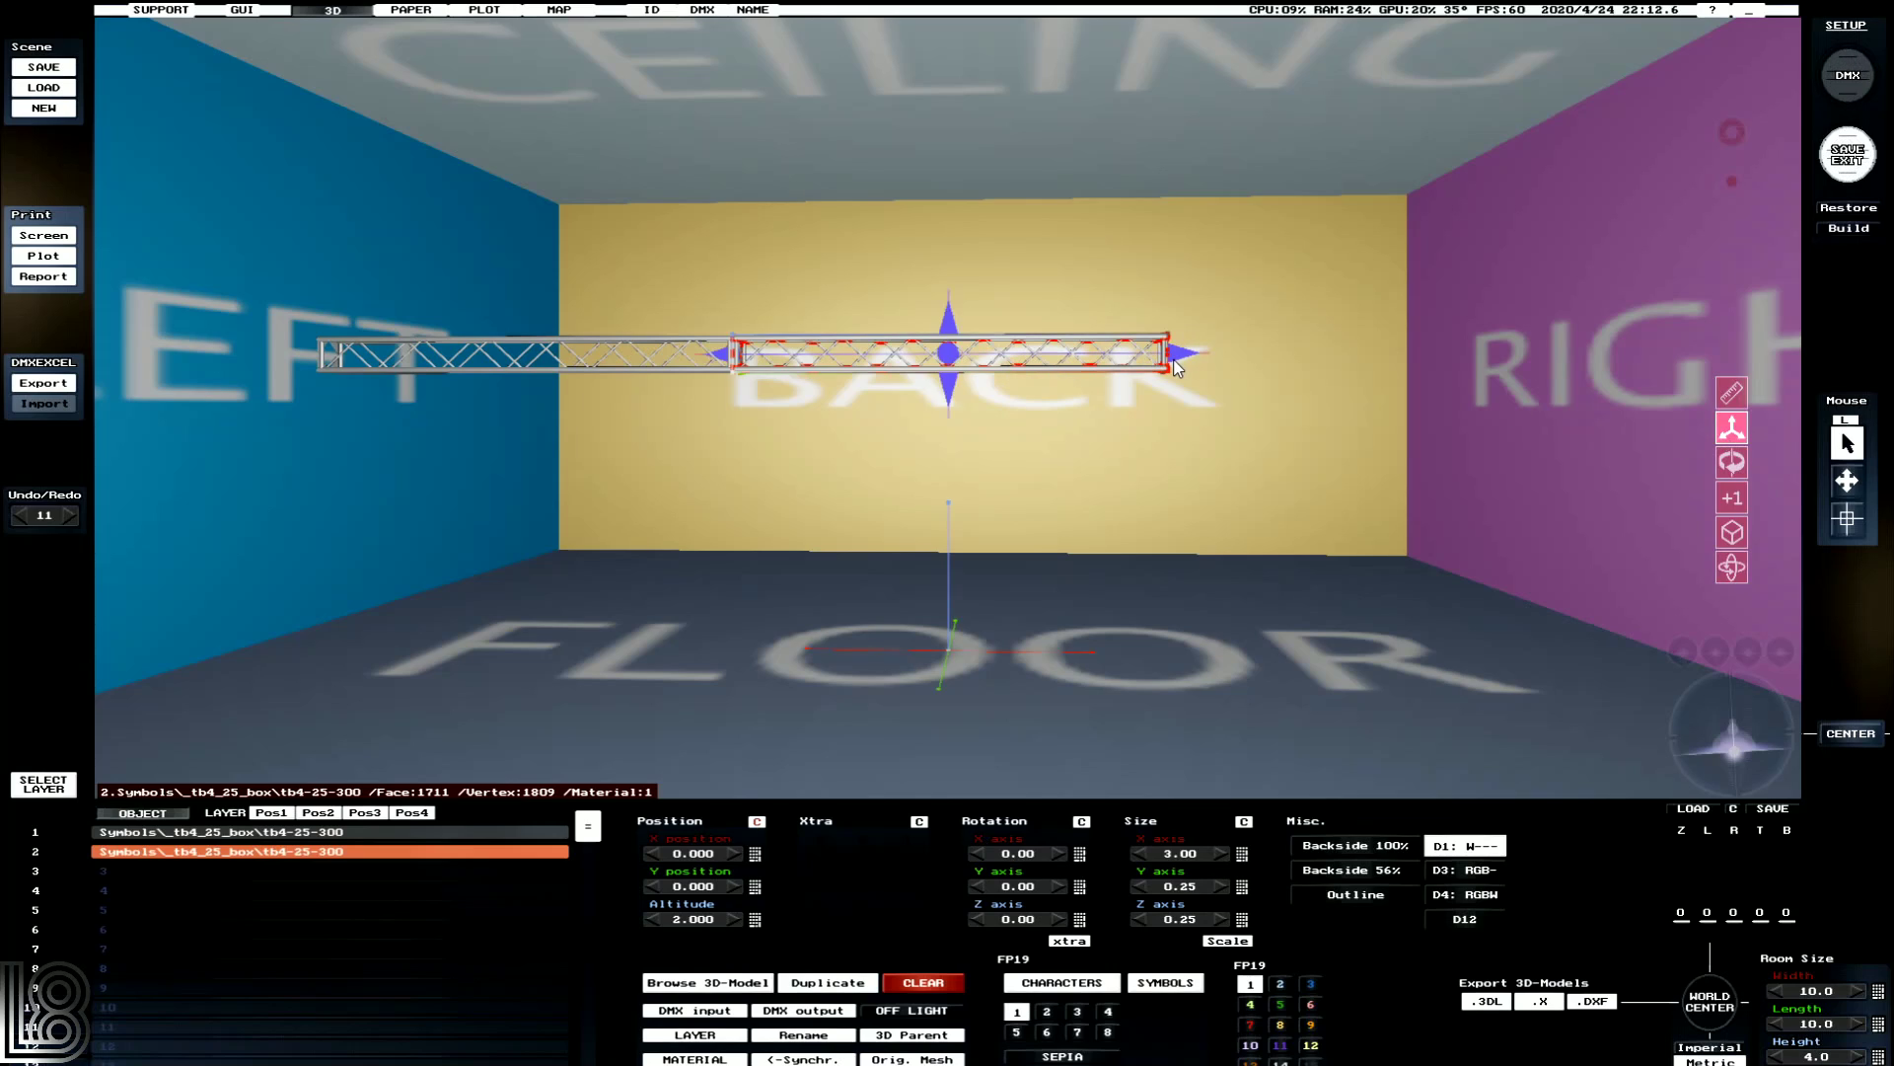
pyautogui.moveTo(1179, 365); pyautogui.dragTo(1443, 371)
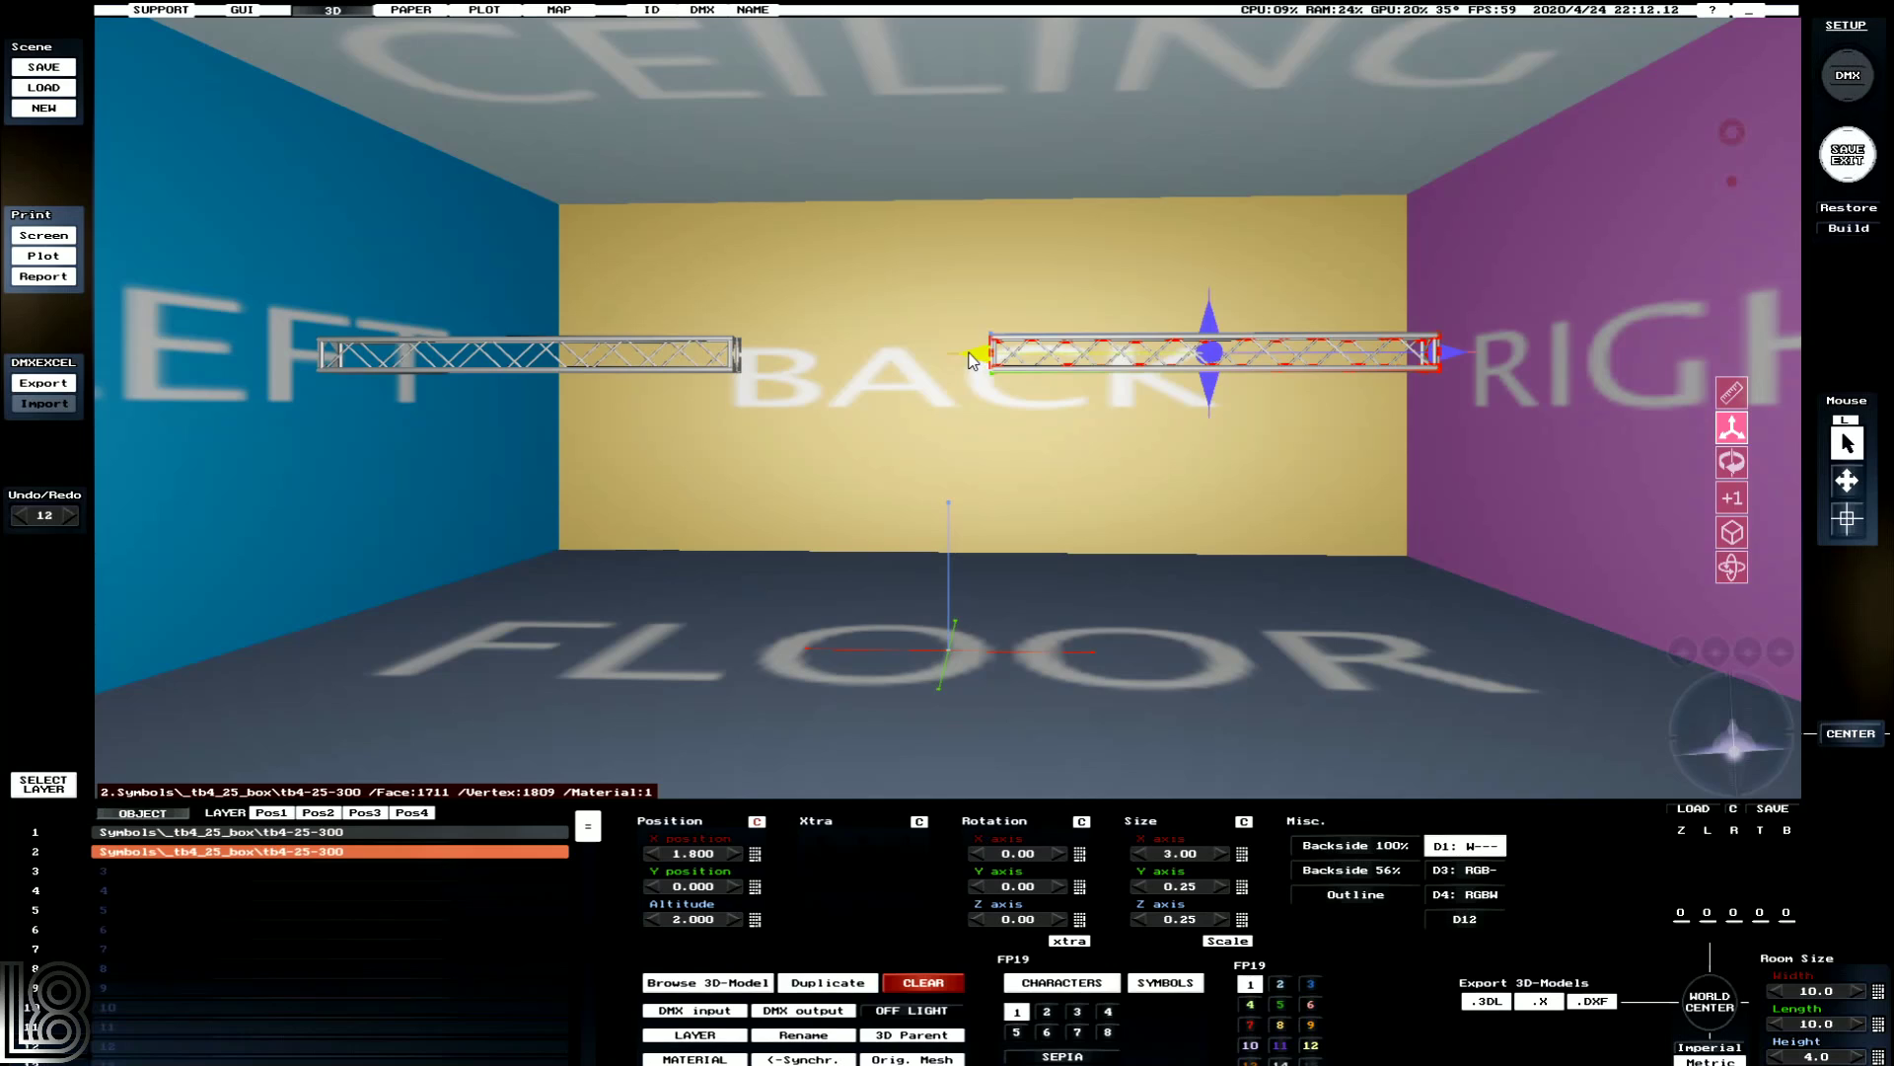
pyautogui.moveTo(982, 356); pyautogui.dragTo(775, 366)
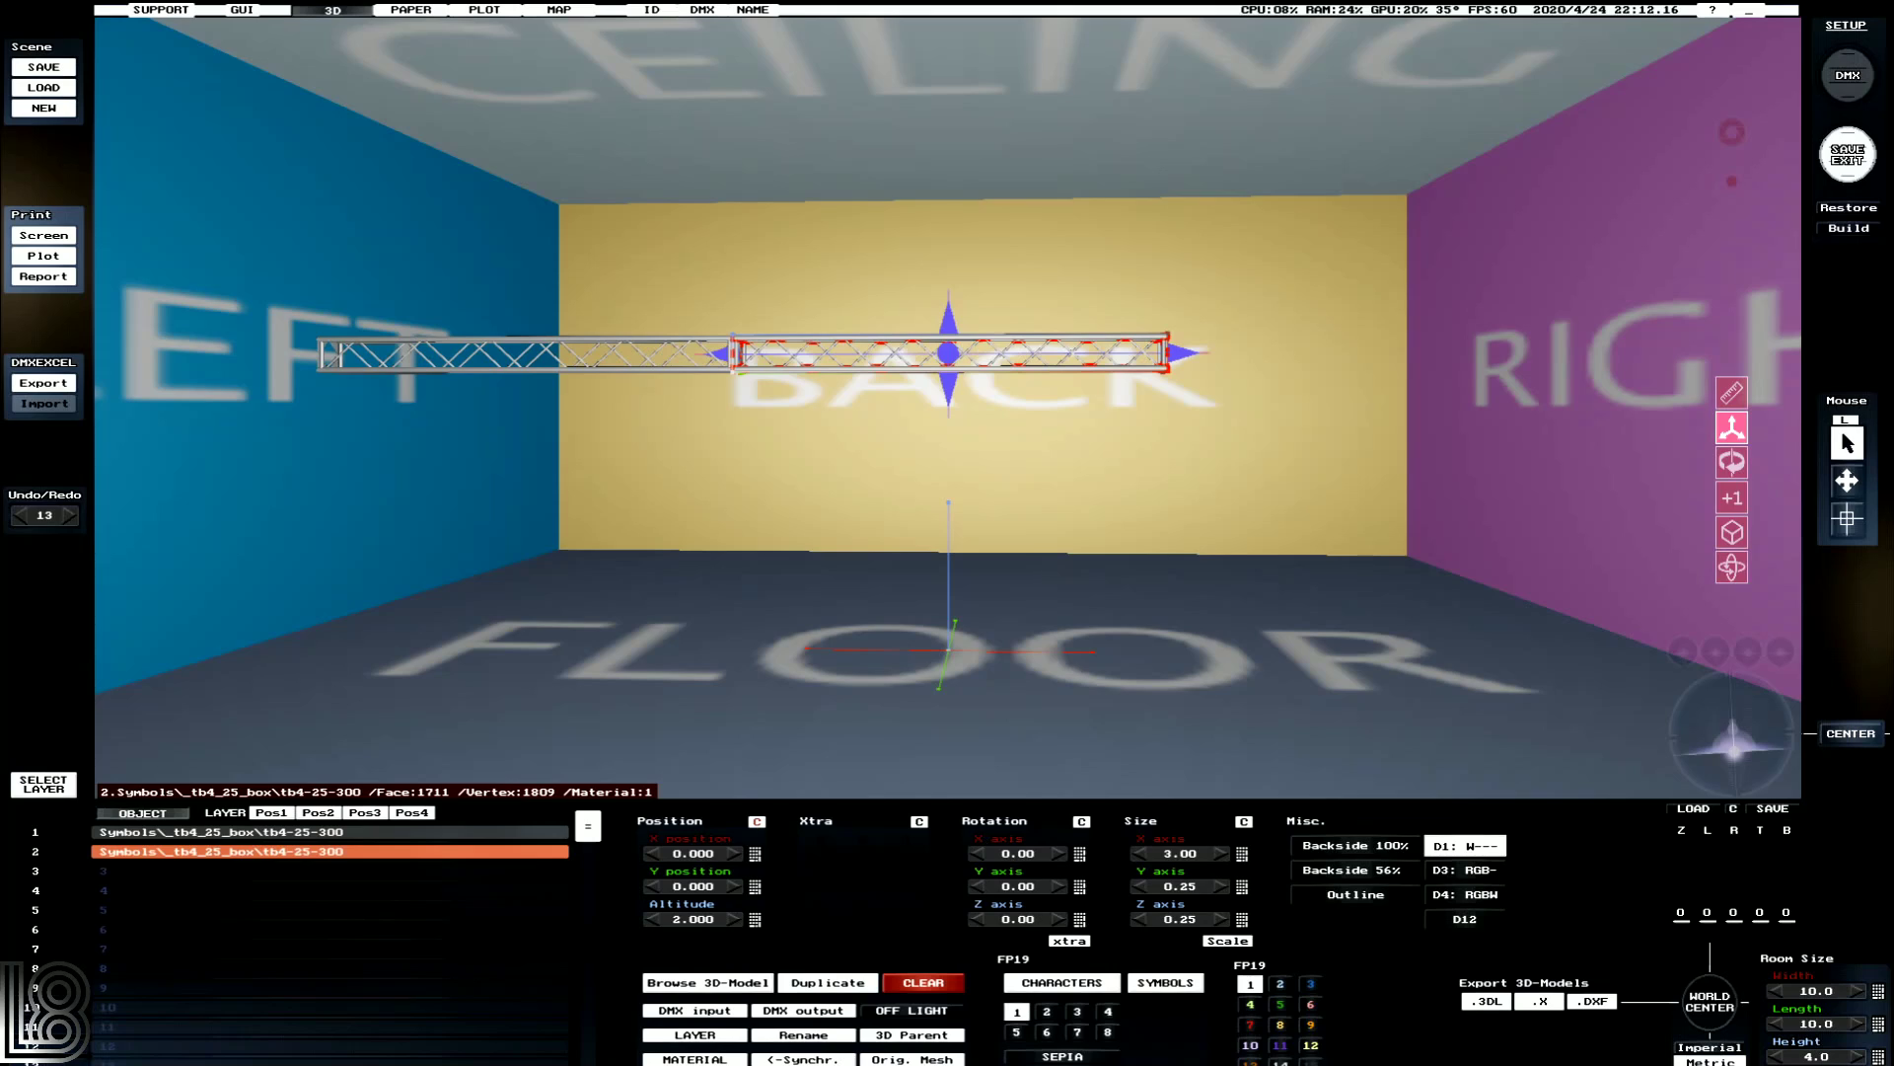
pyautogui.click(1732, 466)
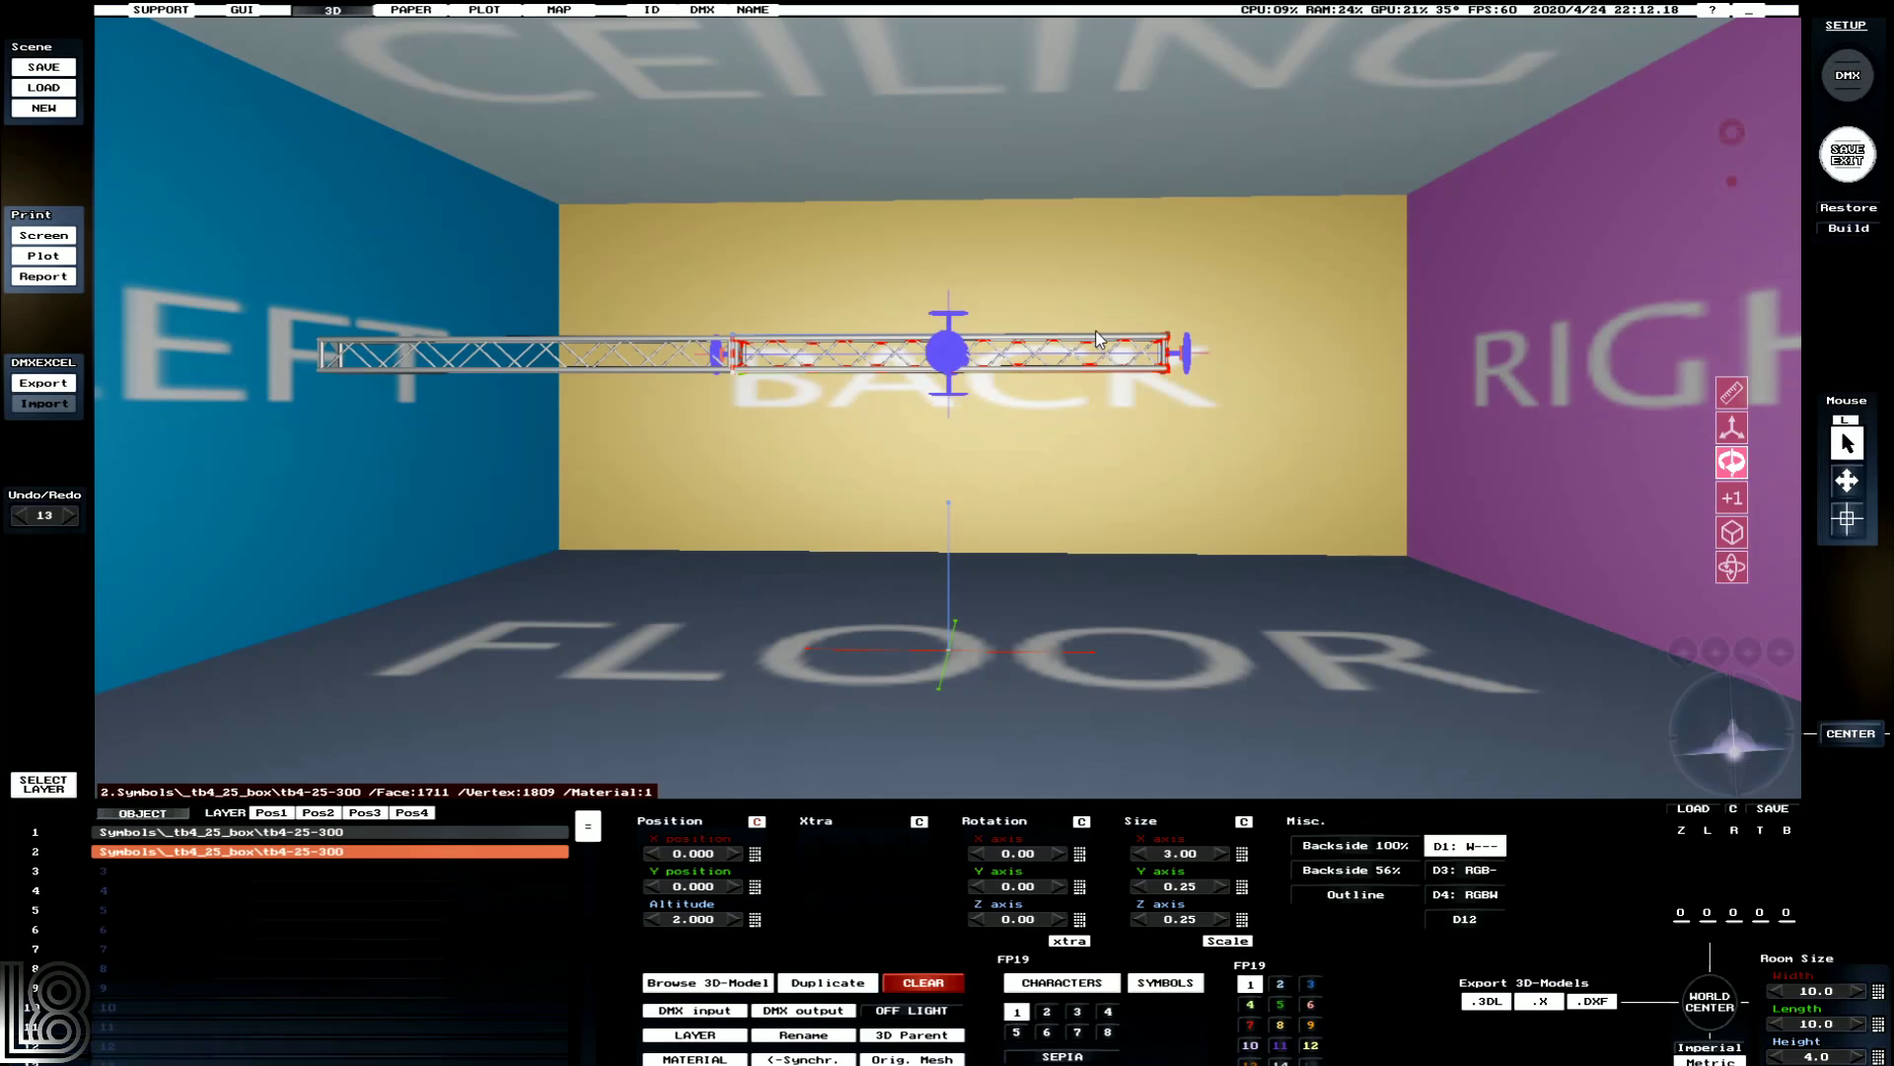
pyautogui.moveTo(964, 323); pyautogui.dragTo(948, 321)
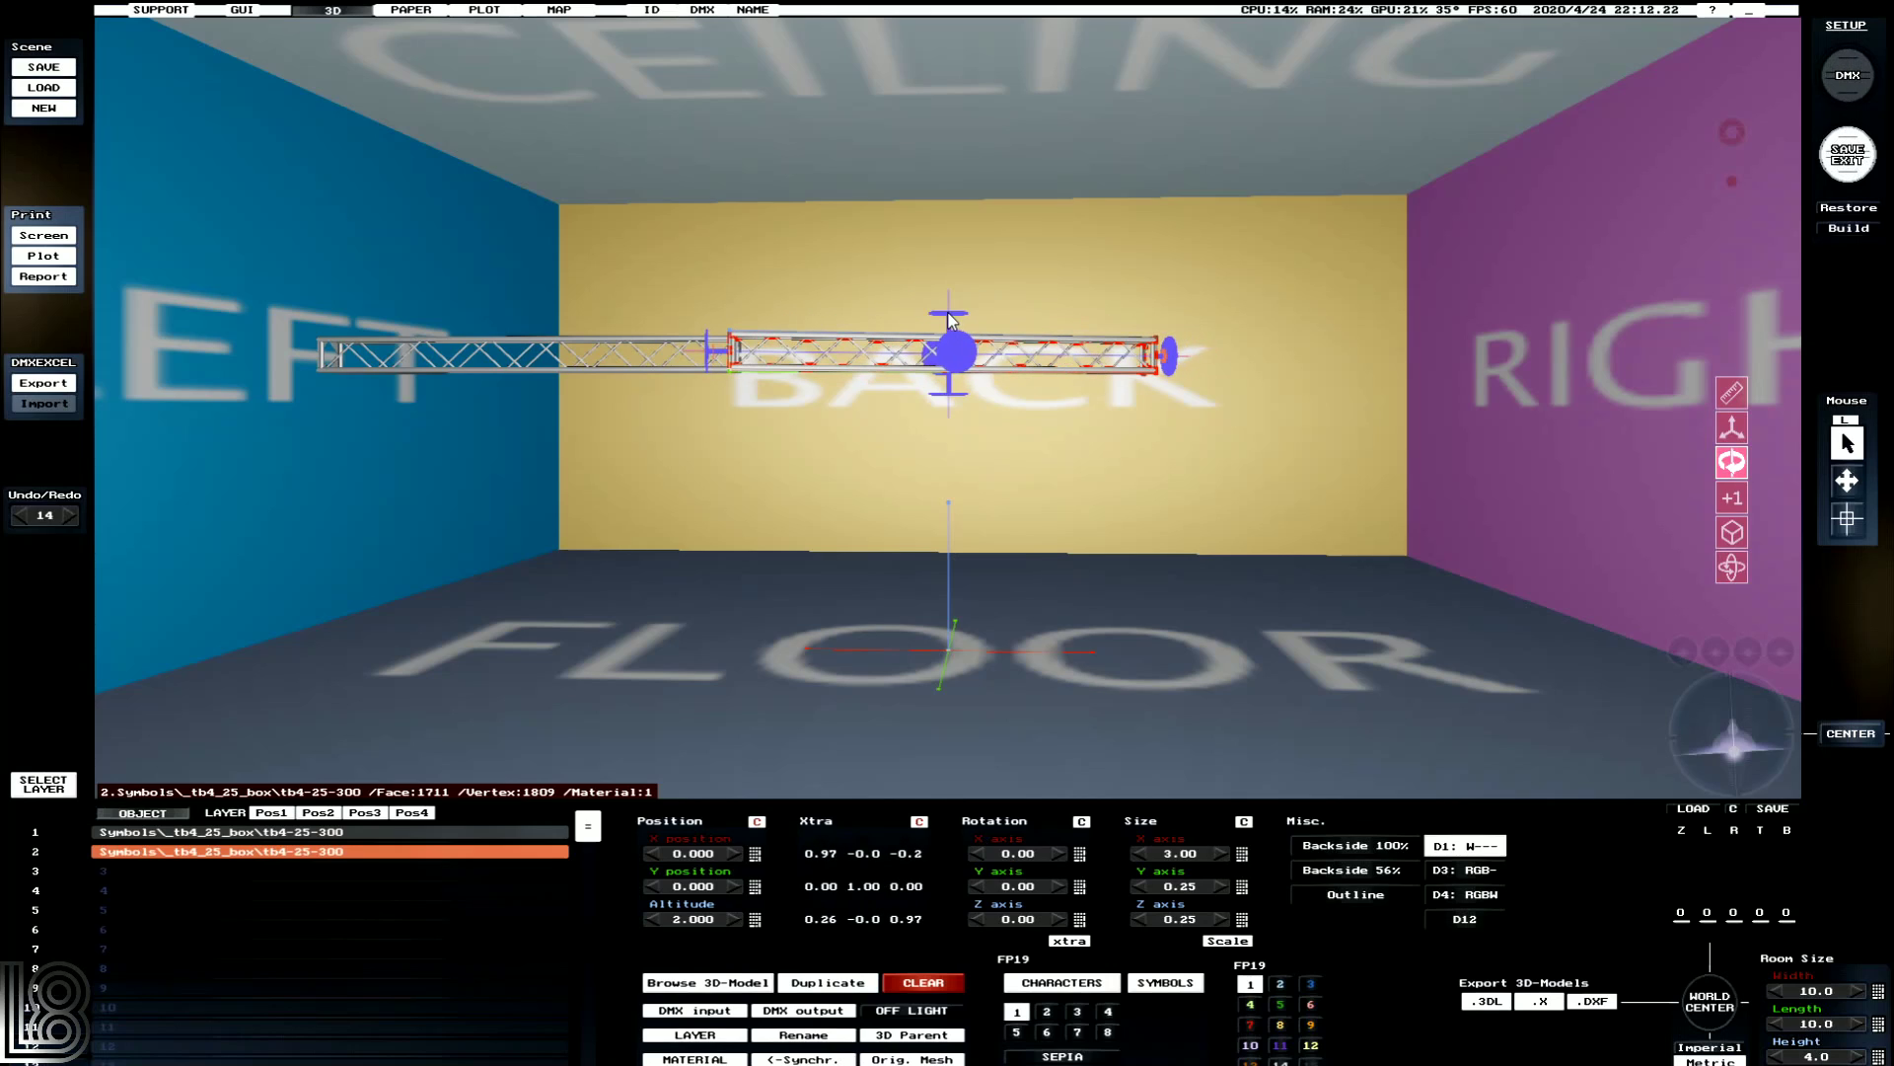
pyautogui.click(18, 514)
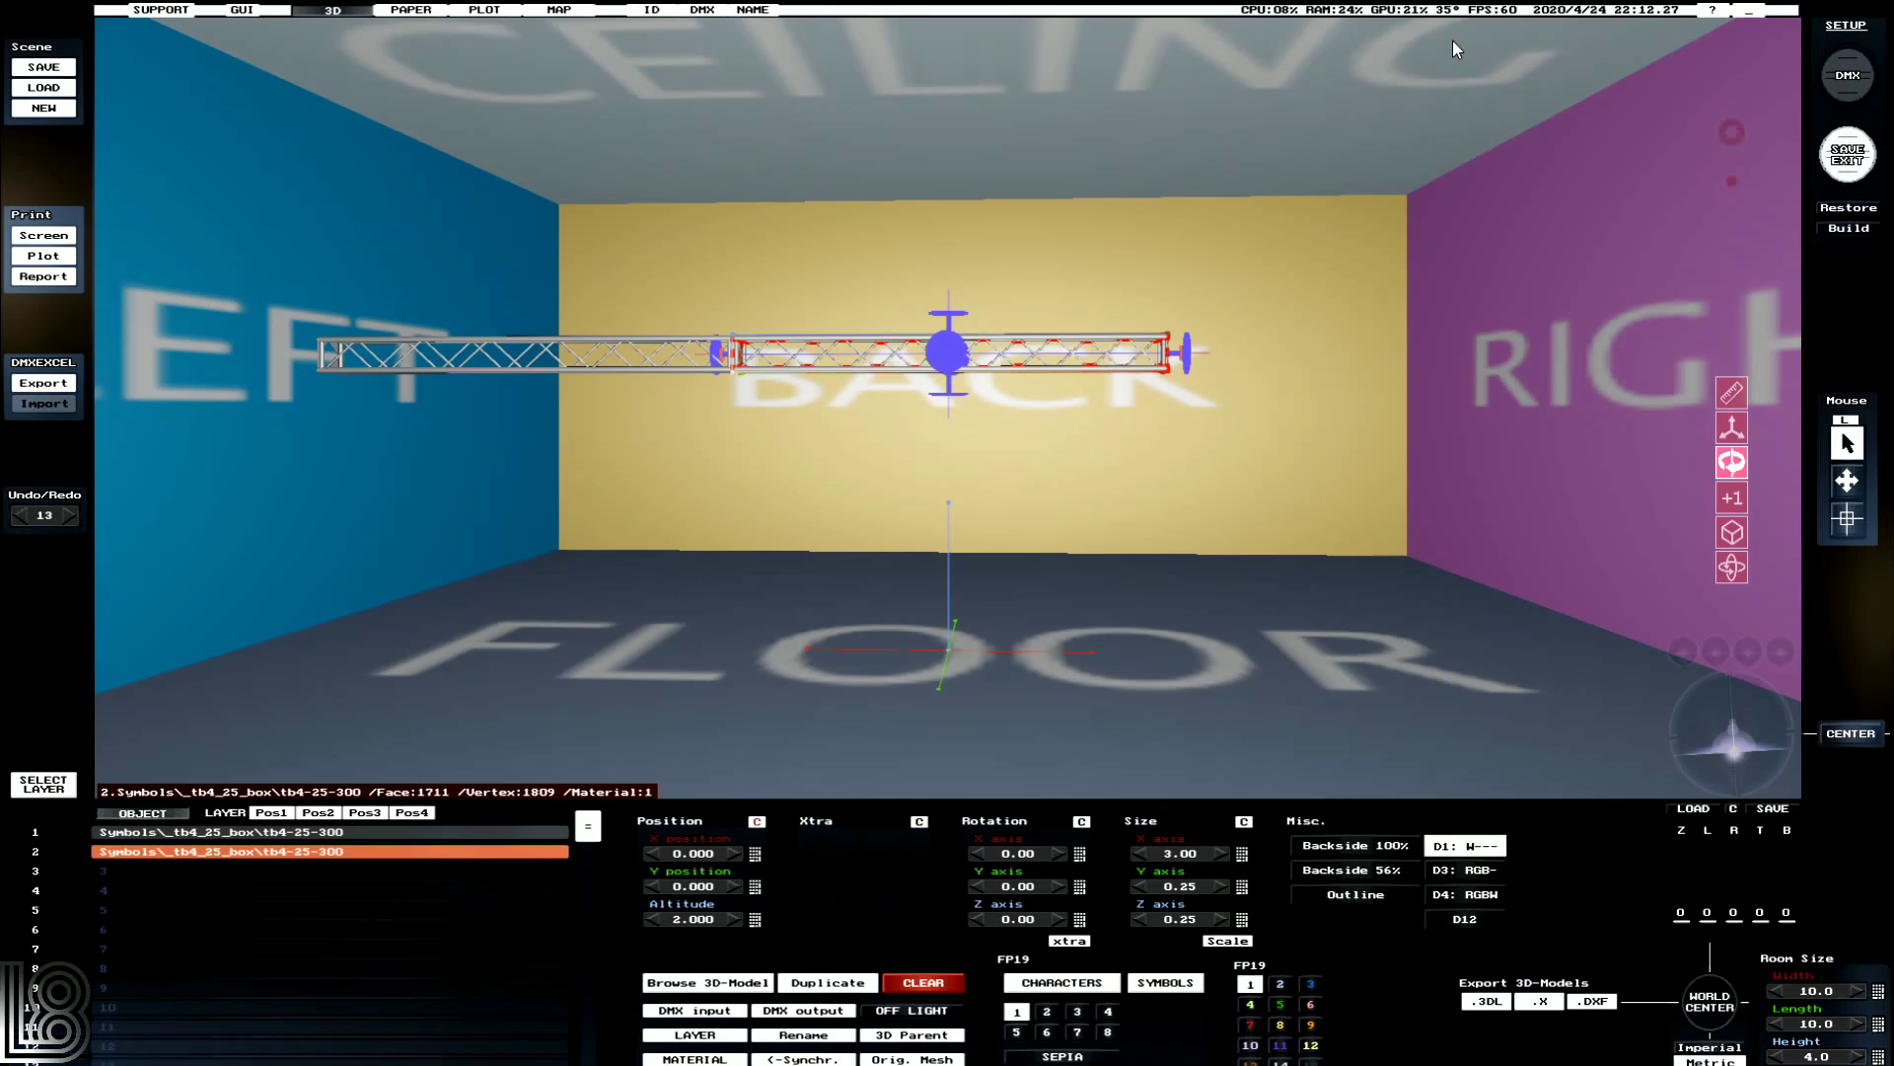
# Add a third truss section at X 3.000, undoing trial resize and rotation, then select the middle section.
pyautogui.click(1732, 497)
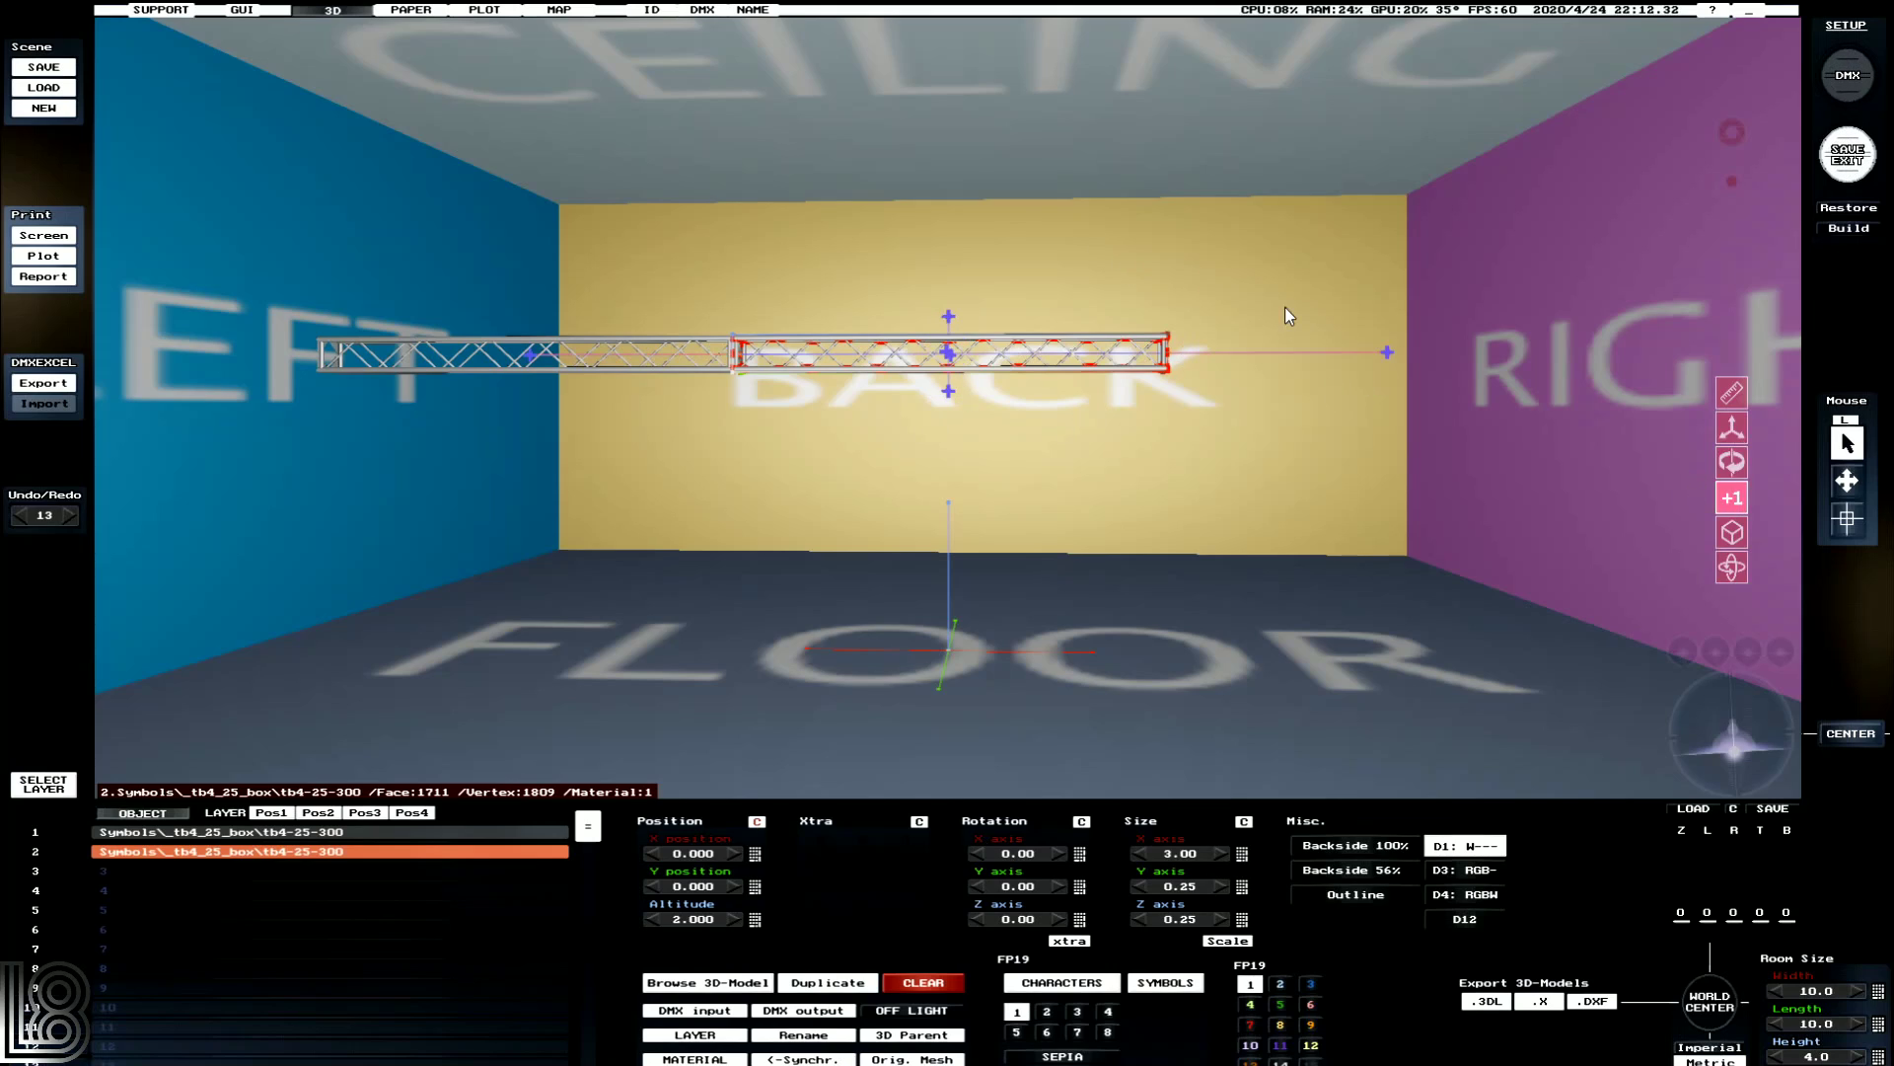
pyautogui.click(1387, 354)
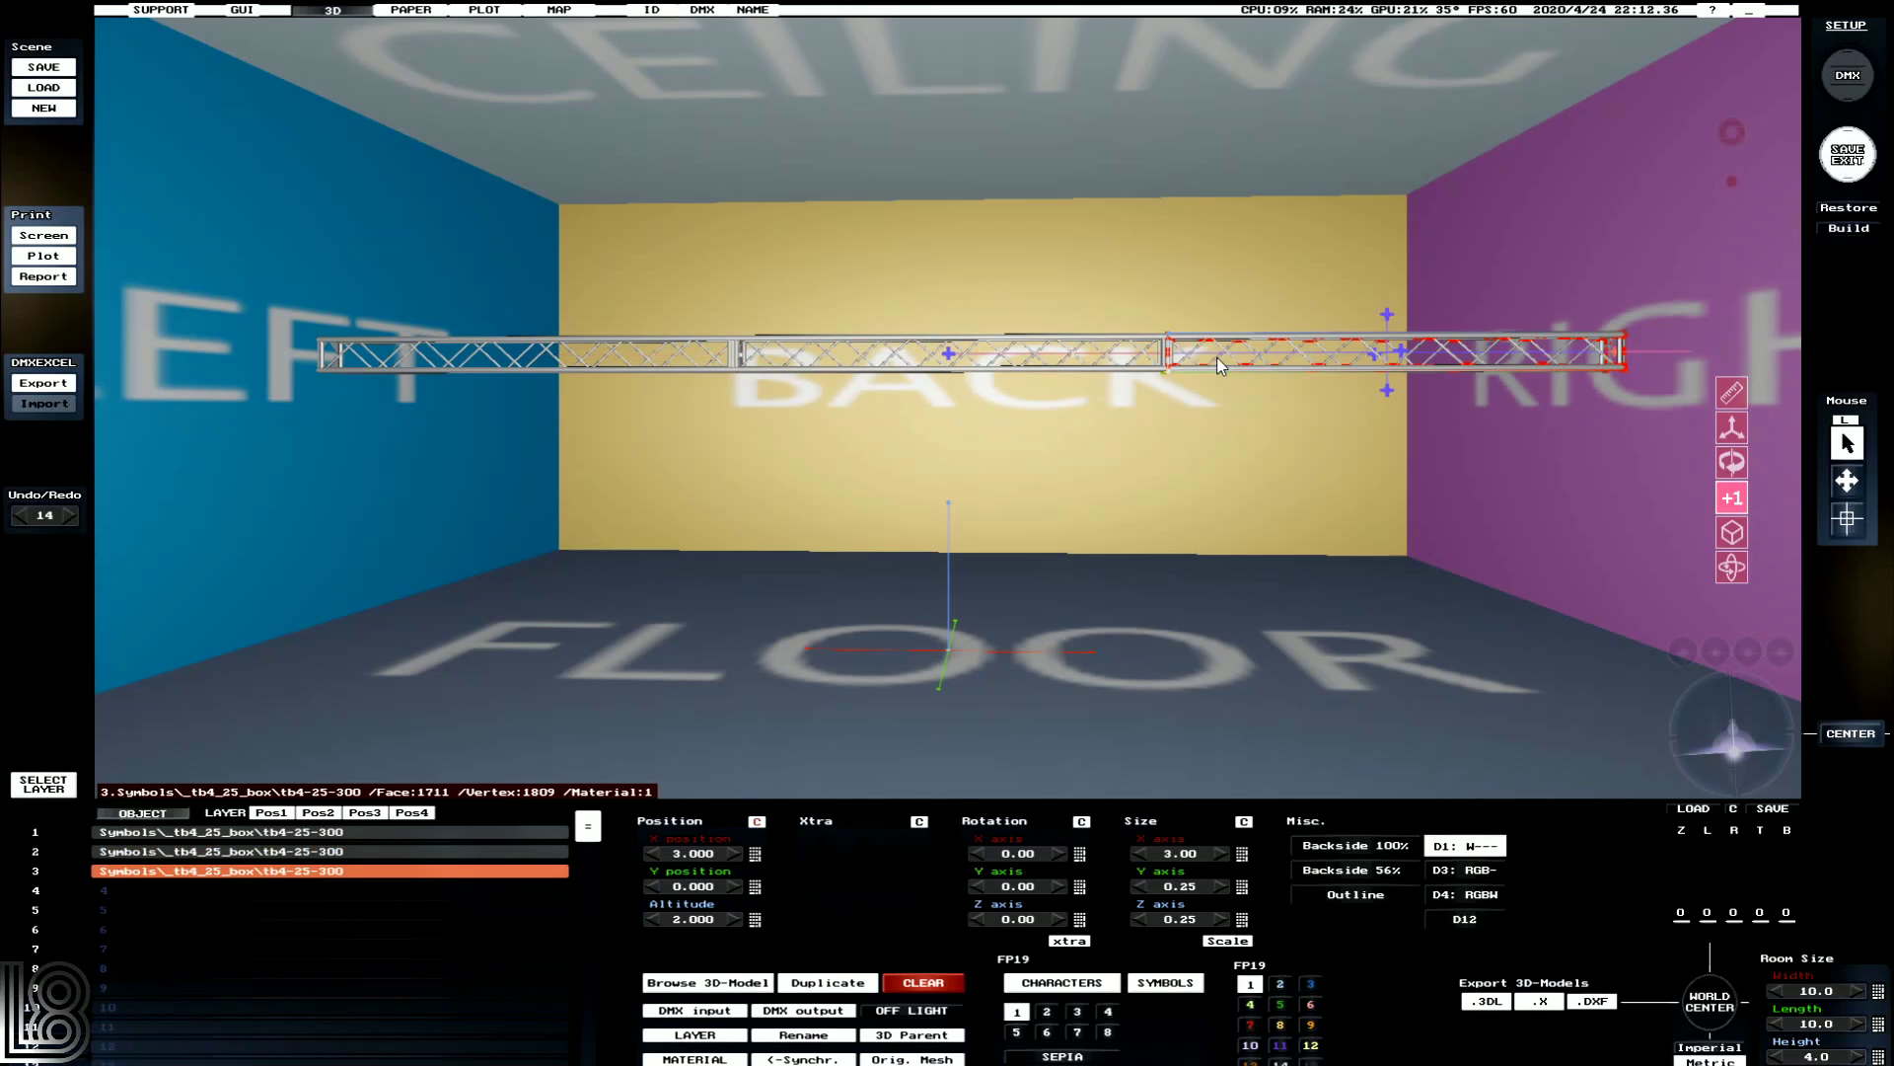
pyautogui.click(1731, 533)
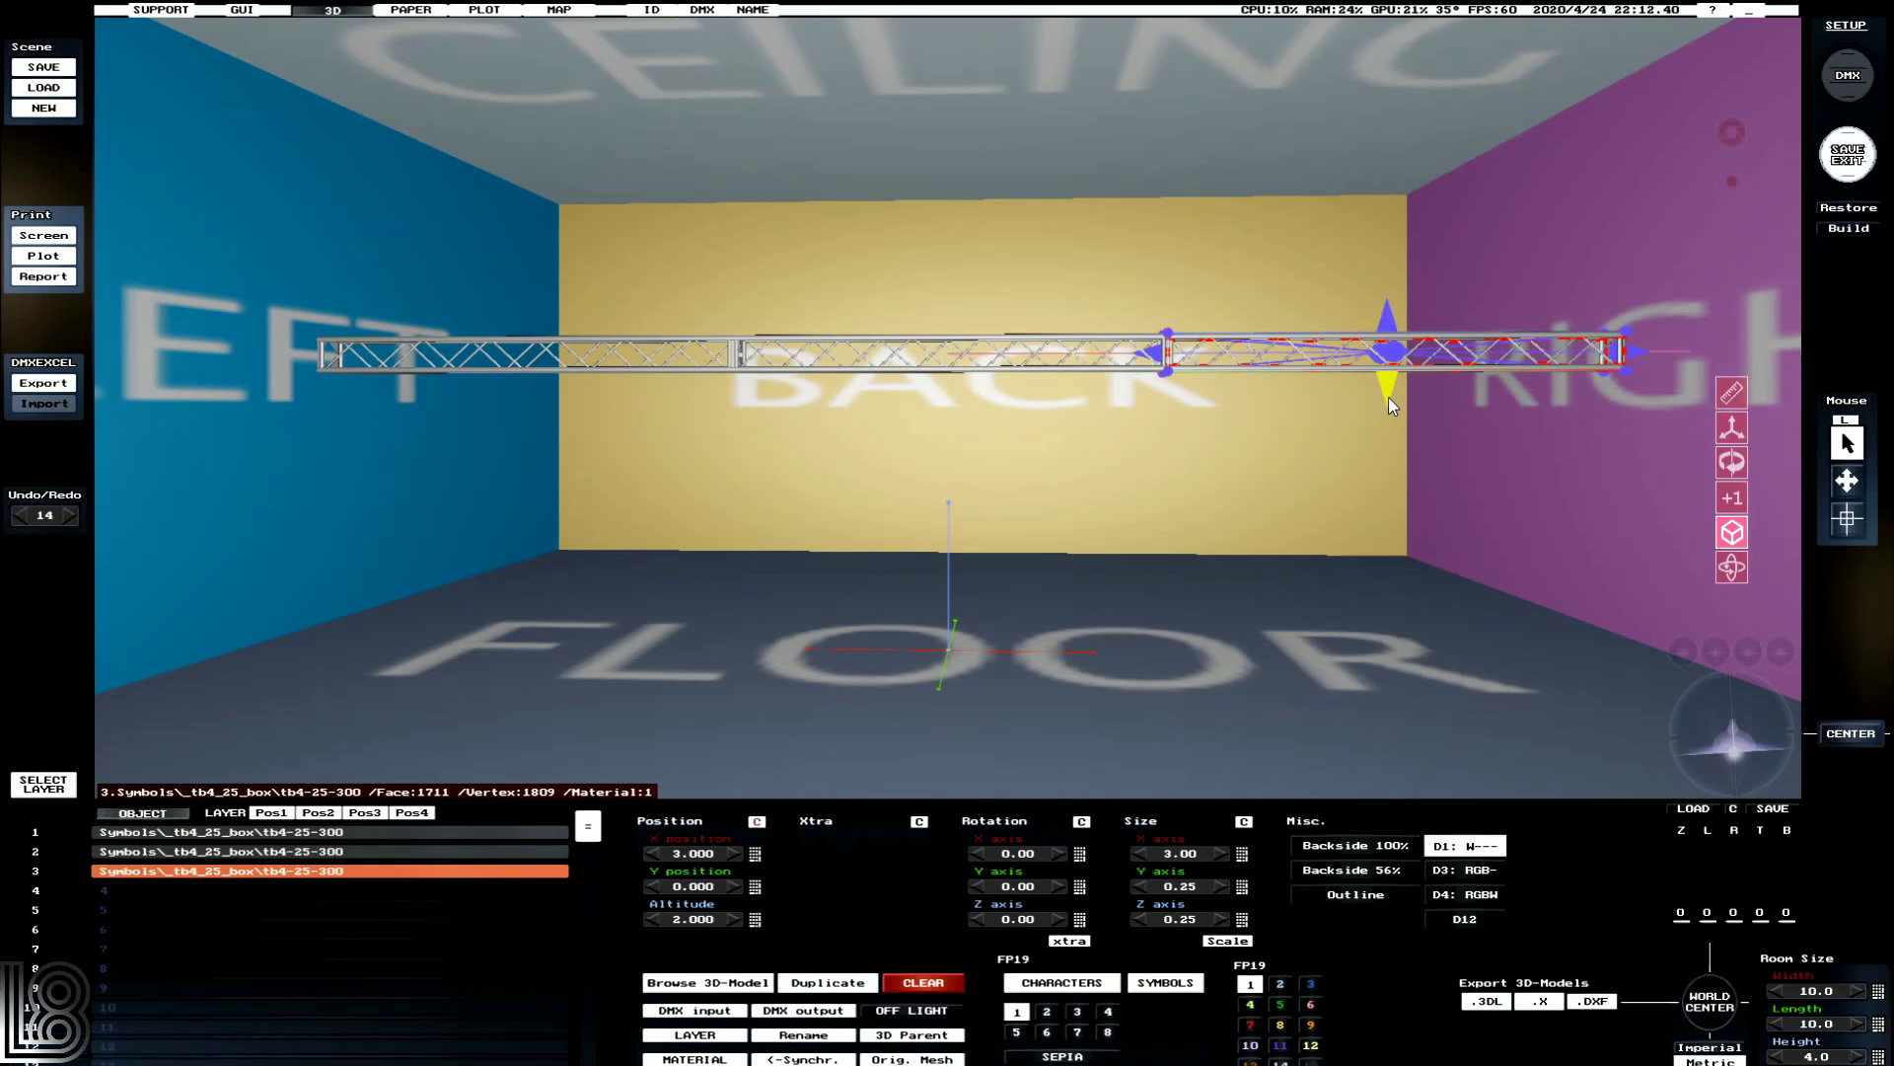
pyautogui.moveTo(1388, 400); pyautogui.dragTo(1313, 647)
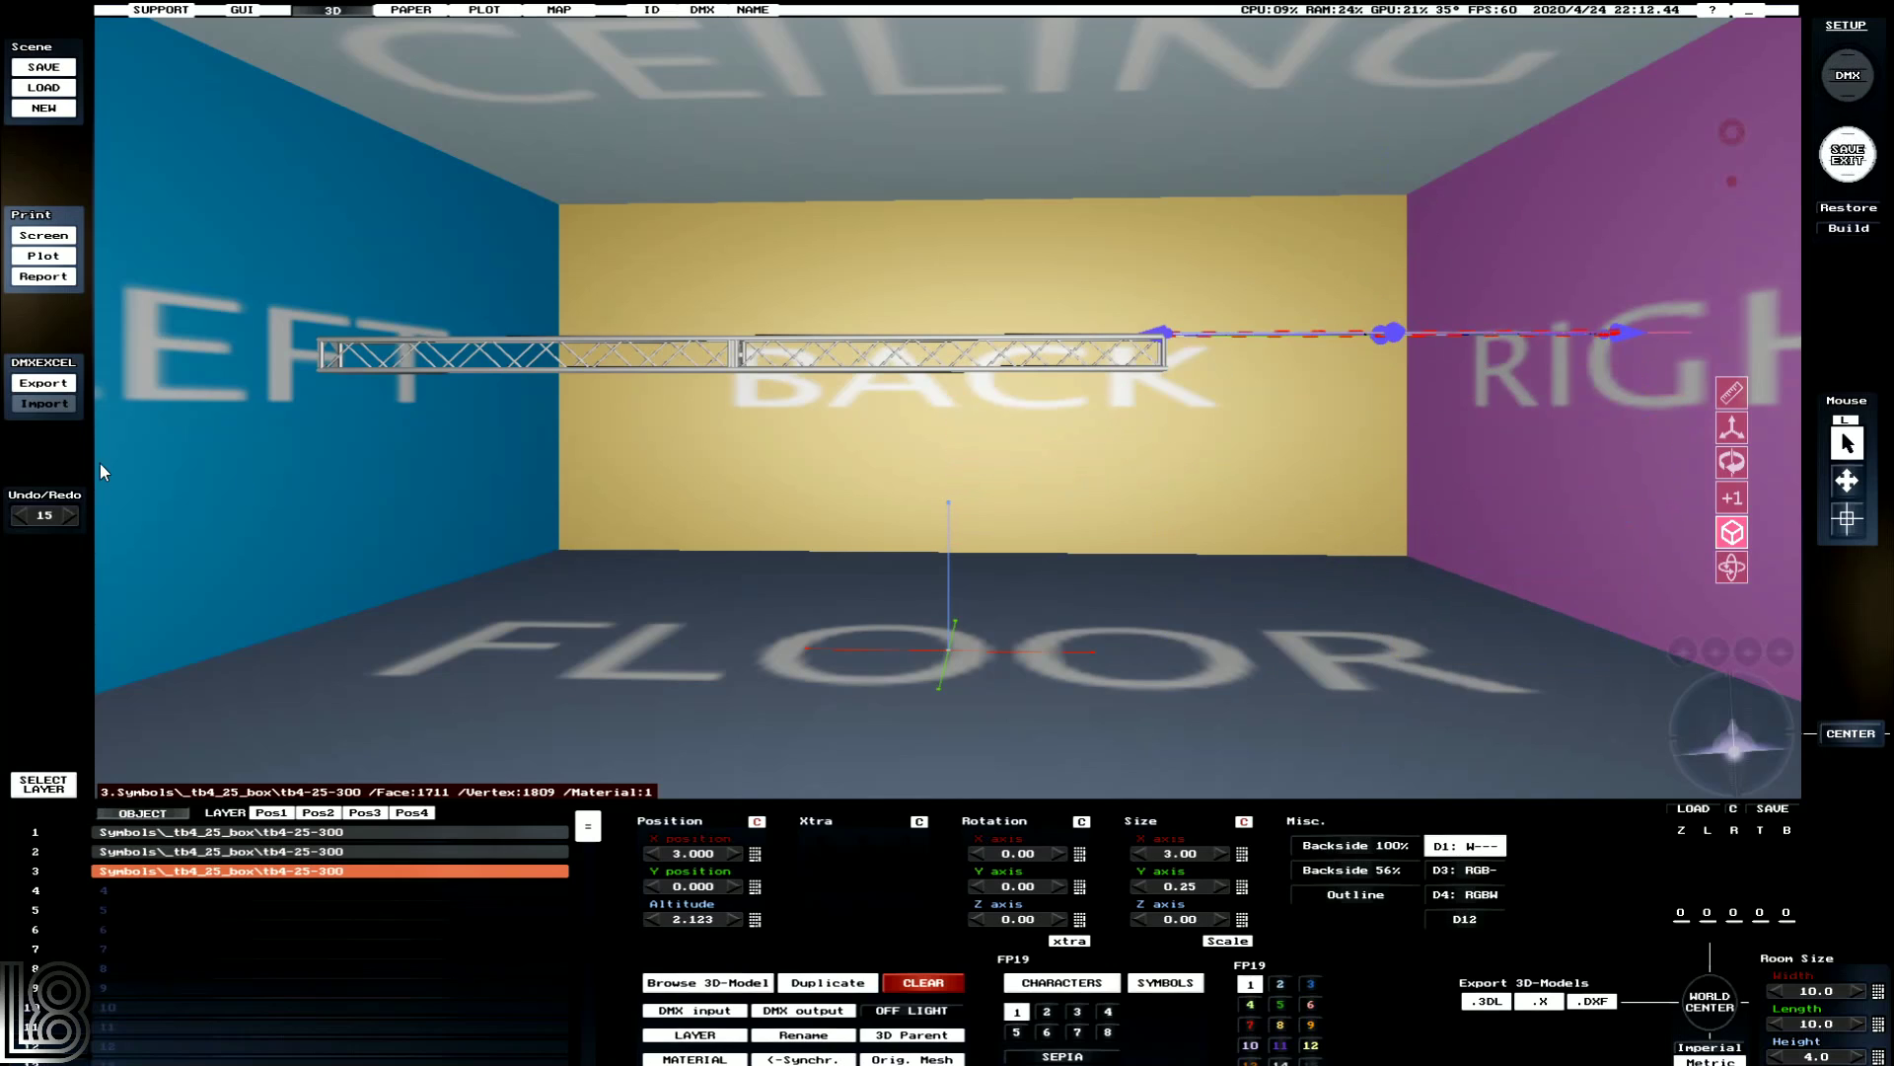
pyautogui.click(26, 513)
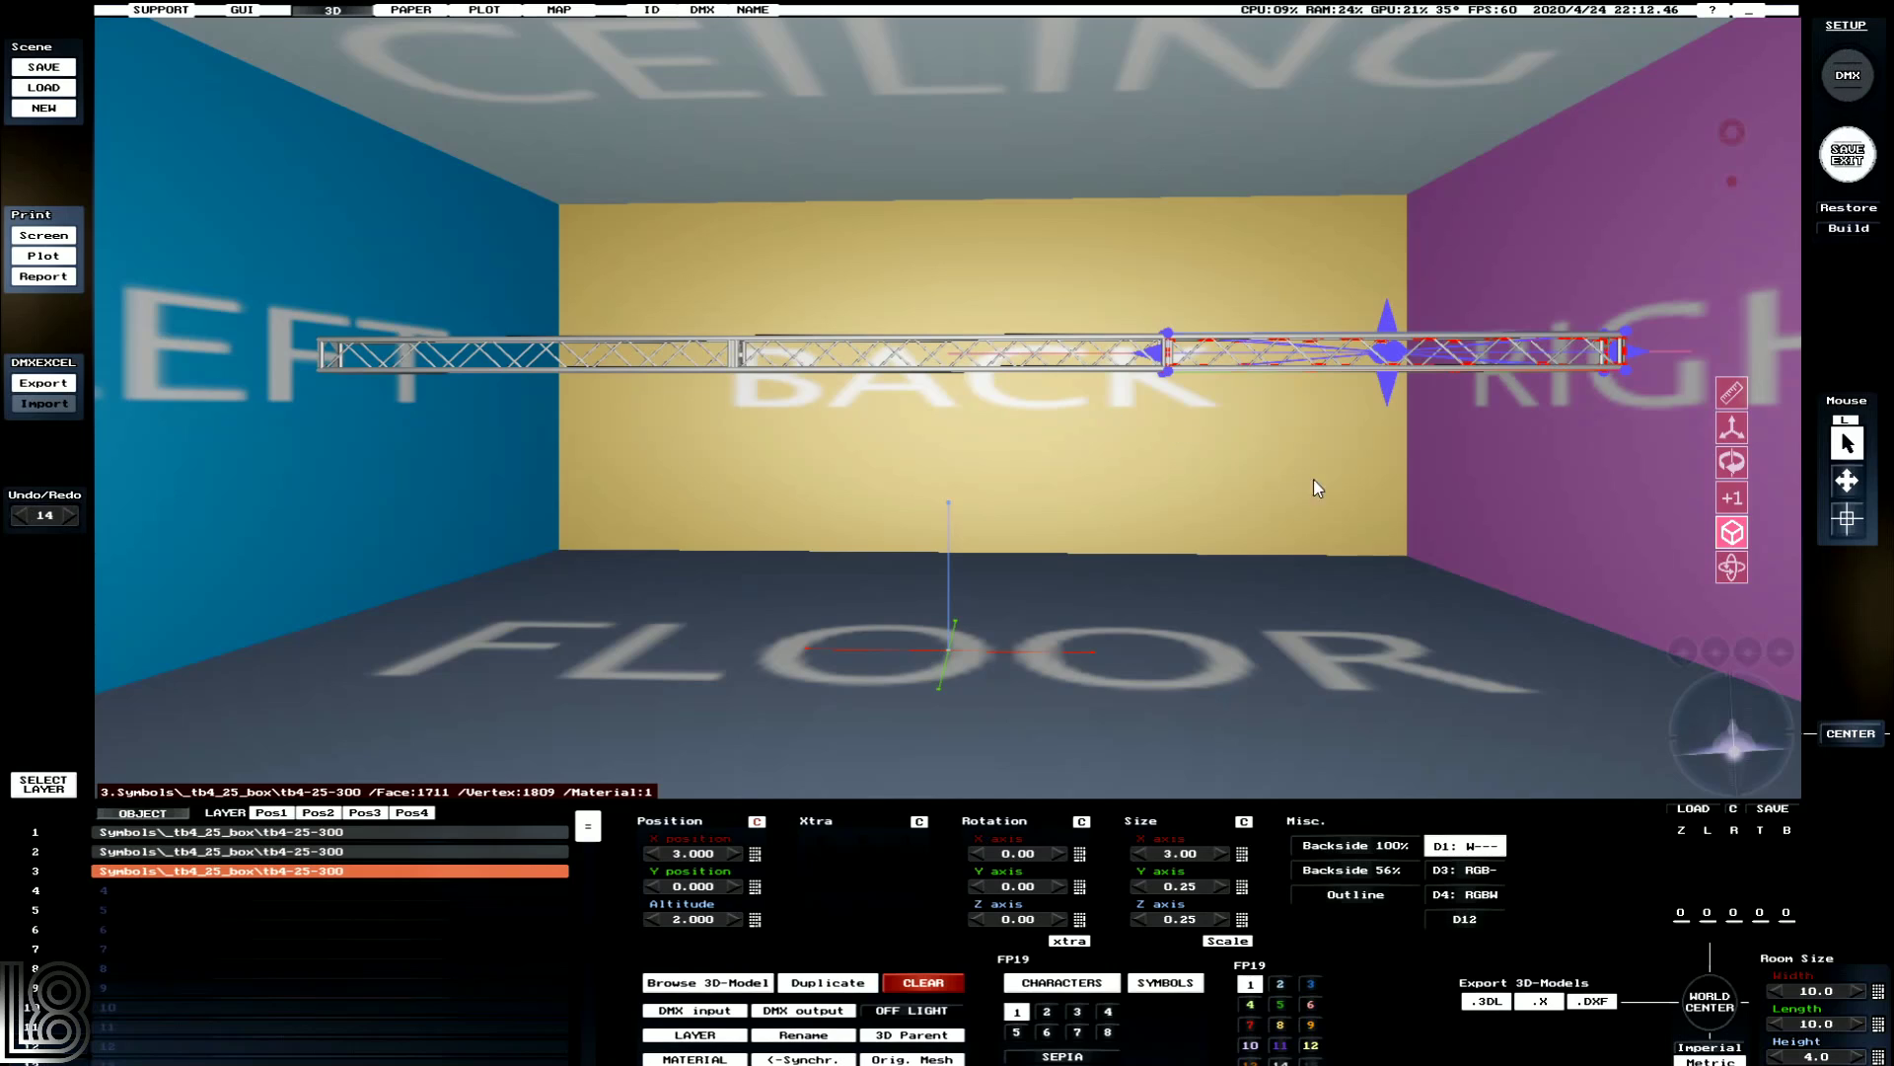
pyautogui.click(1729, 572)
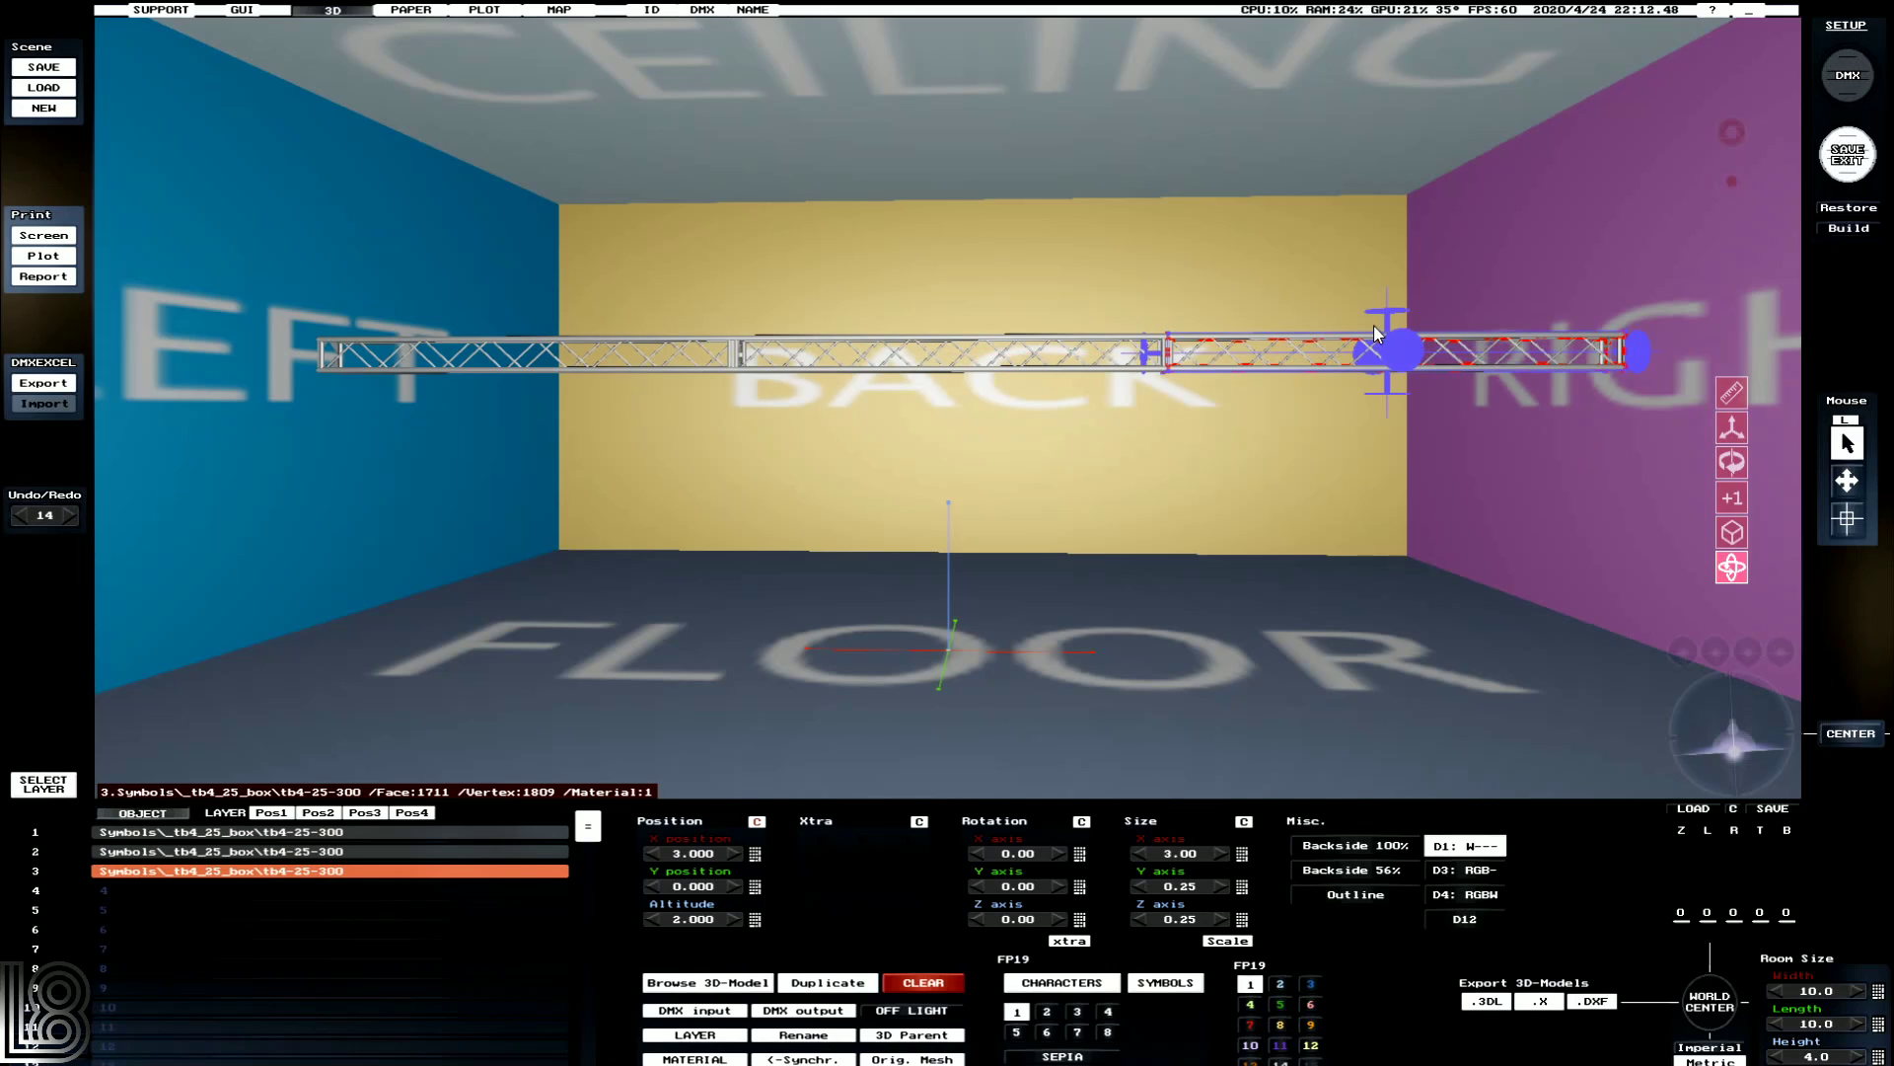
pyautogui.moveTo(1376, 332); pyautogui.dragTo(1409, 343)
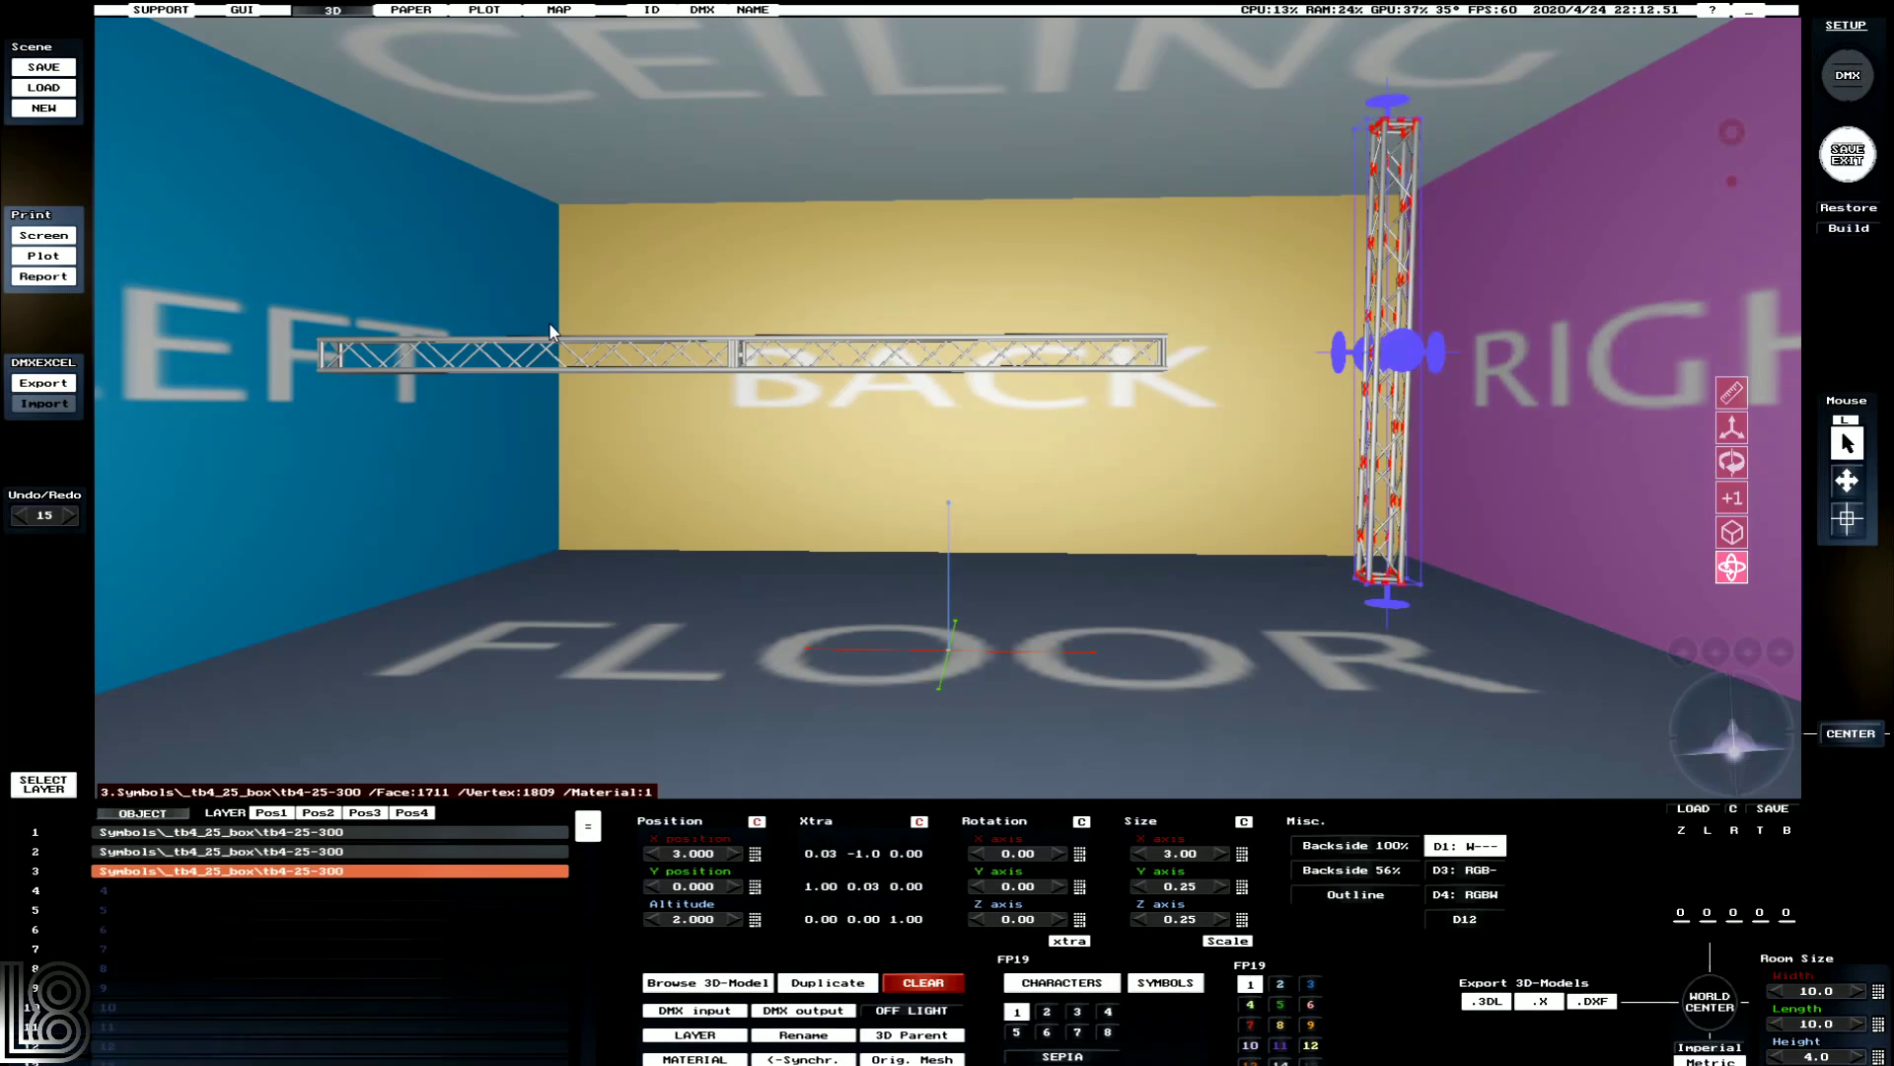
pyautogui.click(21, 515)
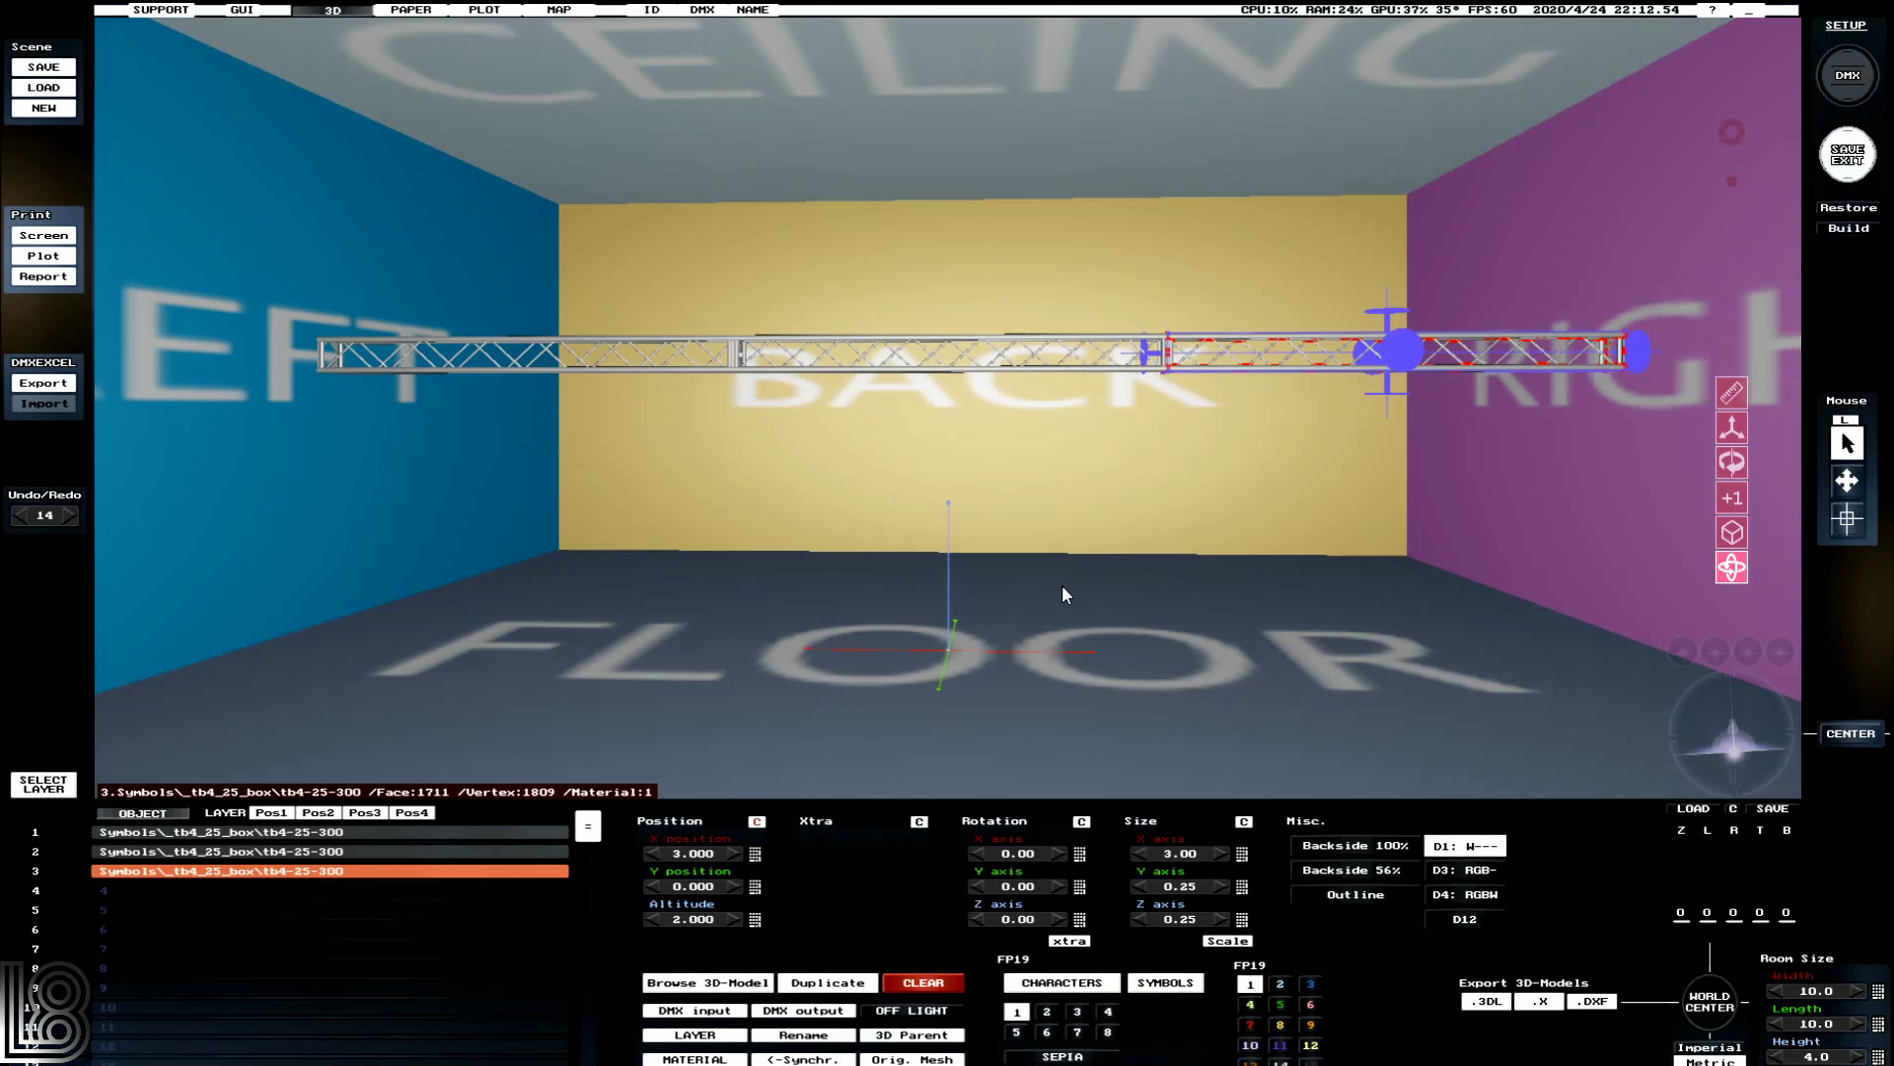
pyautogui.click(805, 347)
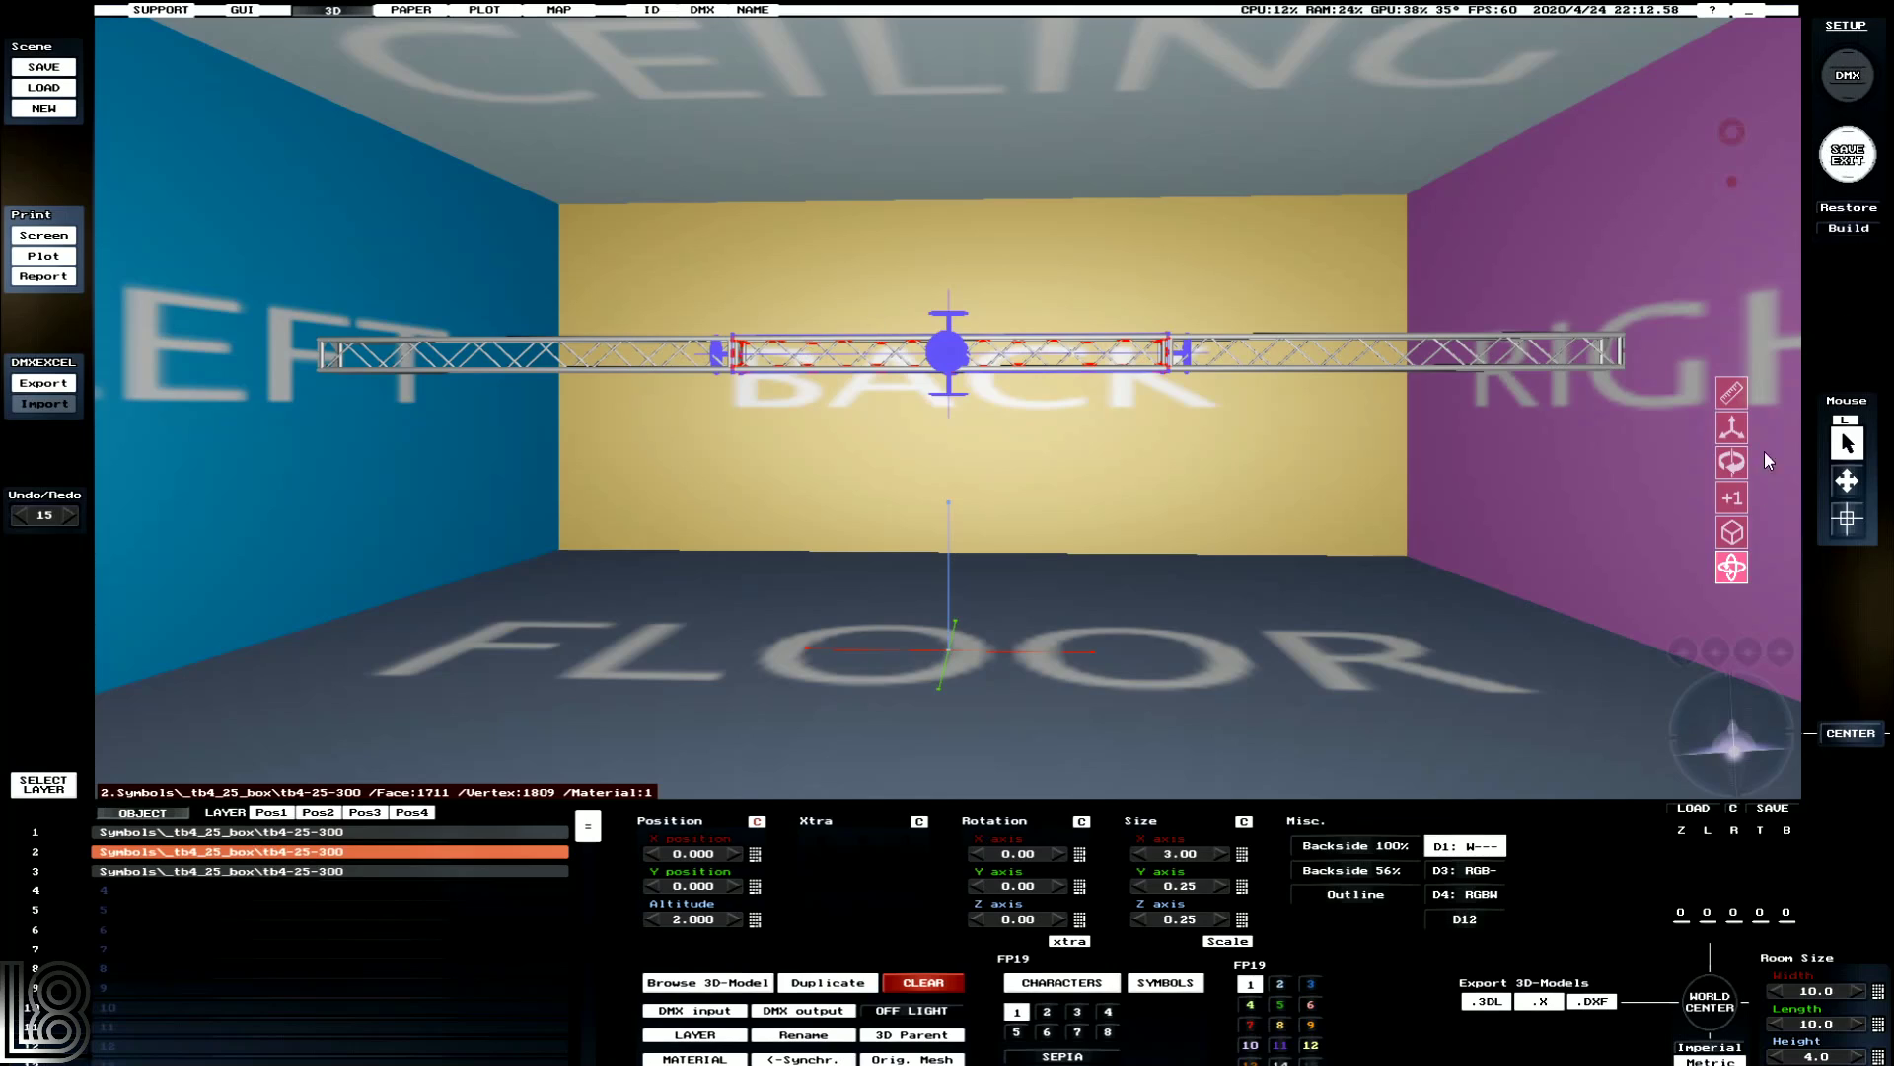
# Select all three truss sections in the object list and raise their Altitude toward 2.700.
pyautogui.click(1728, 571)
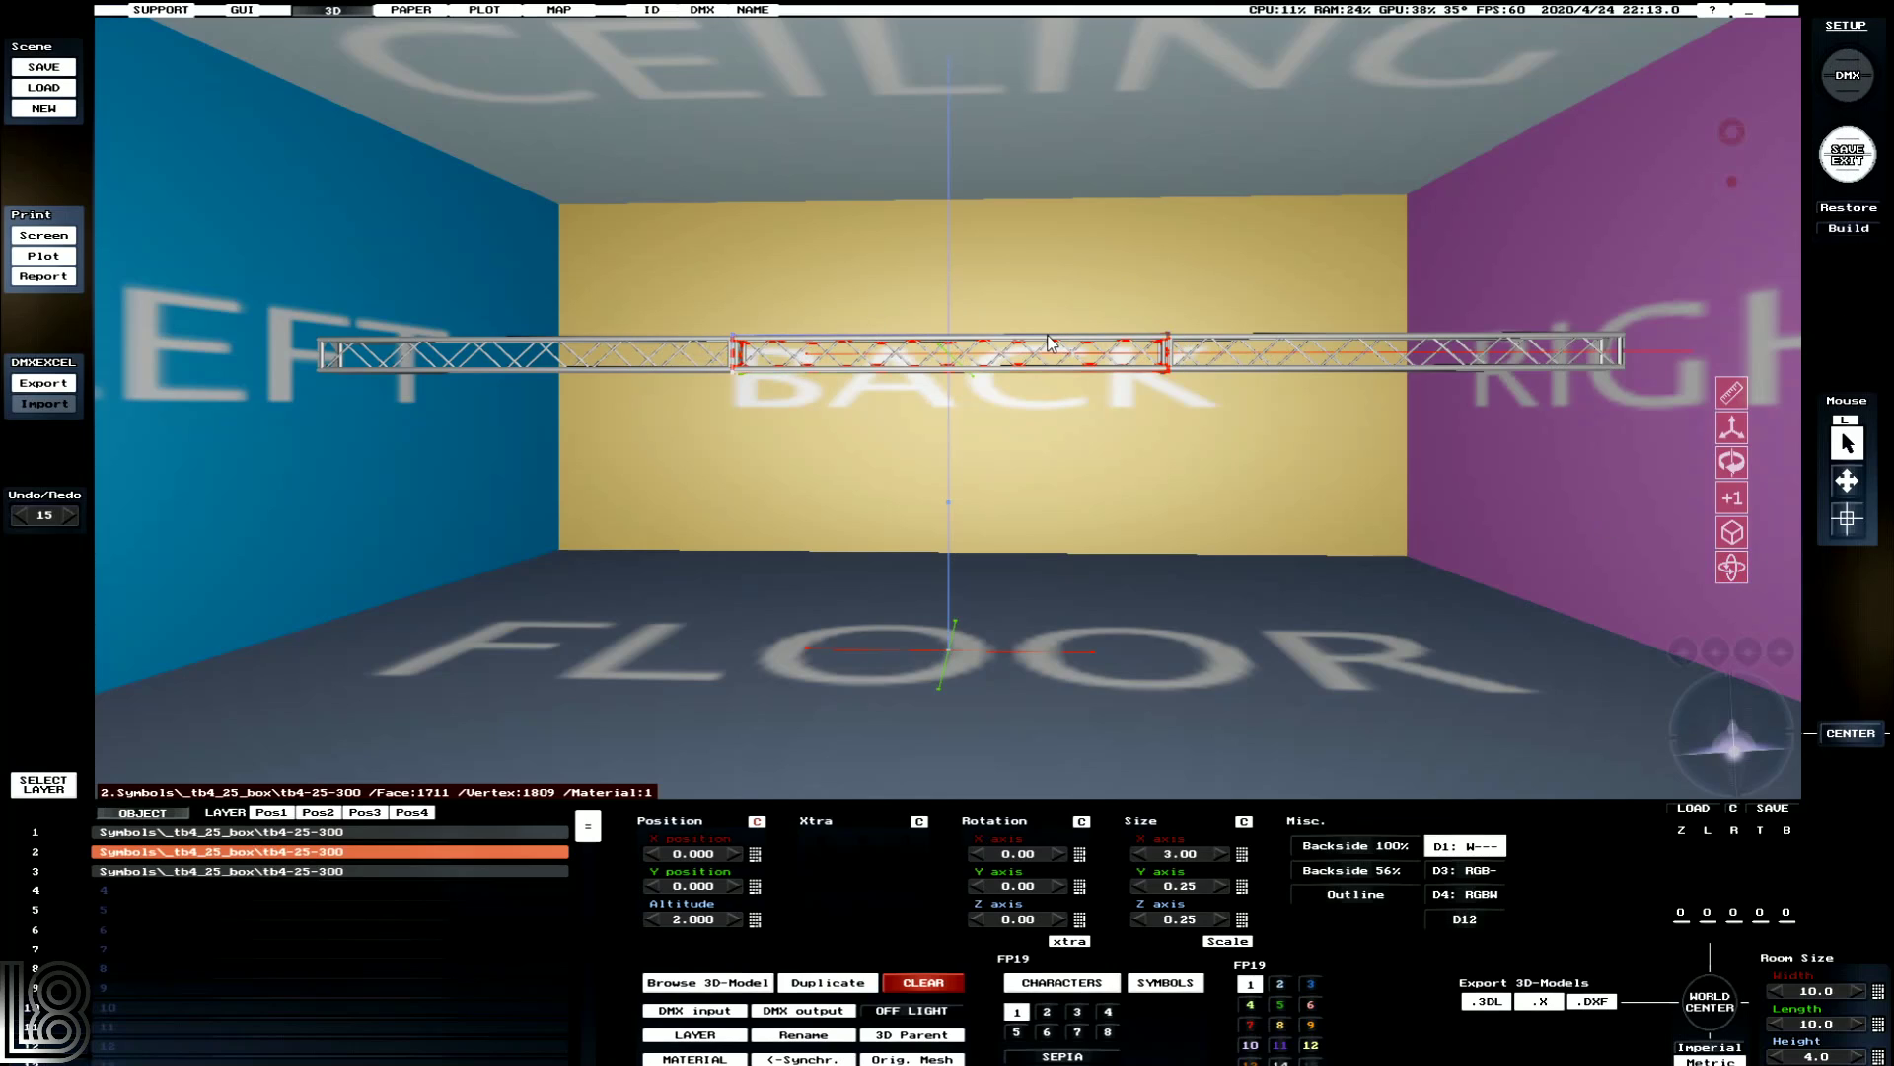
pyautogui.hotkey('ctrl', 'a')
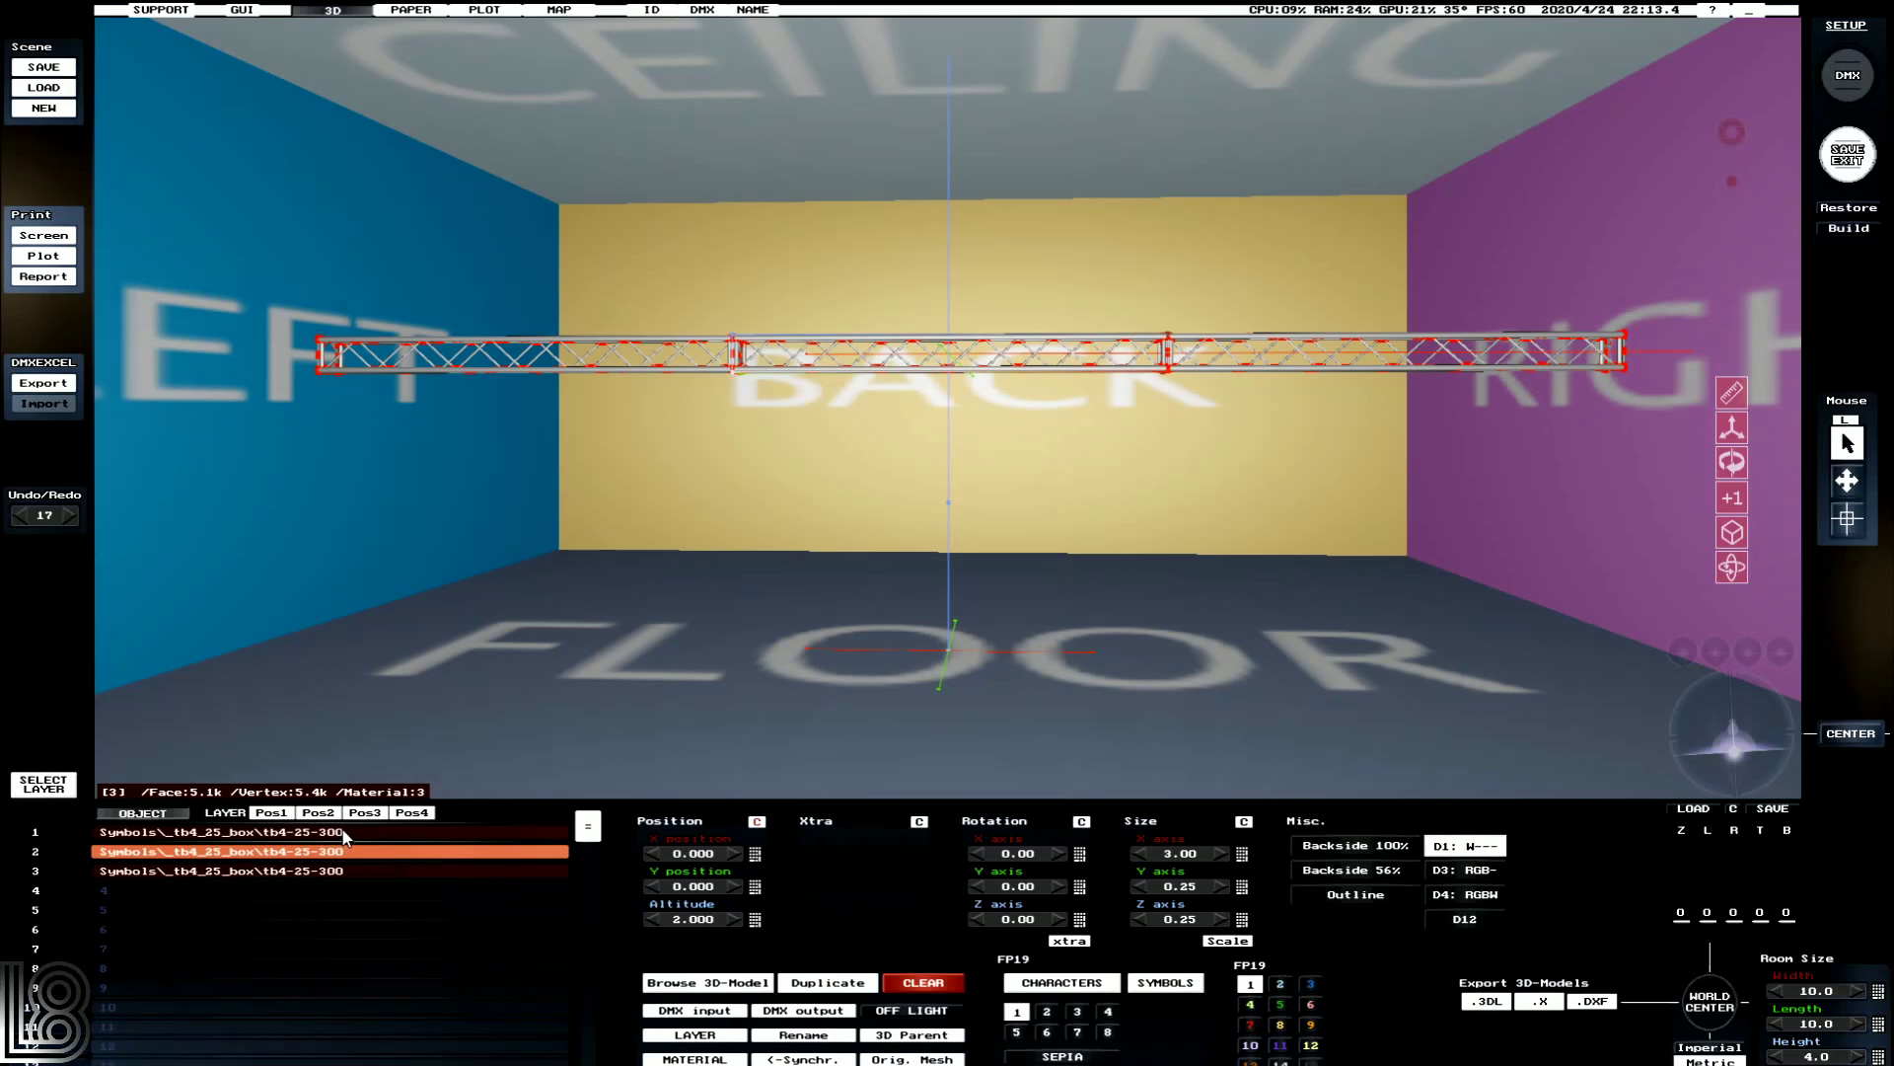
pyautogui.click(304, 839)
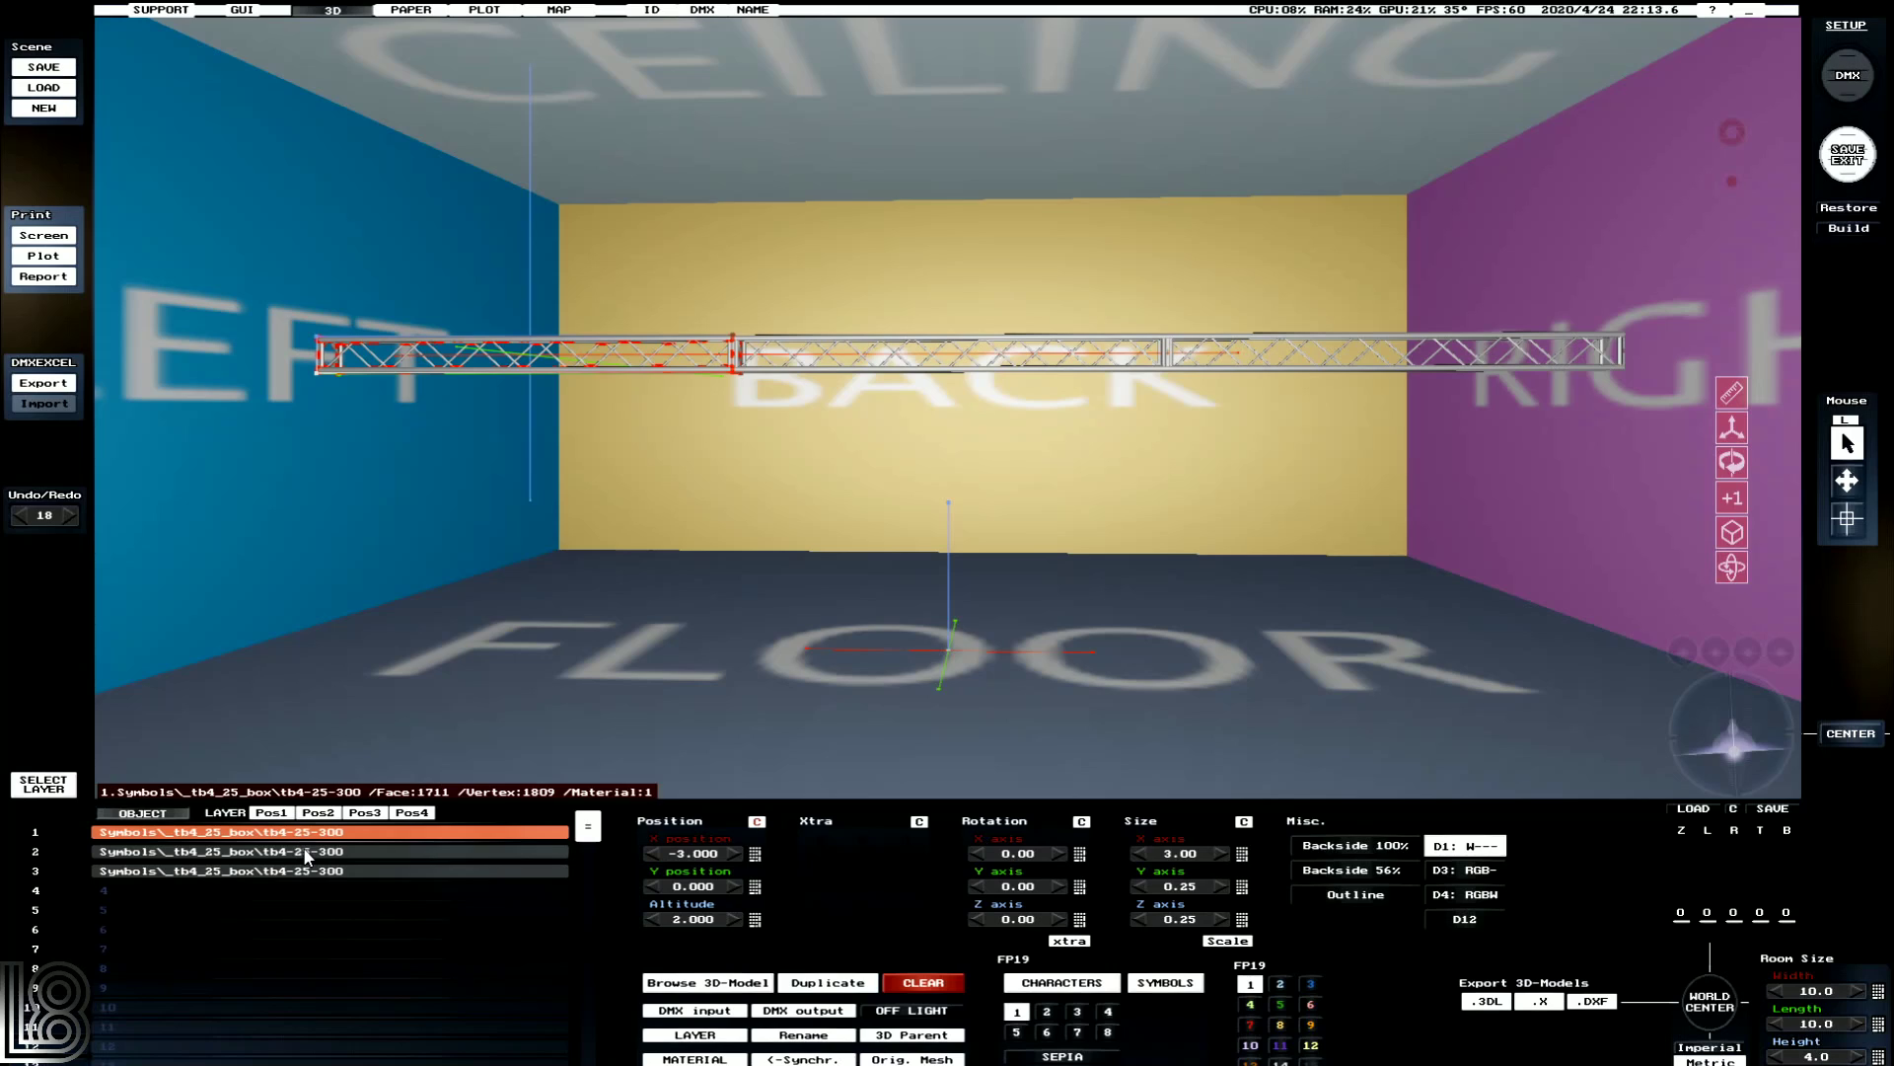
pyautogui.keyDown('ctrl'); pyautogui.click(305, 845); pyautogui.keyUp('ctrl')
pyautogui.keyDown('ctrl'); pyautogui.click(306, 870); pyautogui.keyUp('ctrl')
pyautogui.scroll(8, 697, 920)
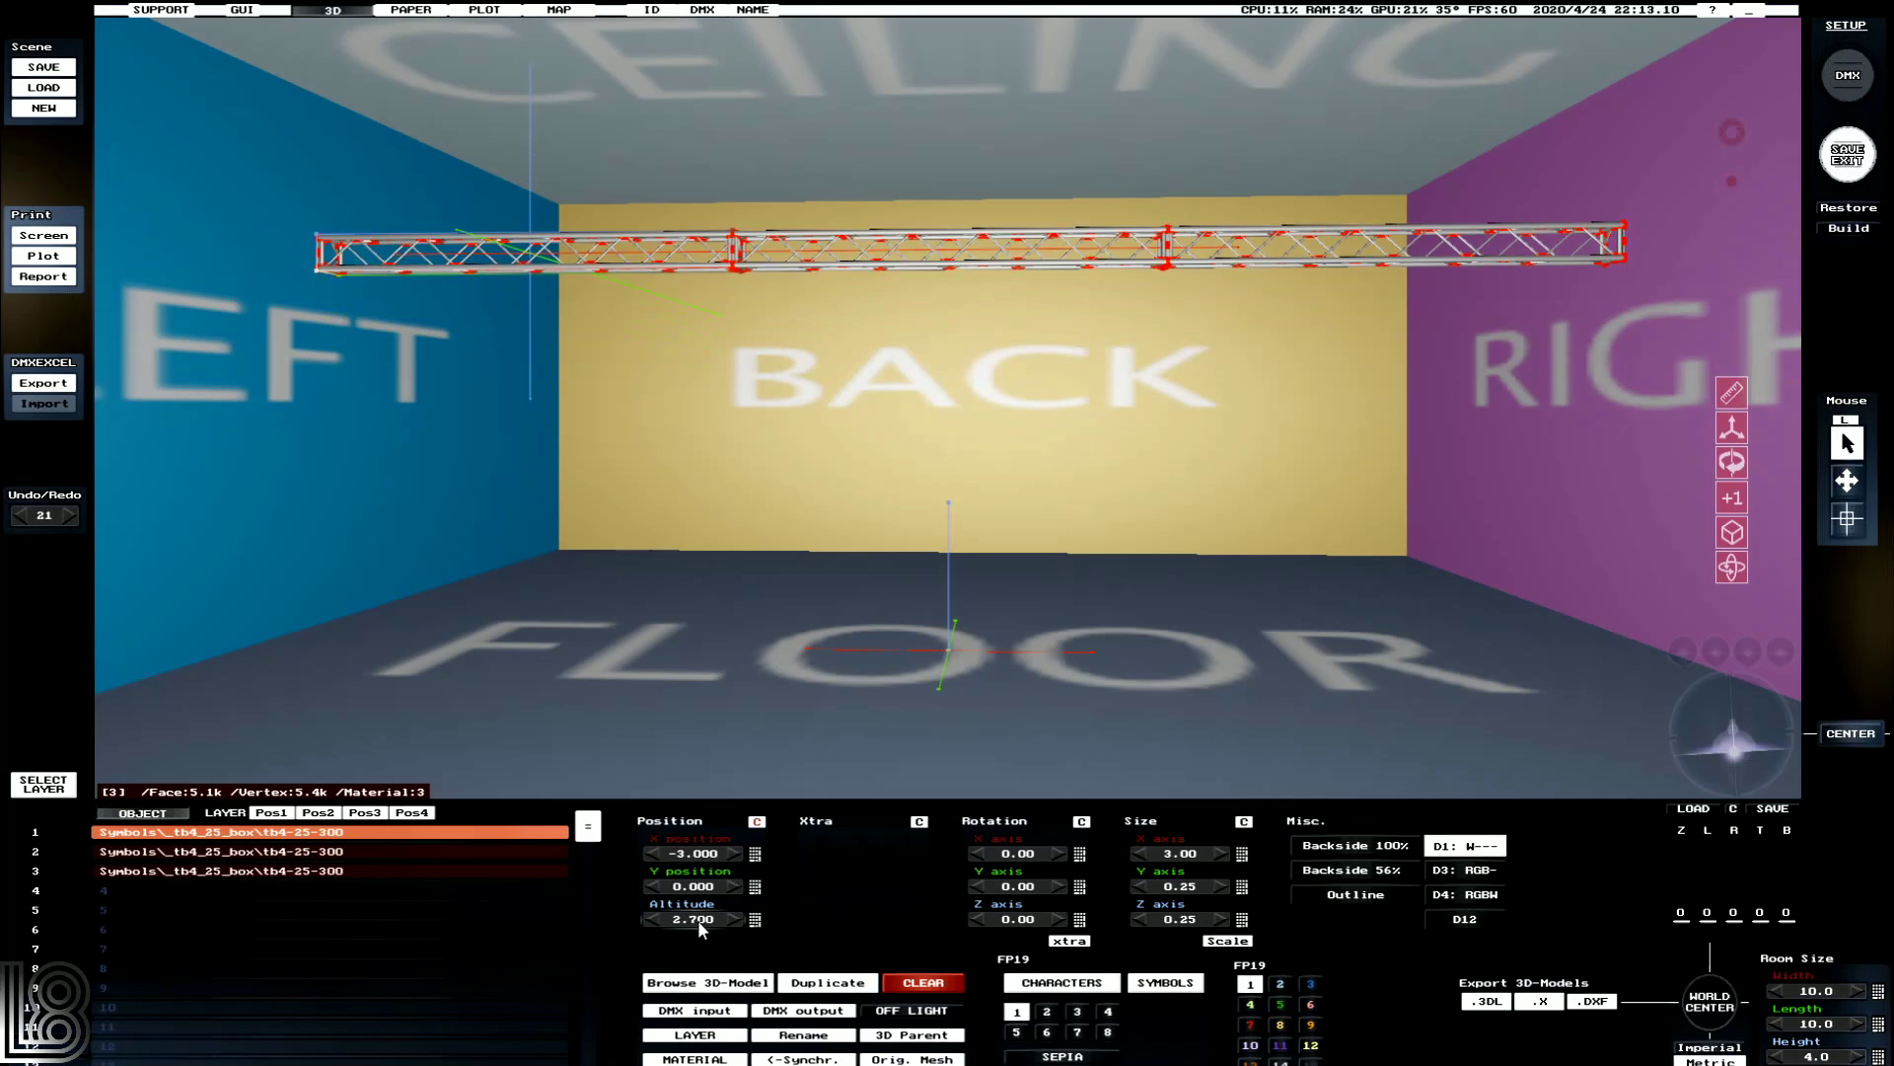
# Raise the truss span to altitude 3.000, save the room, and open the fixtures workspace.
pyautogui.scroll(2, 697, 919)
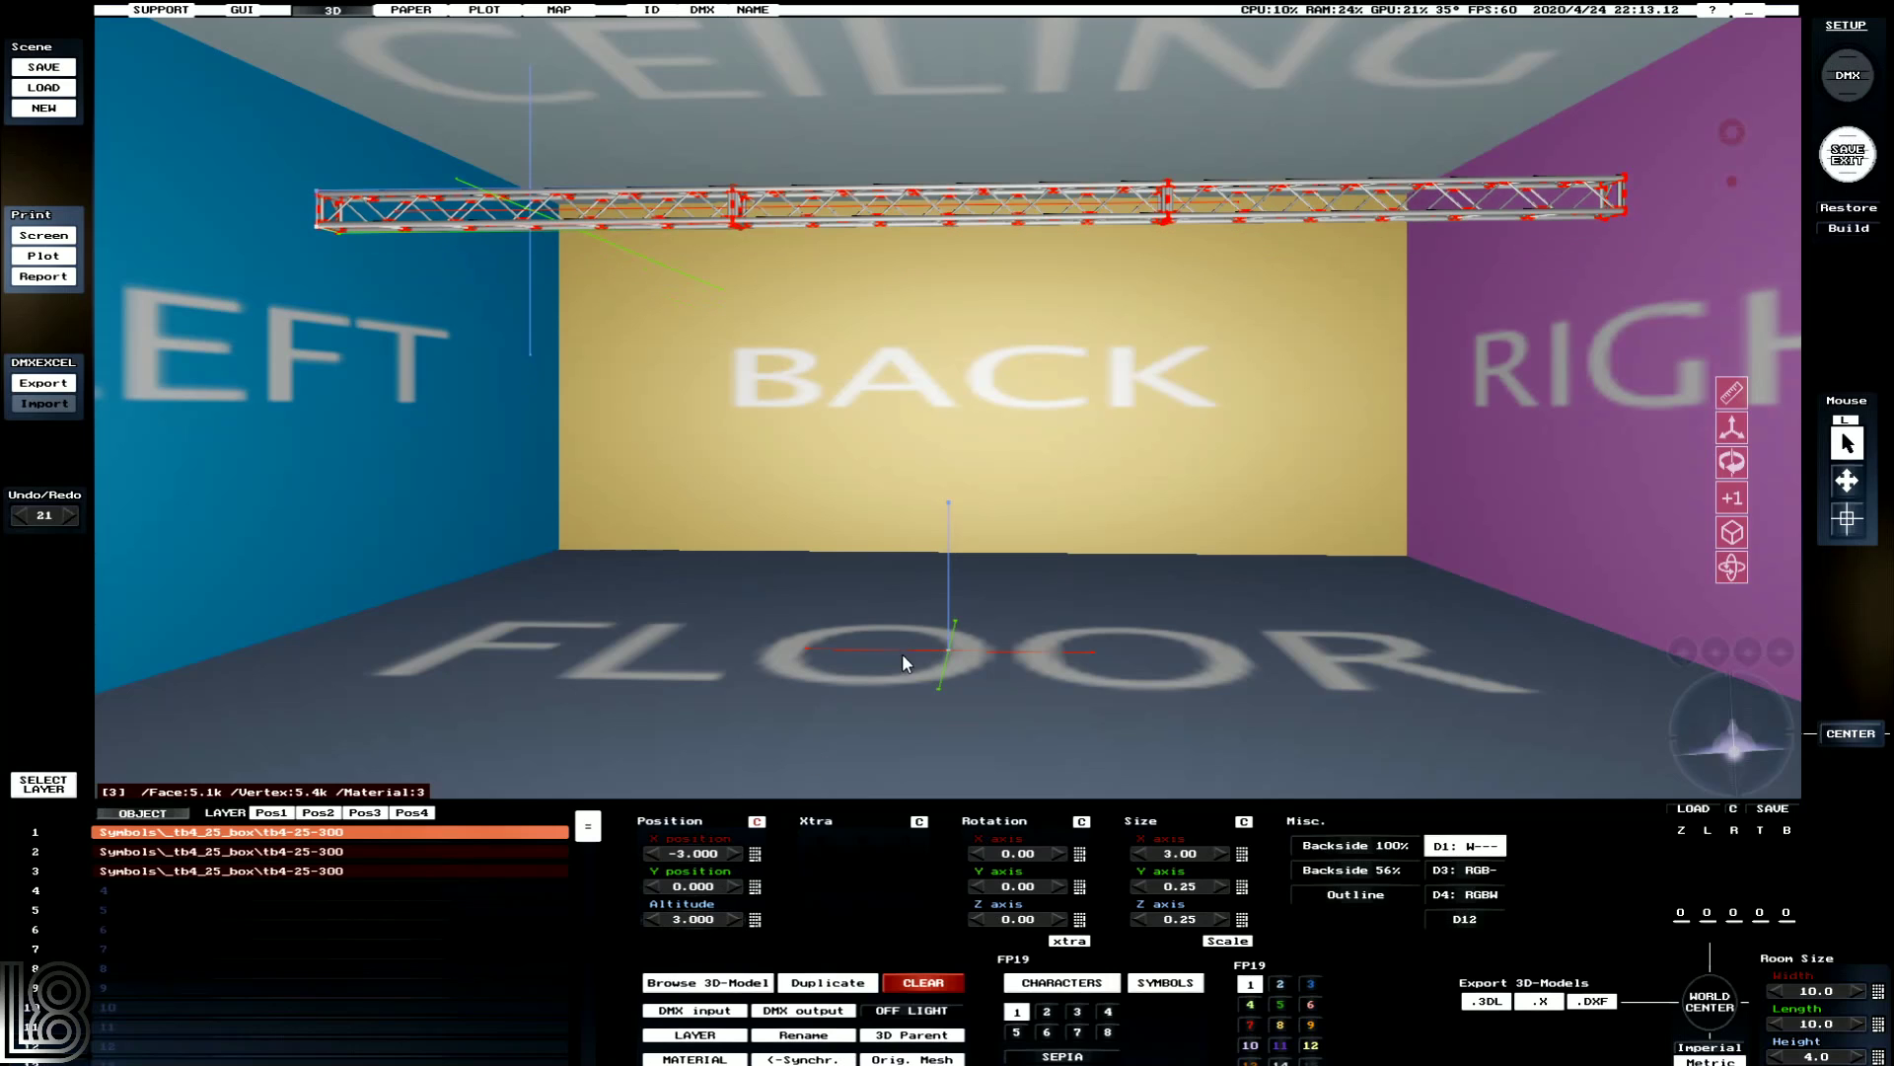
pyautogui.click(1847, 154)
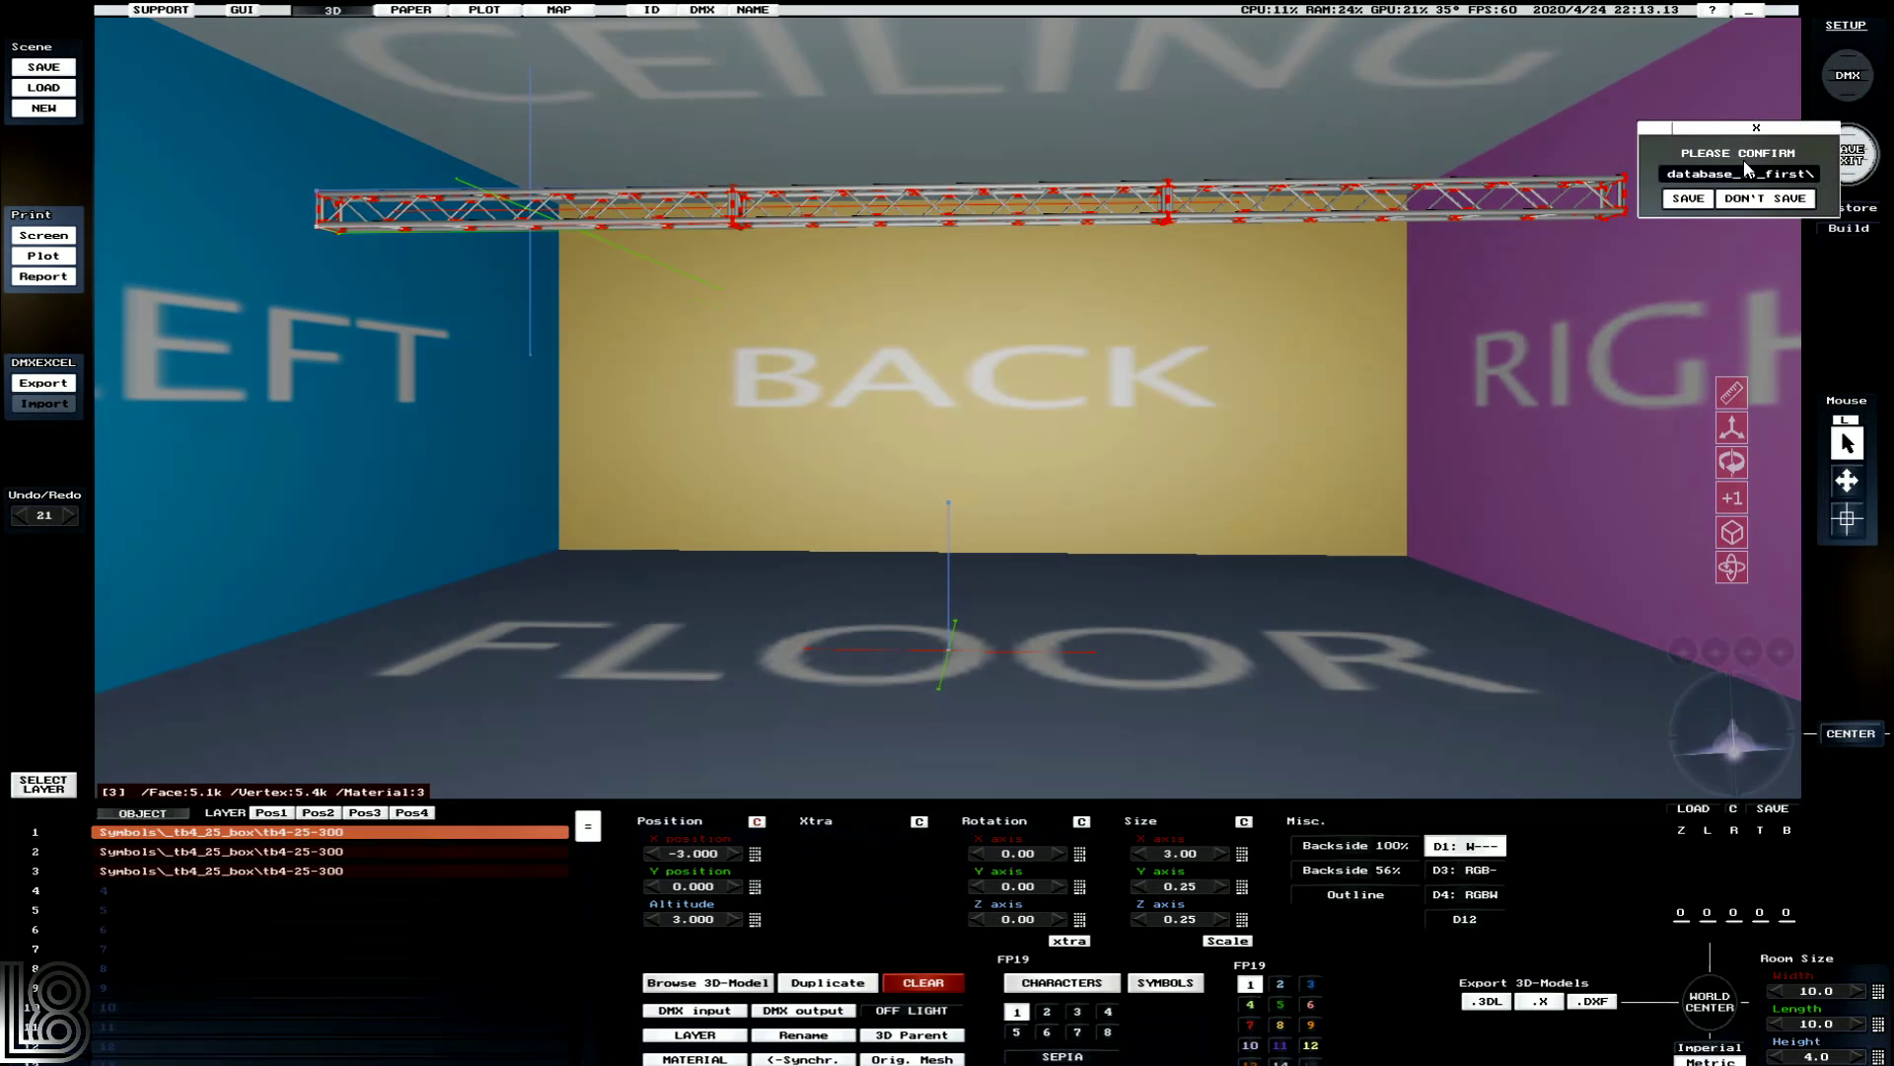
pyautogui.click(1699, 203)
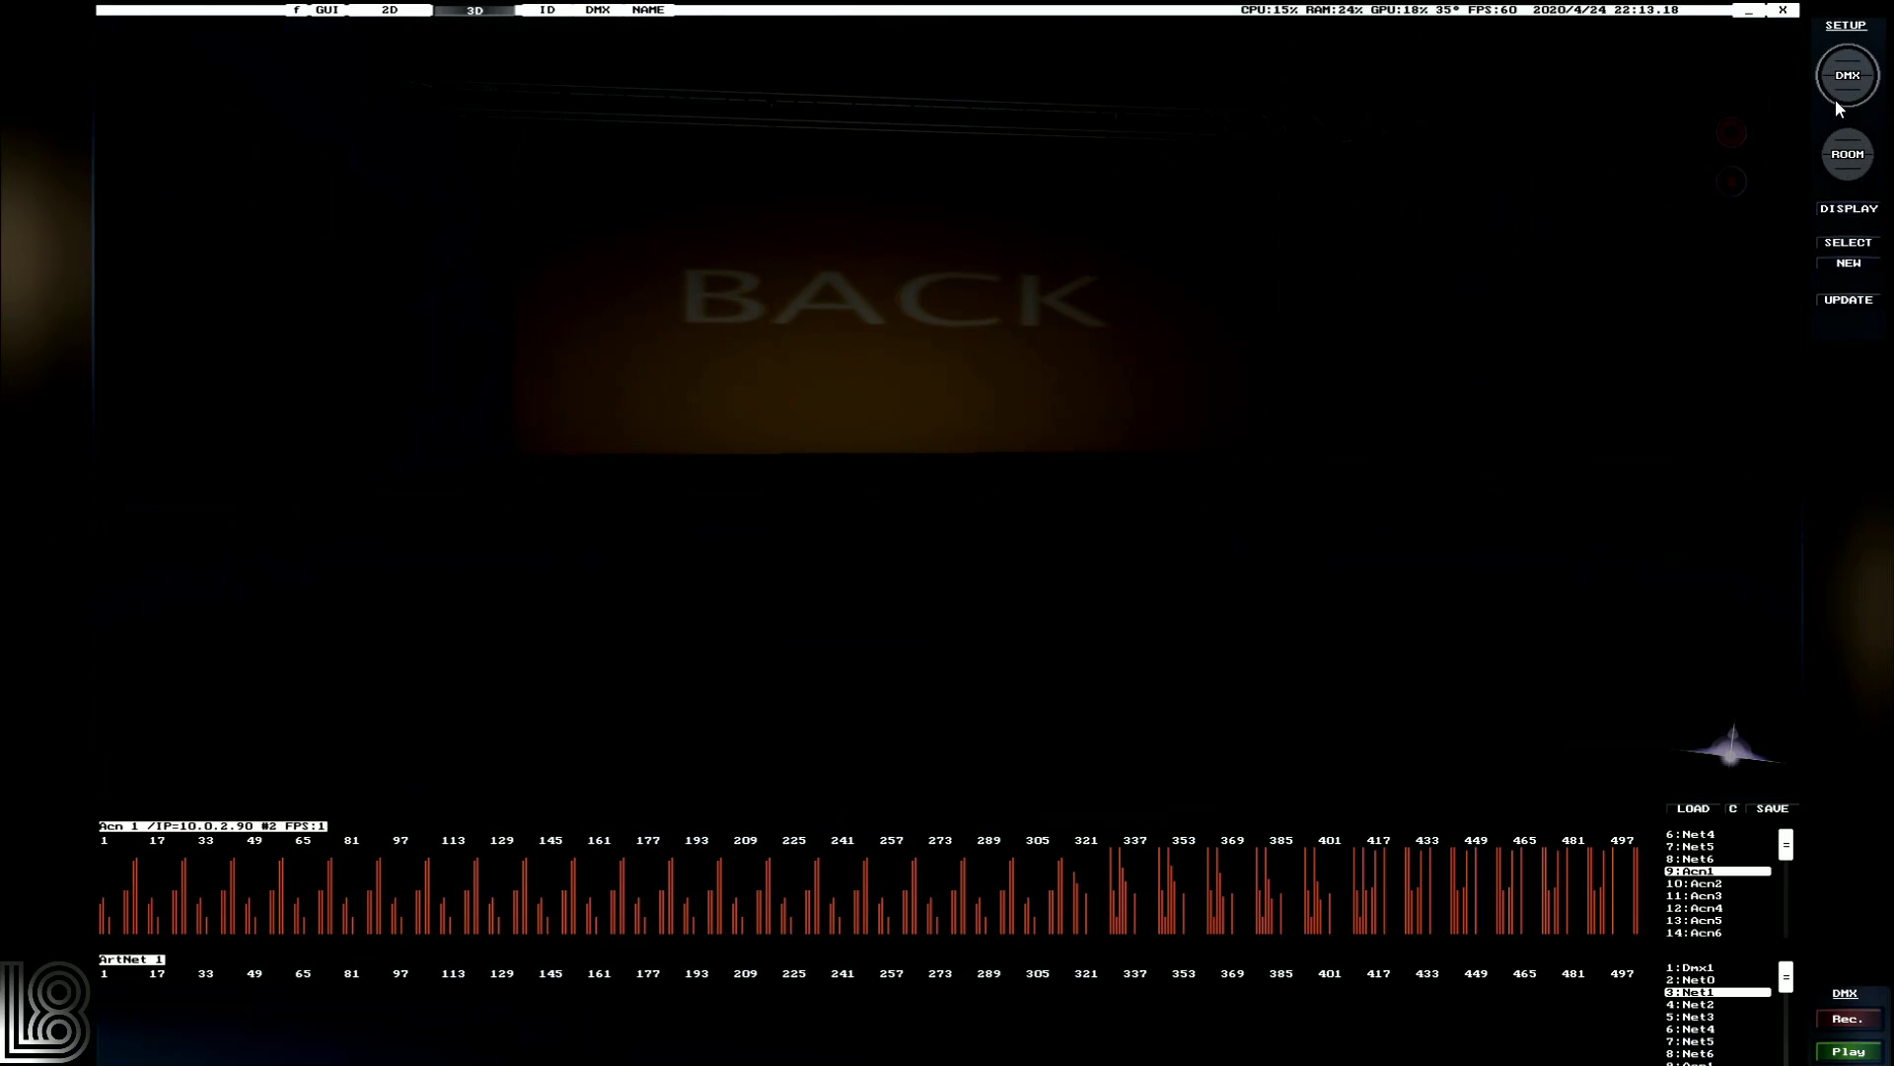
pyautogui.click(1737, 755)
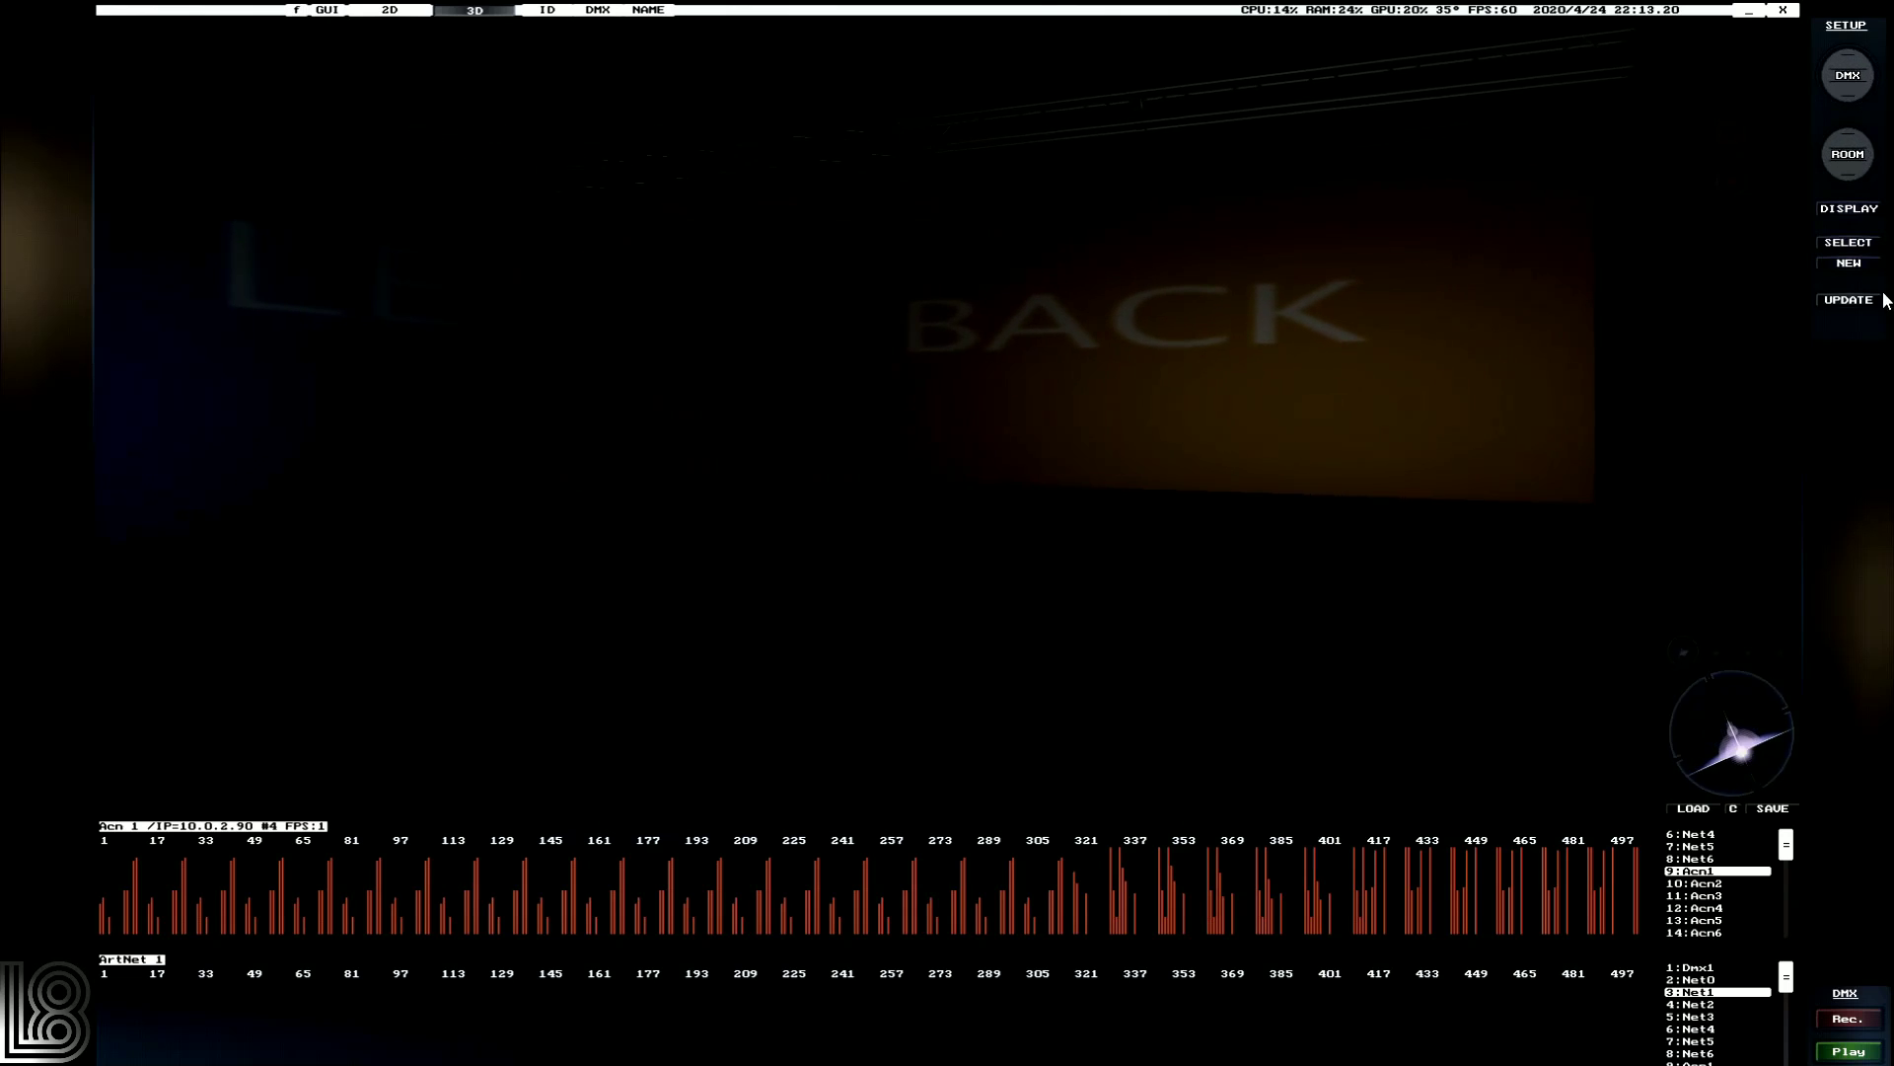
pyautogui.click(1848, 79)
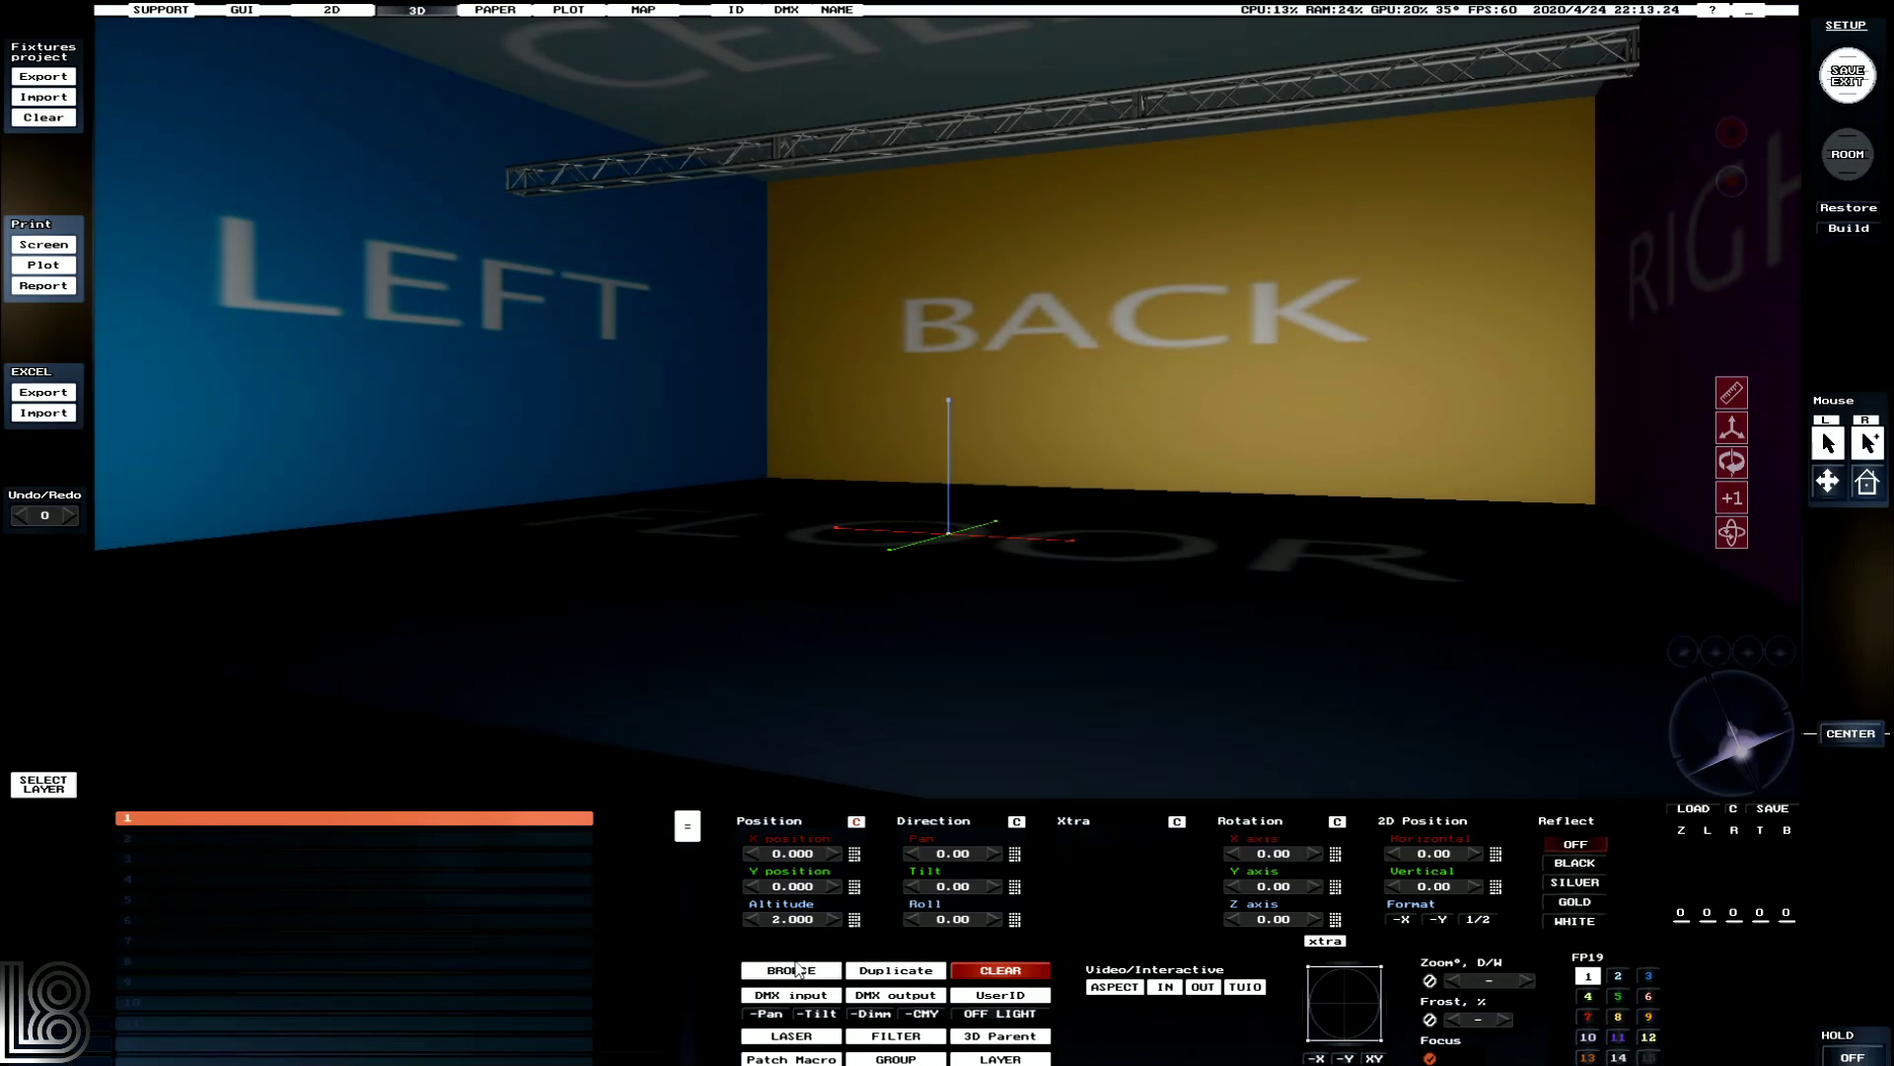
# Search the fixture library for 'viper' and select the Martin MAC Viper Perfomance Extd (40ch).
pyautogui.click(797, 973)
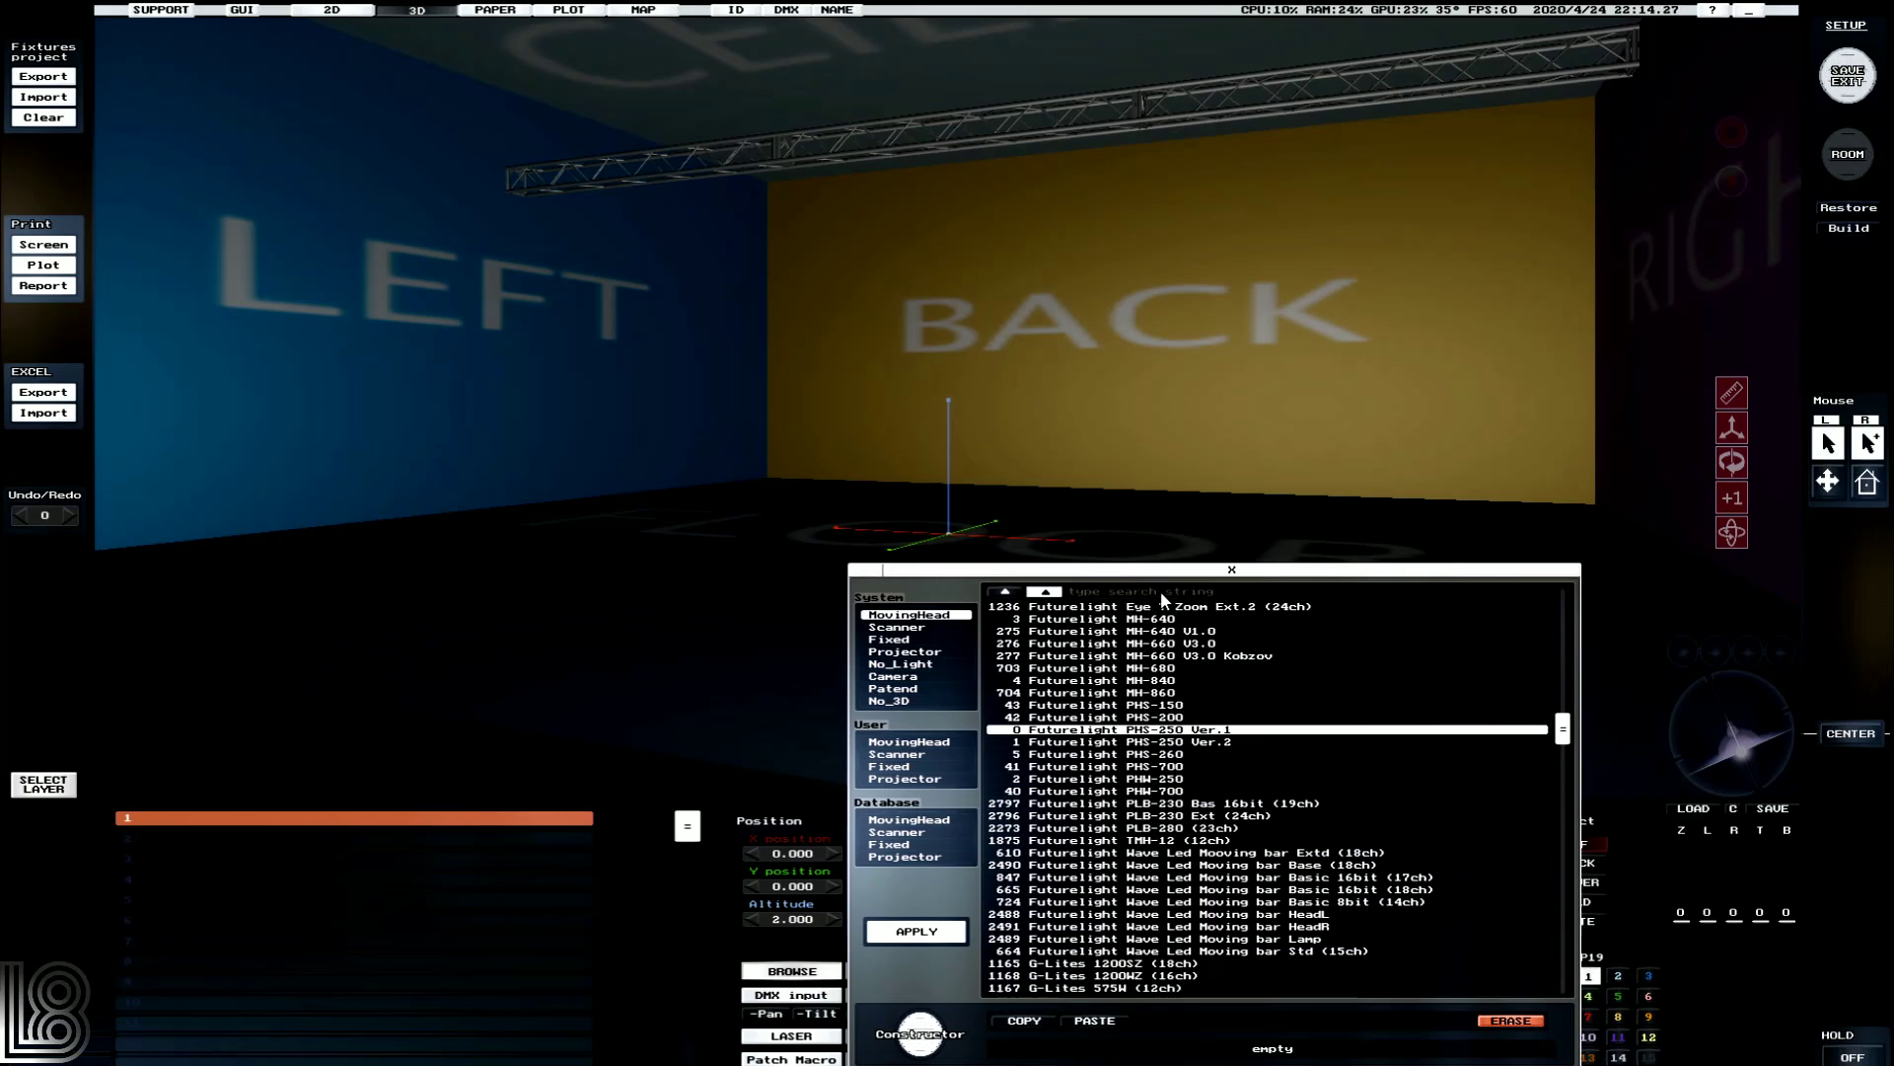
pyautogui.write('viper')
pyautogui.press('Return')
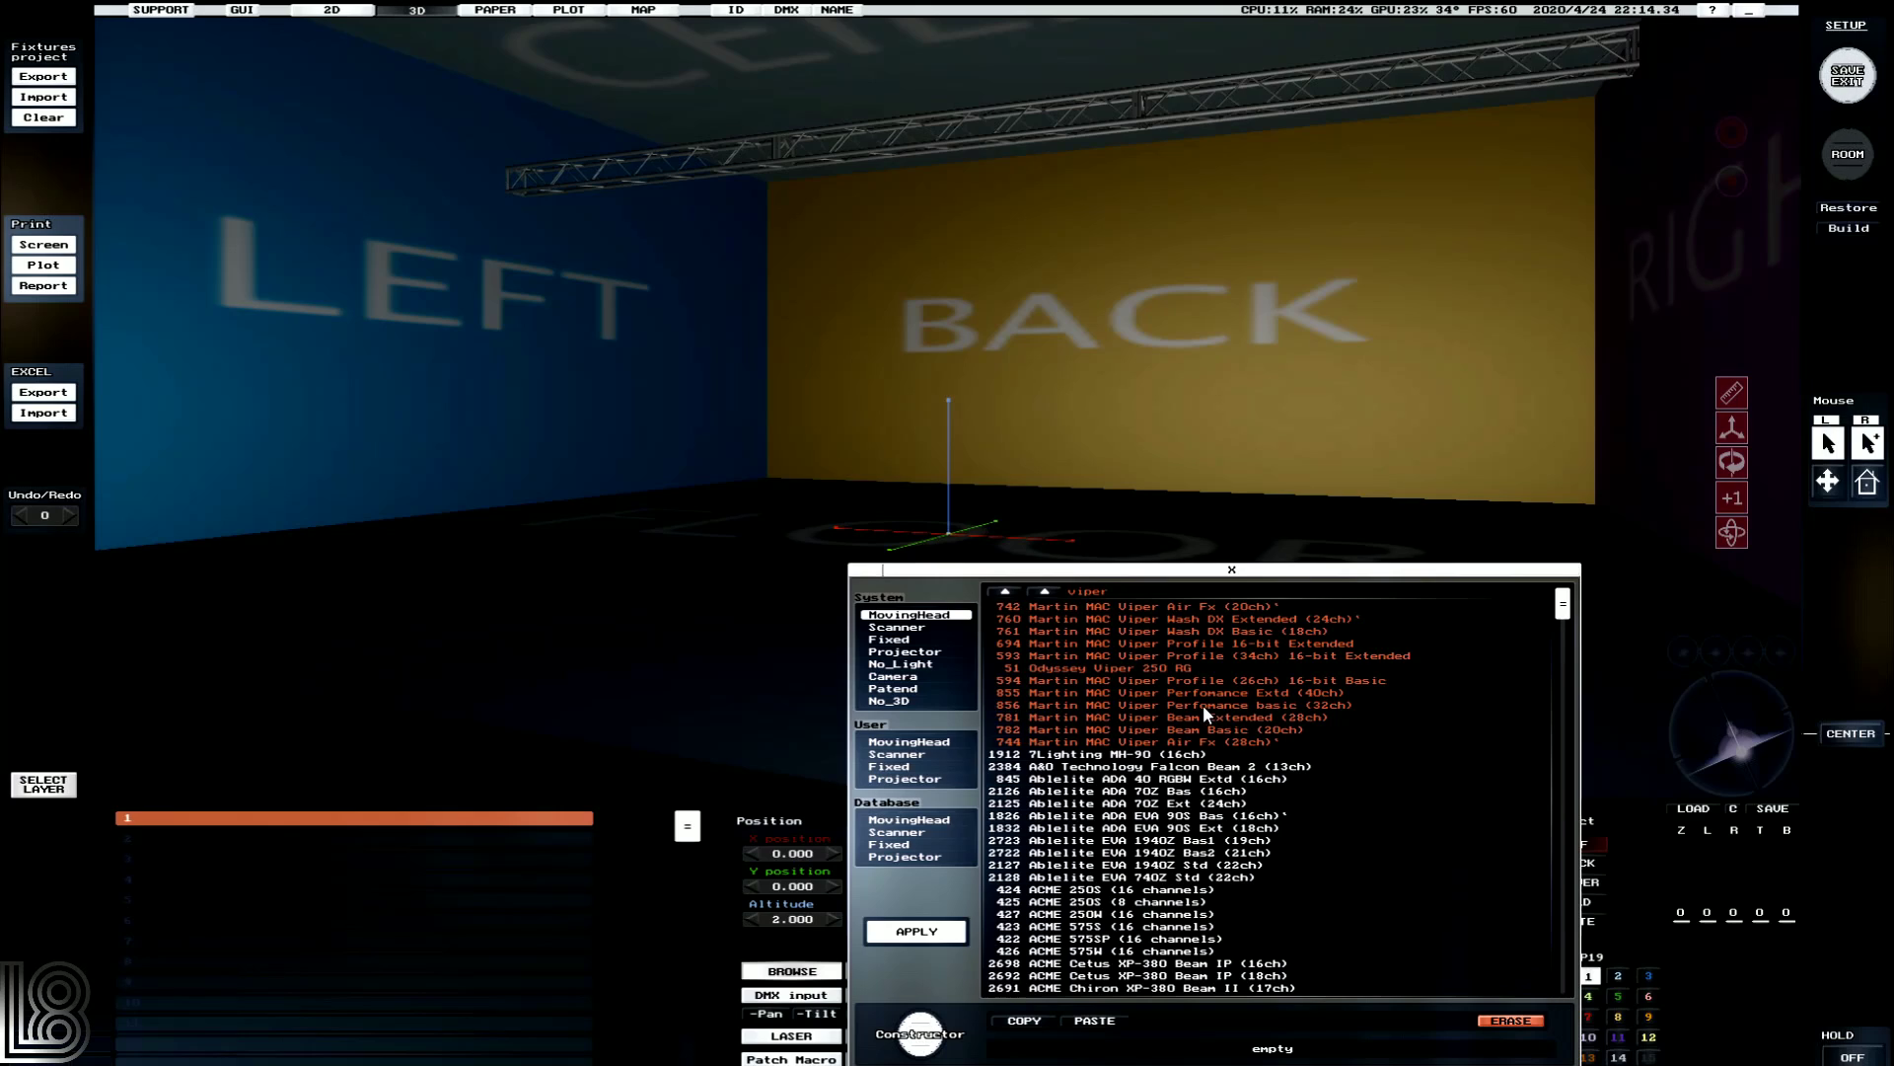
pyautogui.click(1204, 704)
pyautogui.click(1186, 694)
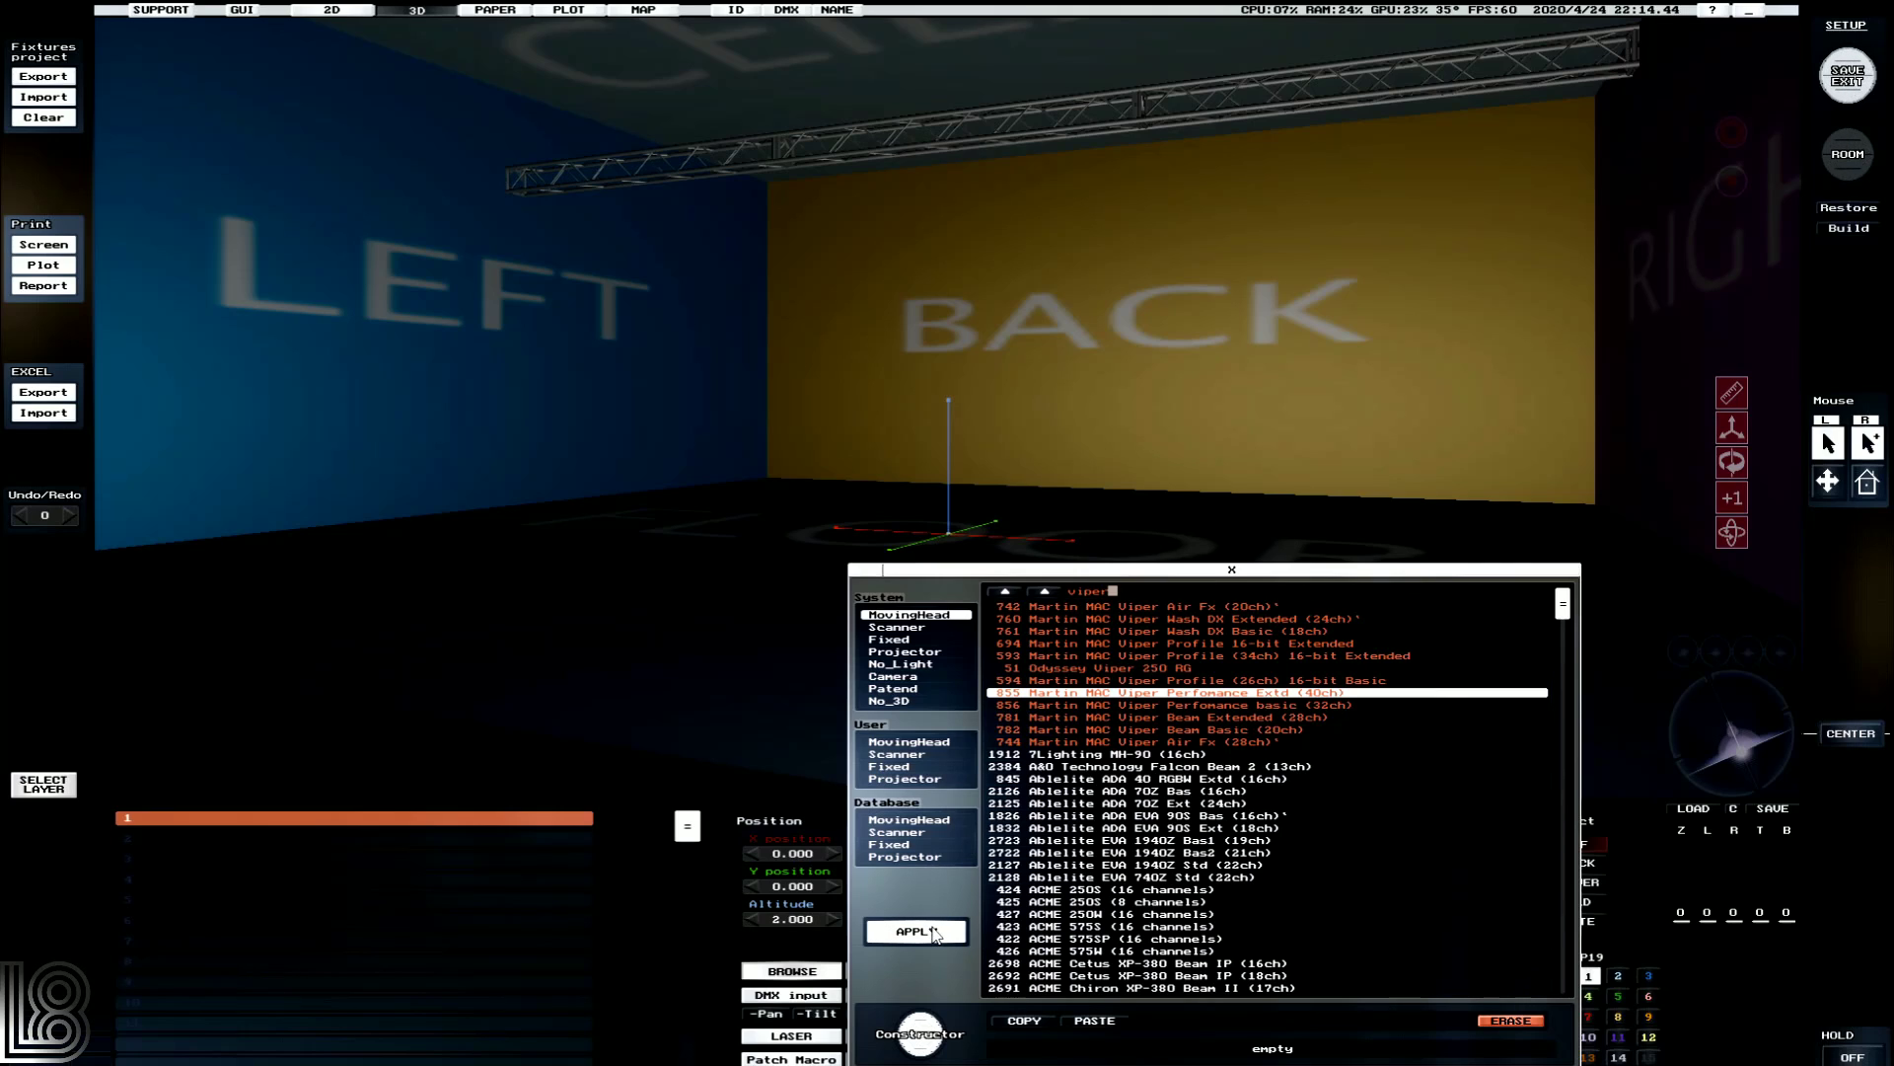
# Apply the Viper to the room and lift it under the truss at X -3.990, altitude 2.470.
pyautogui.click(938, 931)
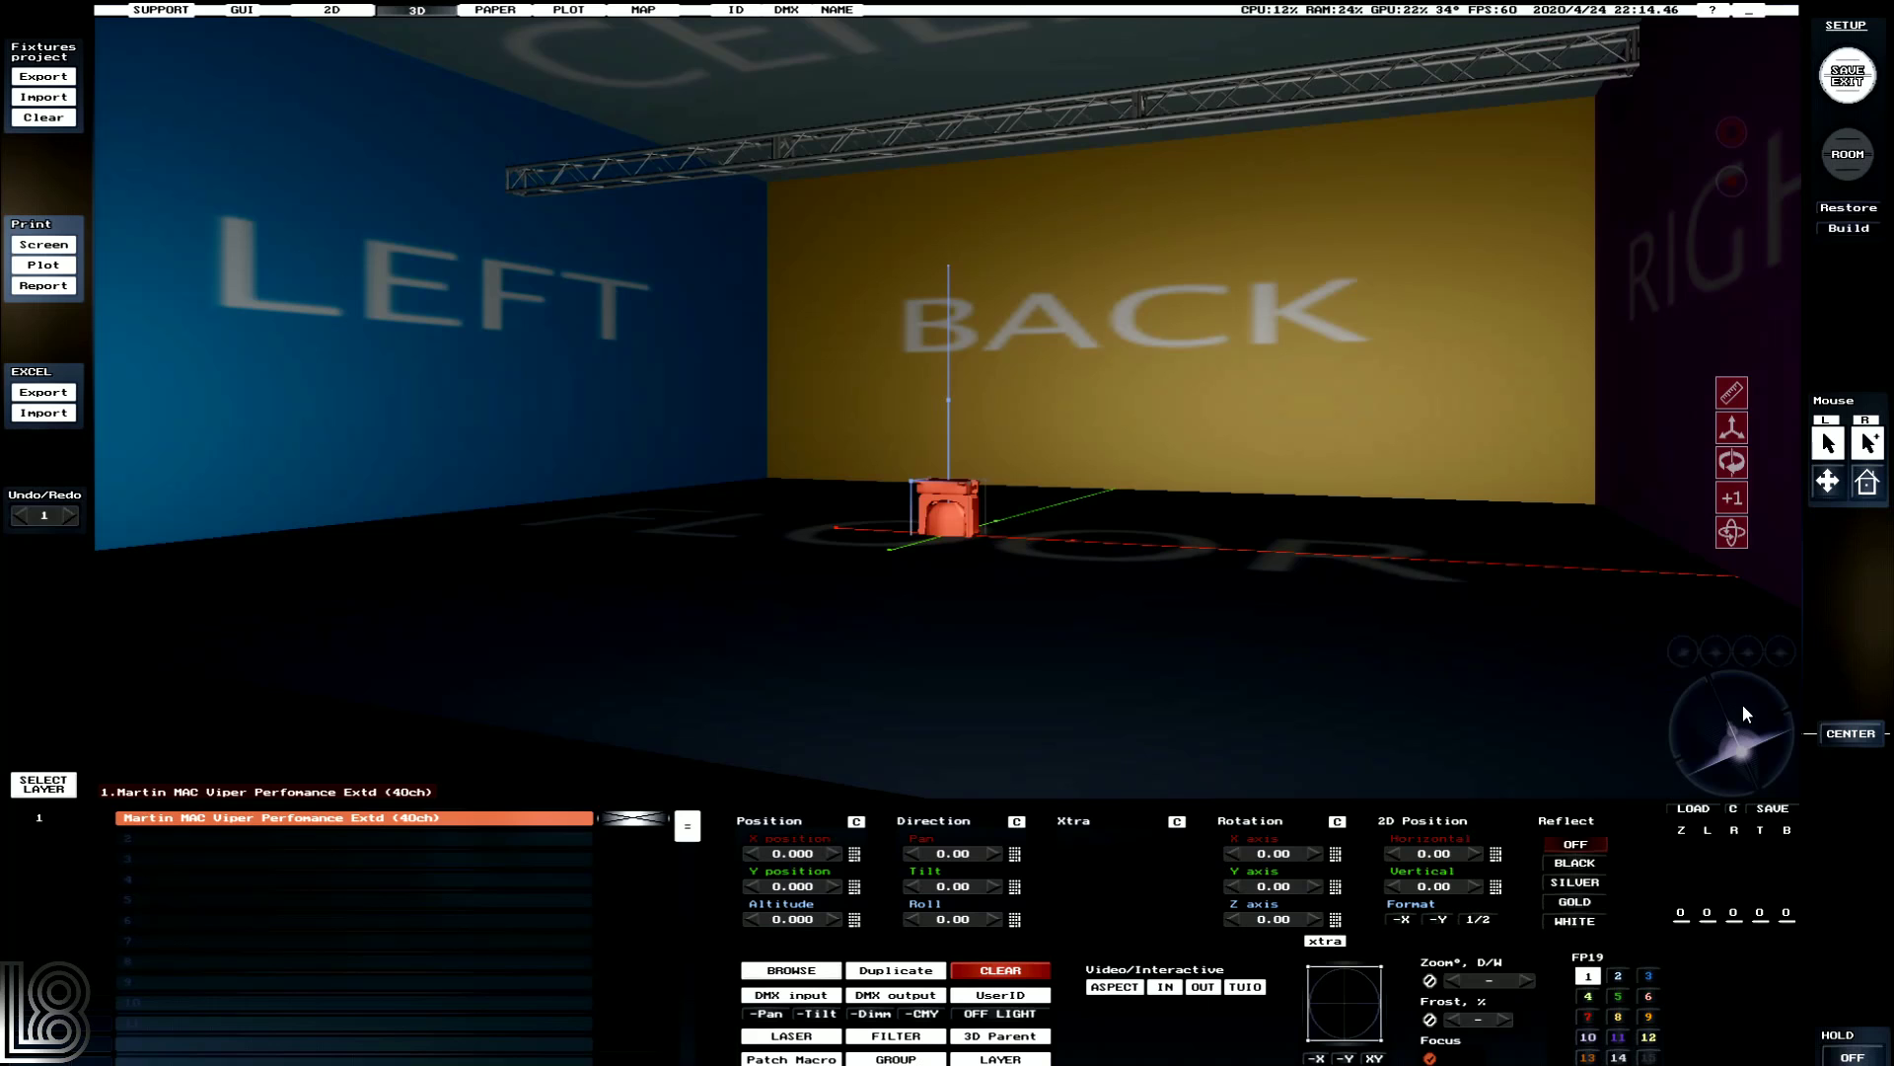
pyautogui.moveTo(1742, 704); pyautogui.dragTo(1696, 732)
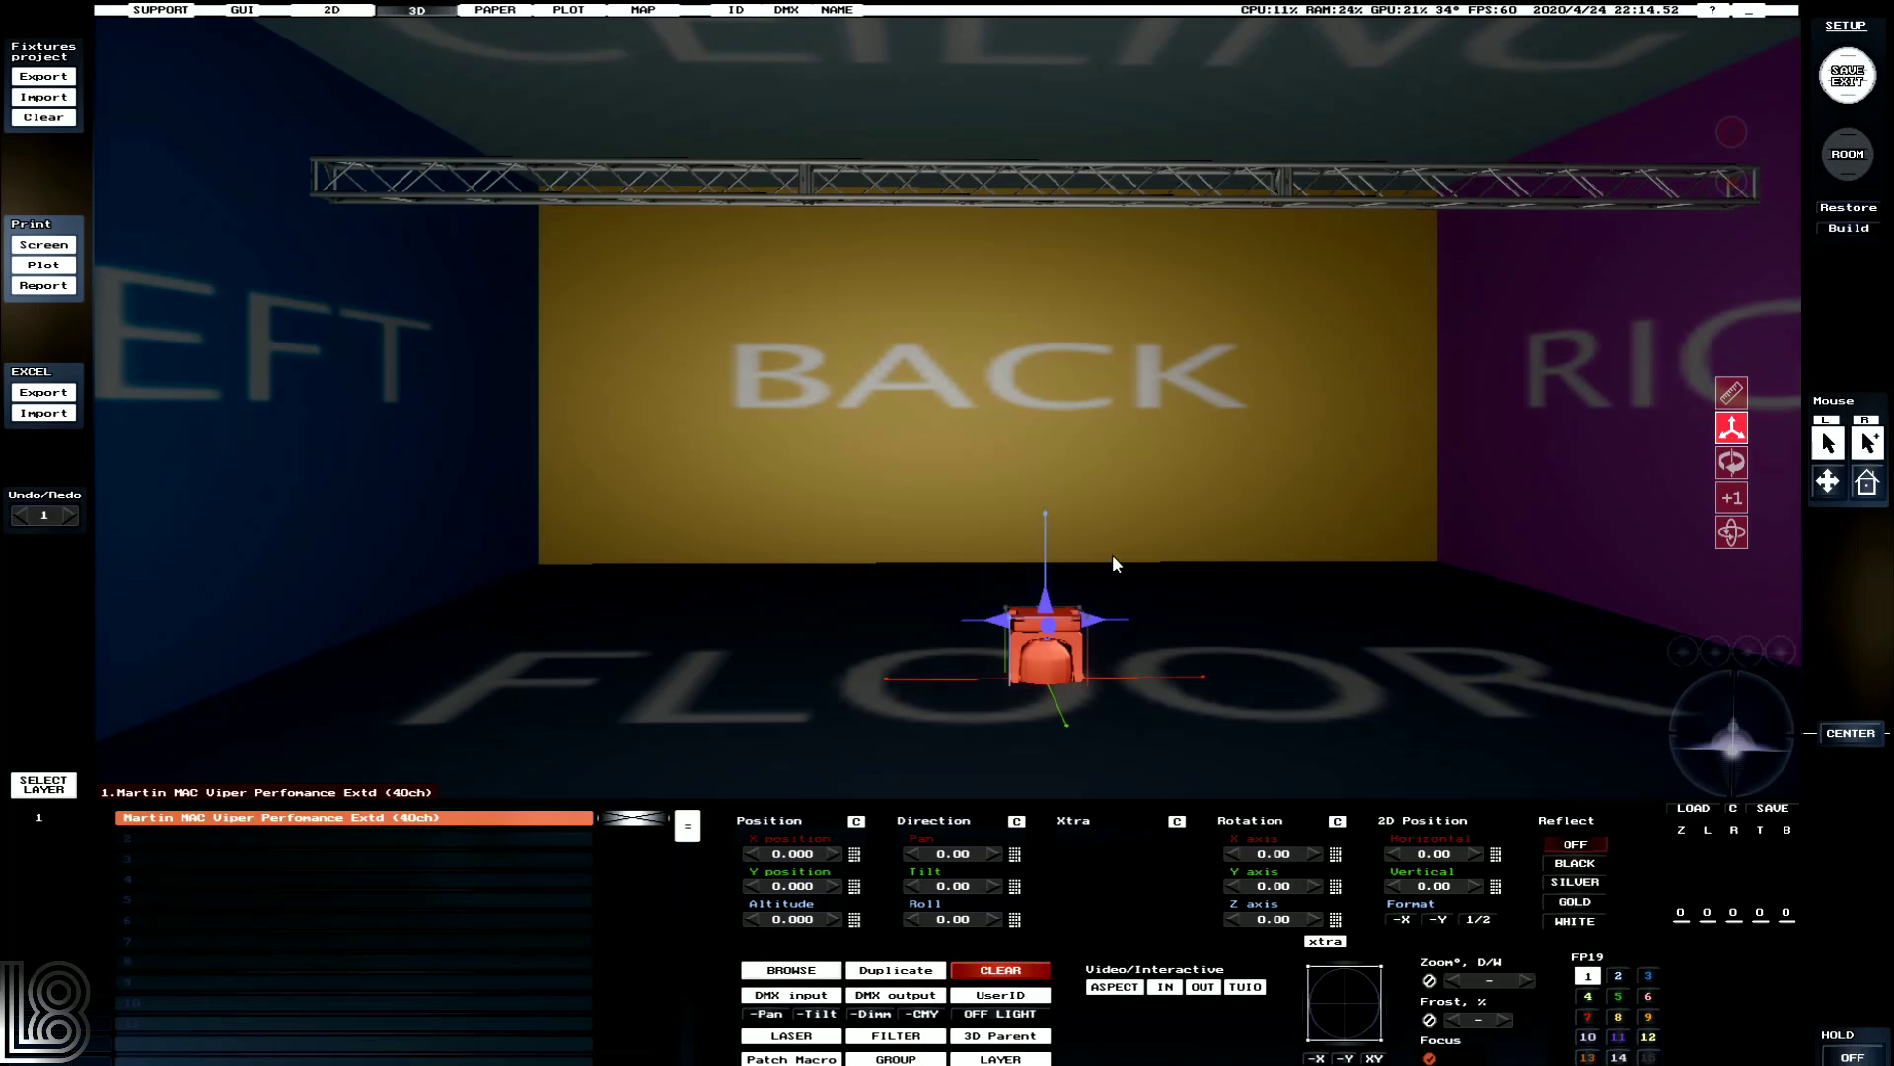
pyautogui.moveTo(1046, 529); pyautogui.dragTo(450, 246)
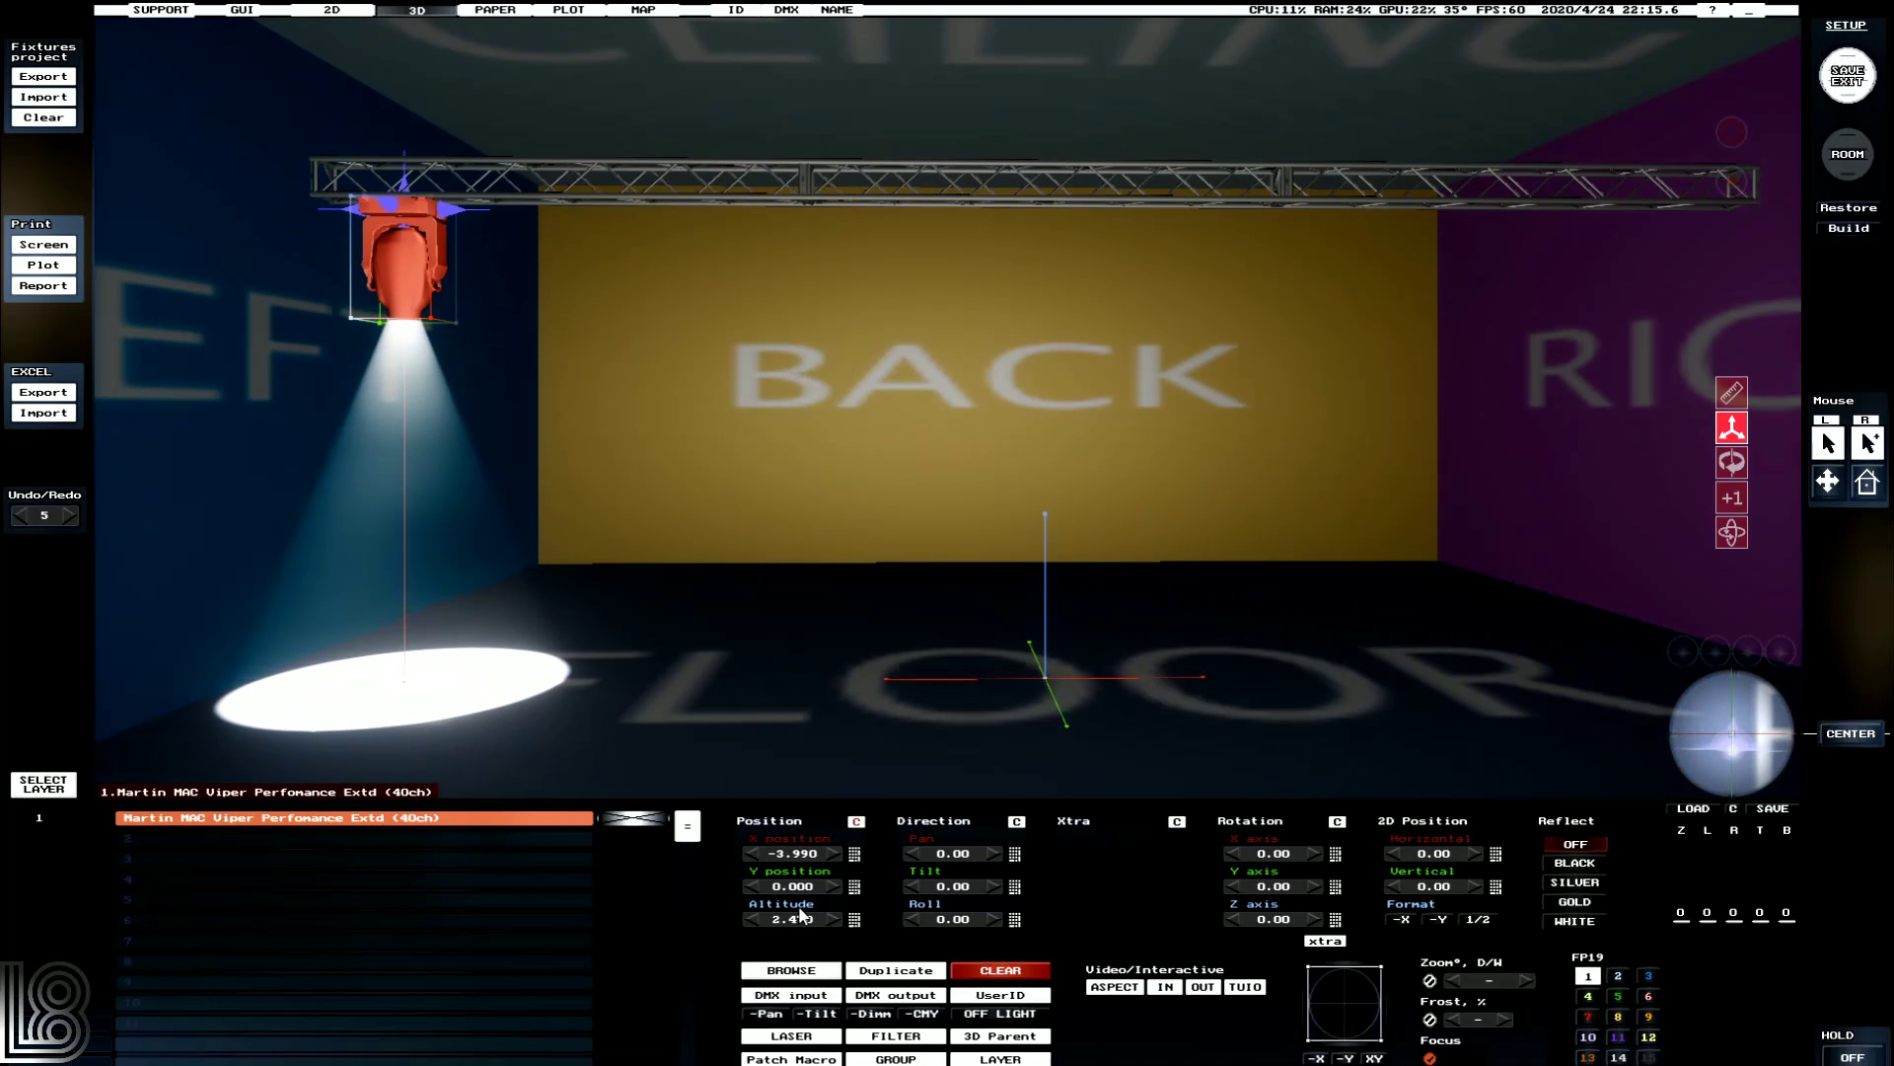
# Duplicate the MAC Viper fixture five times.
pyautogui.click(911, 971)
pyautogui.click(912, 971)
pyautogui.click(912, 971)
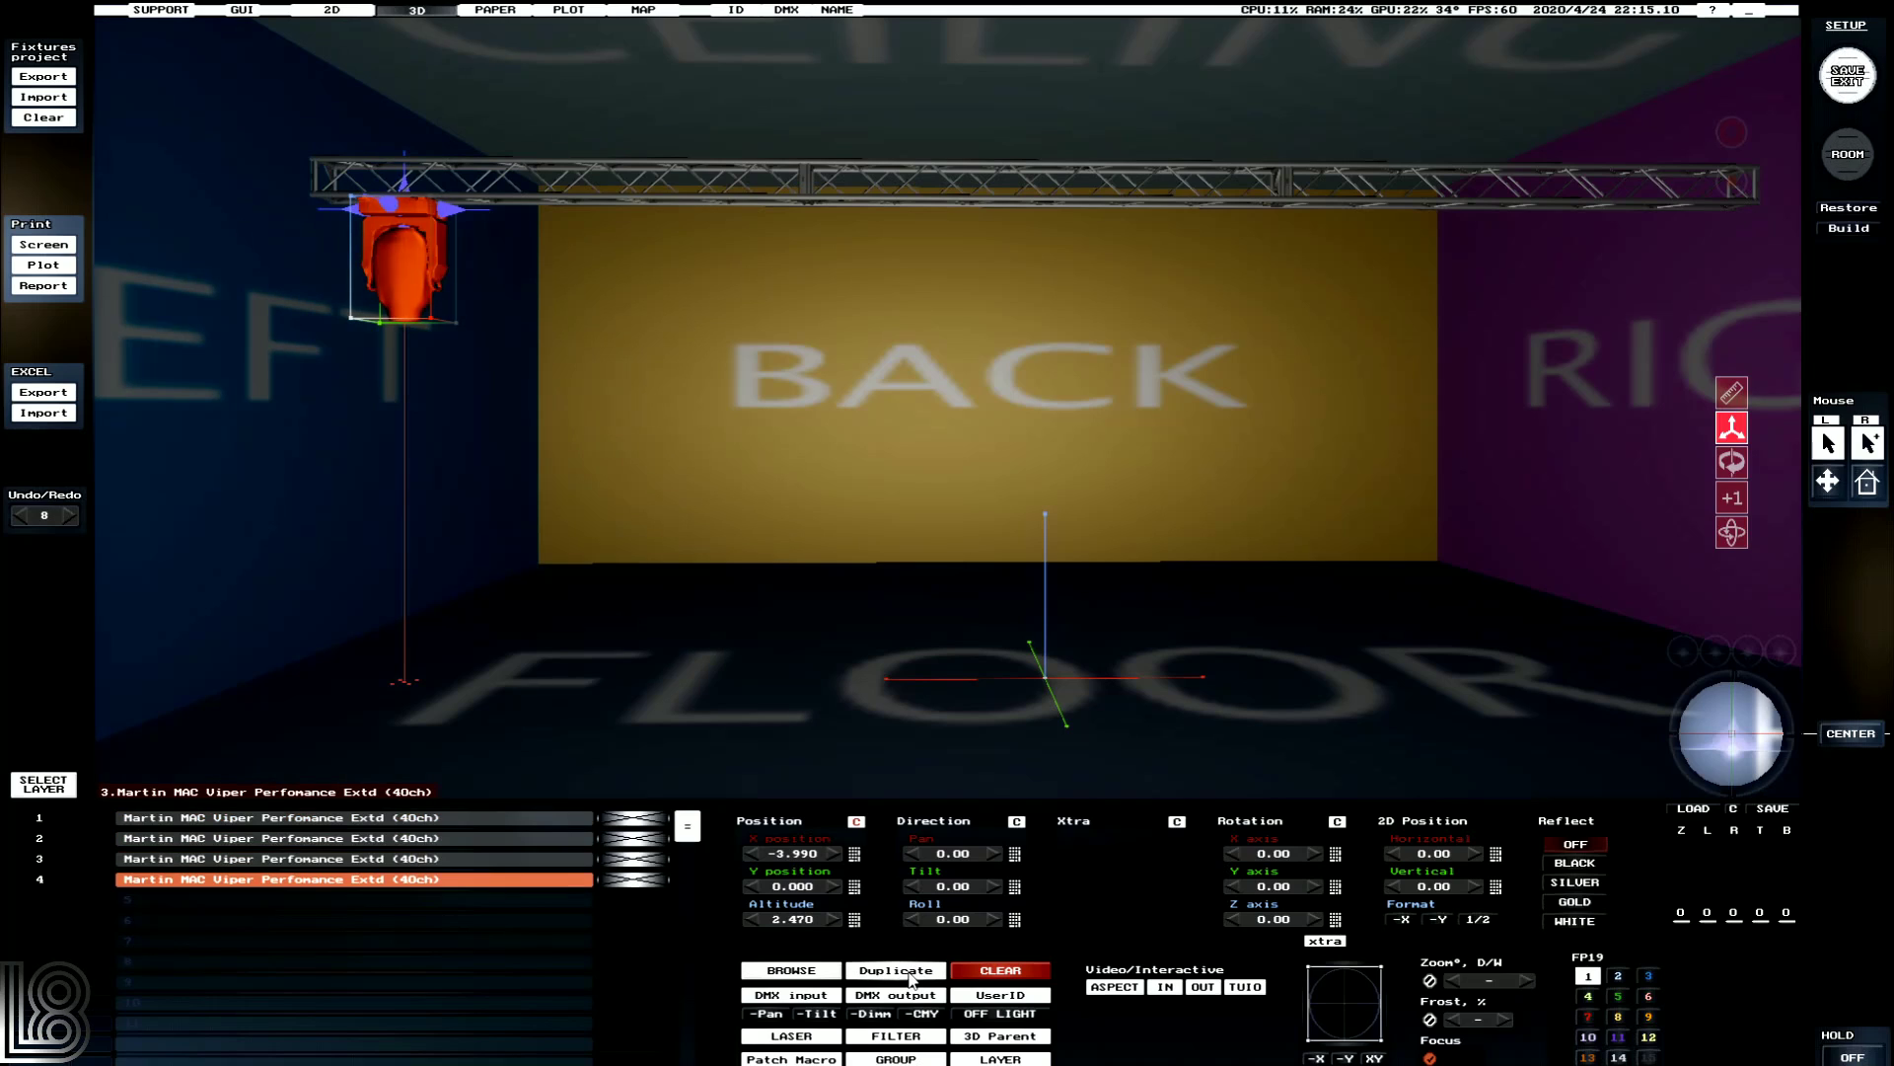
pyautogui.click(912, 973)
pyautogui.click(911, 973)
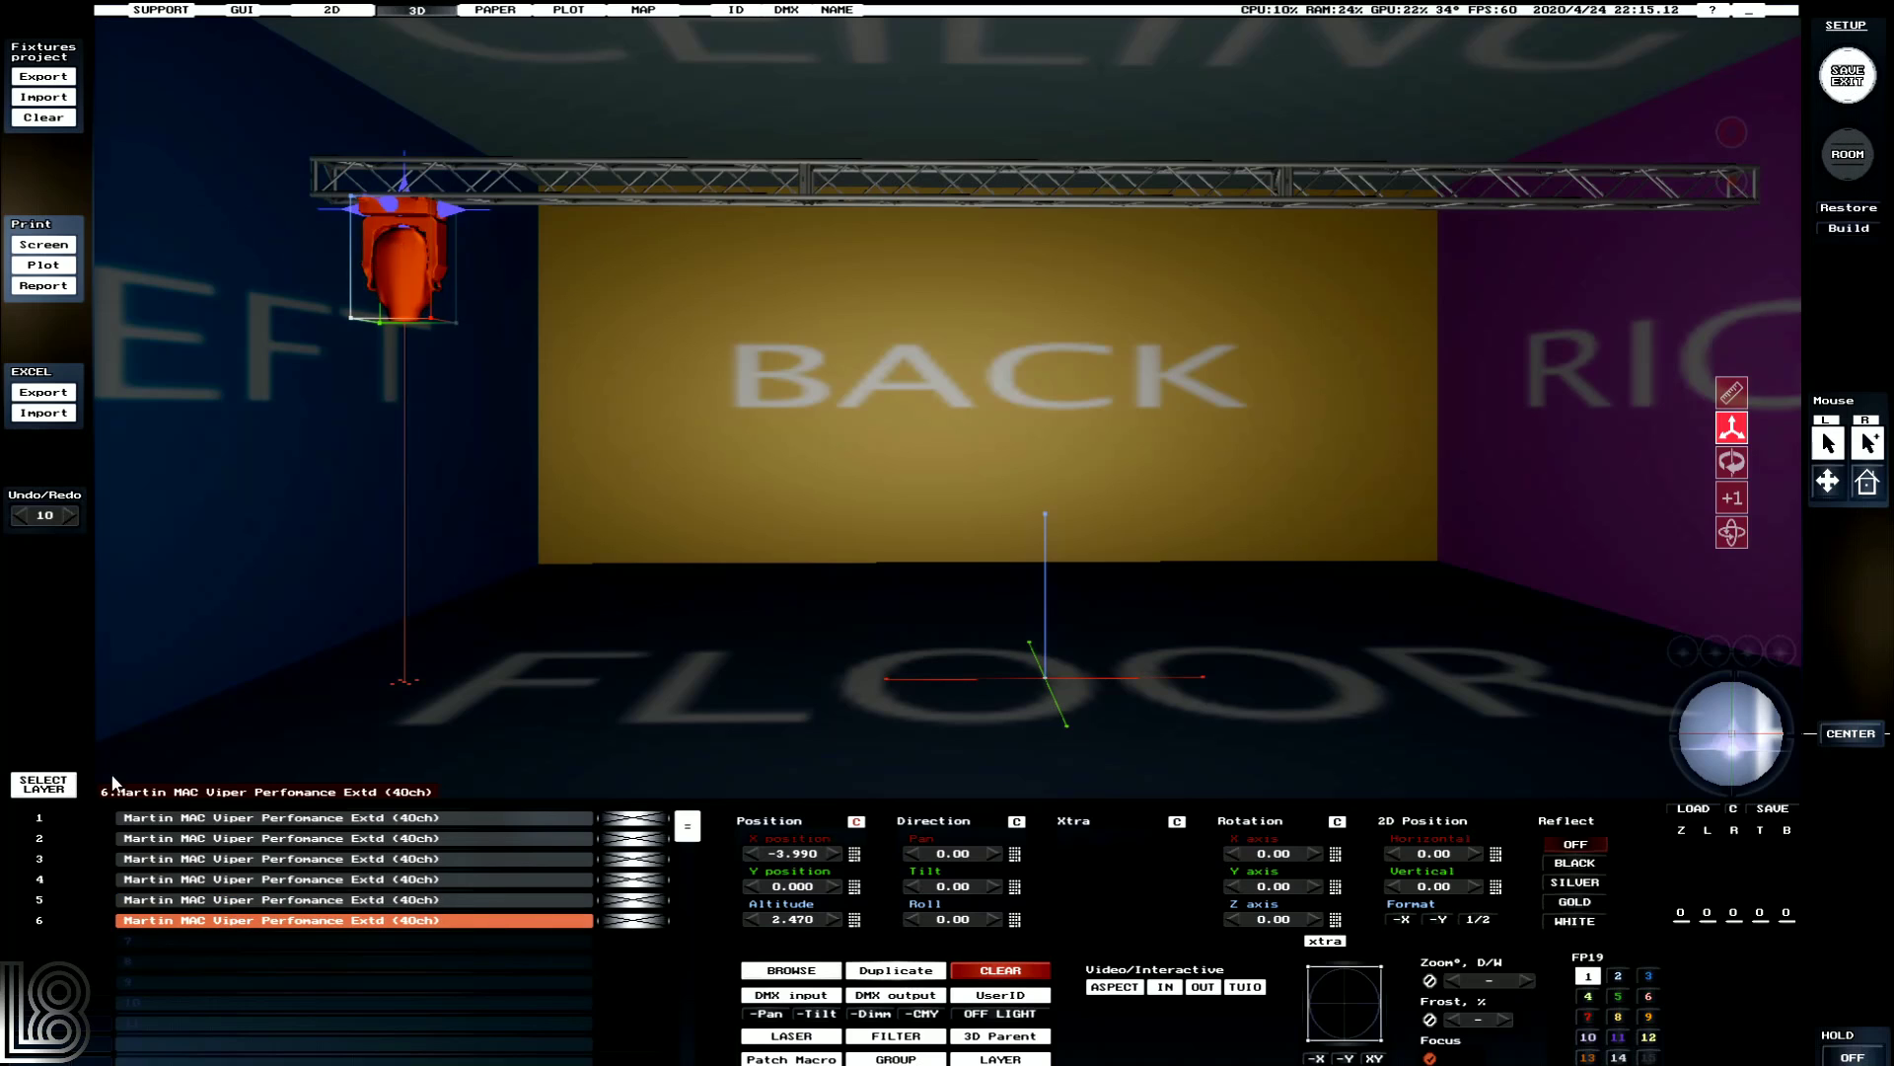
# Select all six fixtures and array their X positions evenly, widening the spacing along the truss.
pyautogui.click(243, 840)
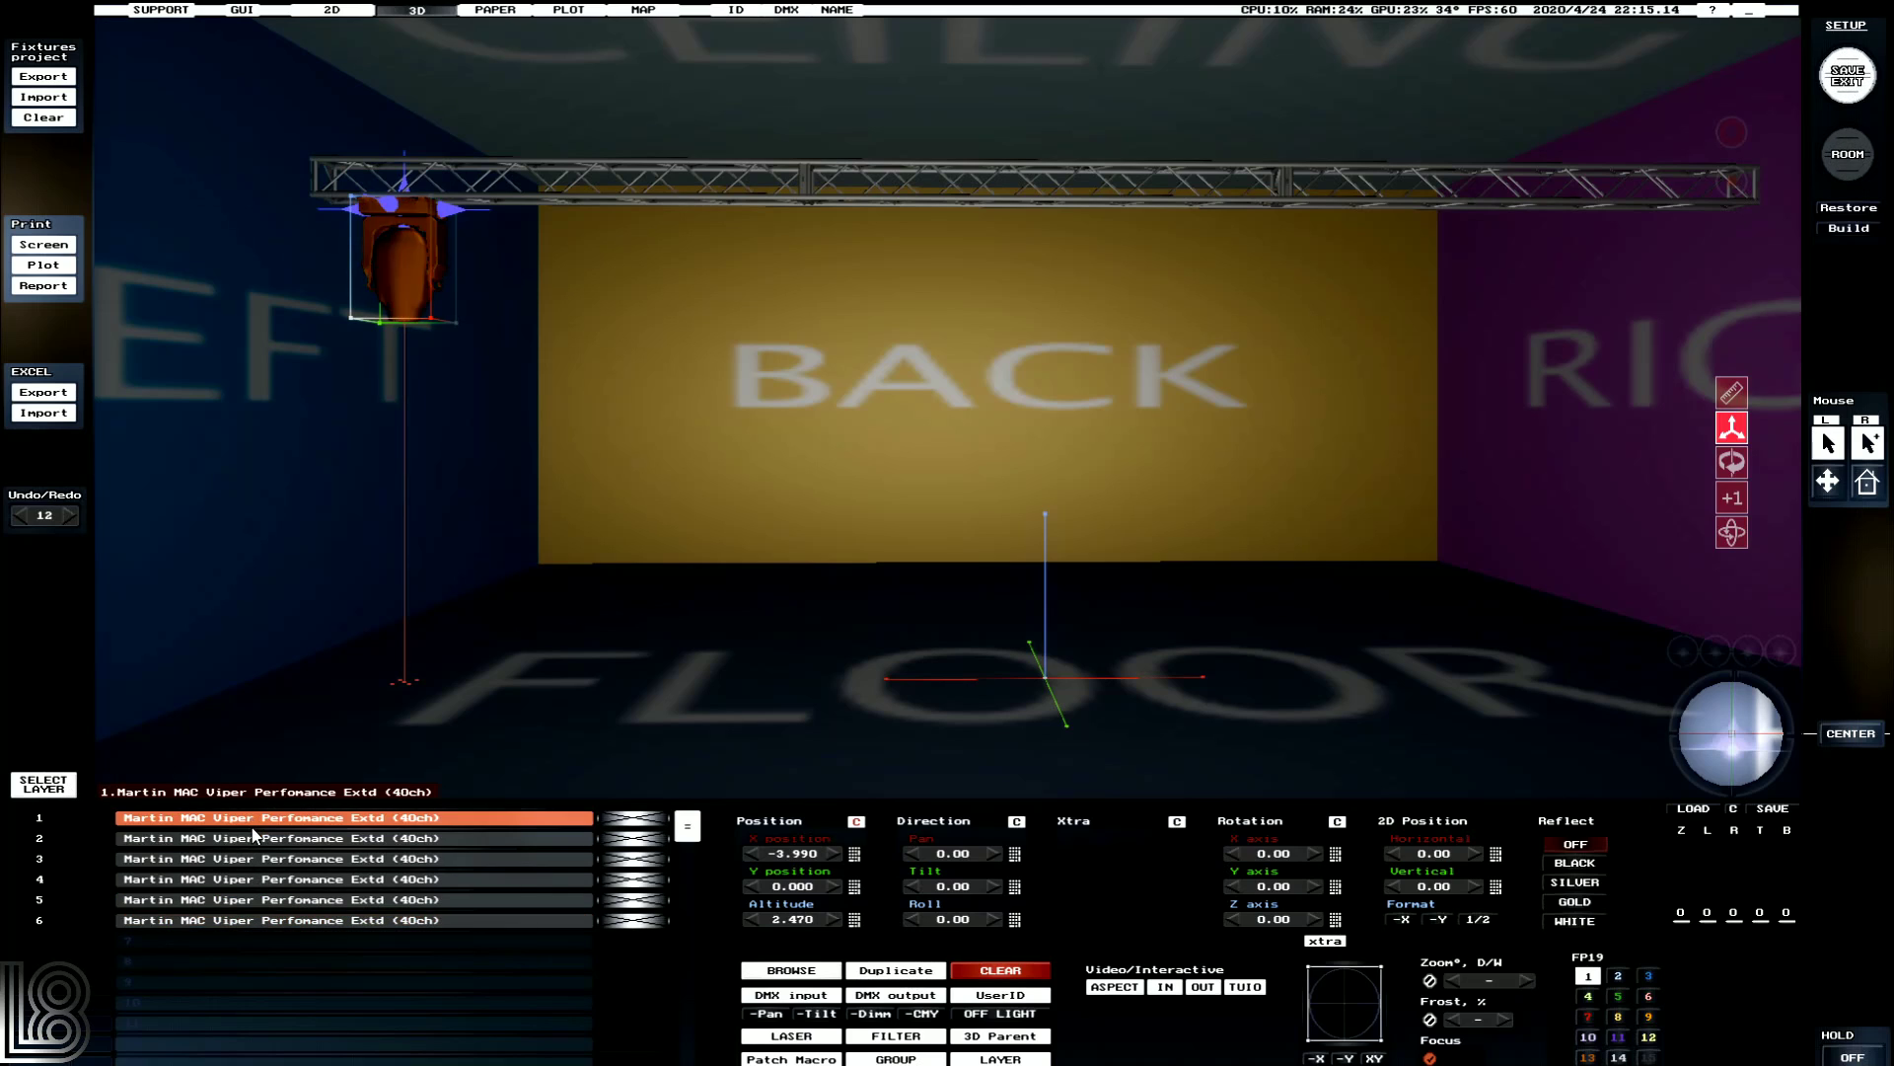
pyautogui.keyDown('shift'); pyautogui.click(258, 920); pyautogui.keyUp('shift')
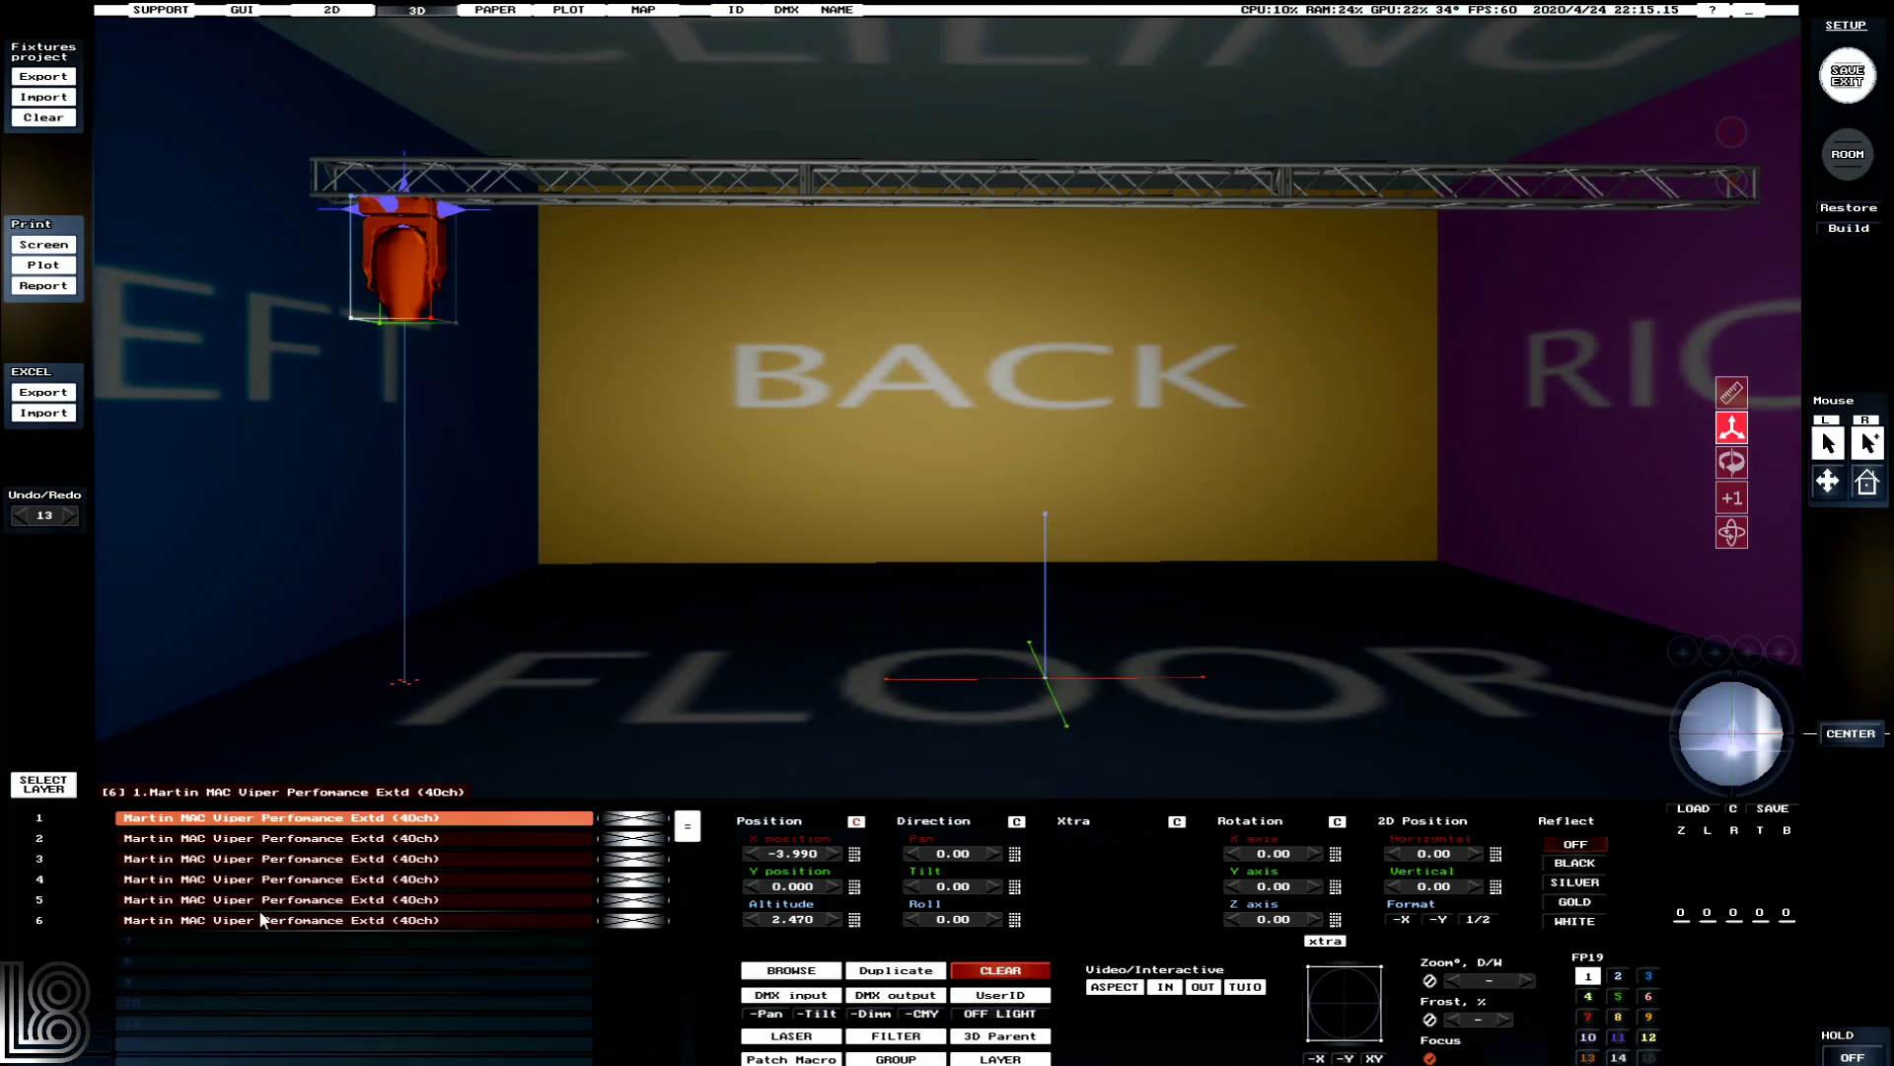
pyautogui.click(855, 854)
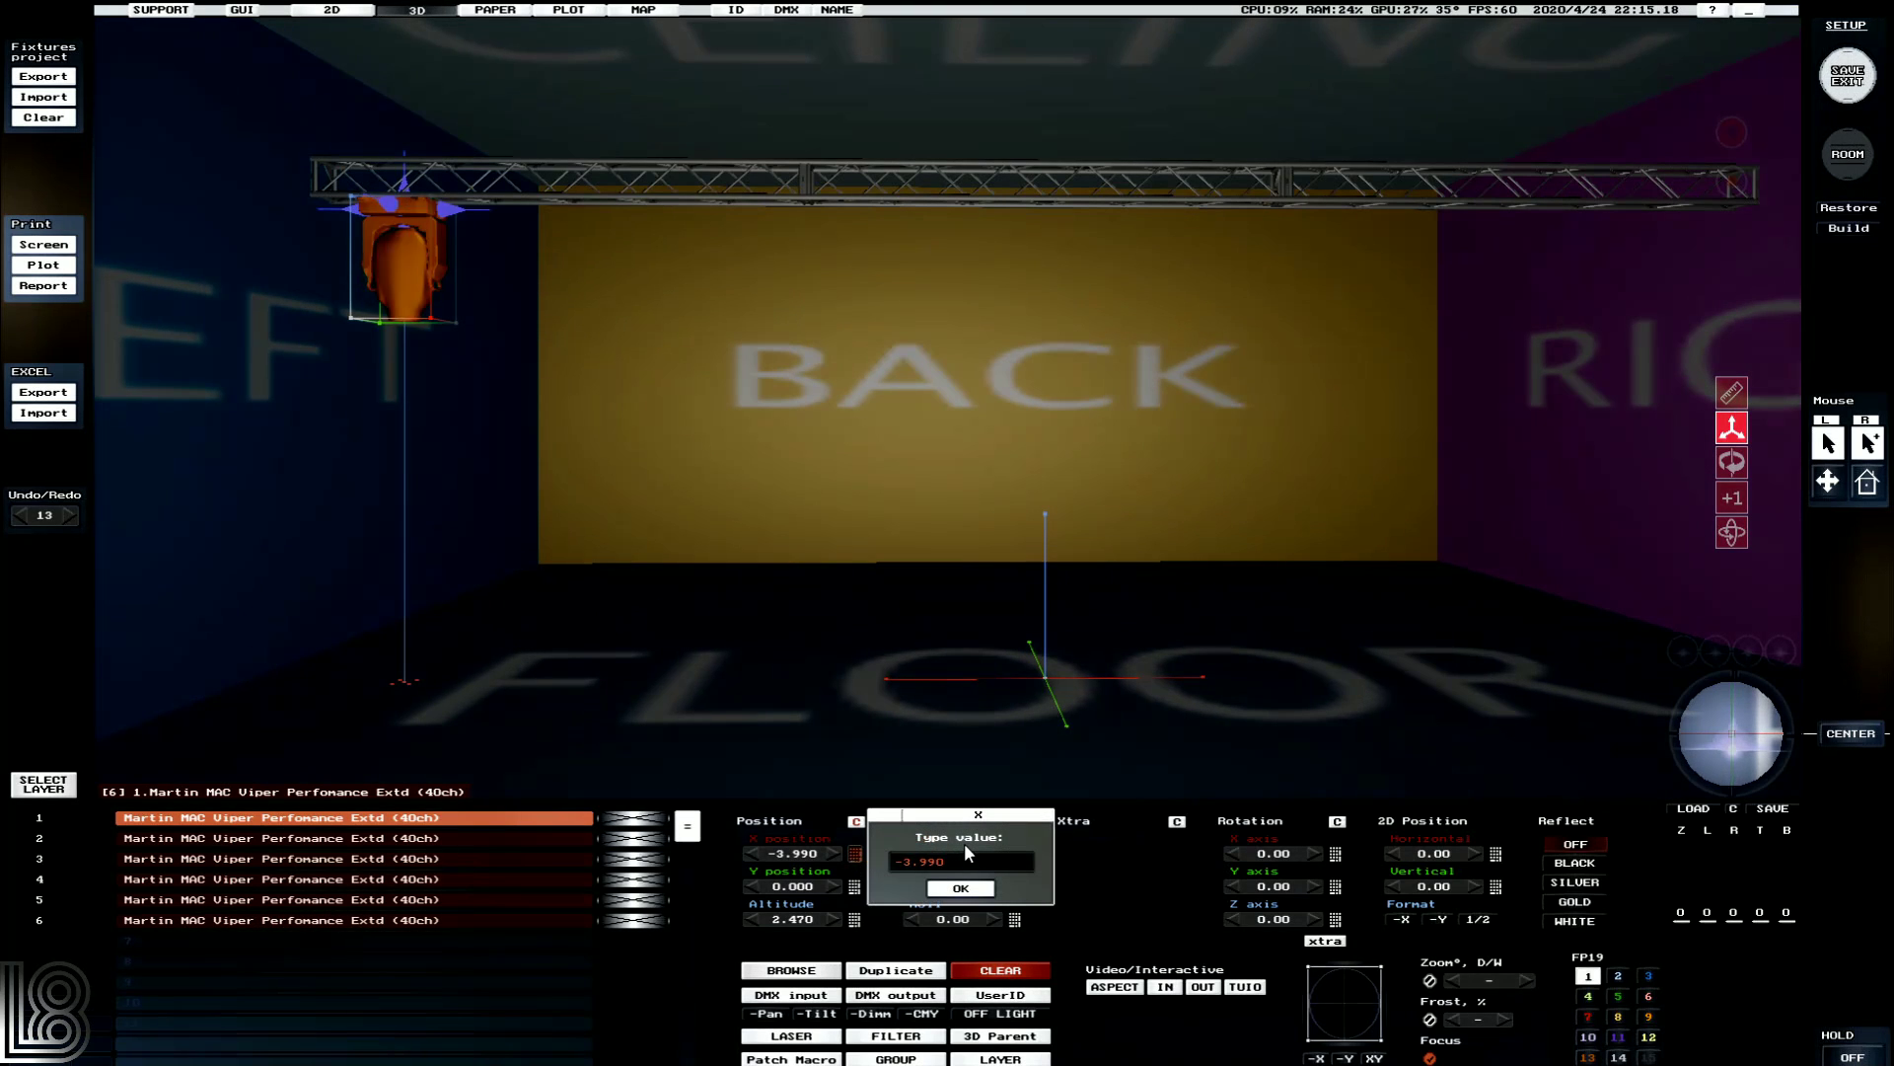
pyautogui.press('BackSpace')
pyautogui.press('Return')
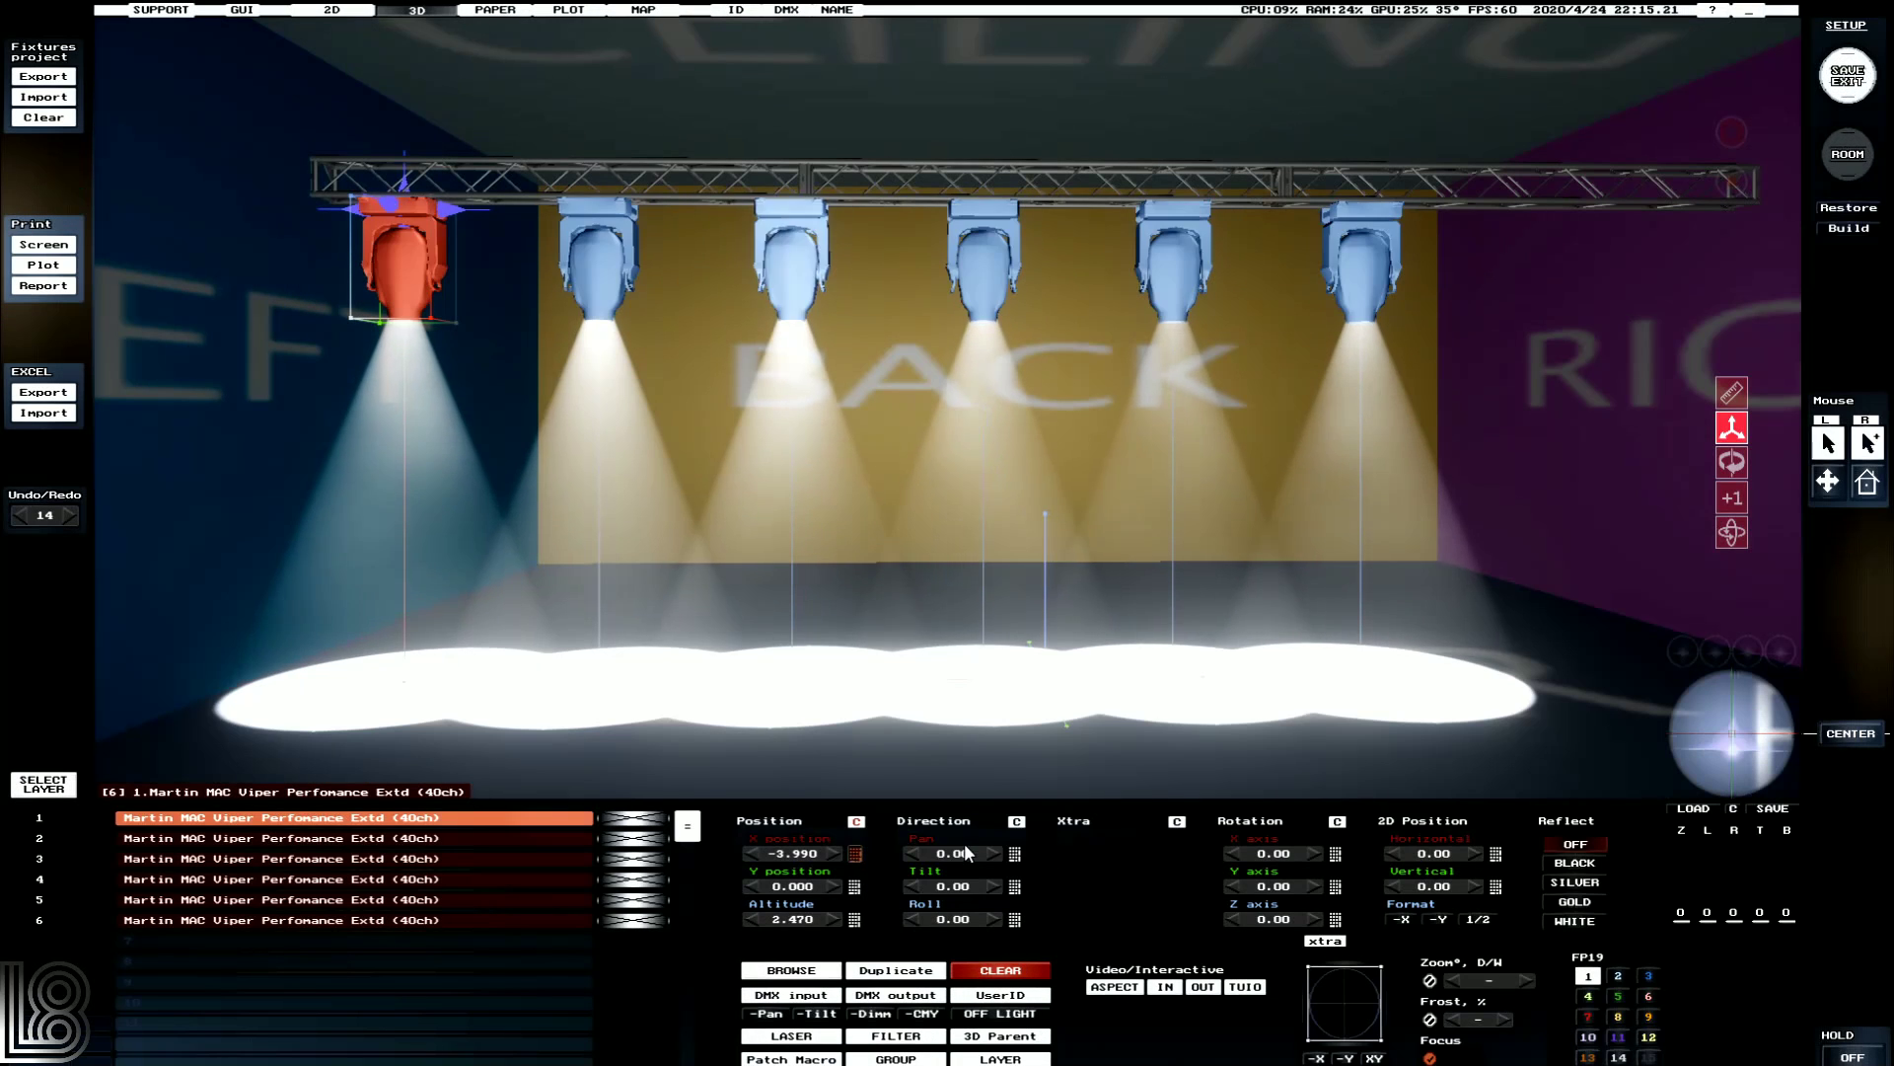
pyautogui.click(856, 856)
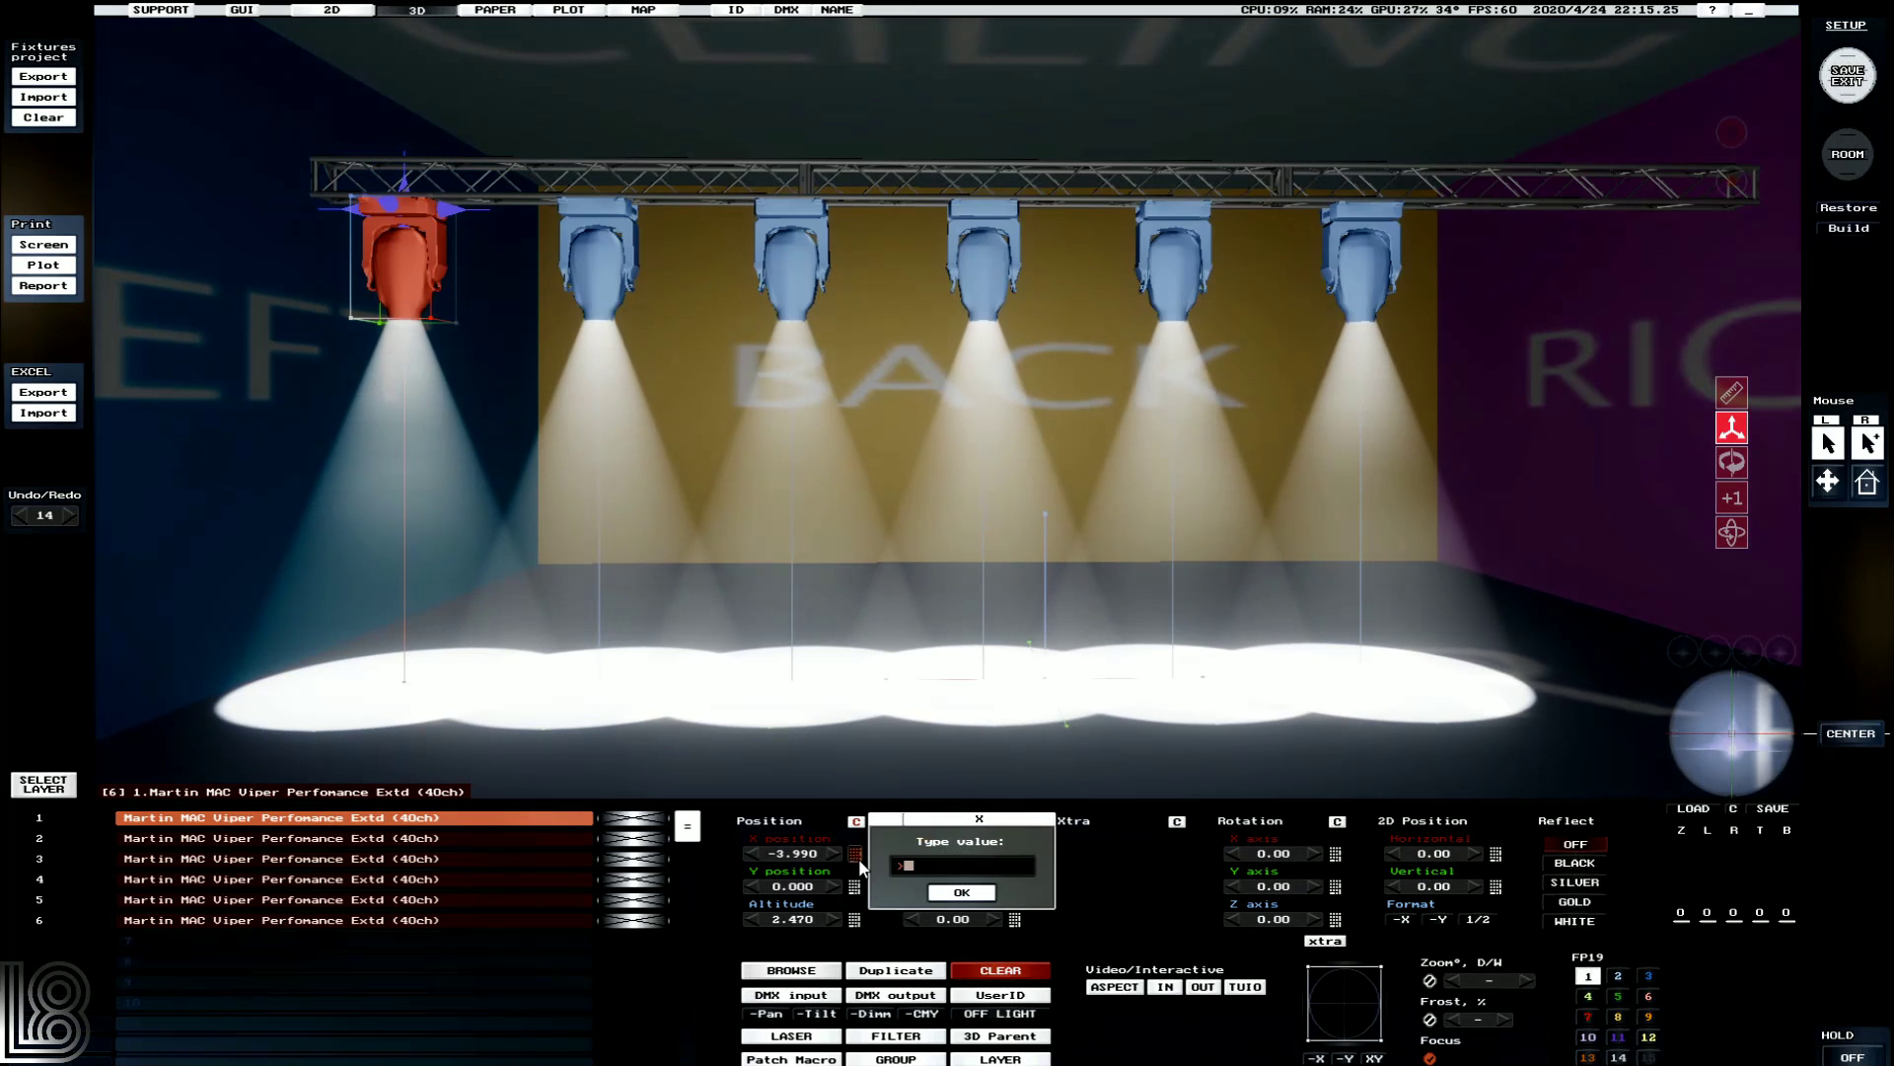
pyautogui.press('Return')
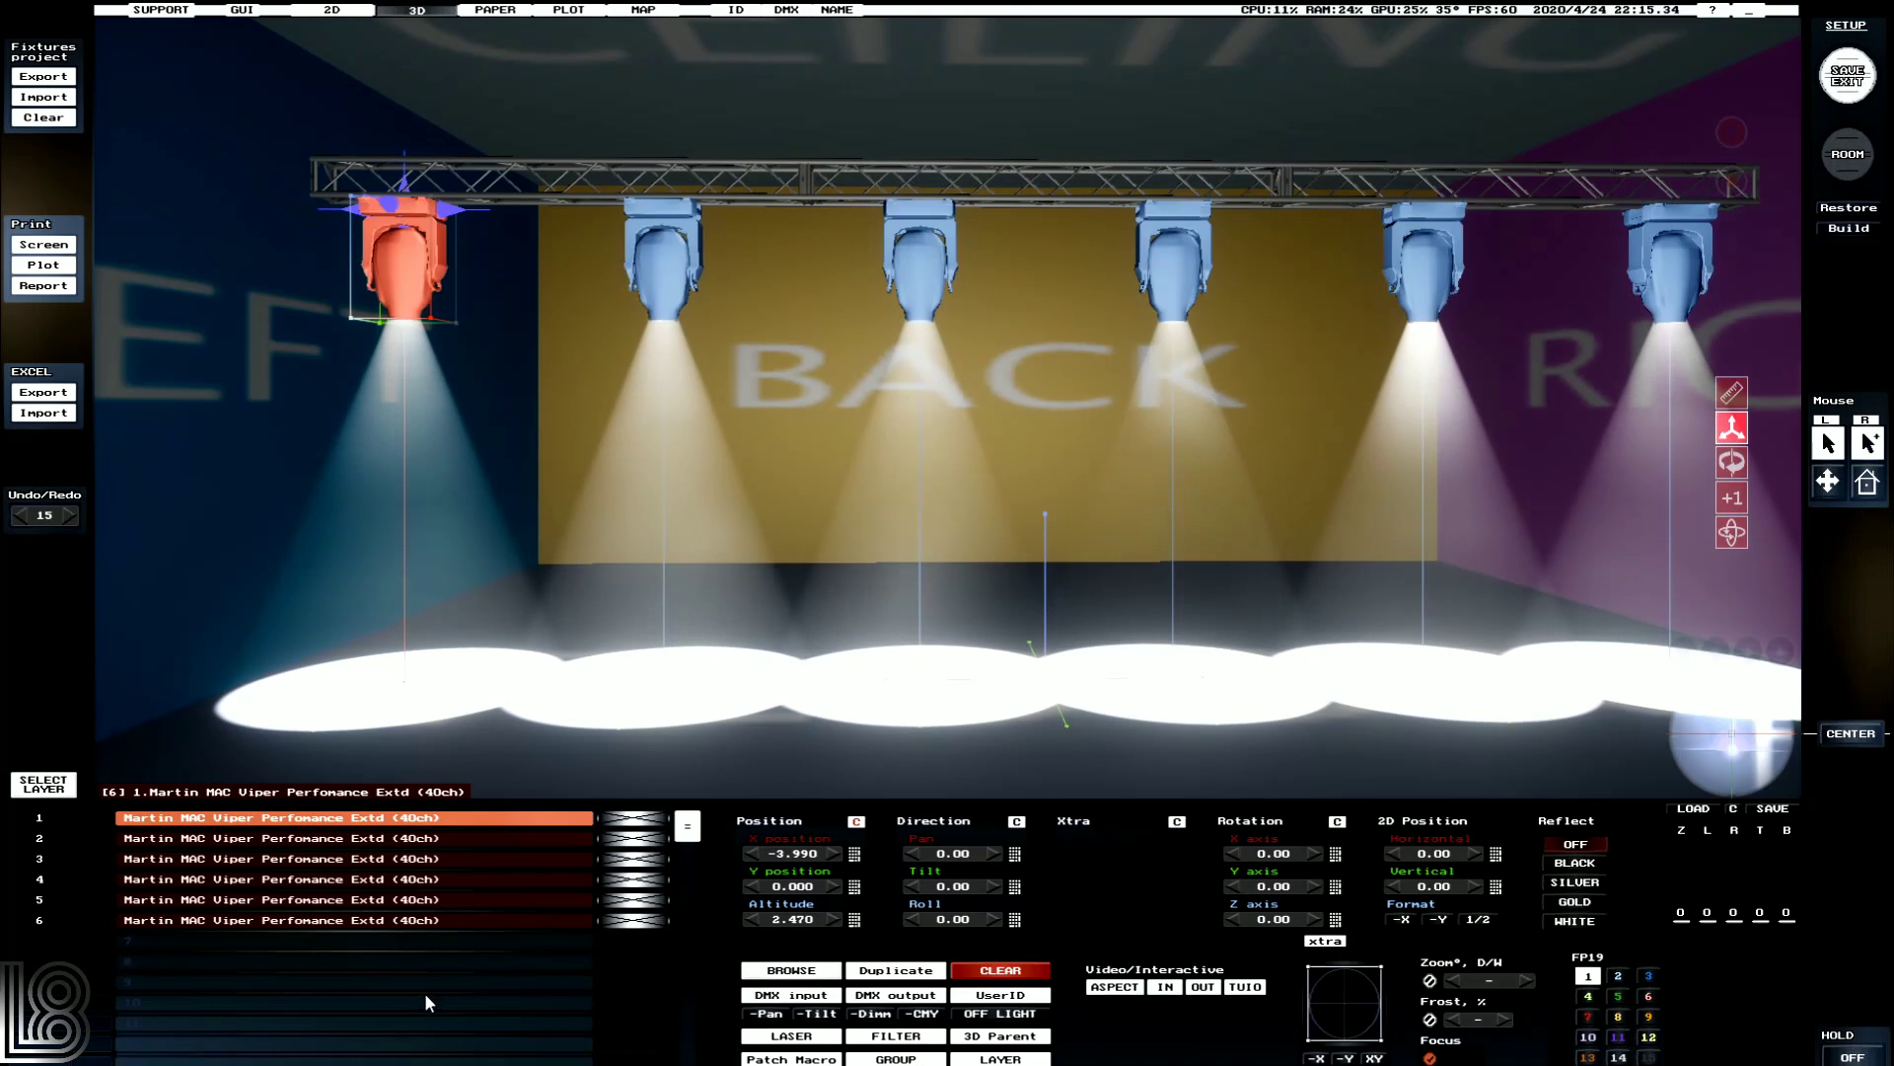
# Select fixtures 1–6 one by one to verify their positions, ending on fixture 1.
pyautogui.click(347, 920)
pyautogui.keyDown('ctrl'); pyautogui.click(349, 899); pyautogui.keyUp('ctrl')
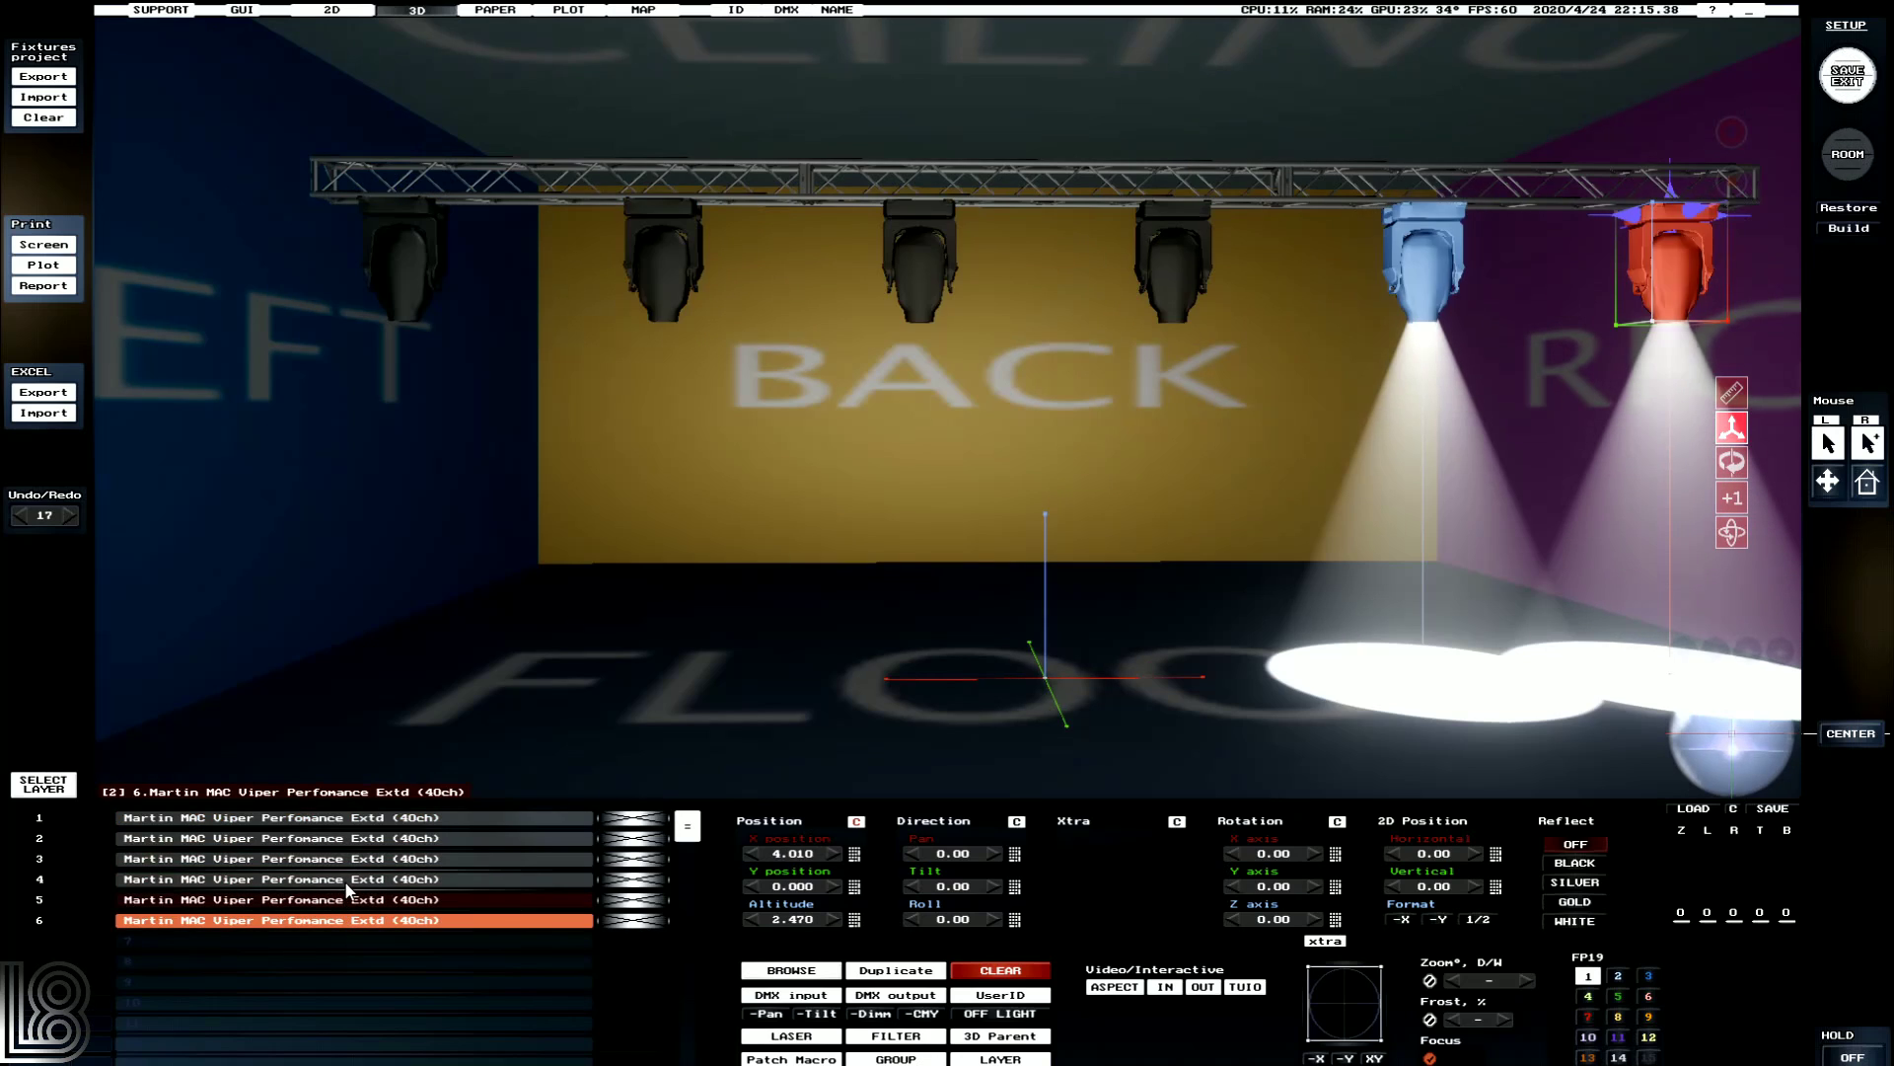
pyautogui.keyDown('ctrl'); pyautogui.click(346, 879); pyautogui.keyUp('ctrl')
pyautogui.keyDown('ctrl'); pyautogui.click(357, 818); pyautogui.keyUp('ctrl')
pyautogui.keyDown('ctrl'); pyautogui.click(355, 838); pyautogui.keyUp('ctrl')
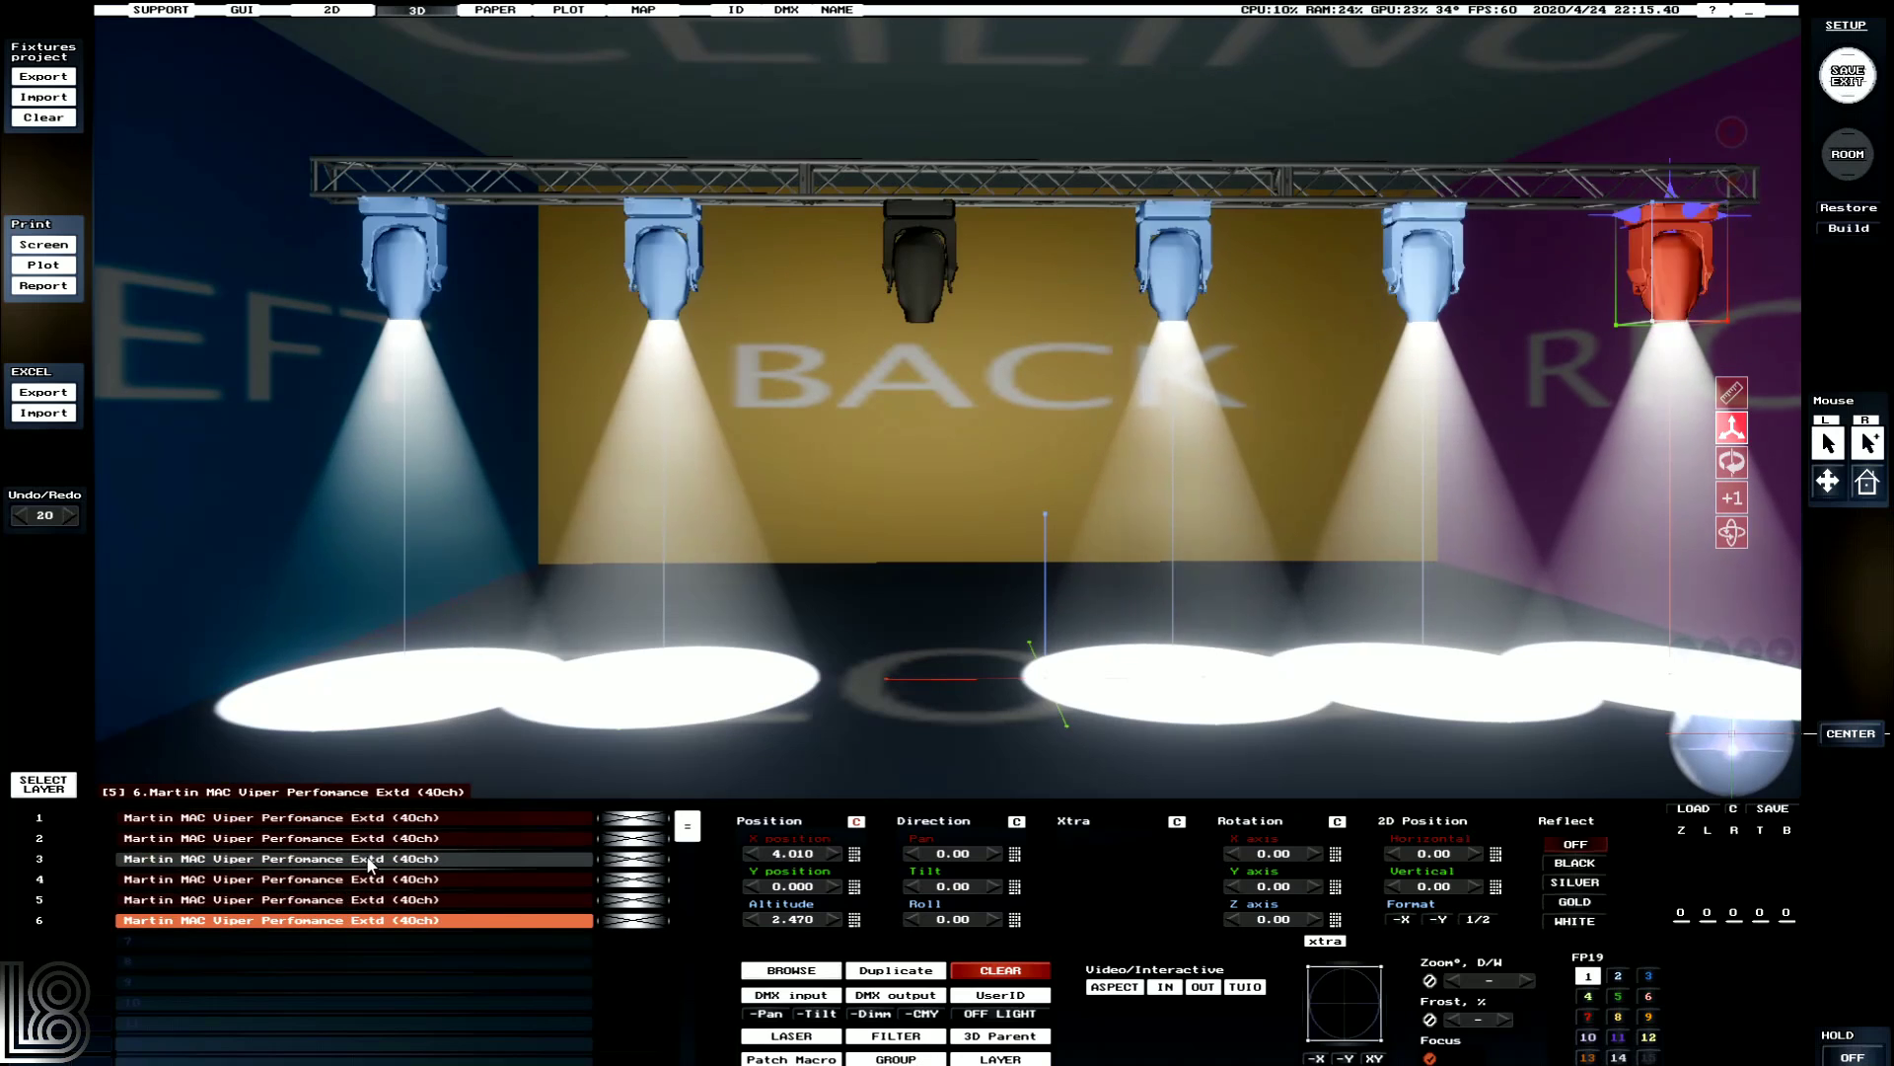
pyautogui.keyDown('ctrl'); pyautogui.click(355, 859); pyautogui.keyUp('ctrl')
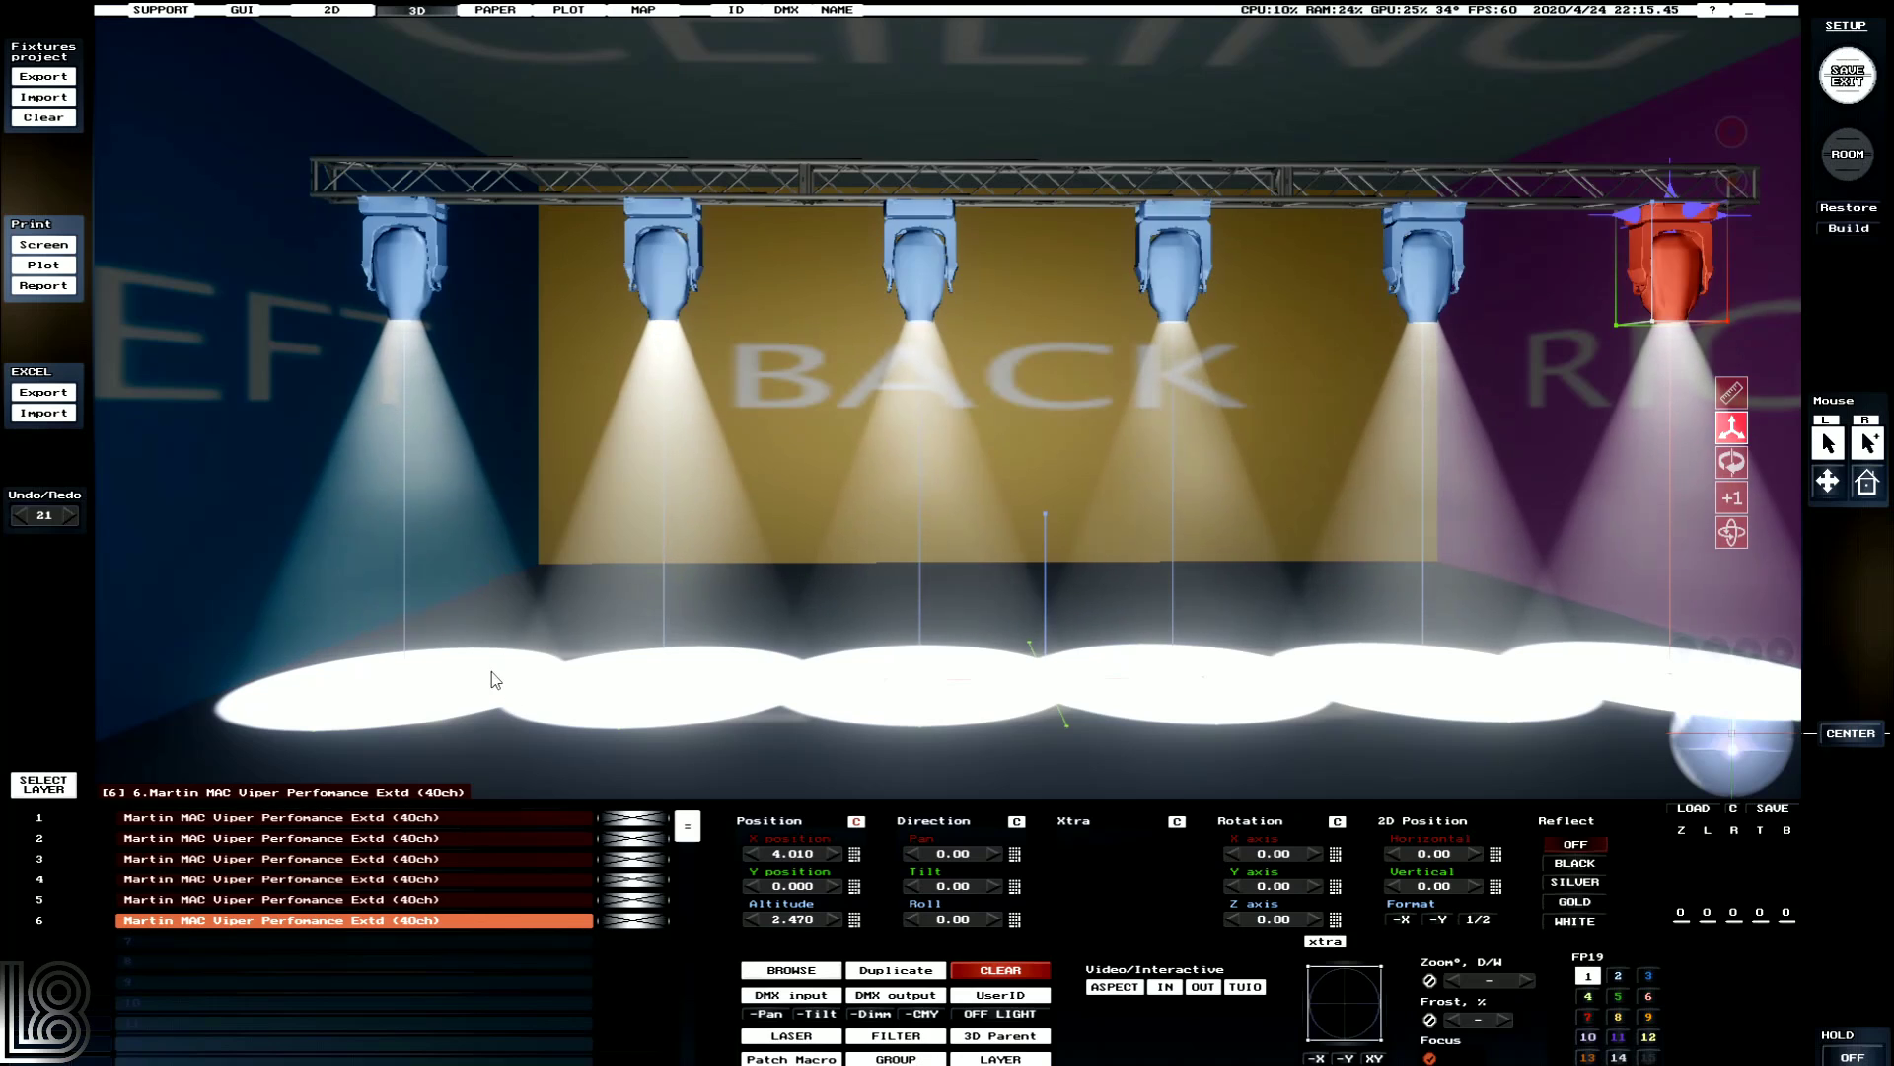
pyautogui.click(405, 820)
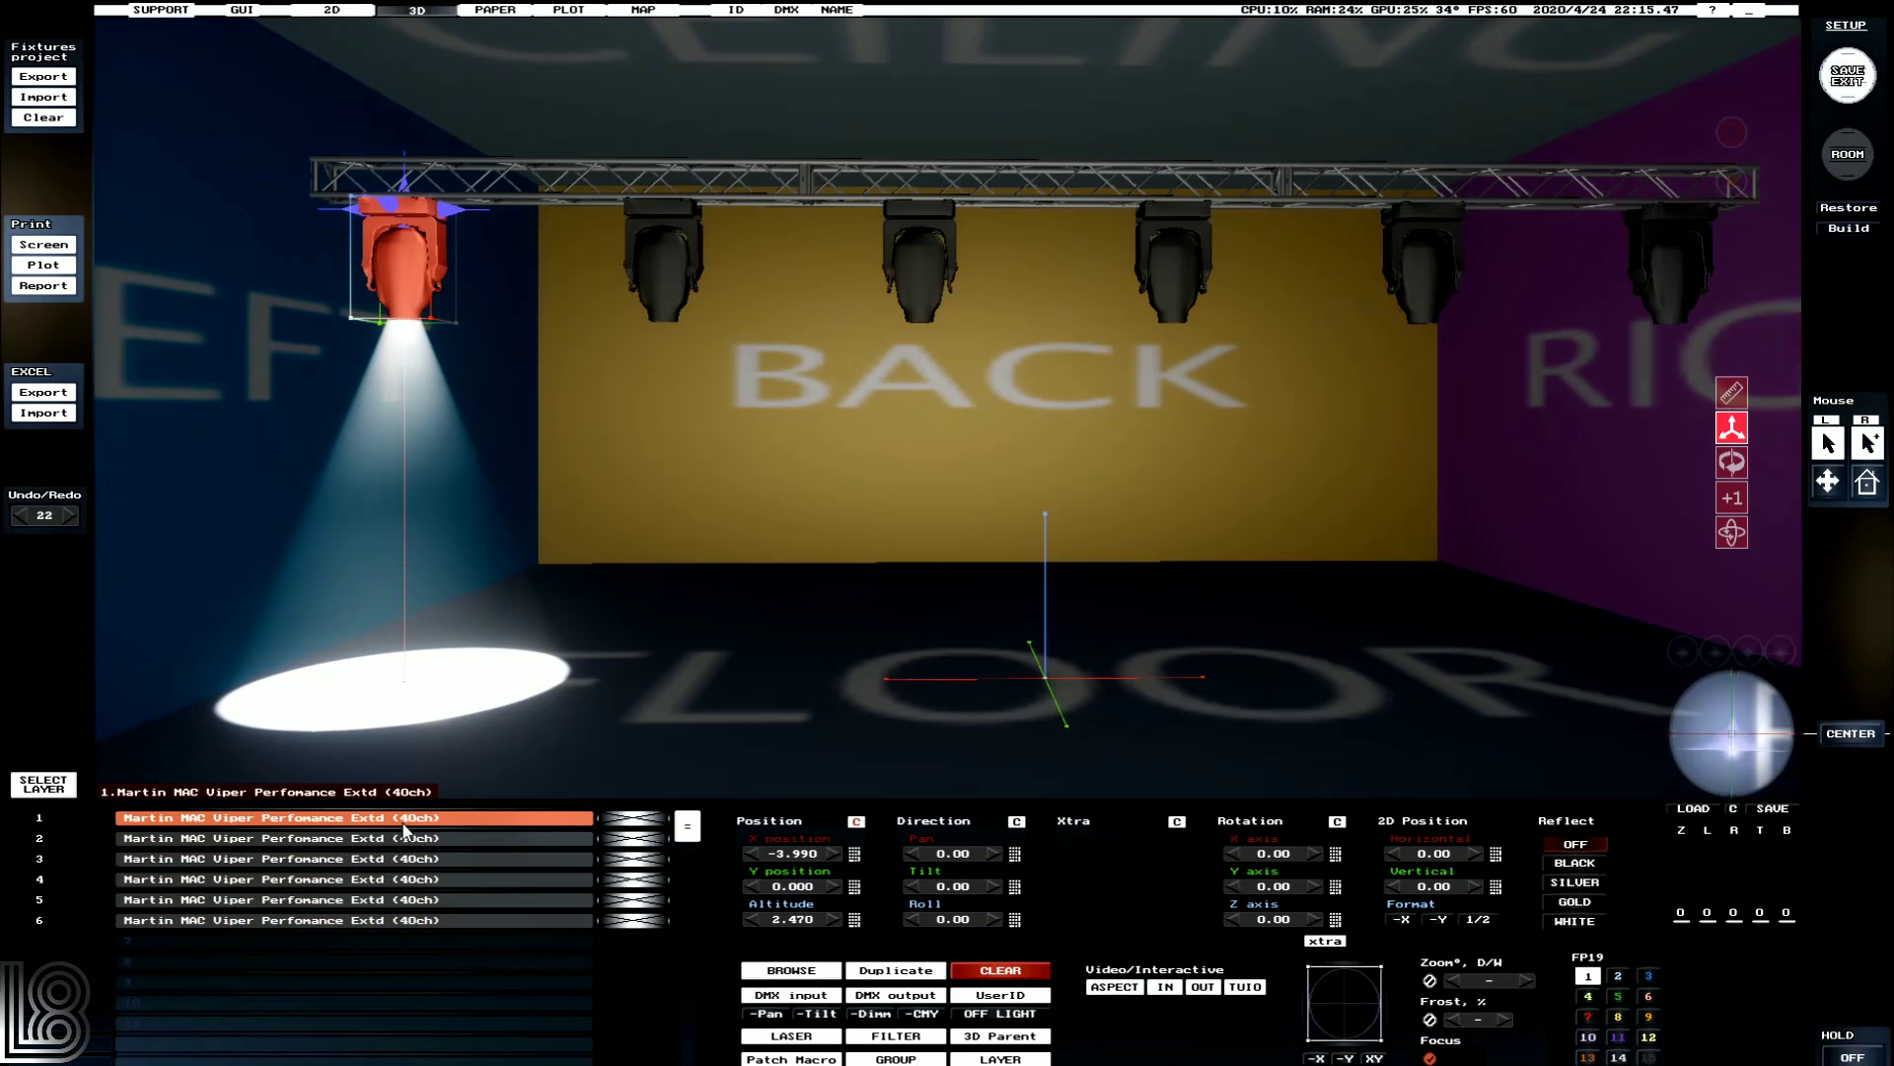
# Select all six Viper fixture rows and bring up their DMX input patch window.
pyautogui.keyDown('shift'); pyautogui.click(358, 922); pyautogui.keyUp('shift')
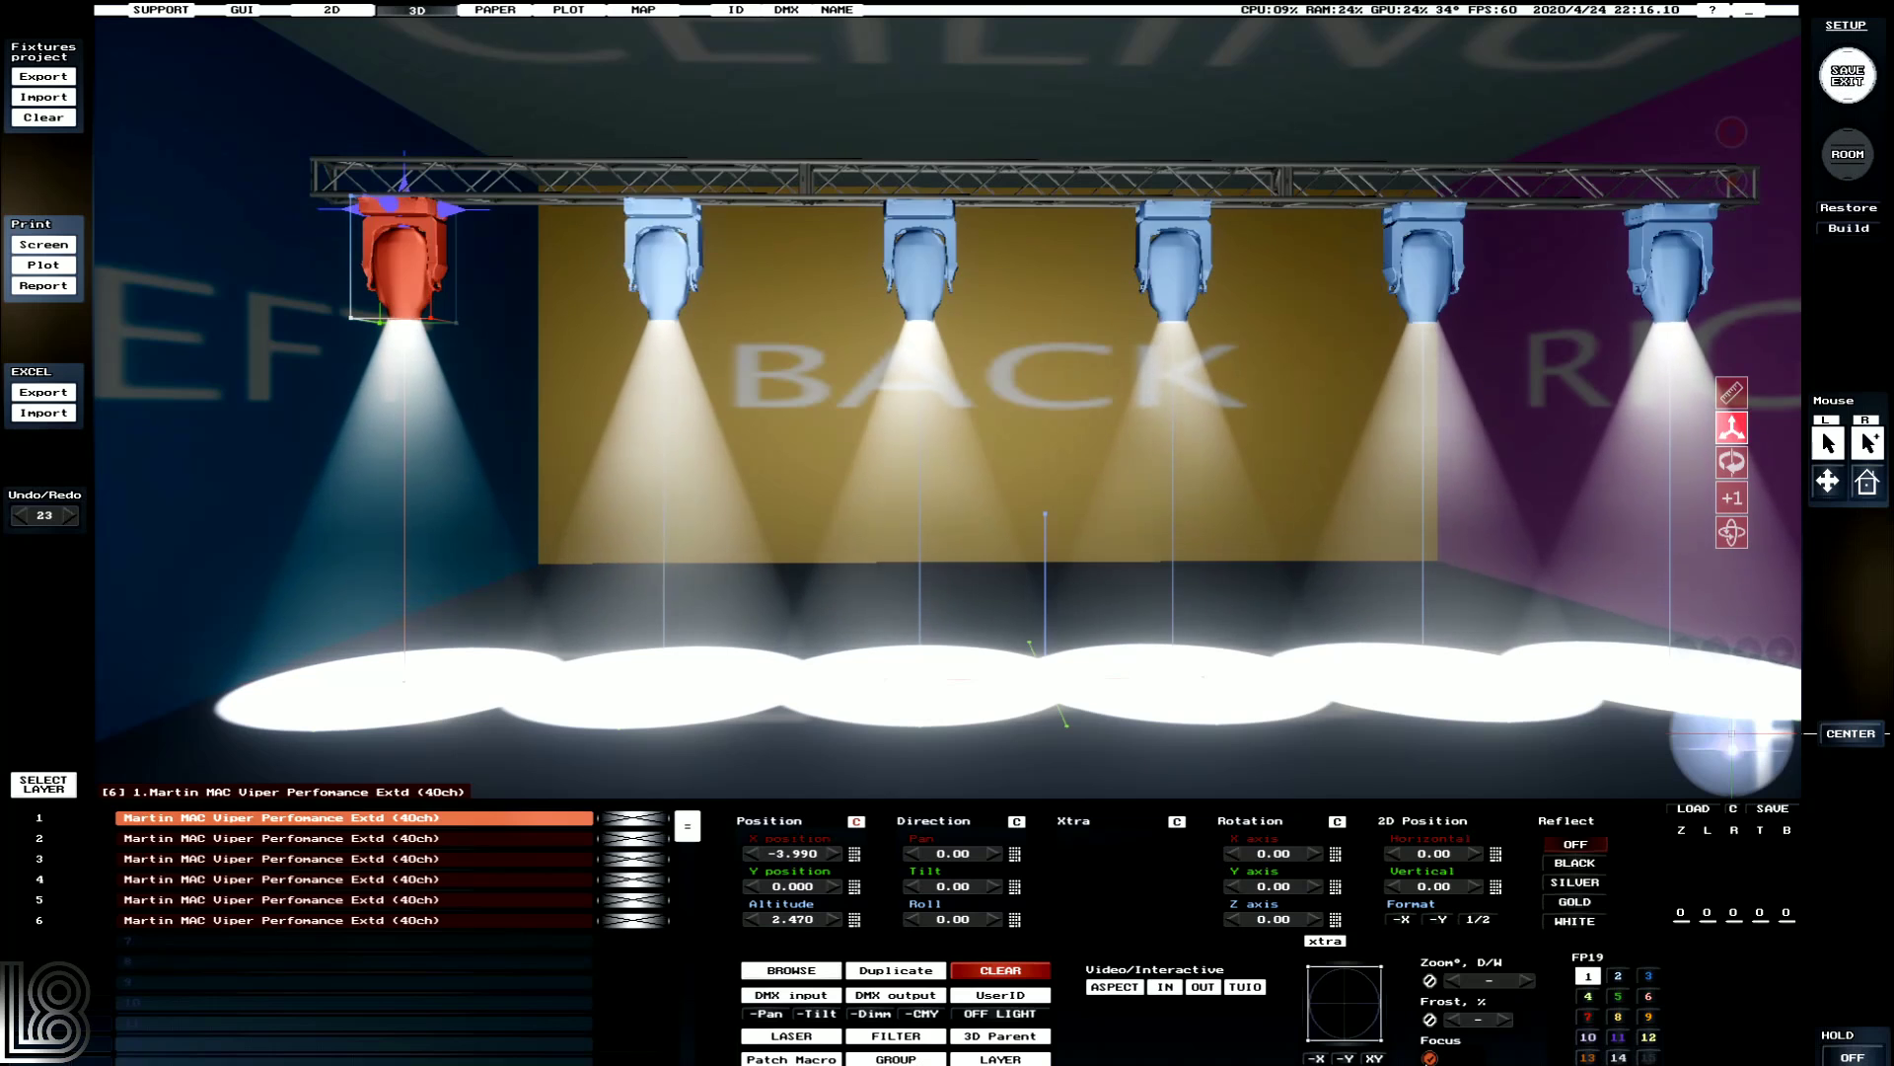
pyautogui.click(1430, 1058)
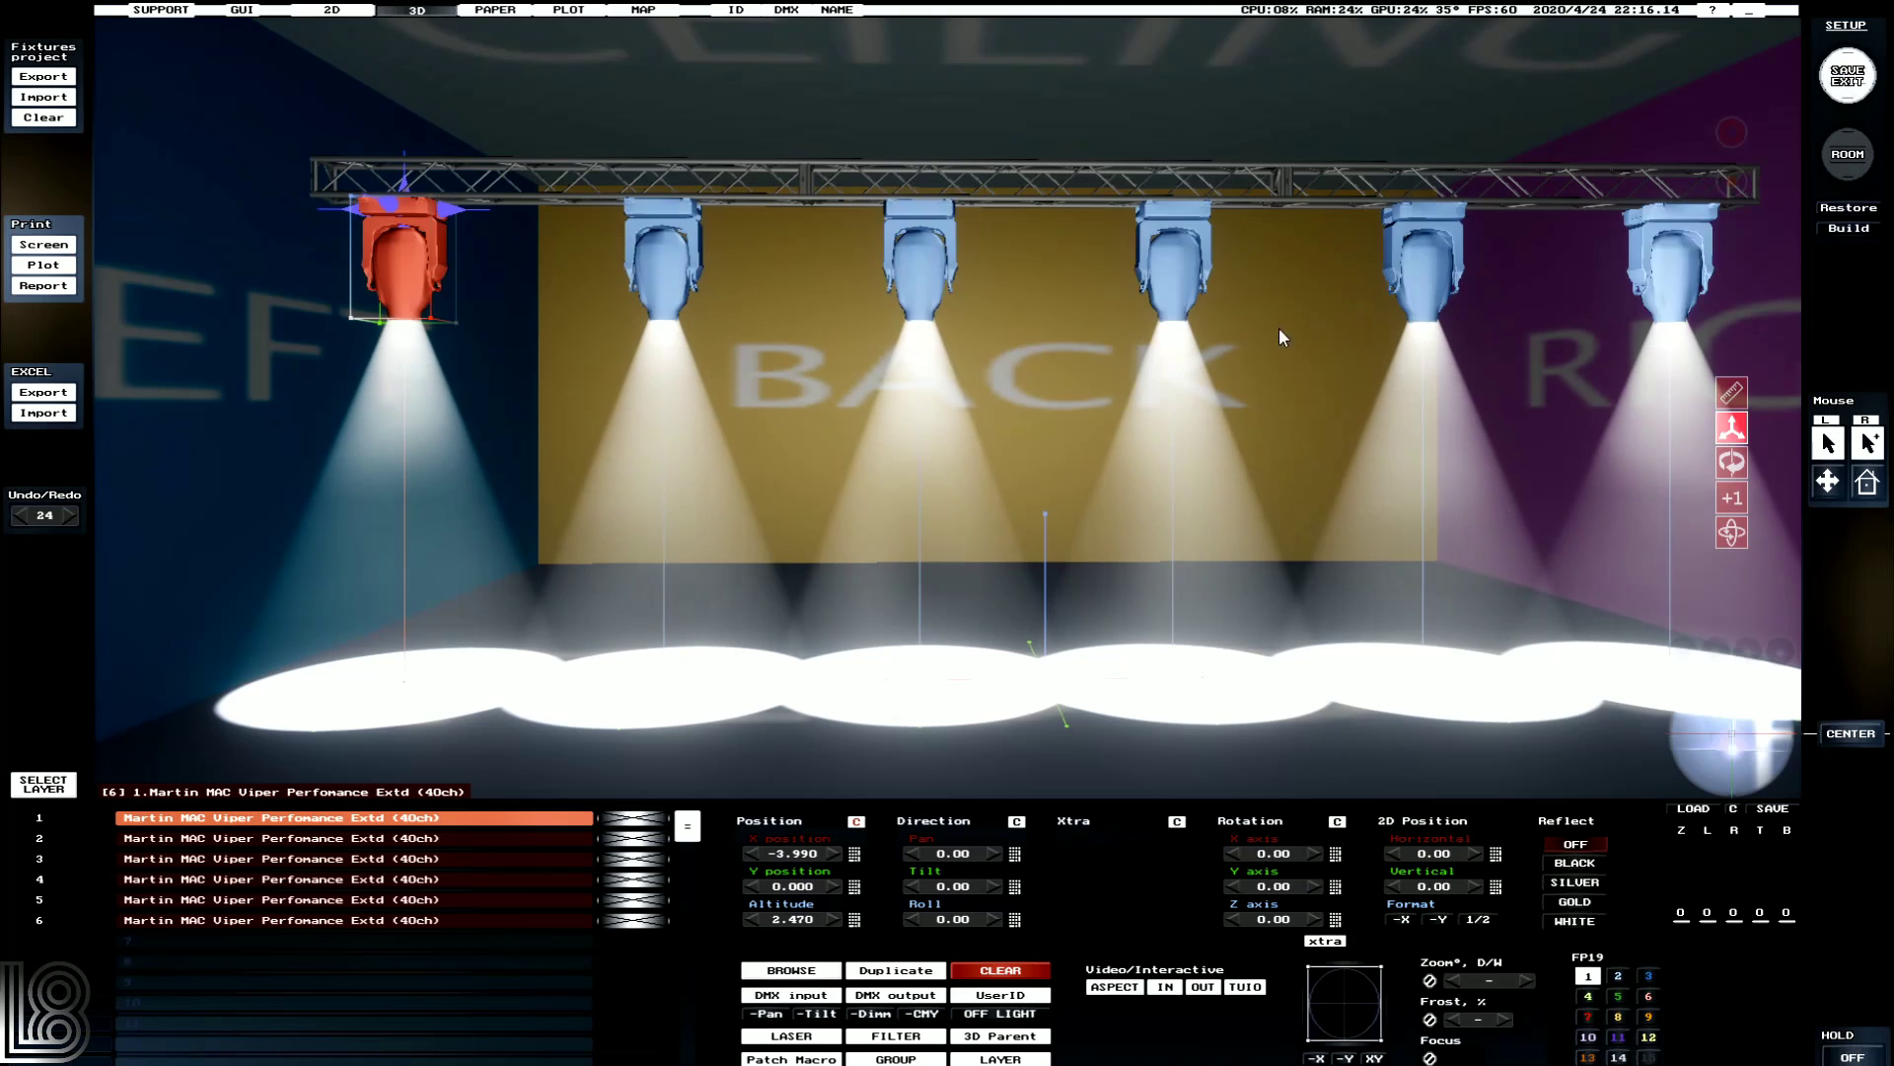
pyautogui.click(800, 997)
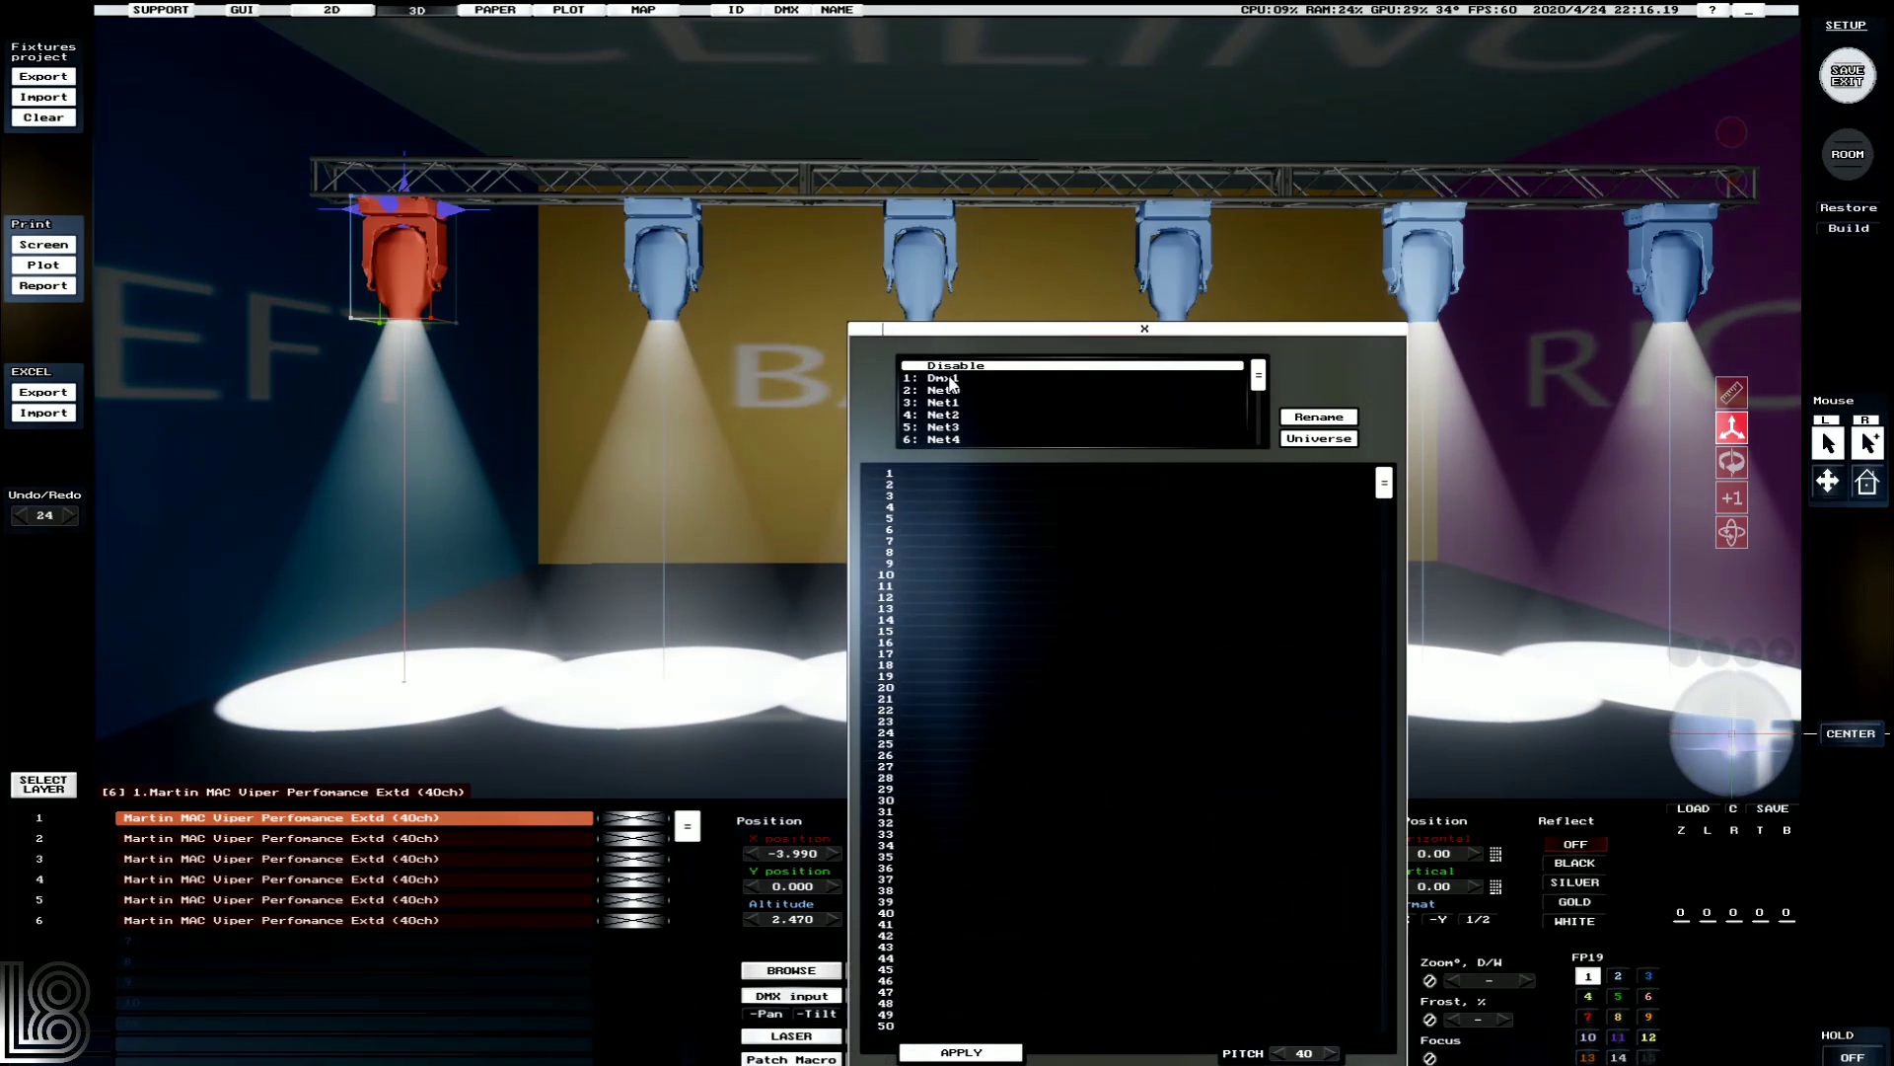
# Patch the fixtures to Dmx1 and set its protocol to sACN universe 1.
pyautogui.click(947, 379)
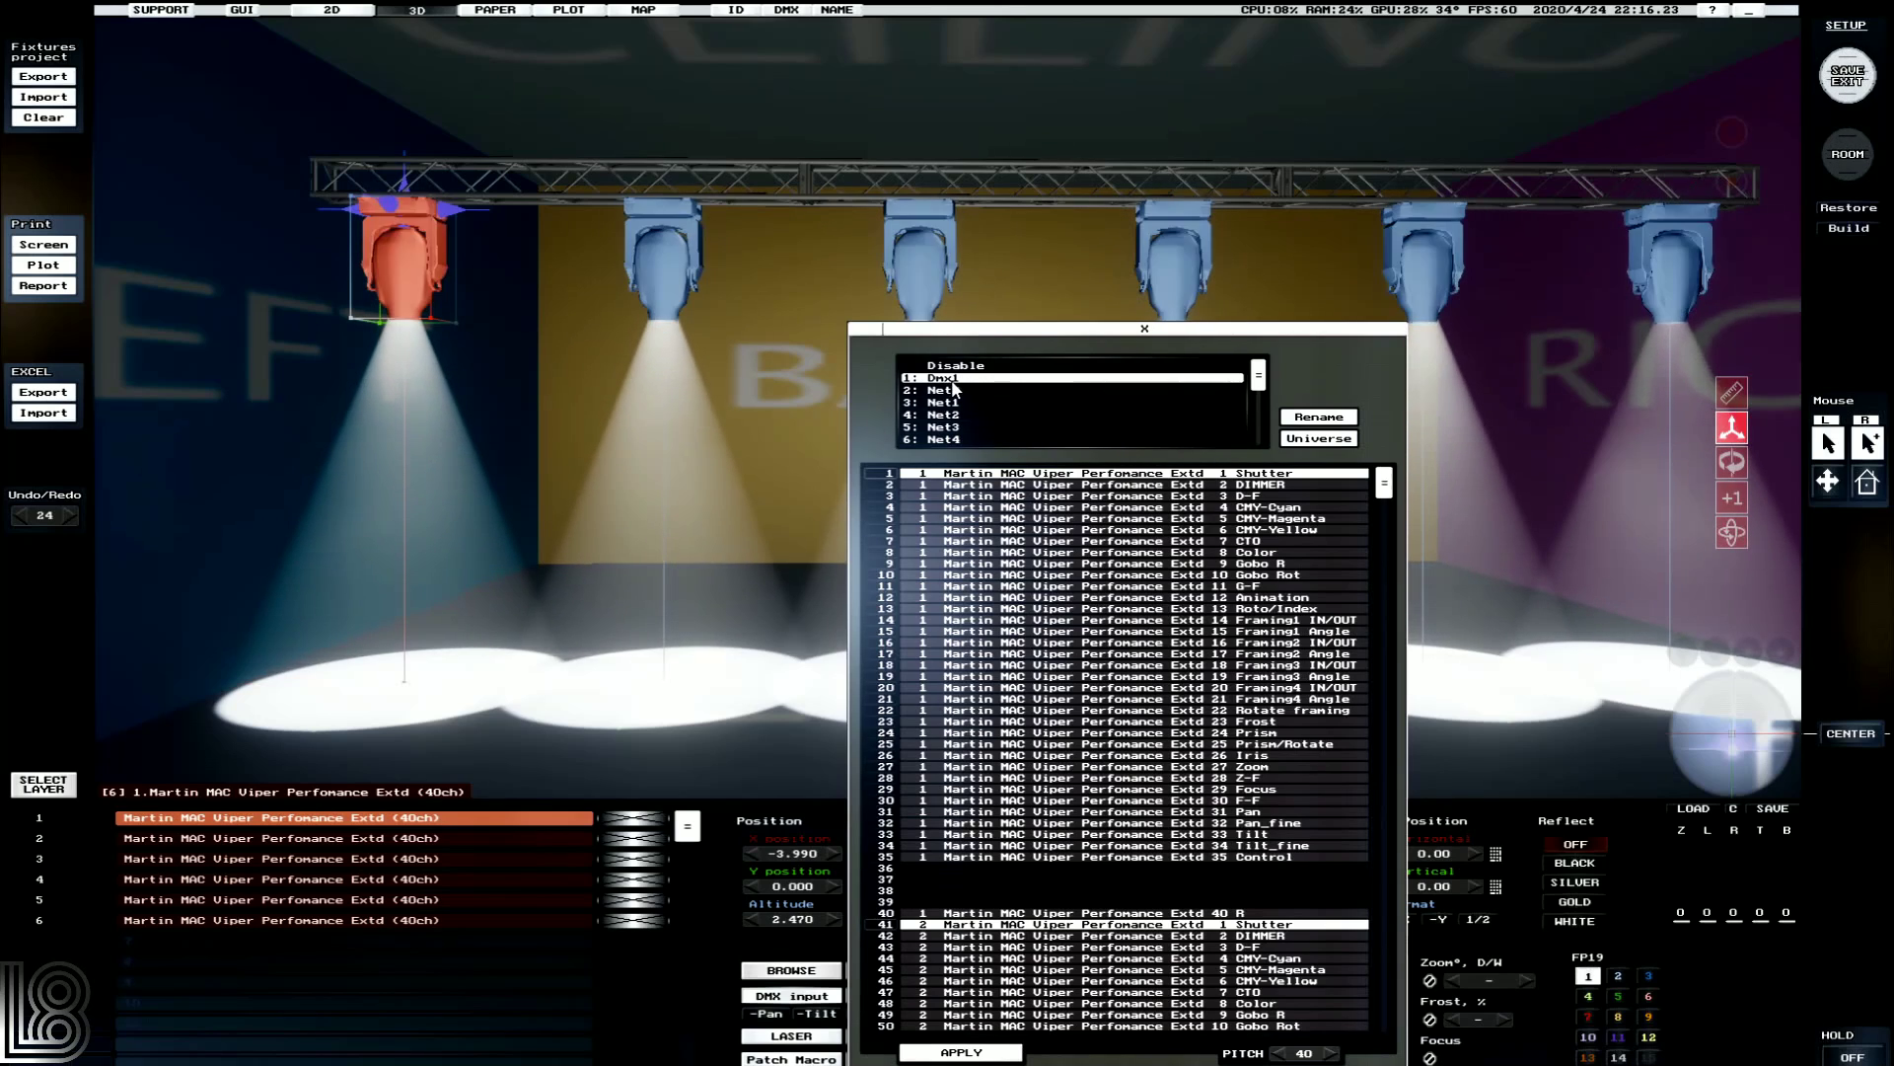
pyautogui.click(1311, 441)
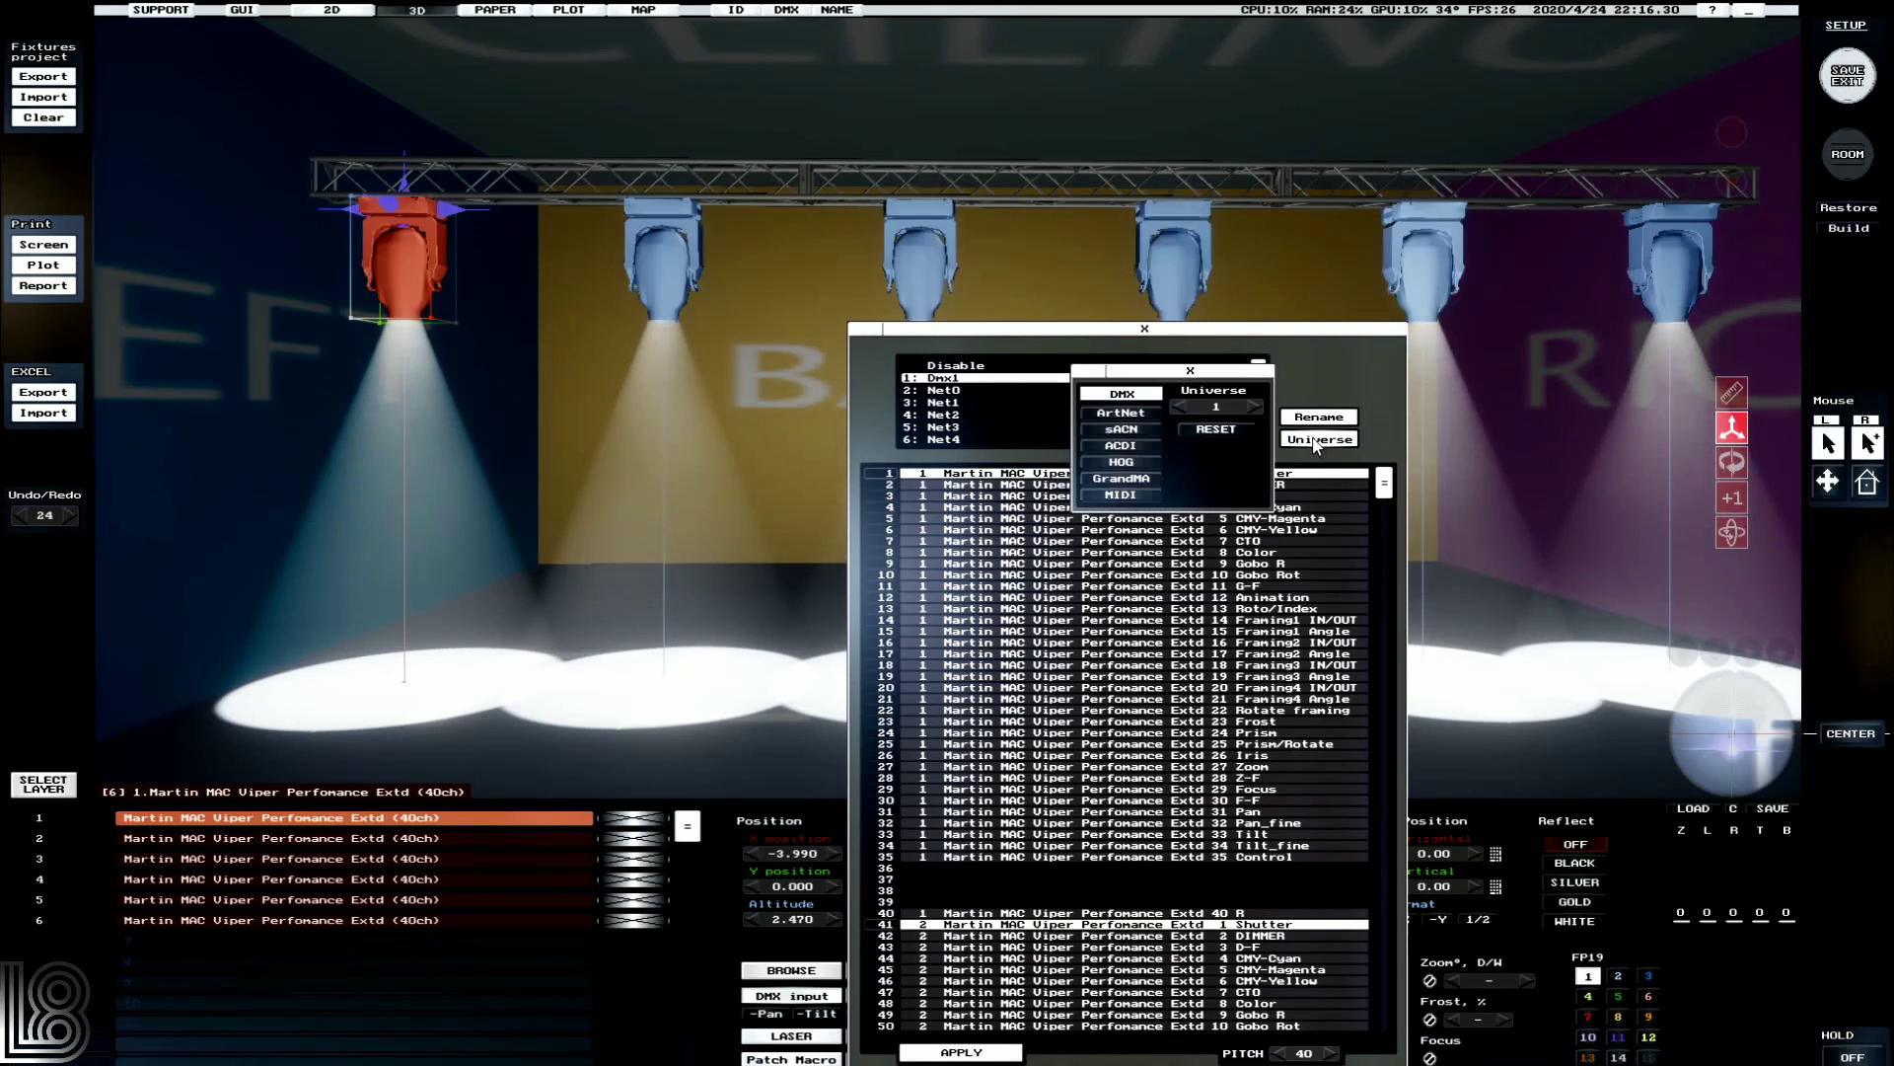
pyautogui.click(1122, 429)
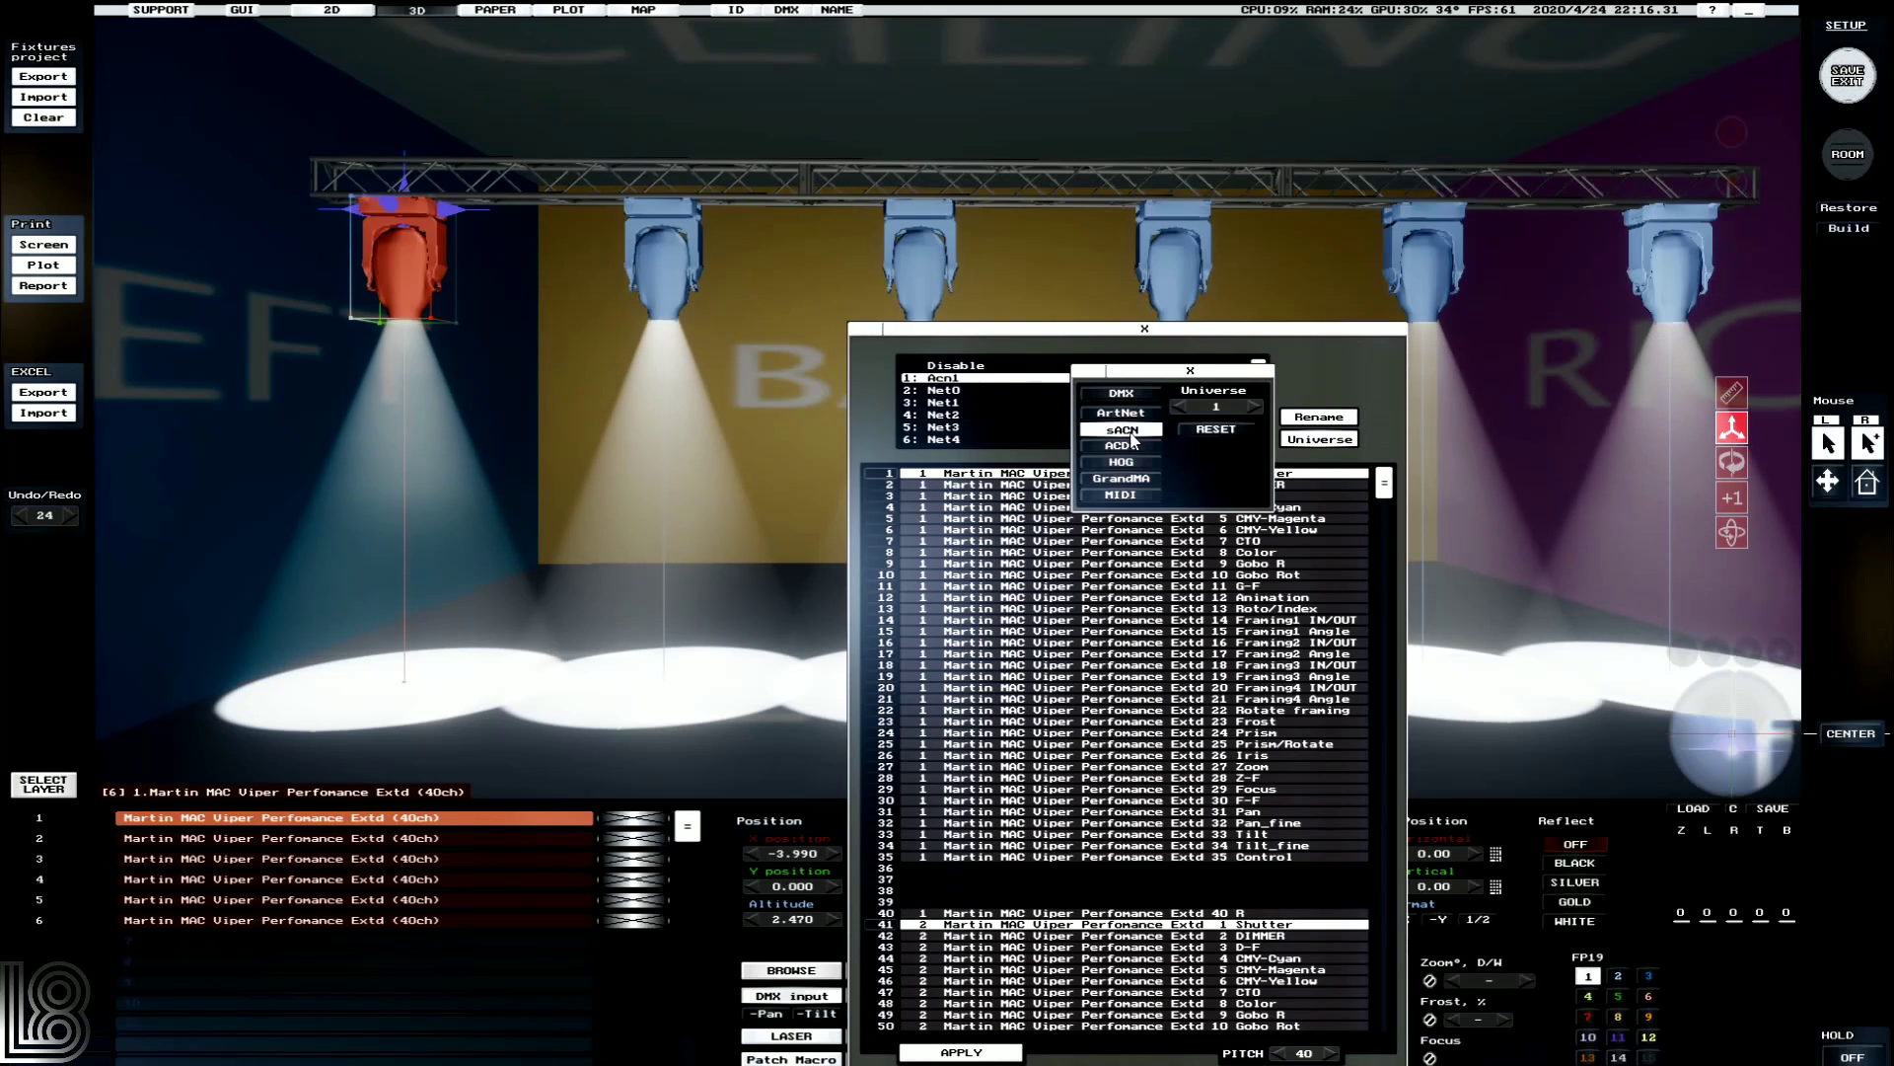
pyautogui.click(1190, 371)
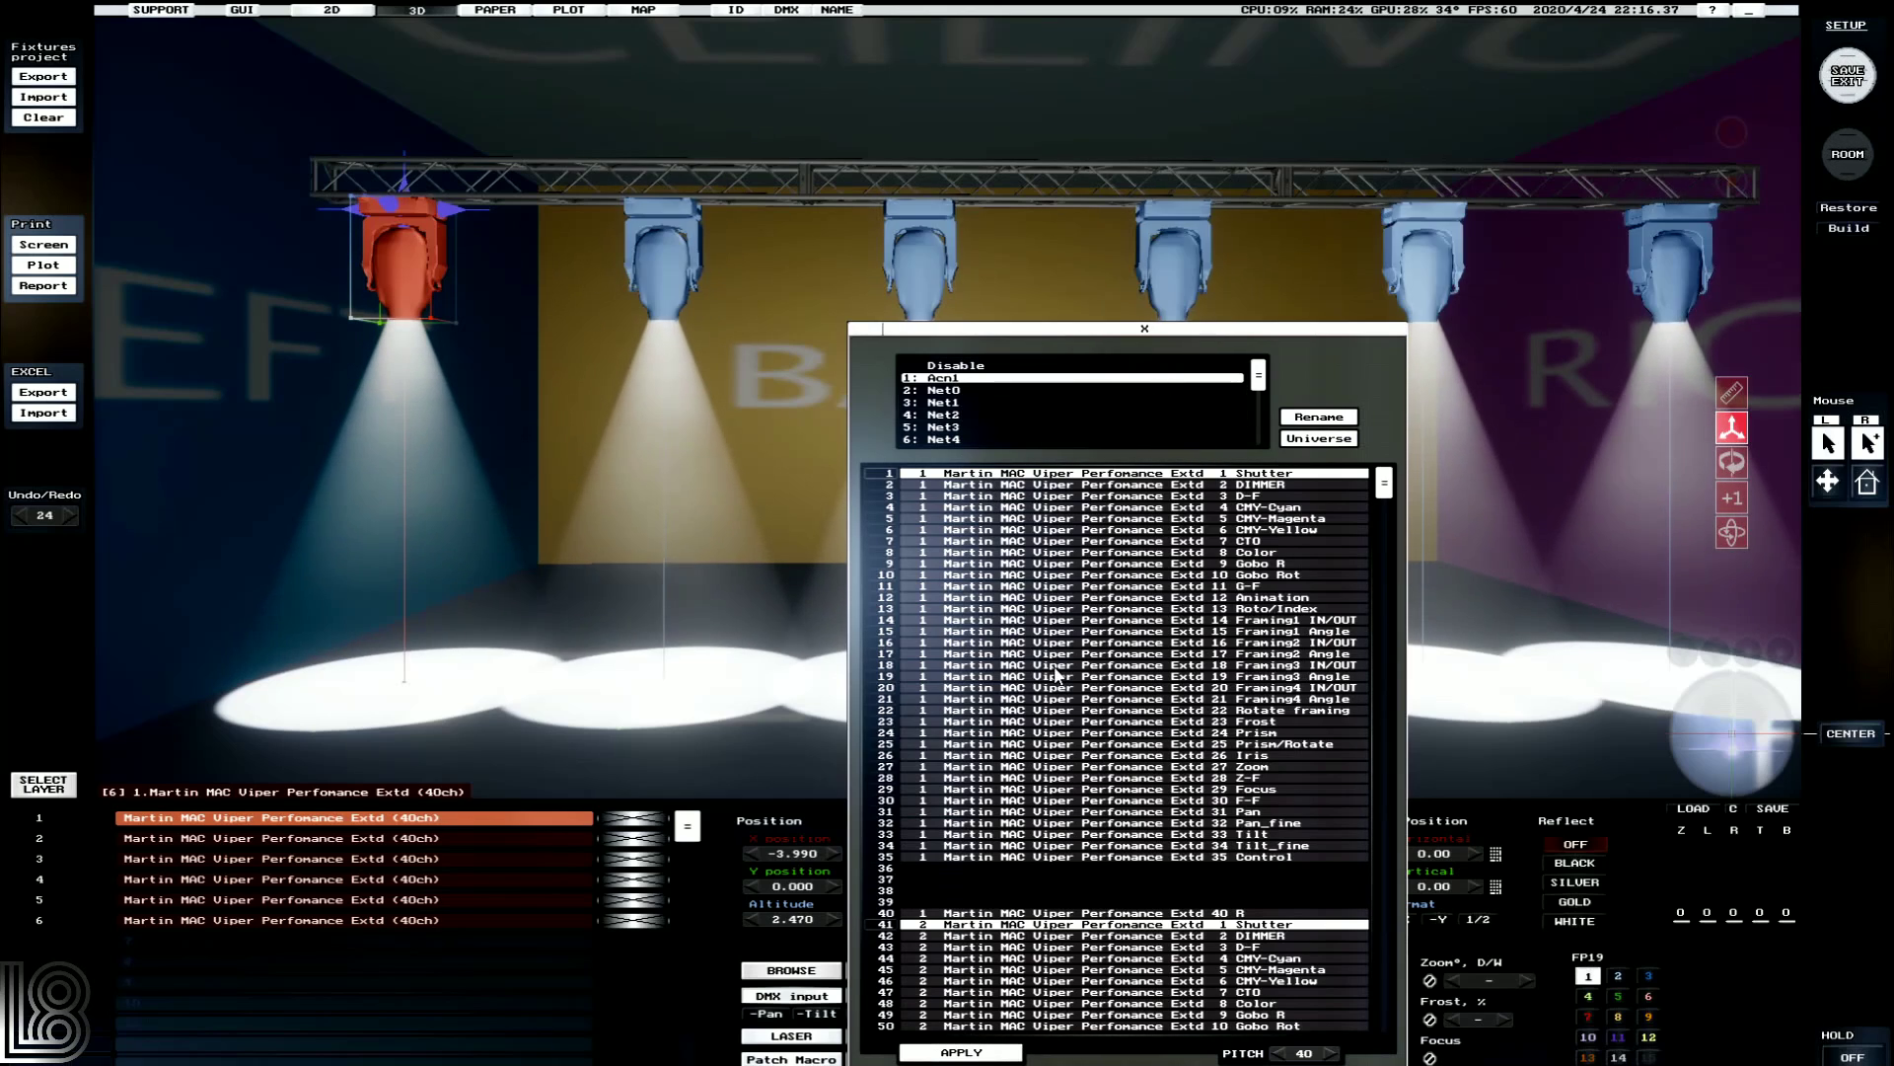
# Apply the patch from address 1 with a 40-channel pitch.
pyautogui.scroll(-2, 1064, 703)
pyautogui.scroll(-4, 1063, 704)
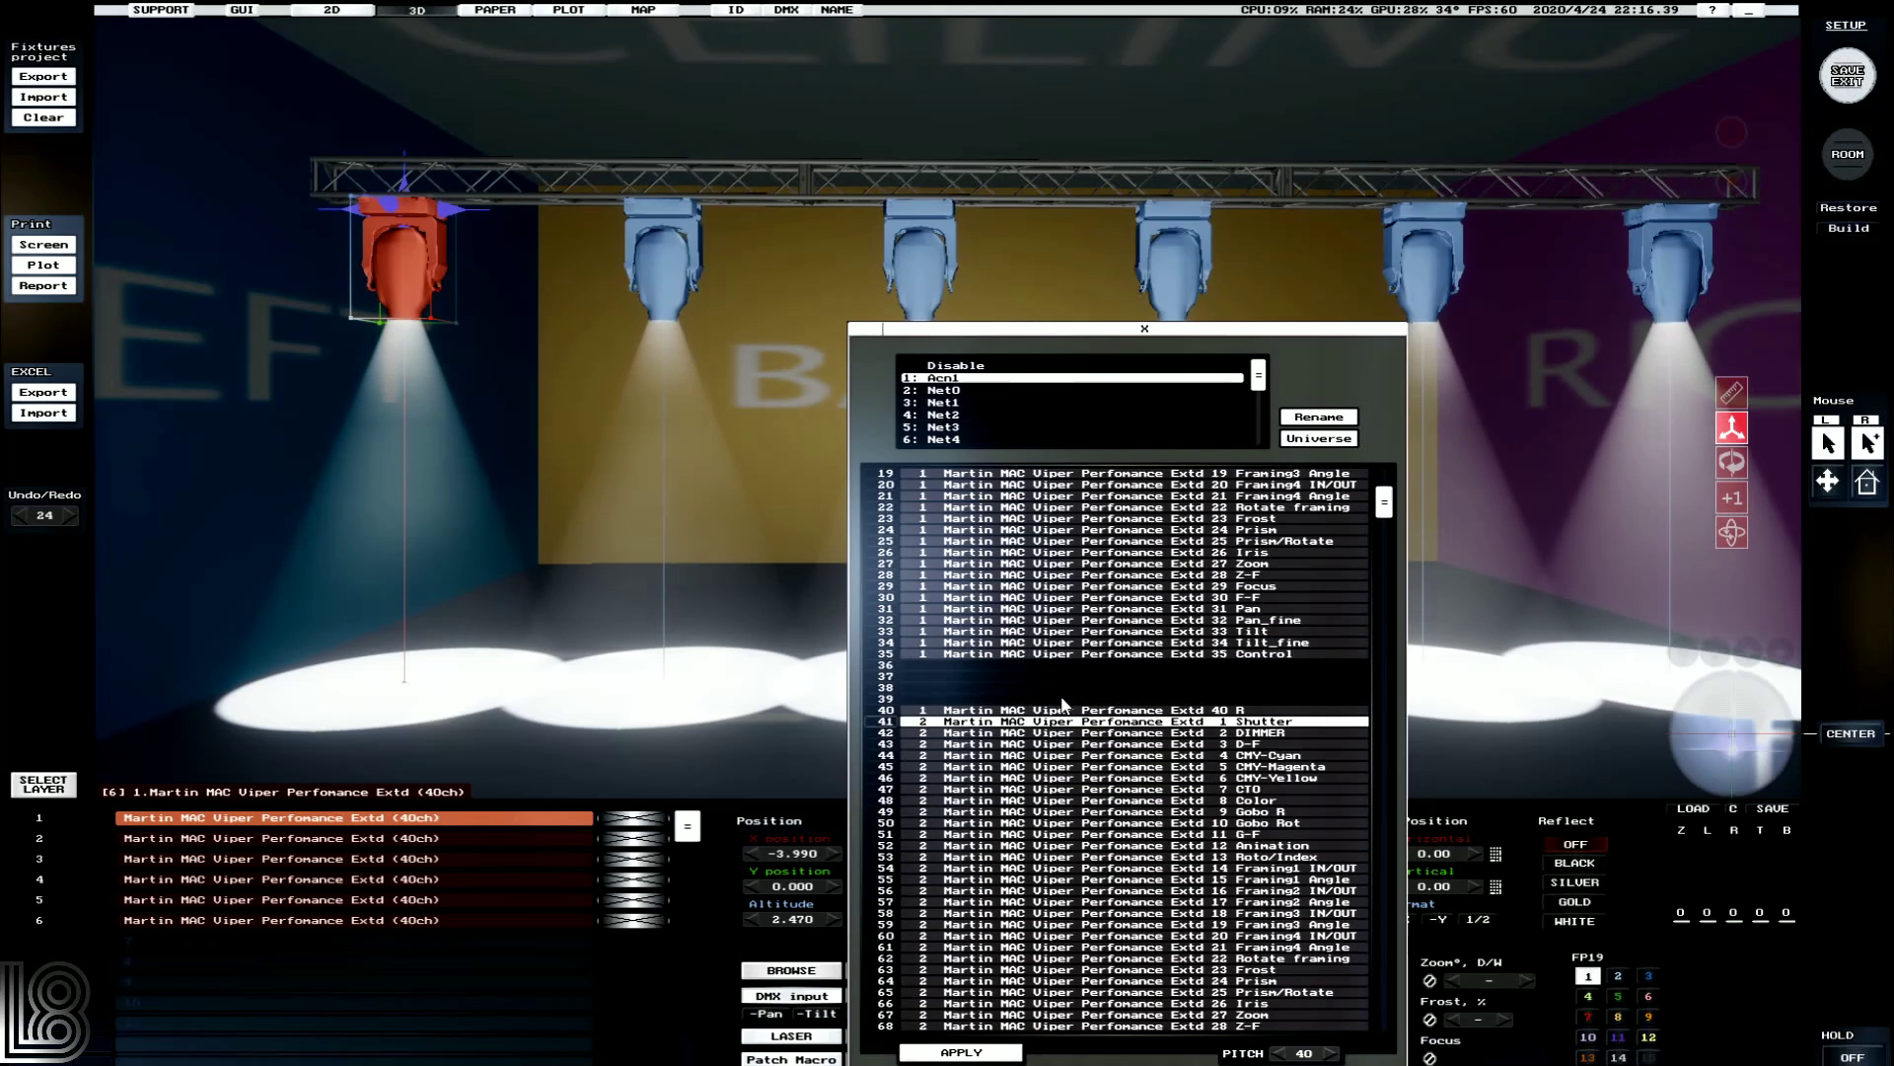
pyautogui.scroll(6, 1063, 704)
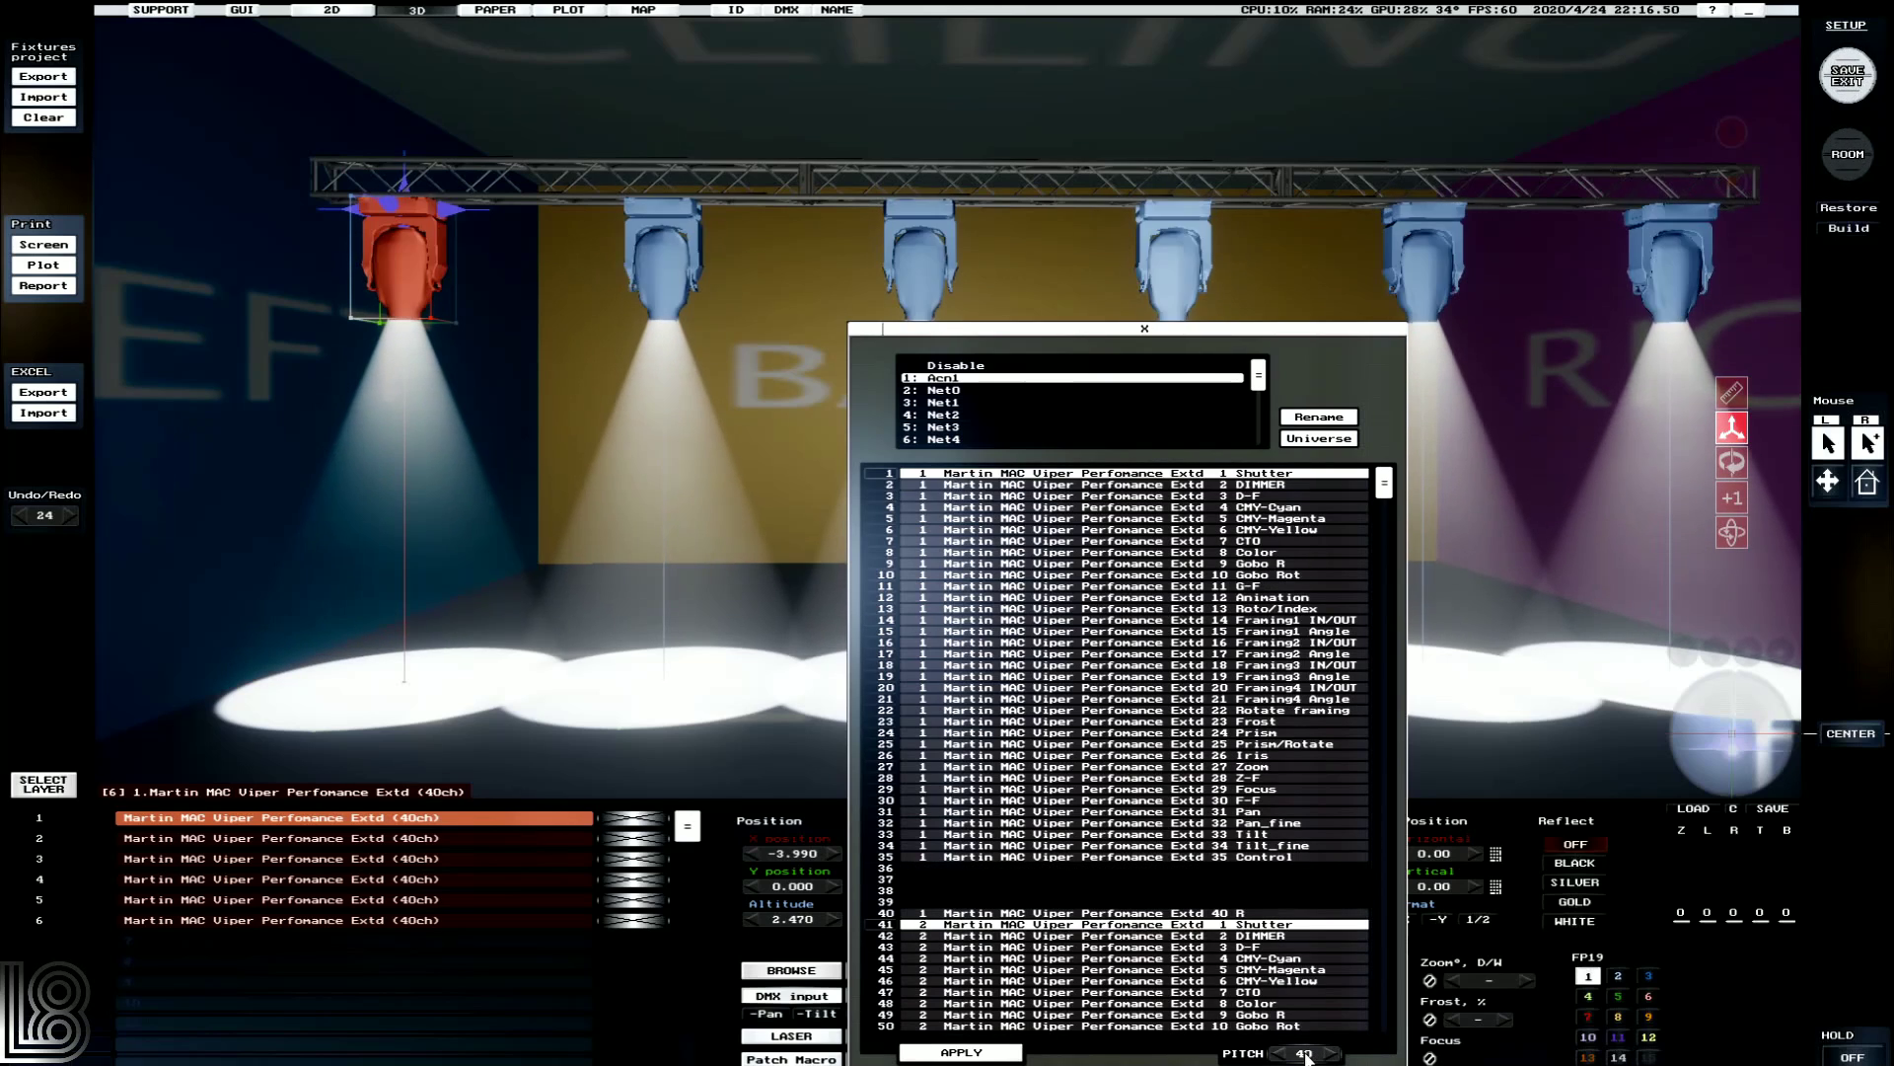
pyautogui.scroll(-20, 1305, 1054)
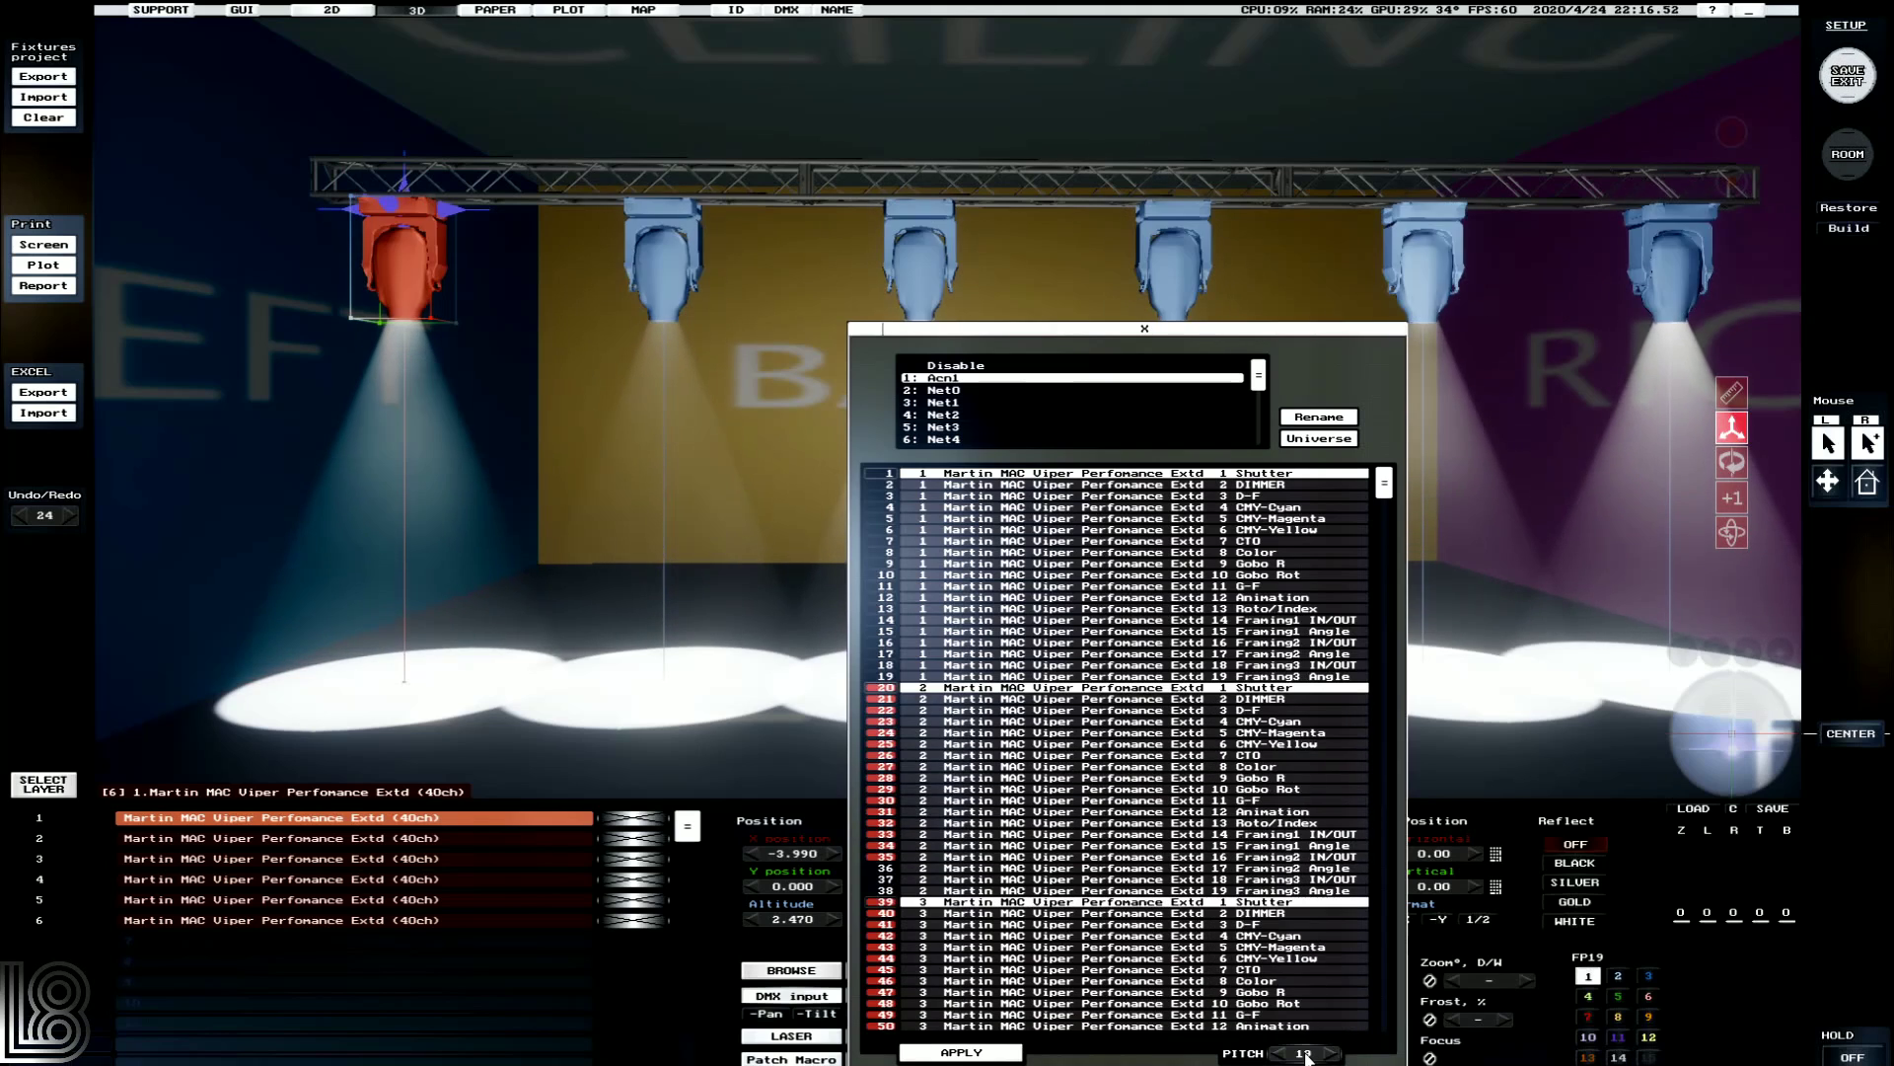
pyautogui.scroll(-11, 1305, 1054)
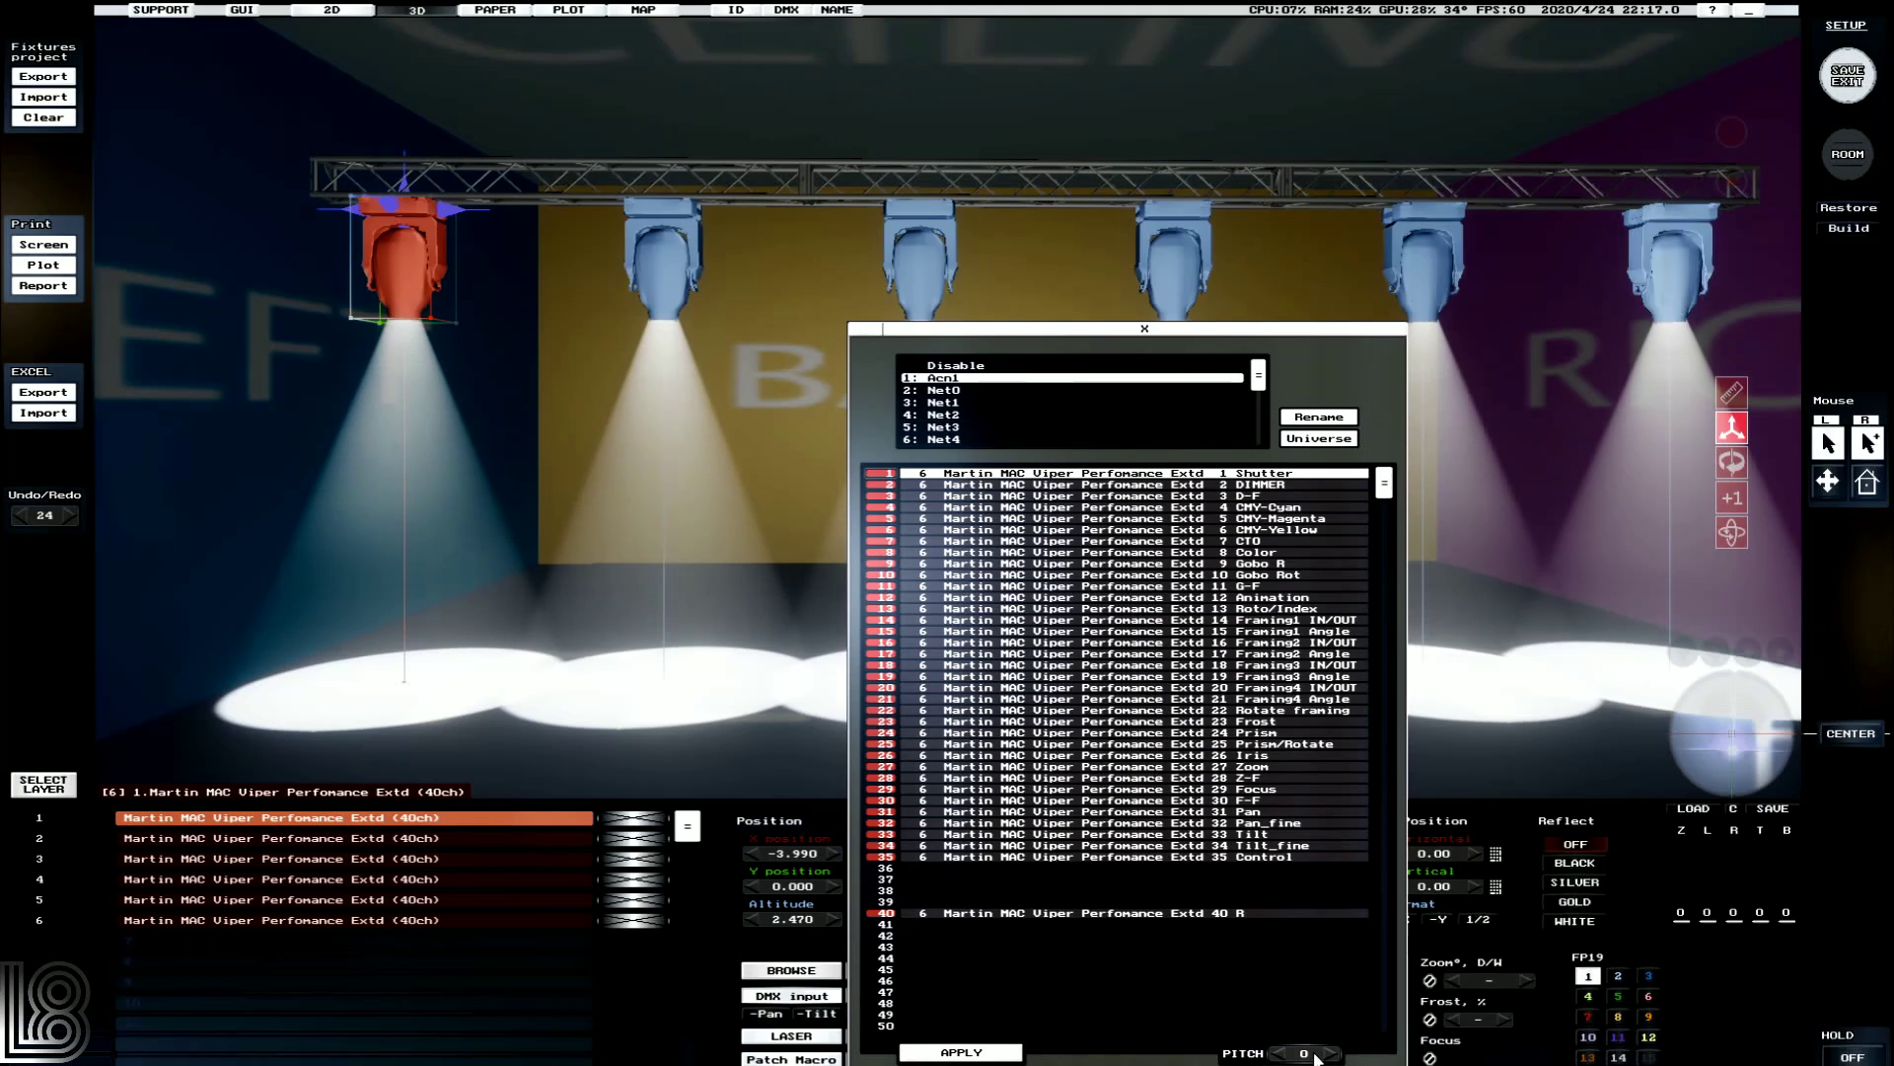
pyautogui.scroll(8, 1314, 1058)
pyautogui.scroll(20, 1314, 1058)
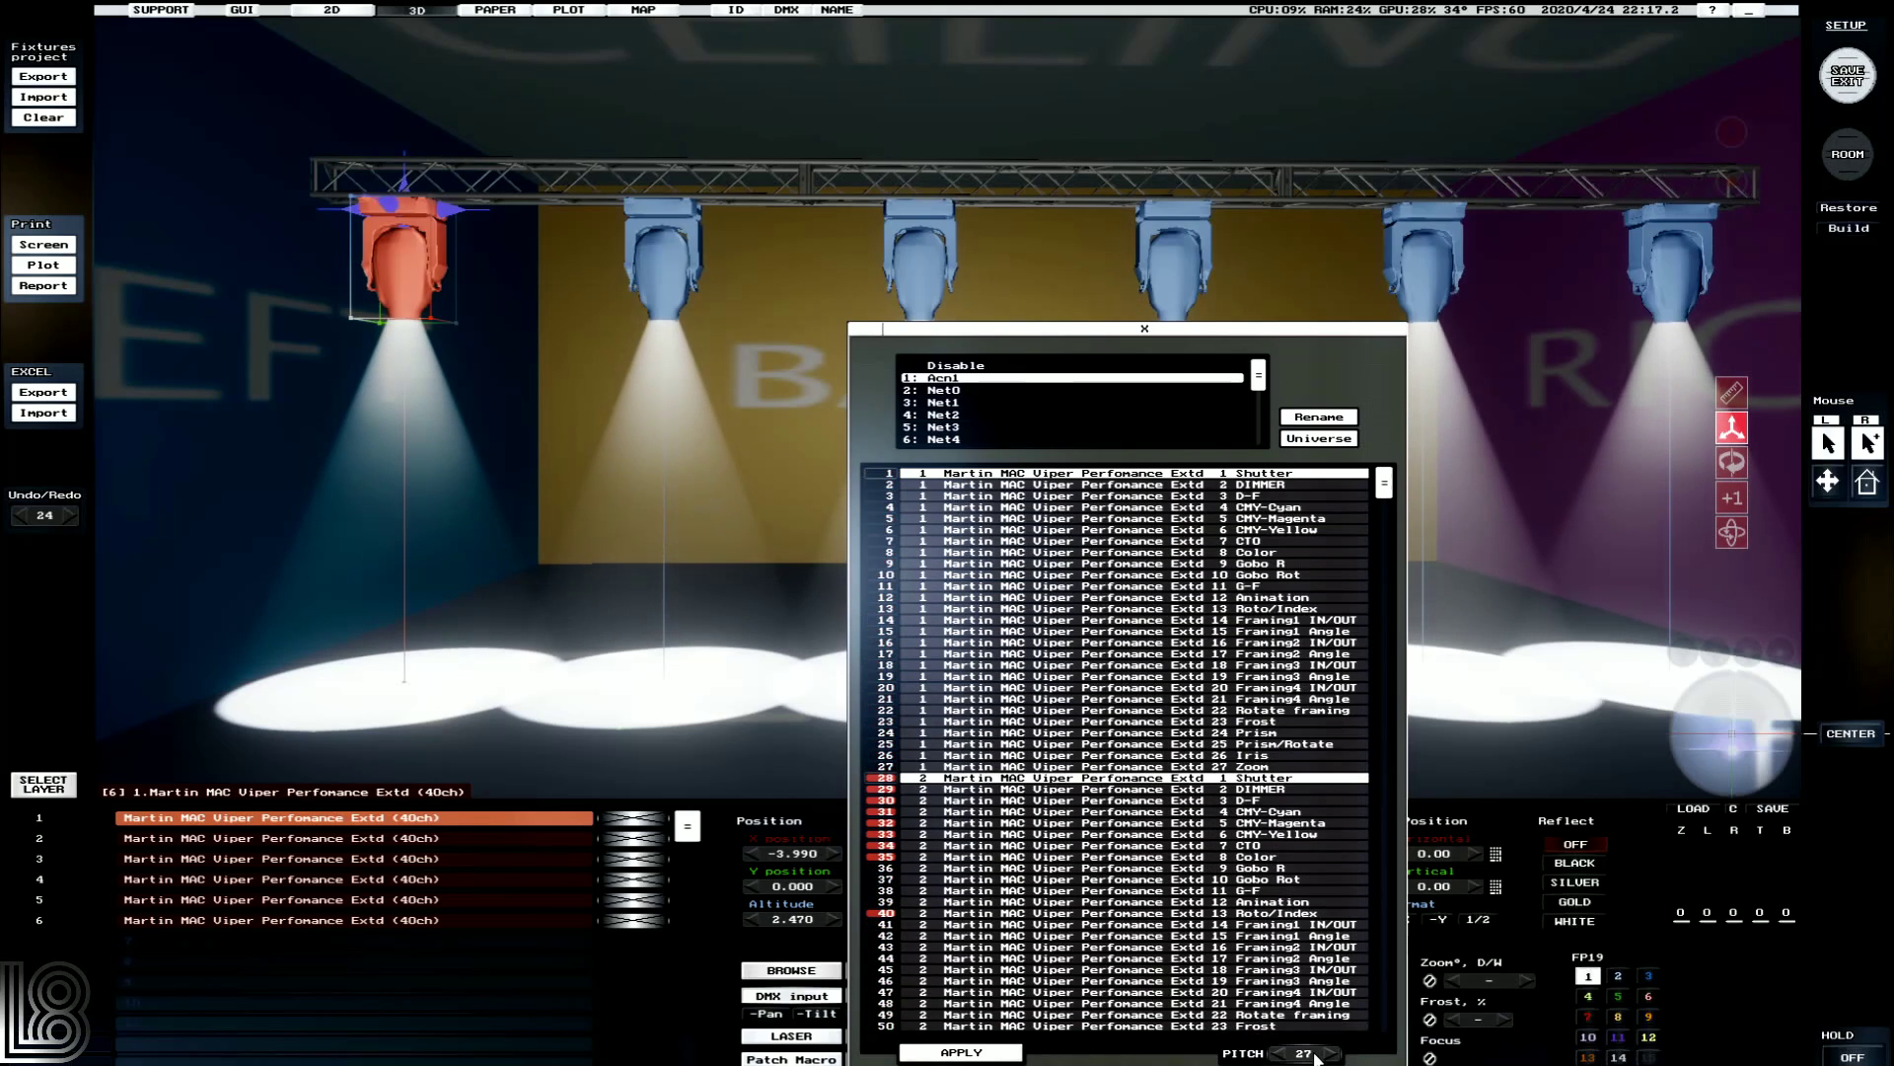
pyautogui.scroll(8, 1316, 1058)
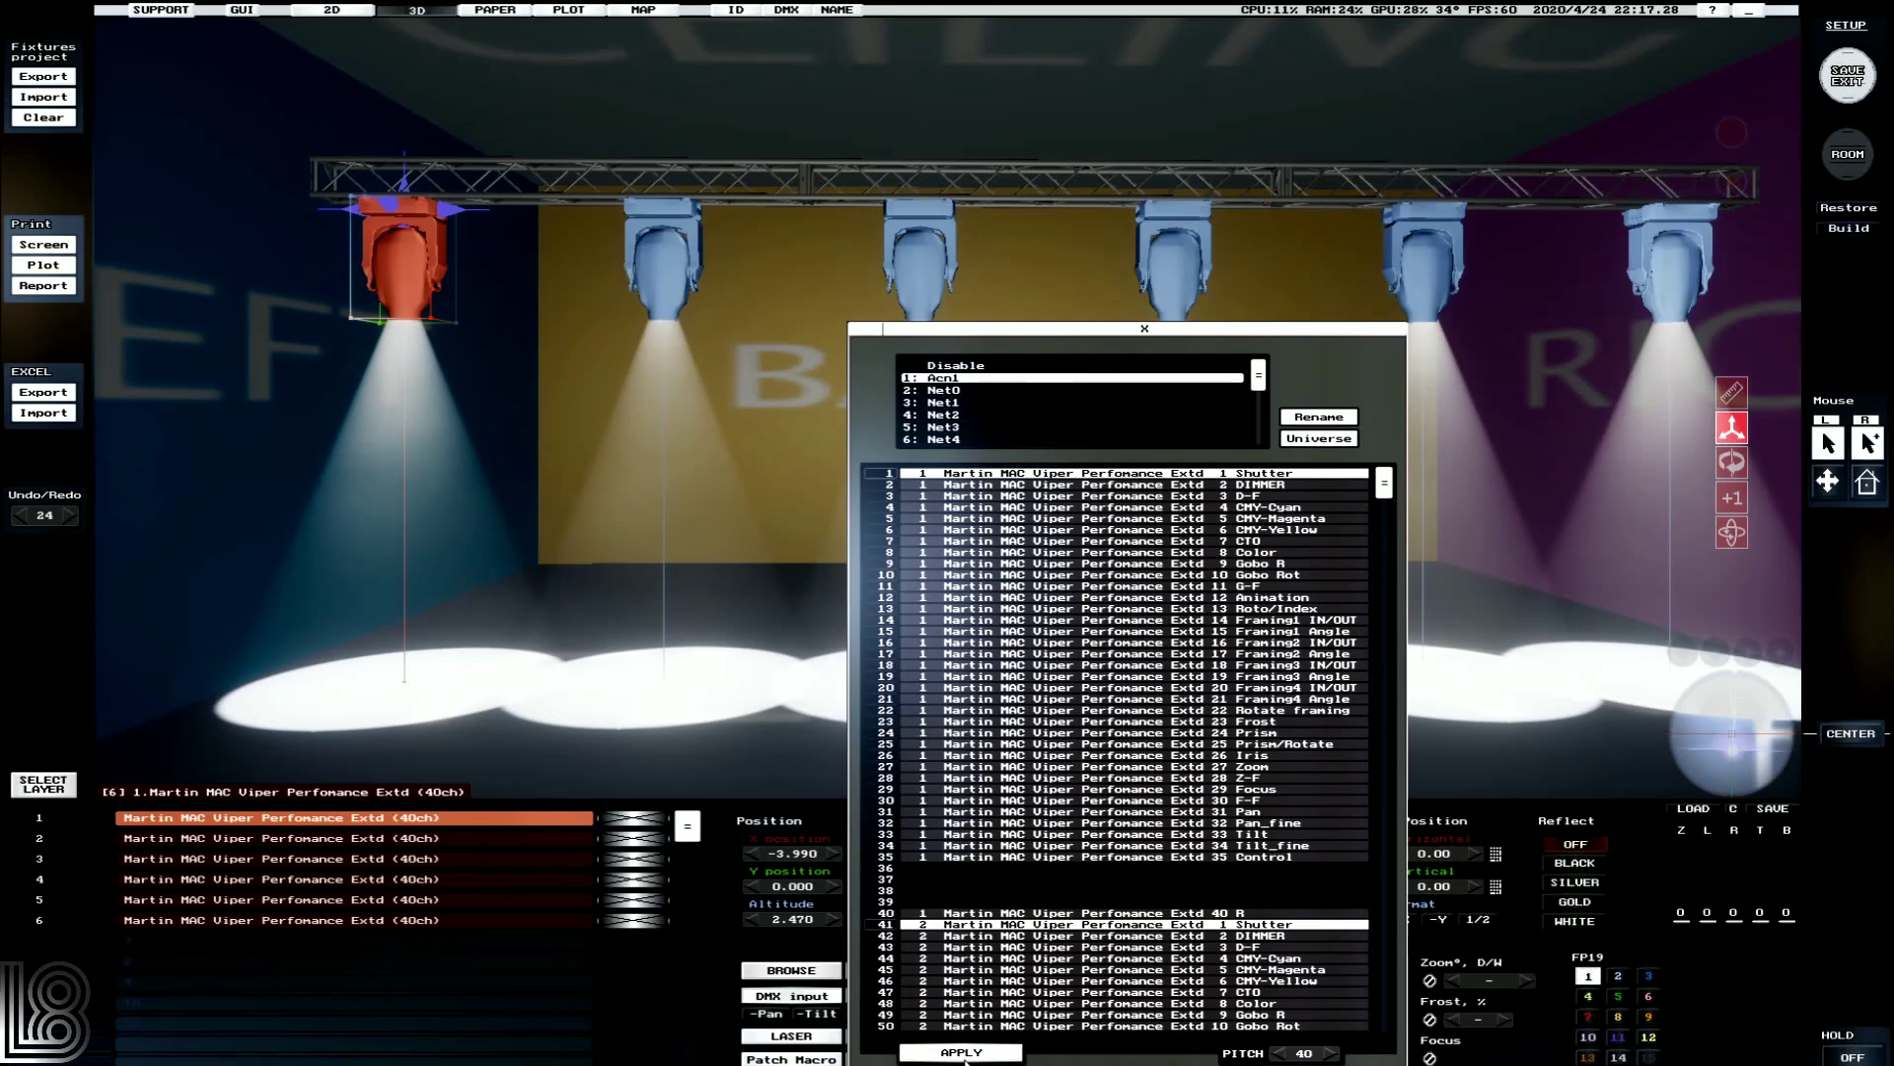
pyautogui.click(962, 1053)
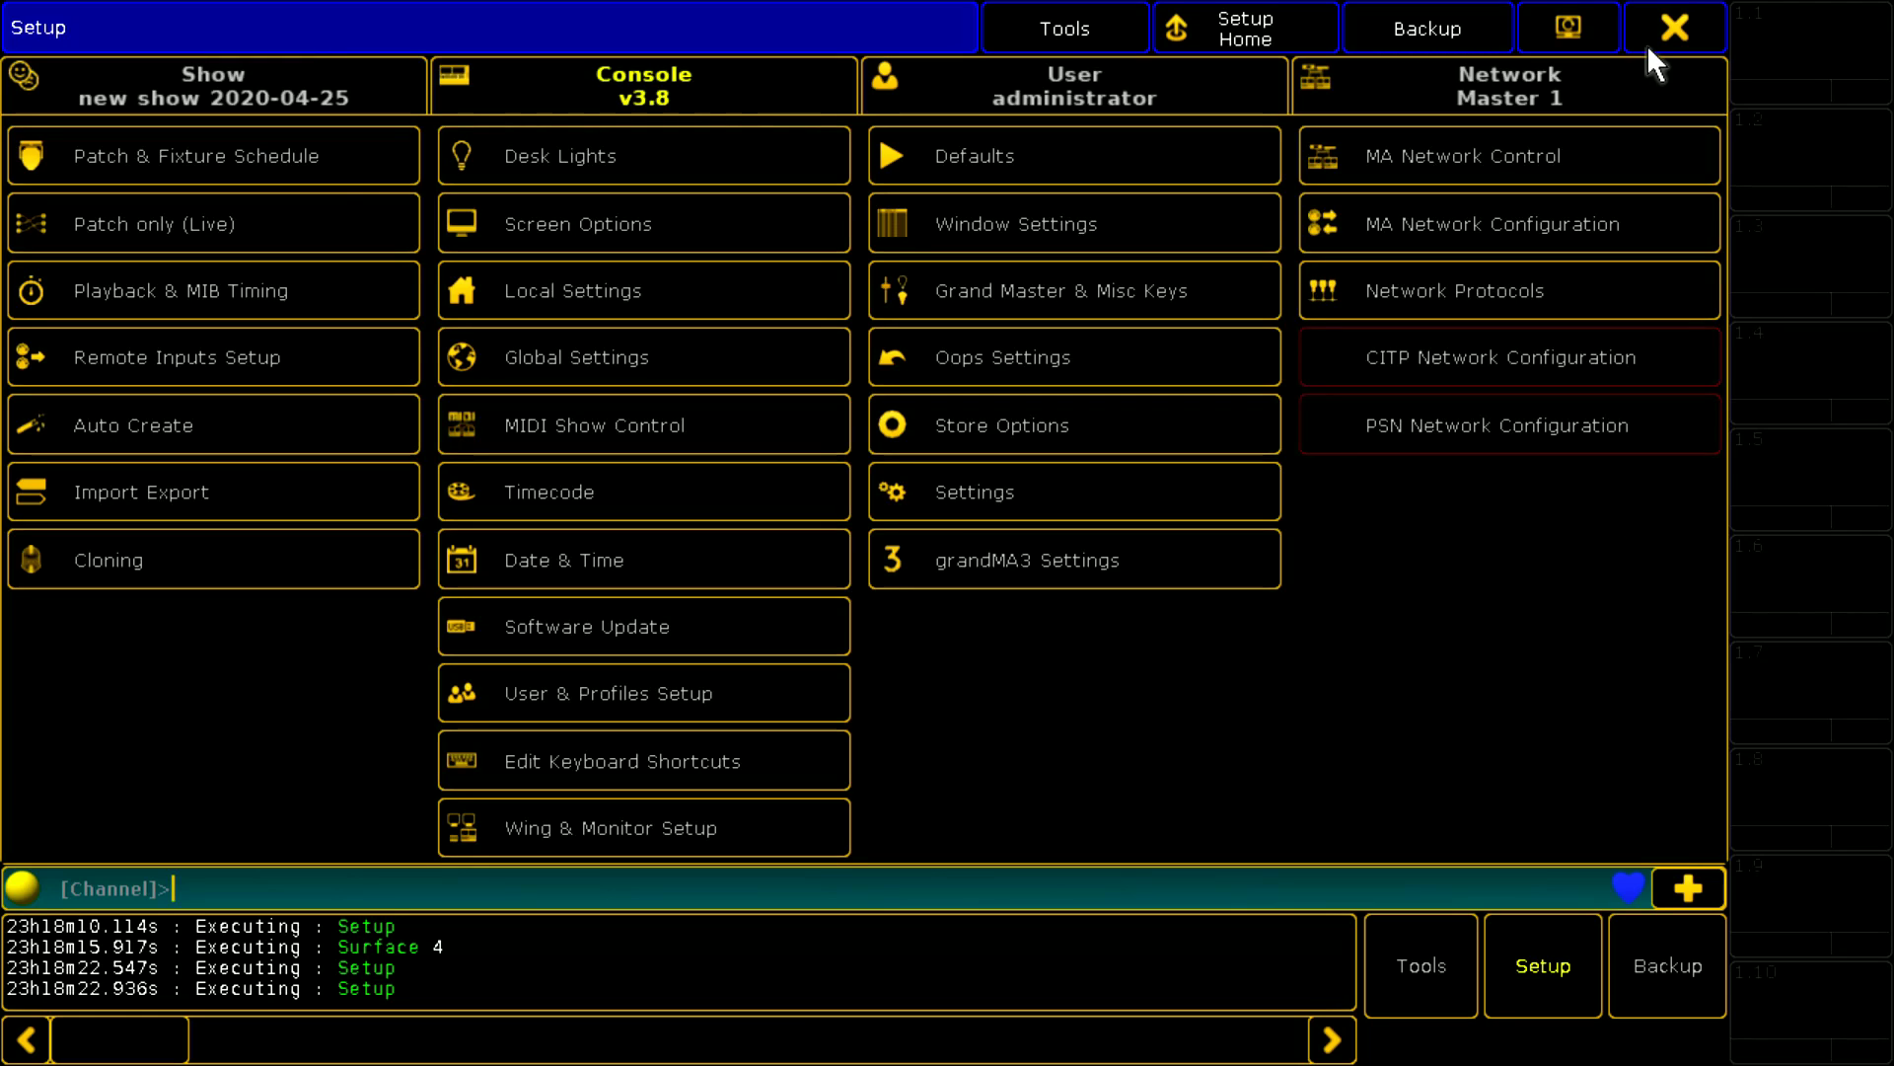
# In Patch & Fixture Schedule, create a new layer named Vipers.
pyautogui.click(136, 158)
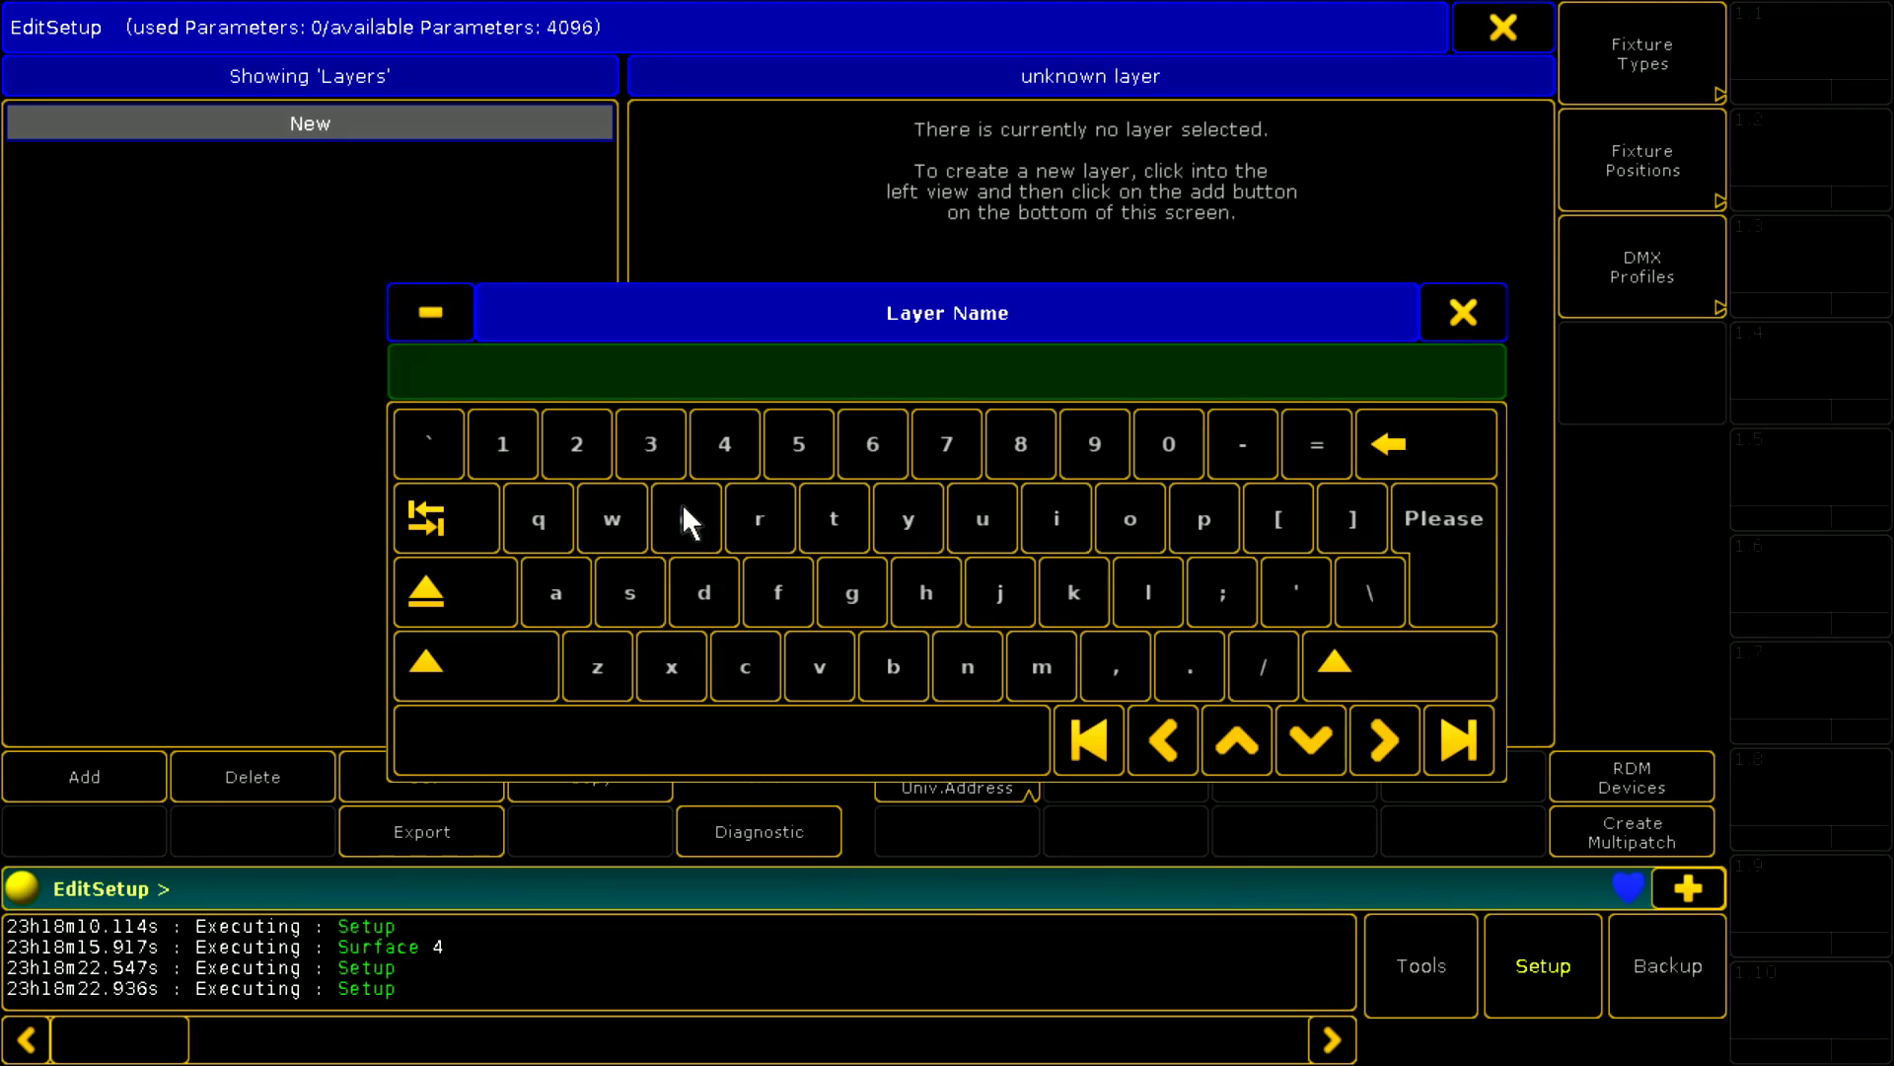
pyautogui.click(435, 657)
pyautogui.click(817, 667)
pyautogui.click(1057, 523)
pyautogui.click(631, 595)
pyautogui.click(1443, 543)
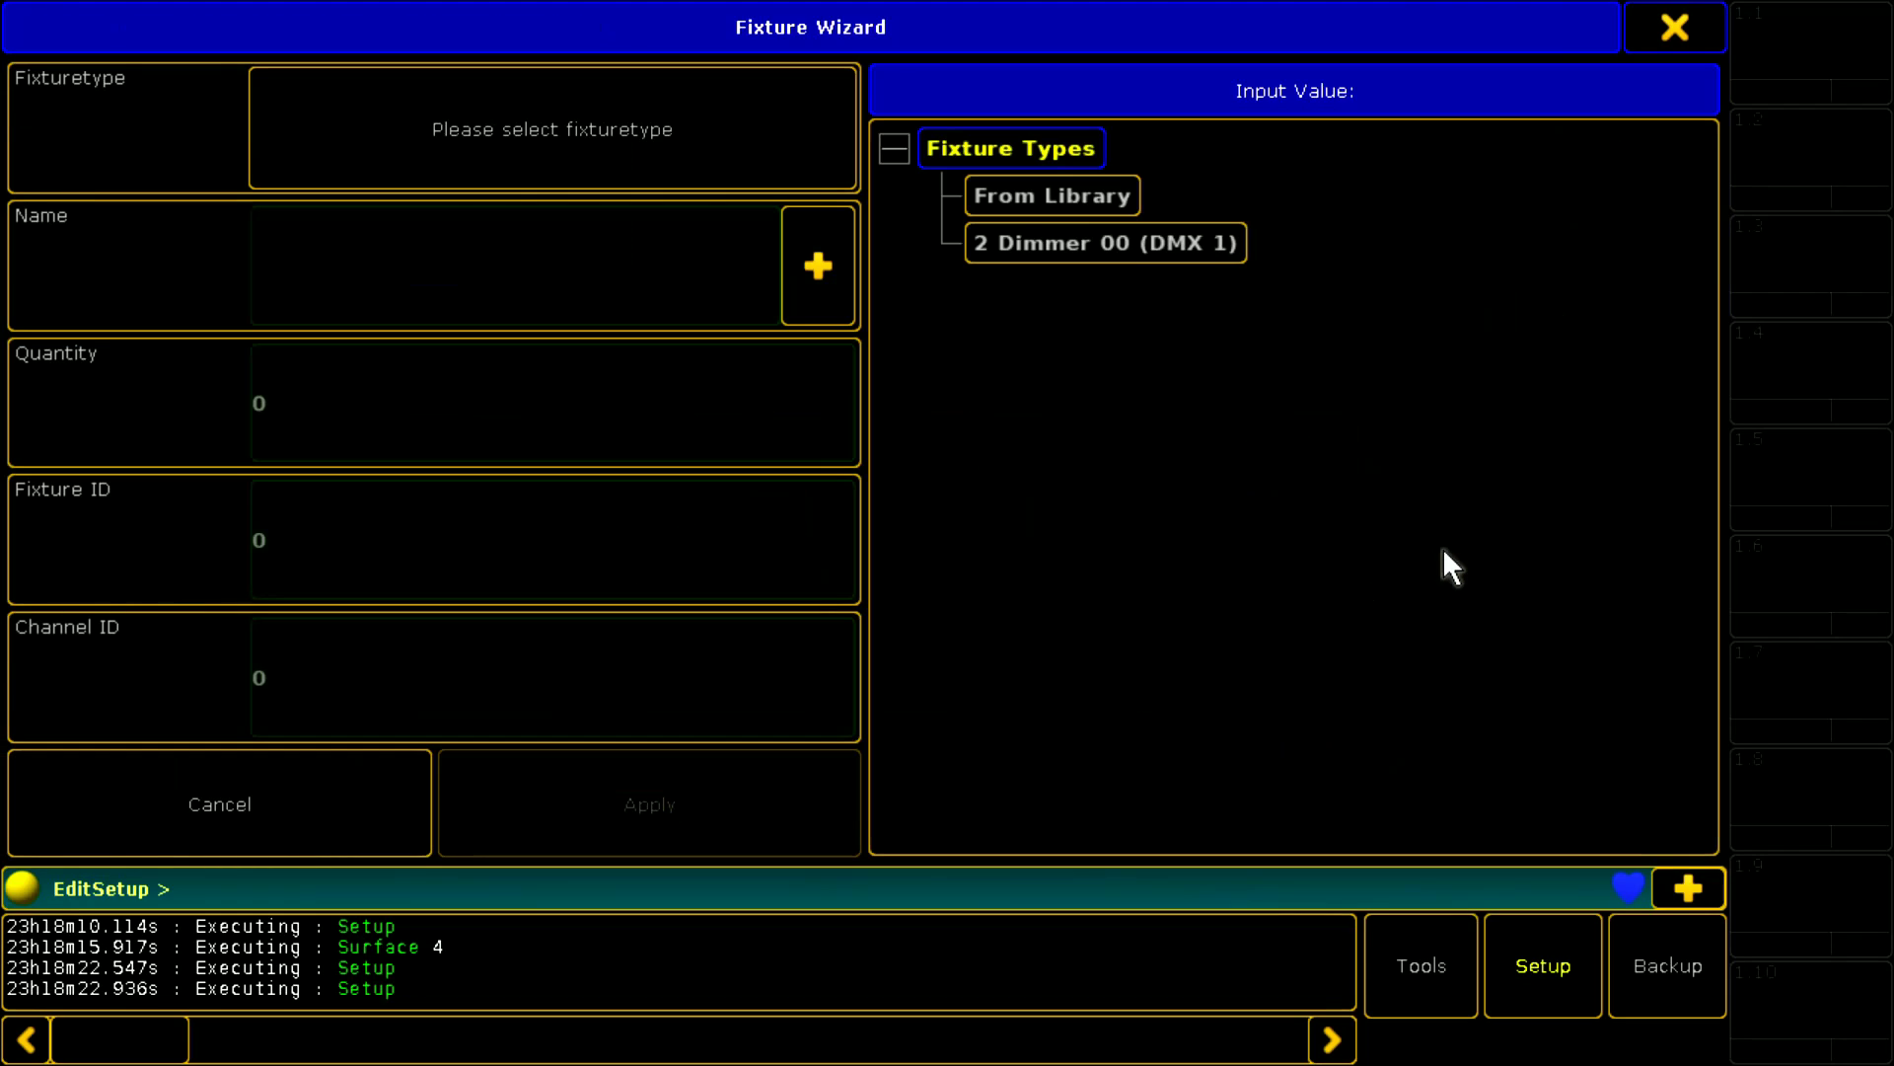
# Filter the library for 'vip' and import Mac Viper Performance 16 bit Extended.
pyautogui.click(1056, 197)
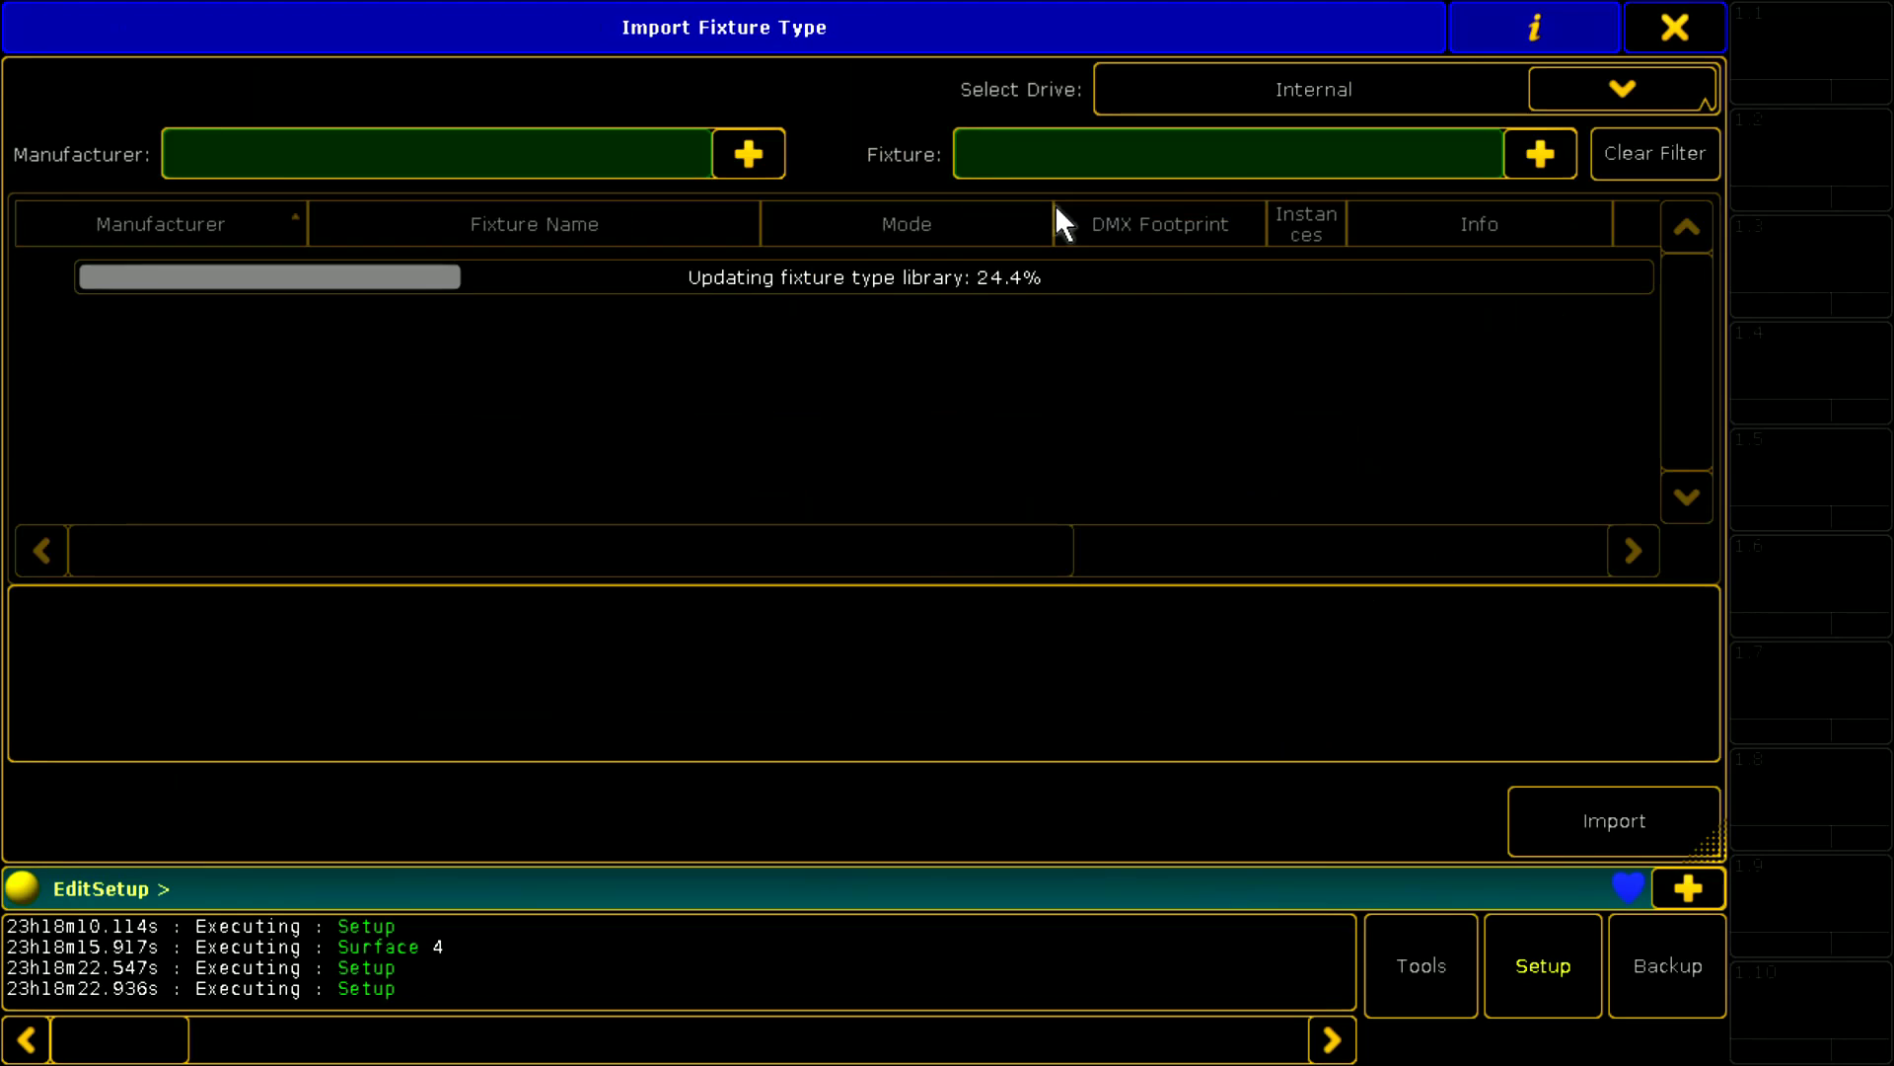
pyautogui.click(1083, 151)
pyautogui.click(1546, 160)
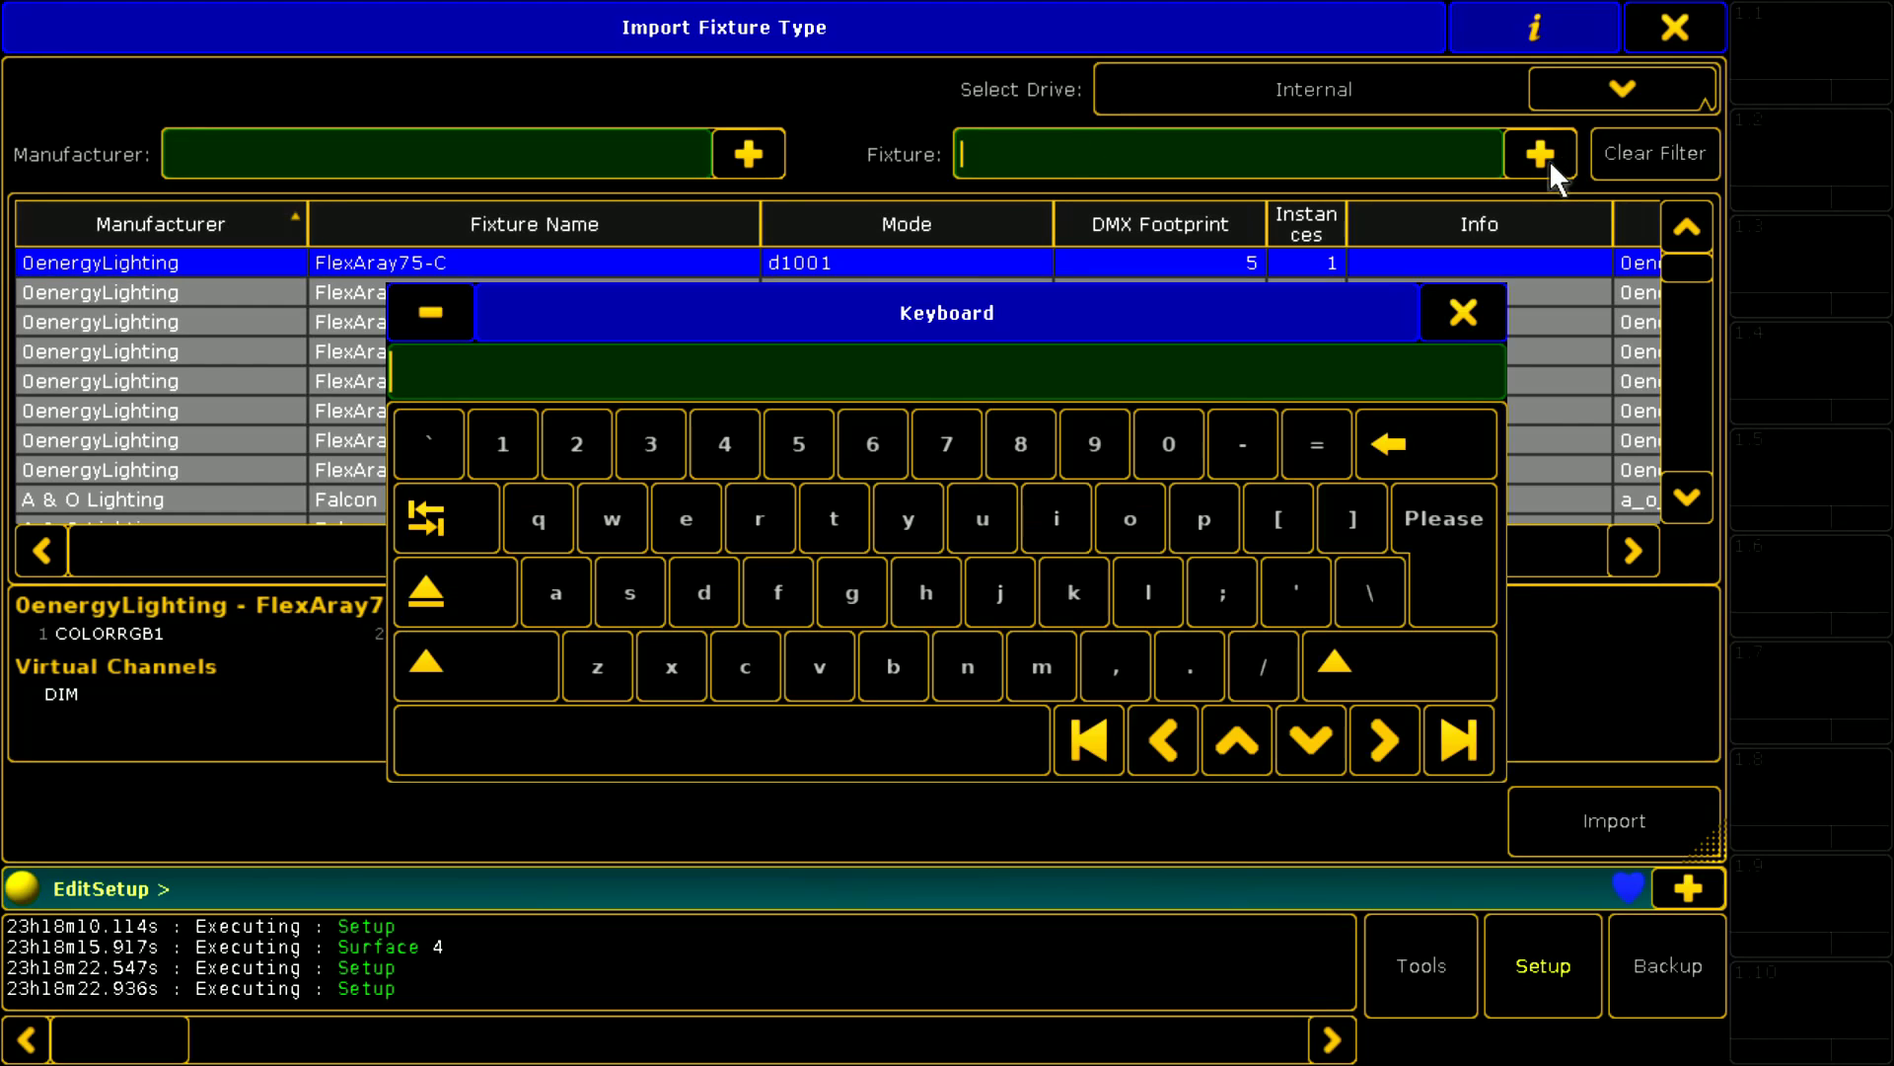
pyautogui.click(819, 667)
pyautogui.click(1057, 519)
pyautogui.click(1204, 519)
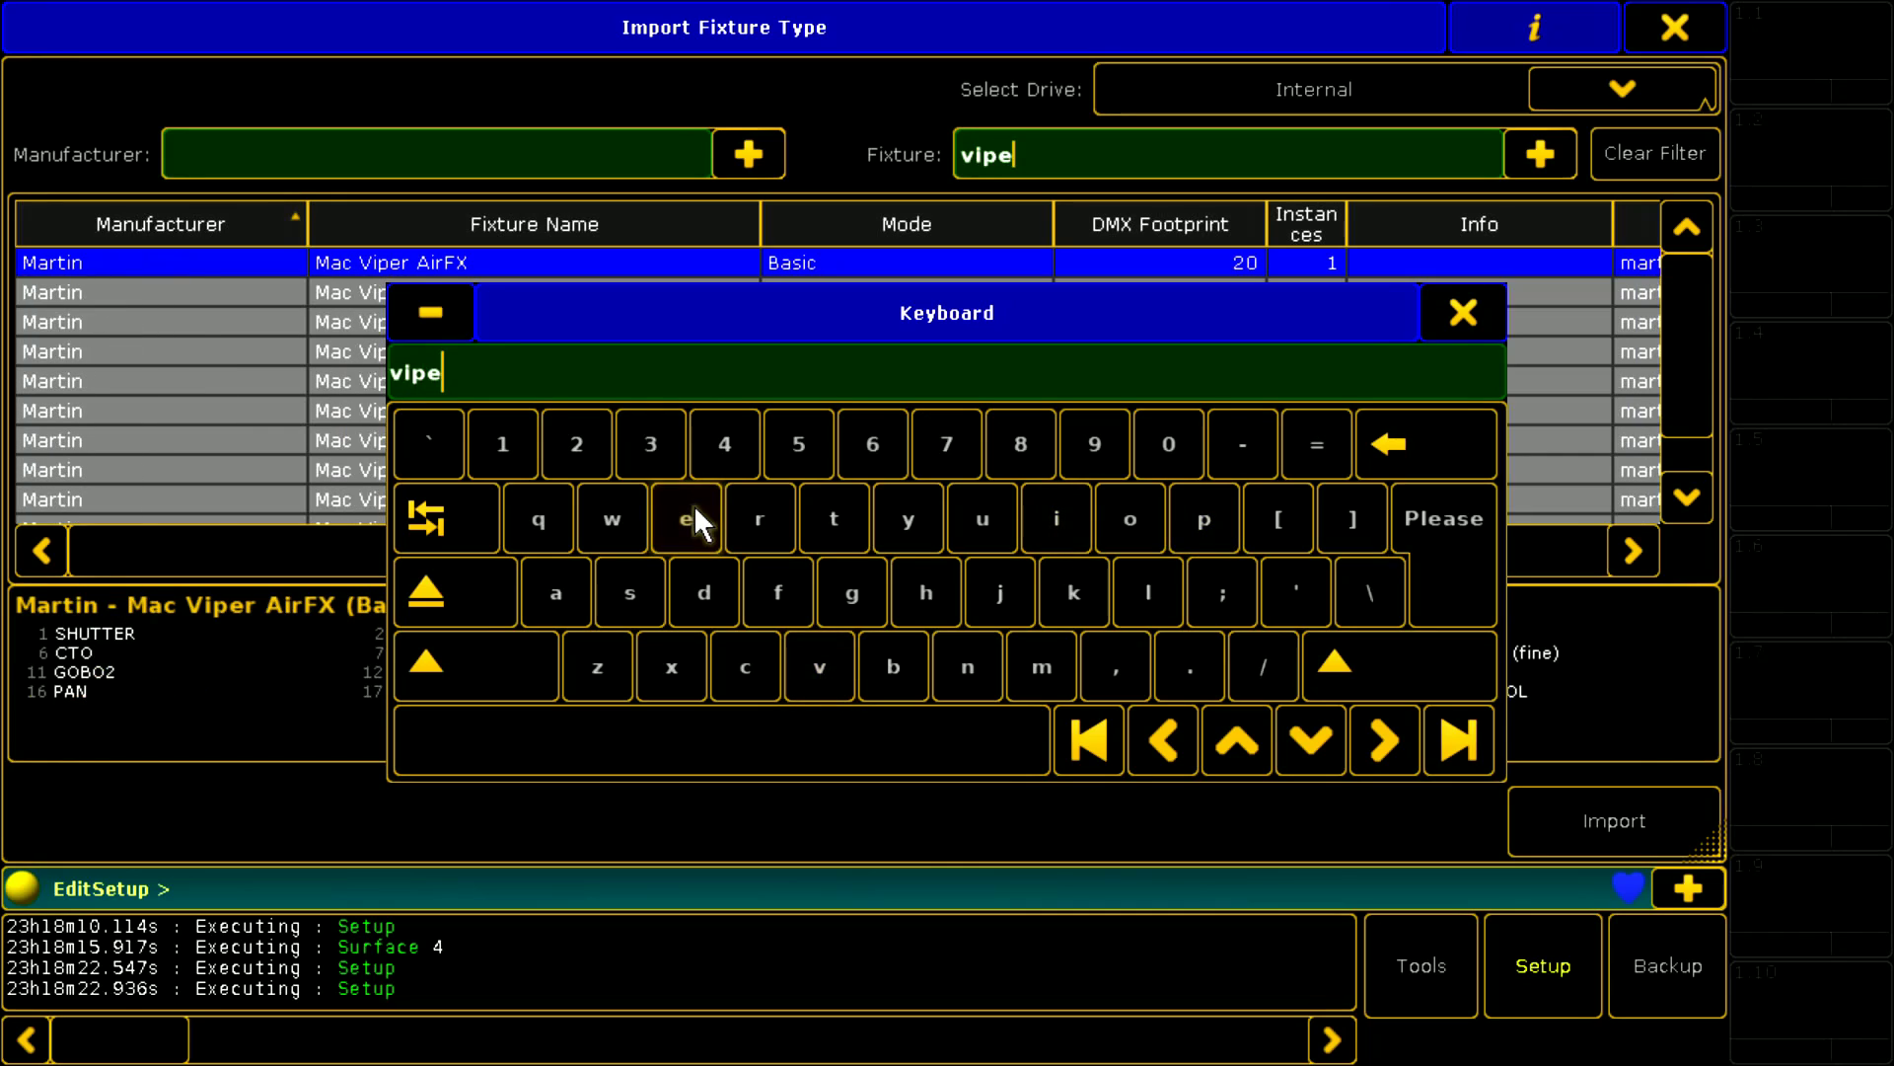
pyautogui.click(1436, 319)
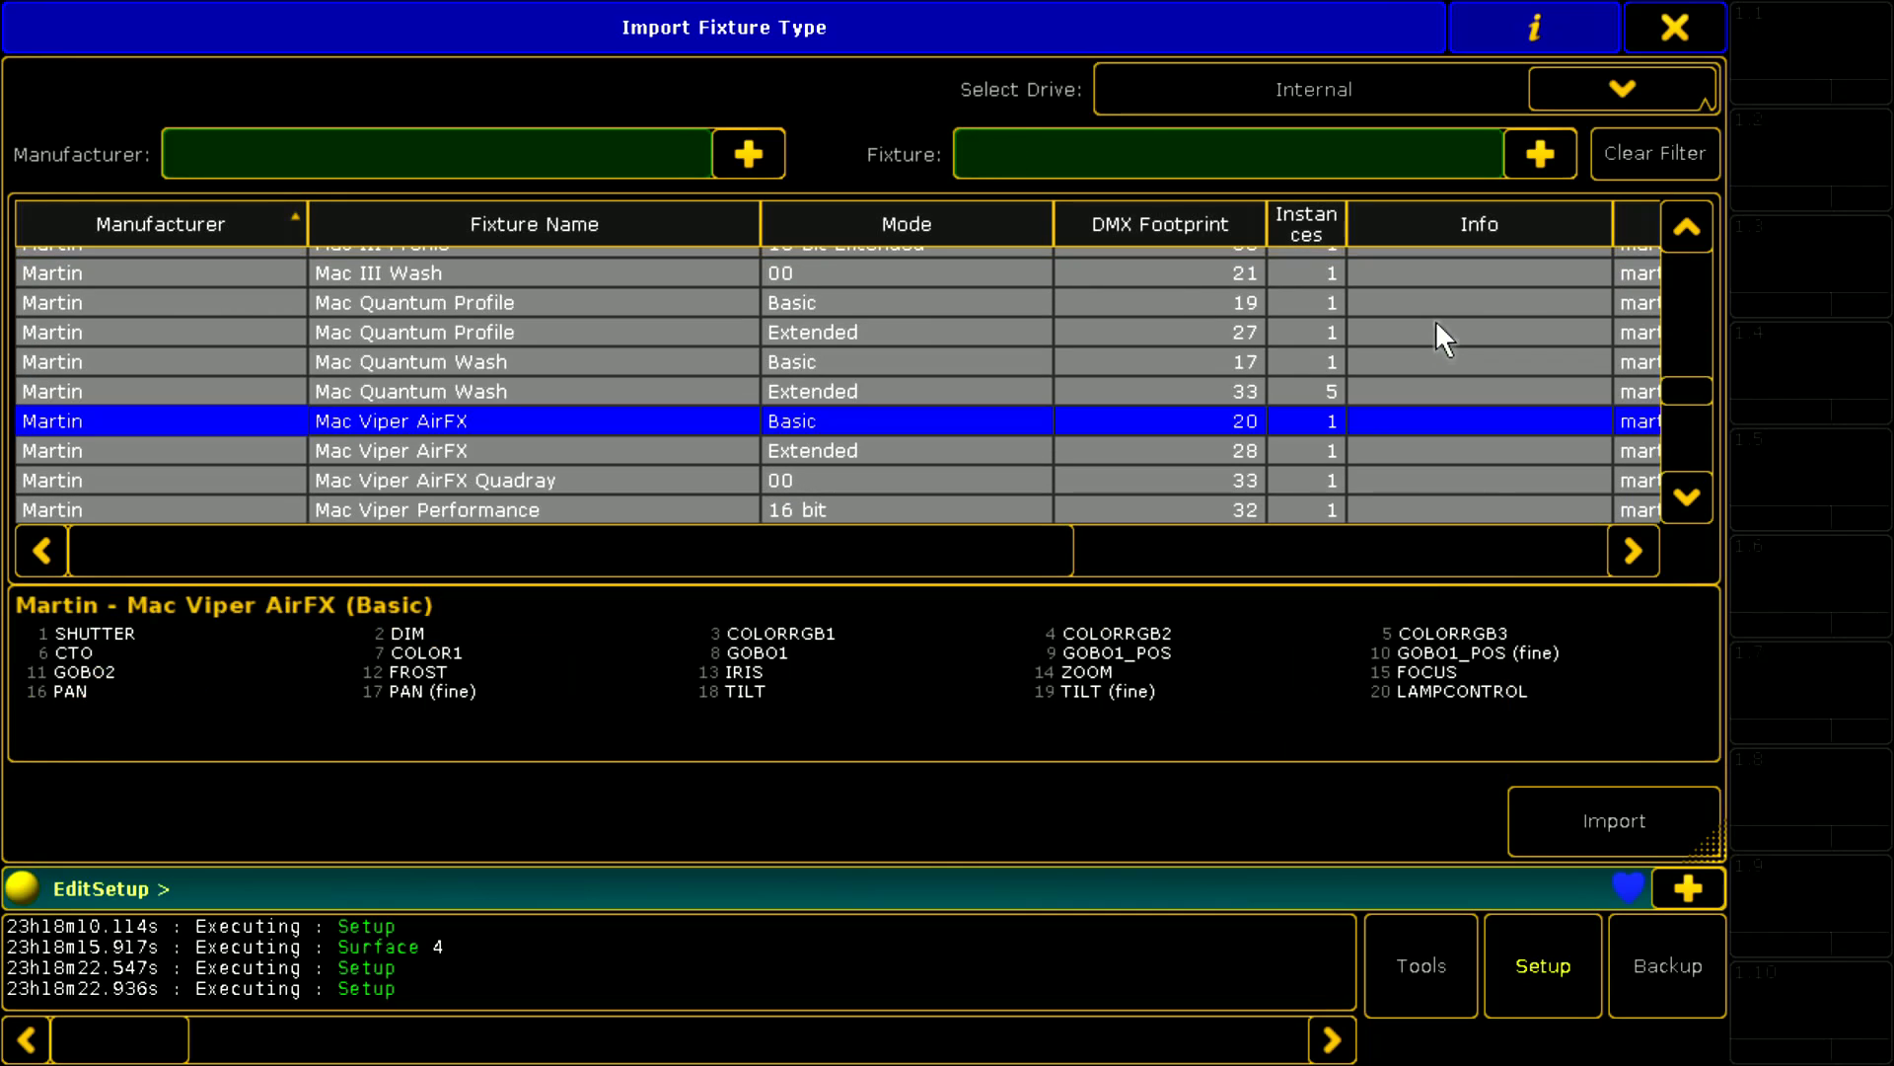
pyautogui.press('Down')
pyautogui.press('Down')
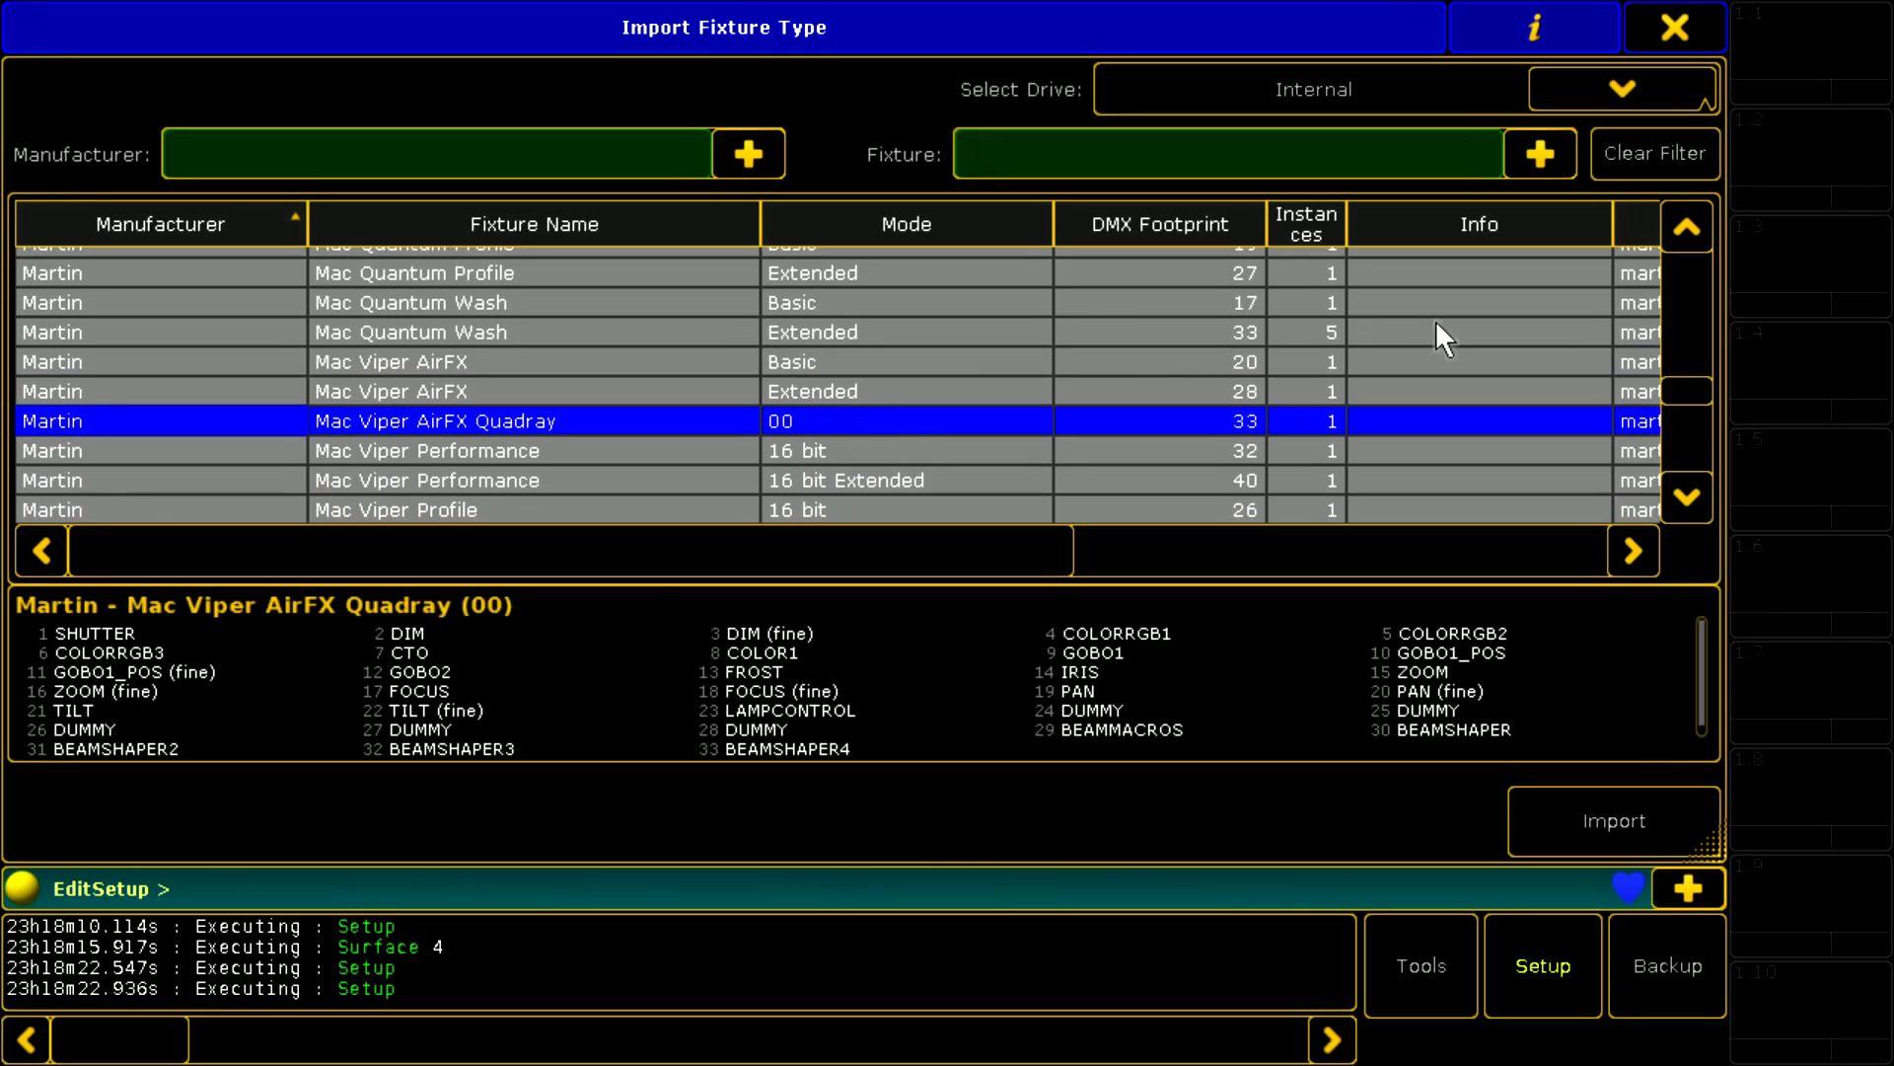
pyautogui.click(807, 481)
pyautogui.click(1574, 805)
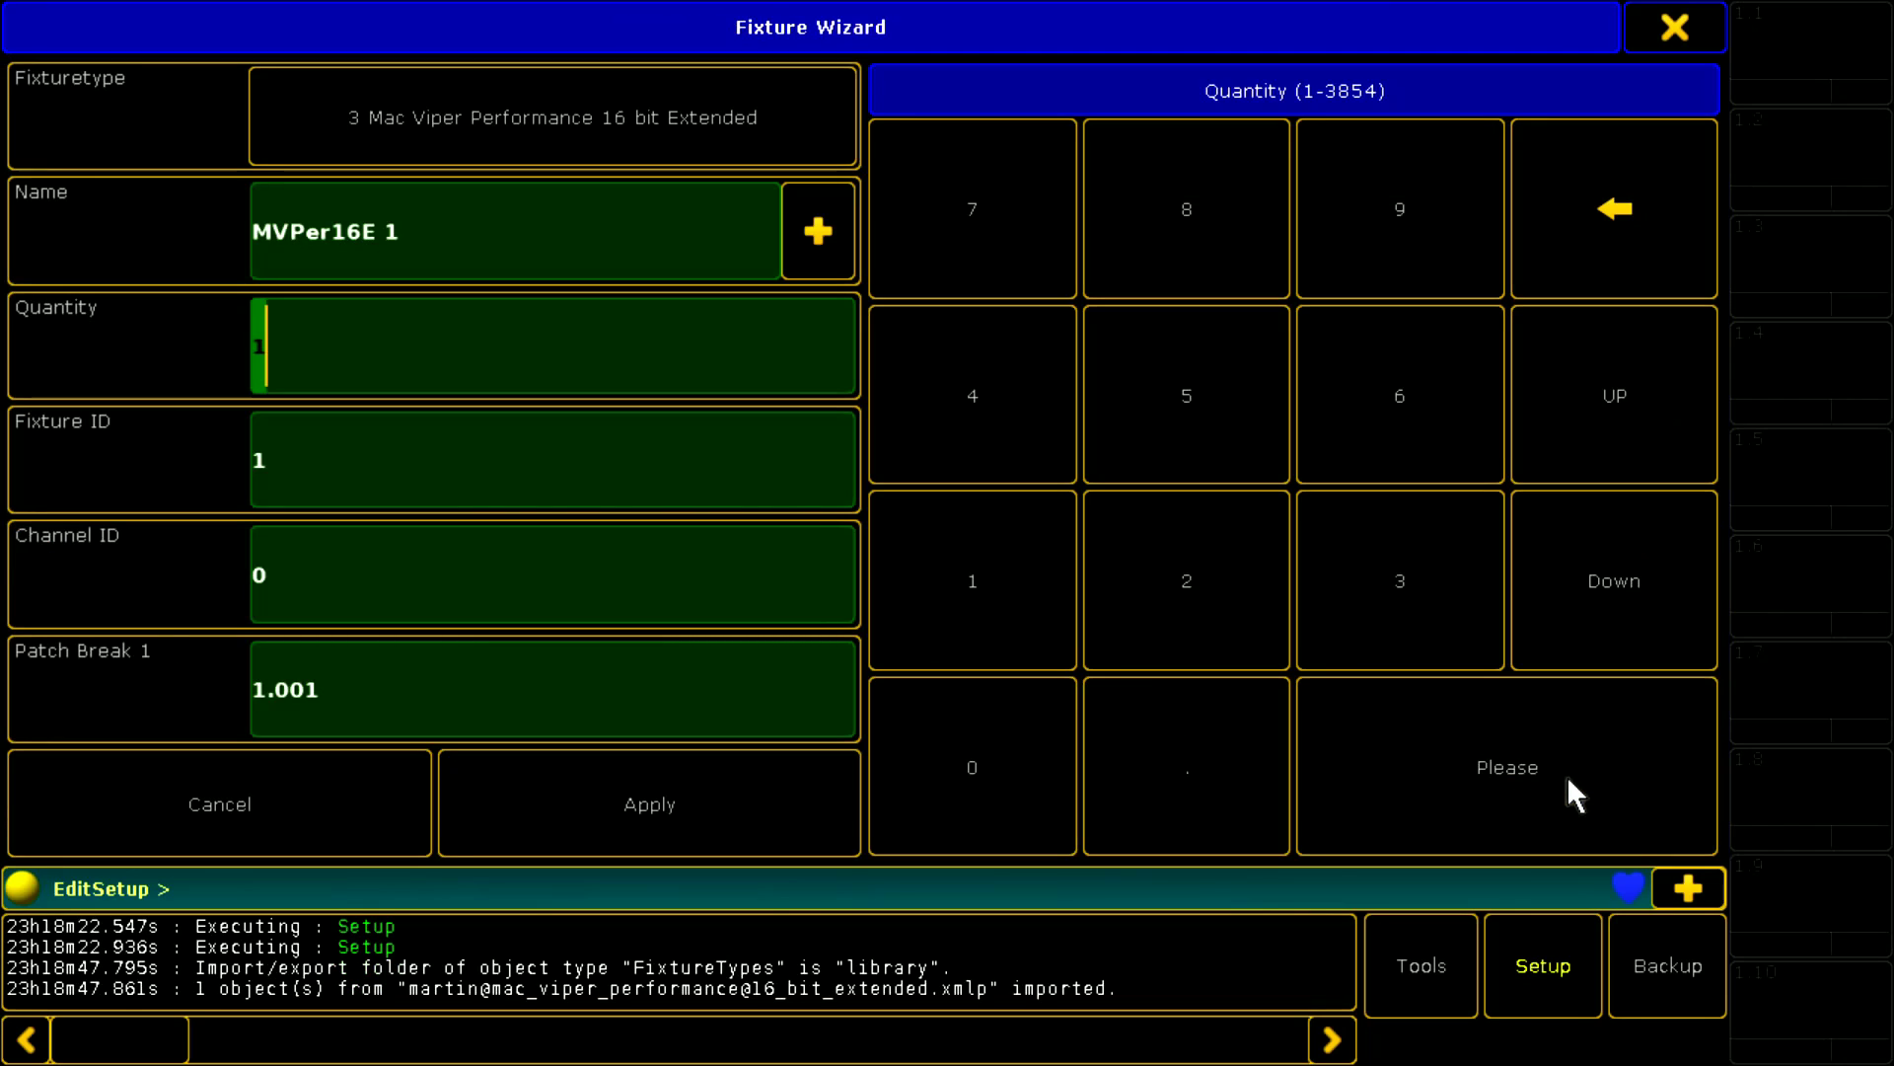
# Patch six Viper fixtures and save the changes when leaving EditSetup.
pyautogui.click(1422, 380)
pyautogui.click(630, 778)
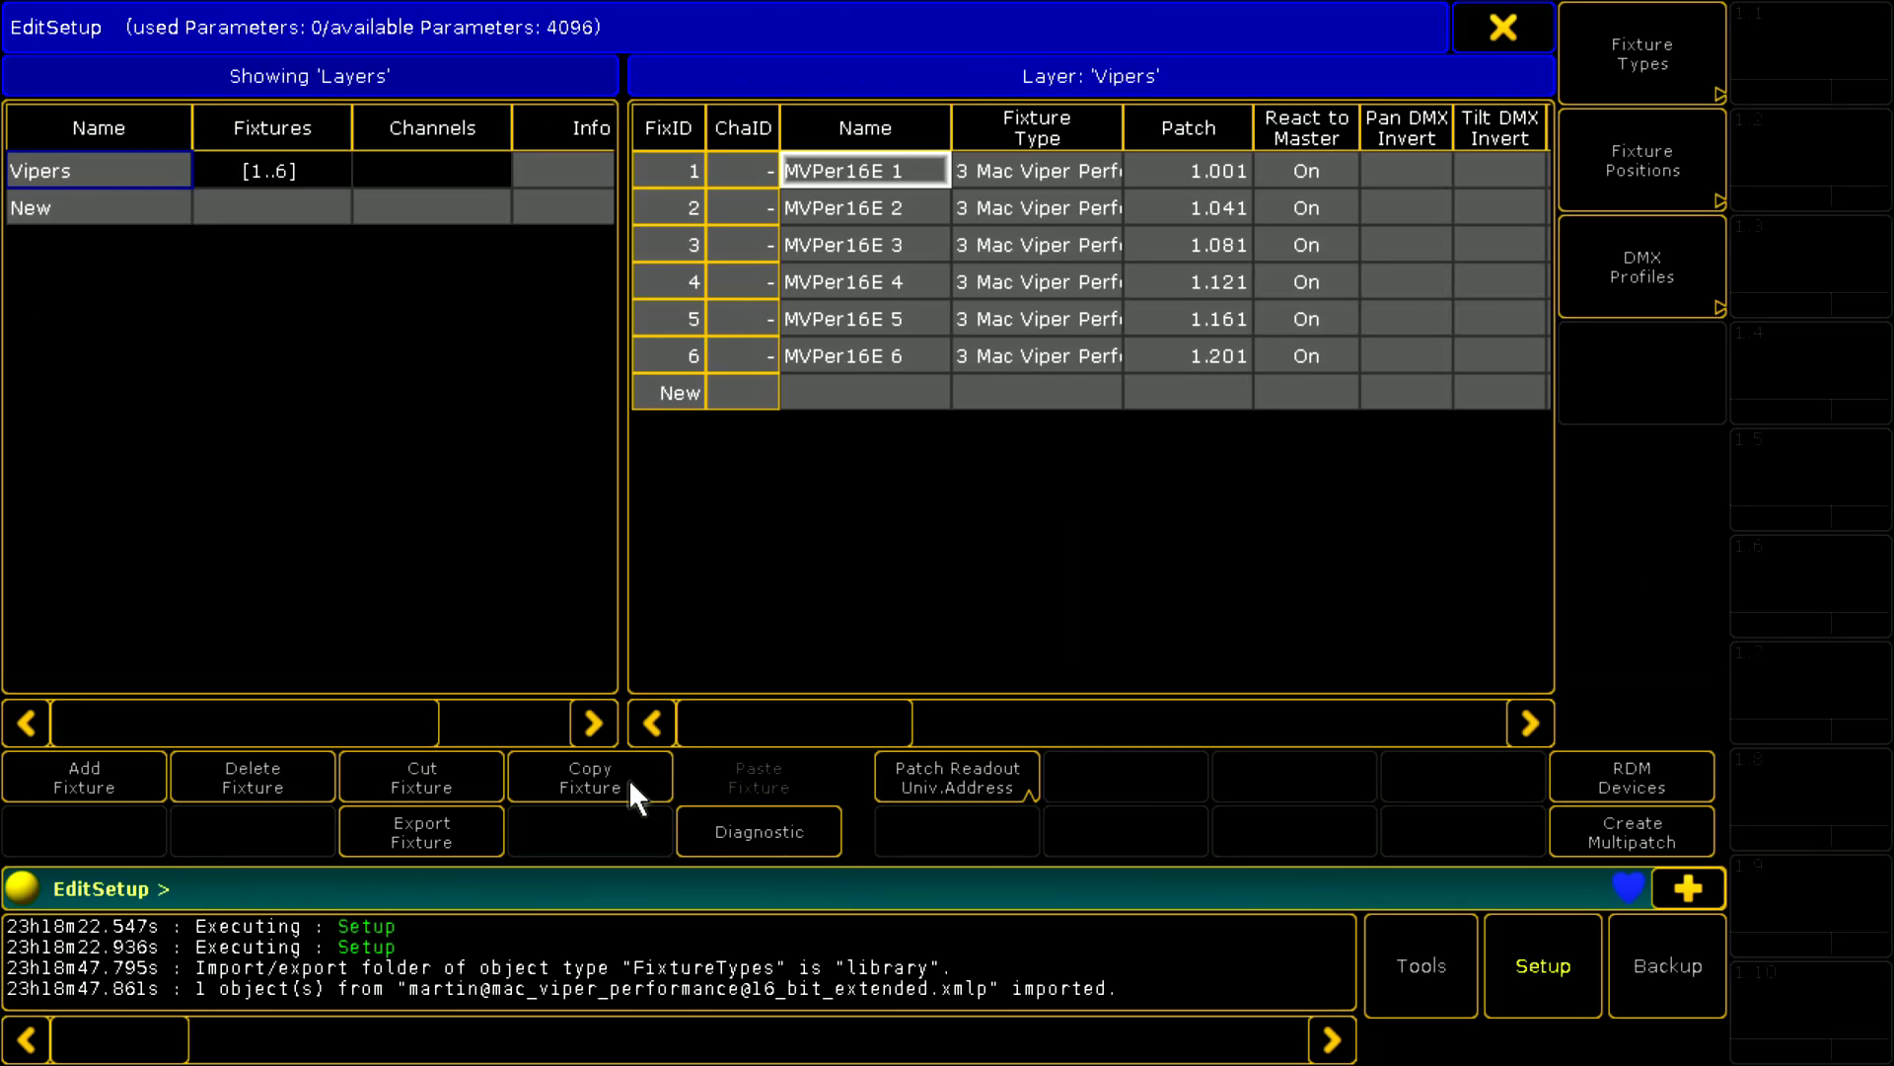
pyautogui.click(1477, 30)
pyautogui.click(752, 592)
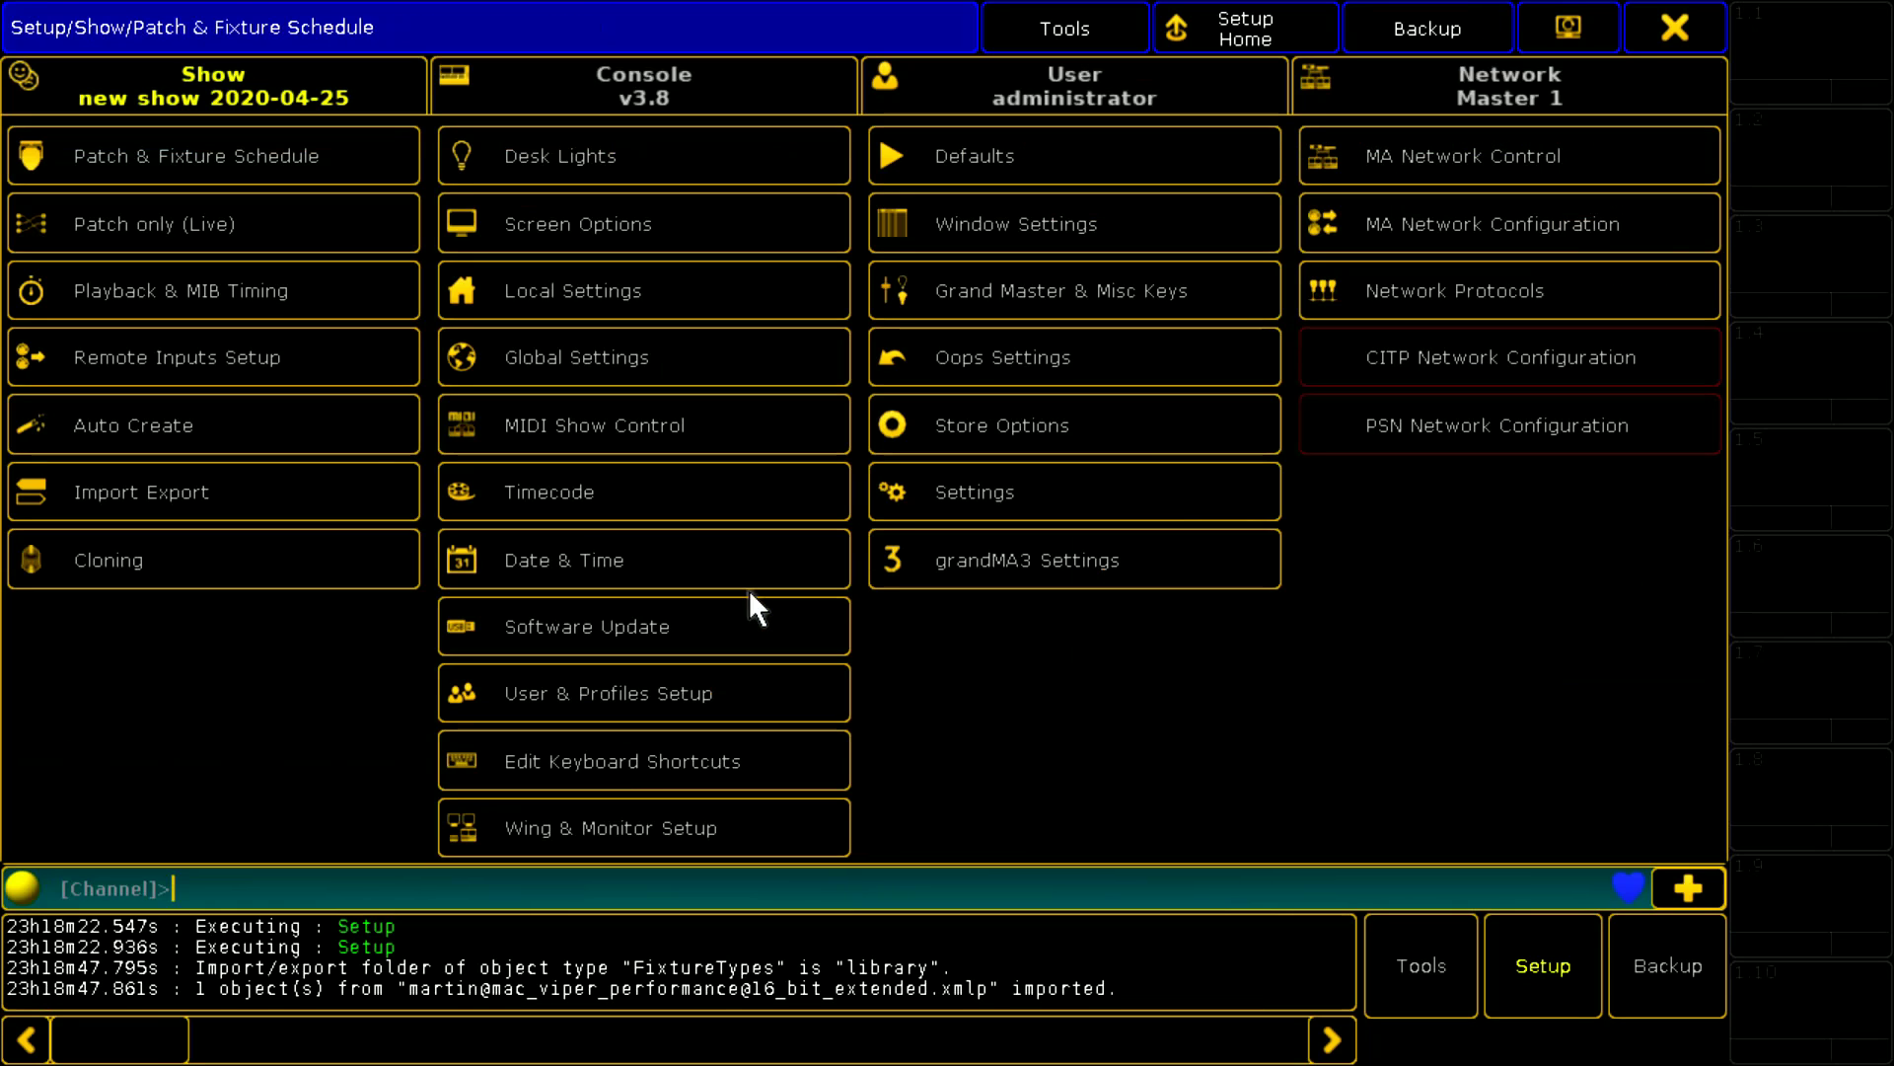
# Enable sACN Output Active in the Network Protocols settings.
pyautogui.click(1406, 286)
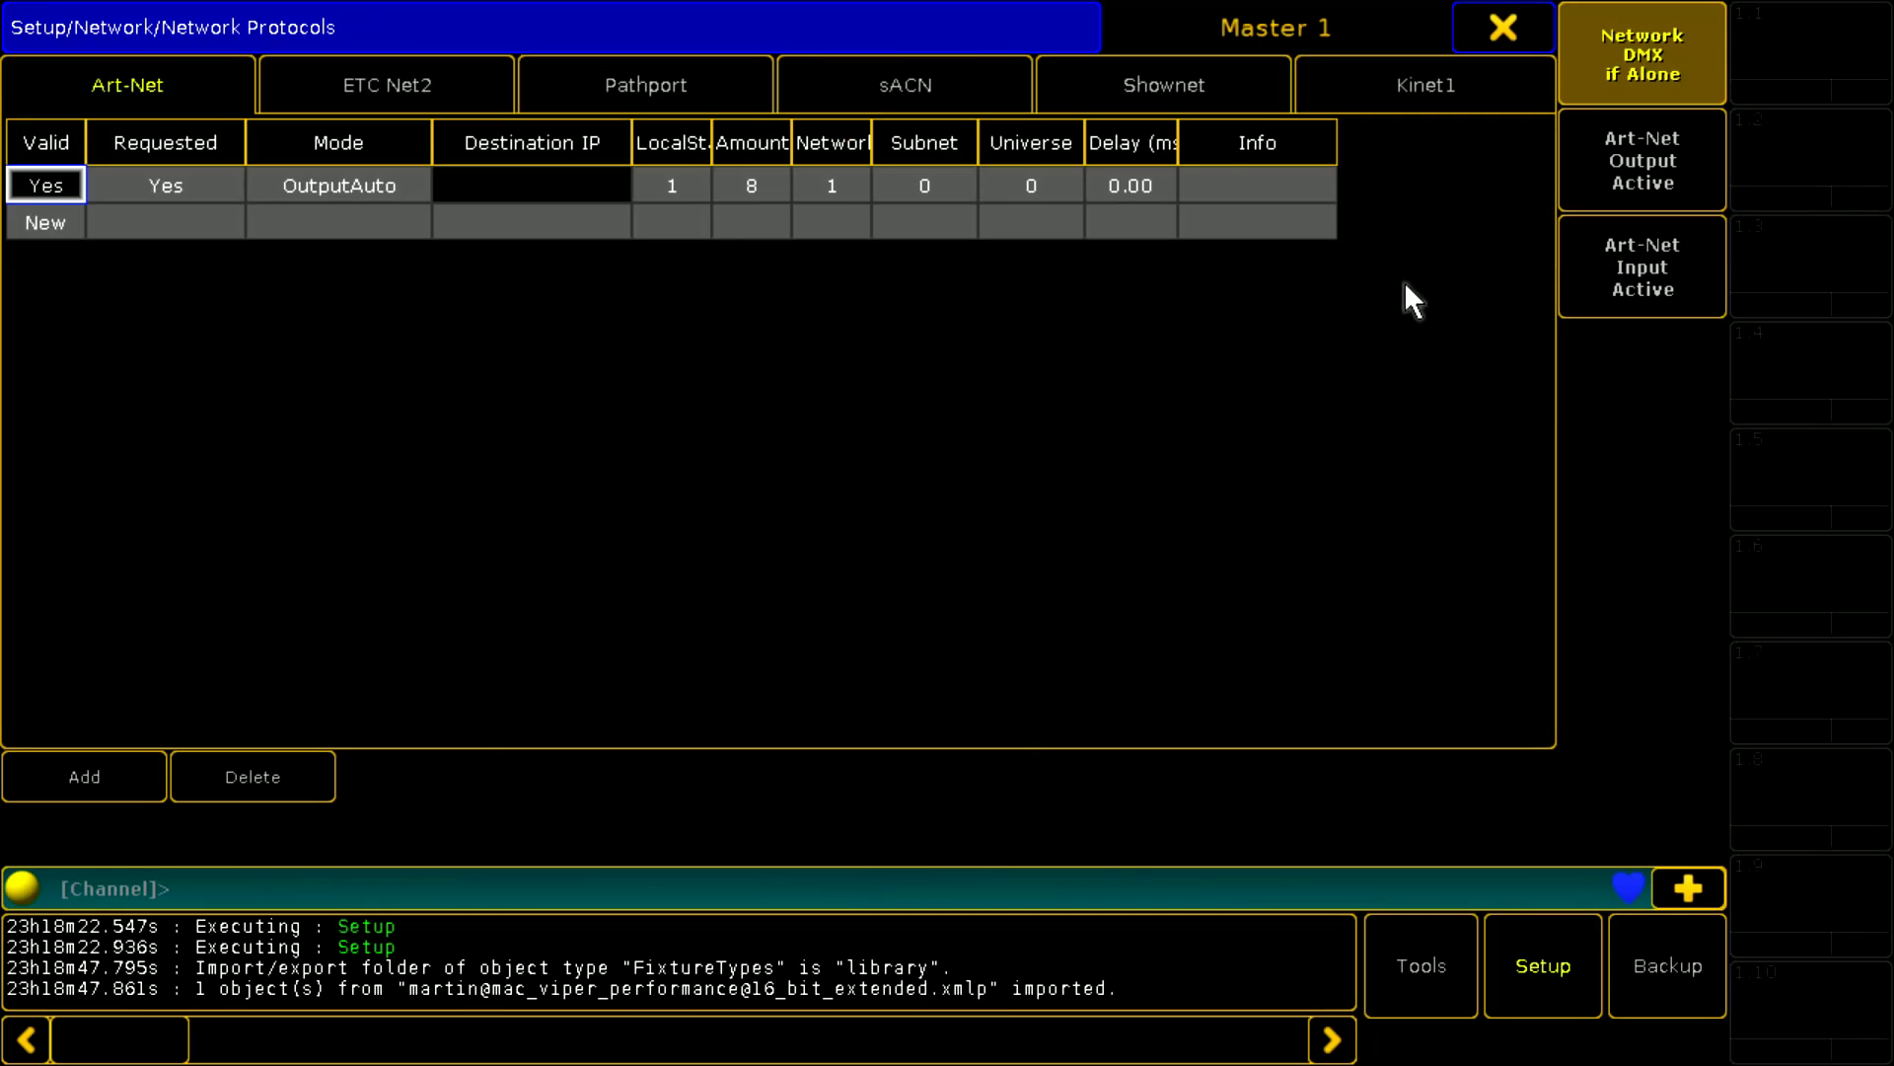
pyautogui.click(927, 79)
pyautogui.click(1655, 172)
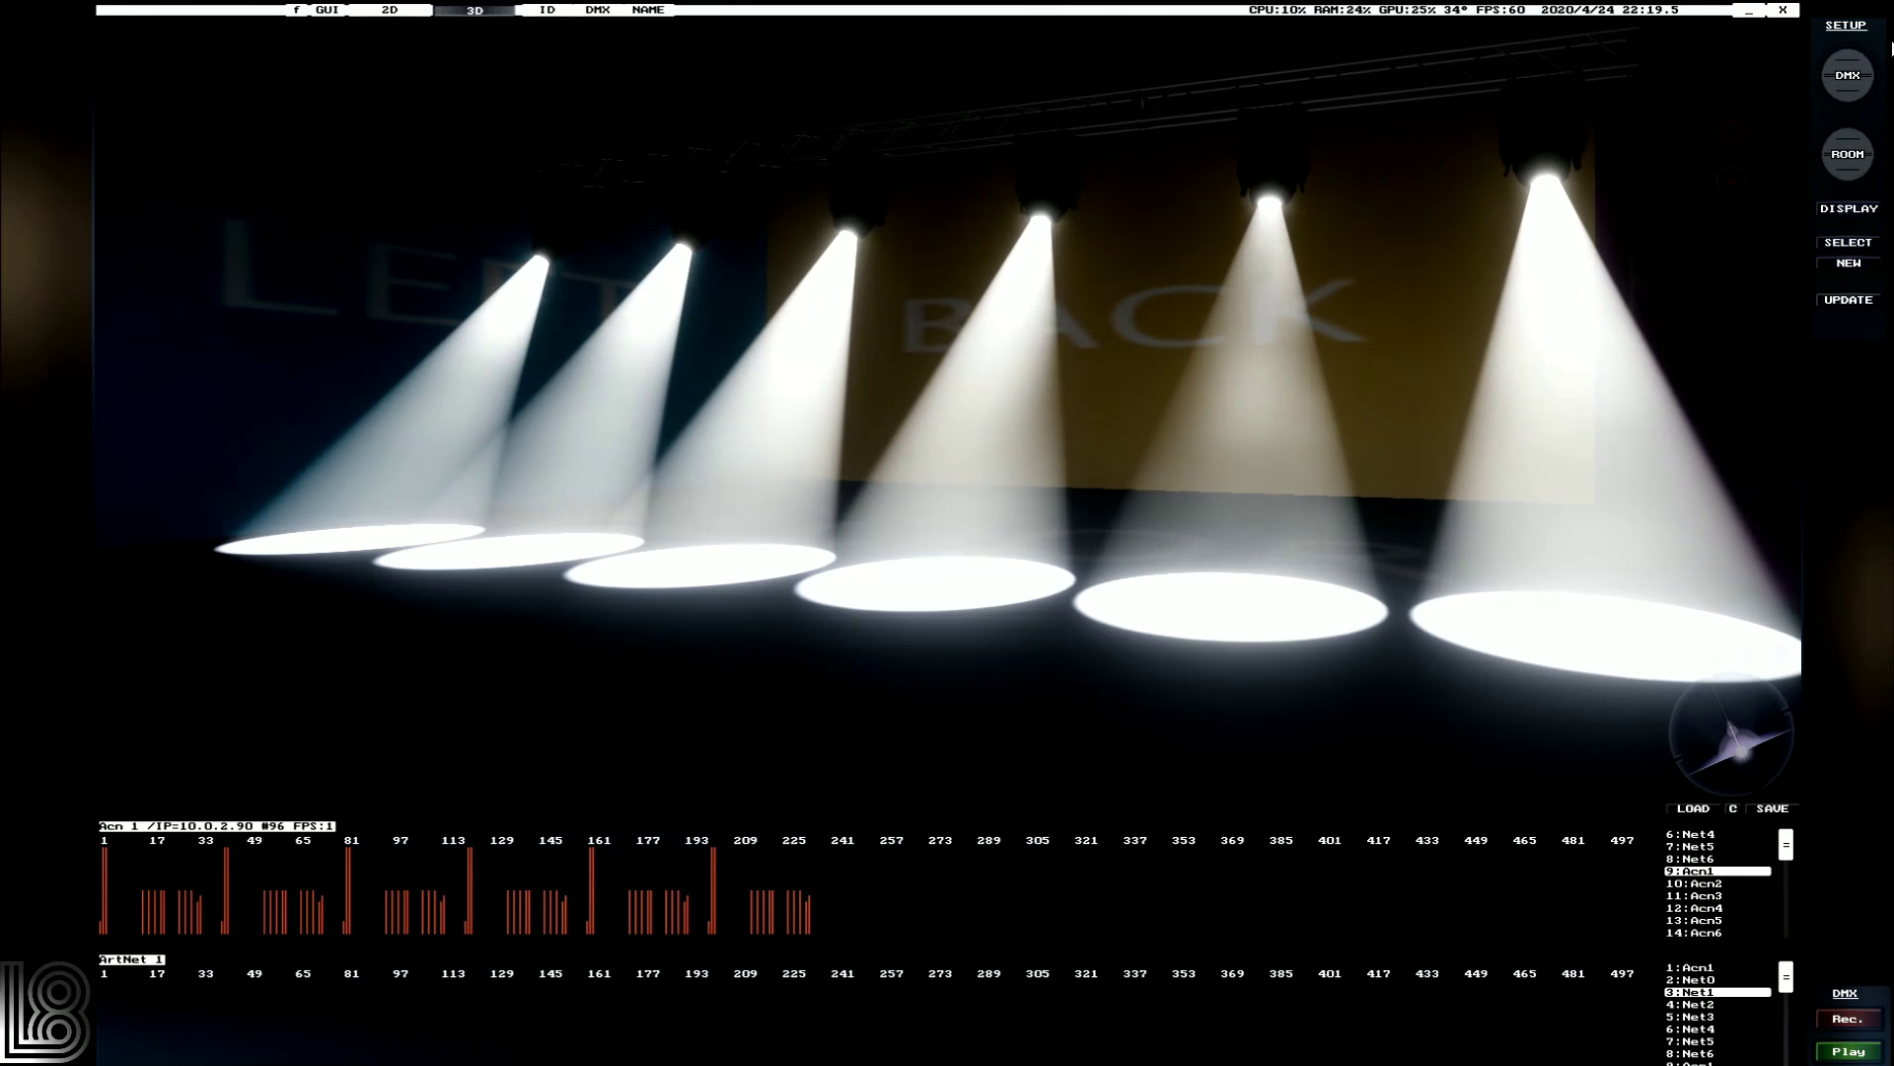
# Save the L8 database with SAVE EXIT and confirm.
pyautogui.click(1850, 76)
pyautogui.click(1850, 79)
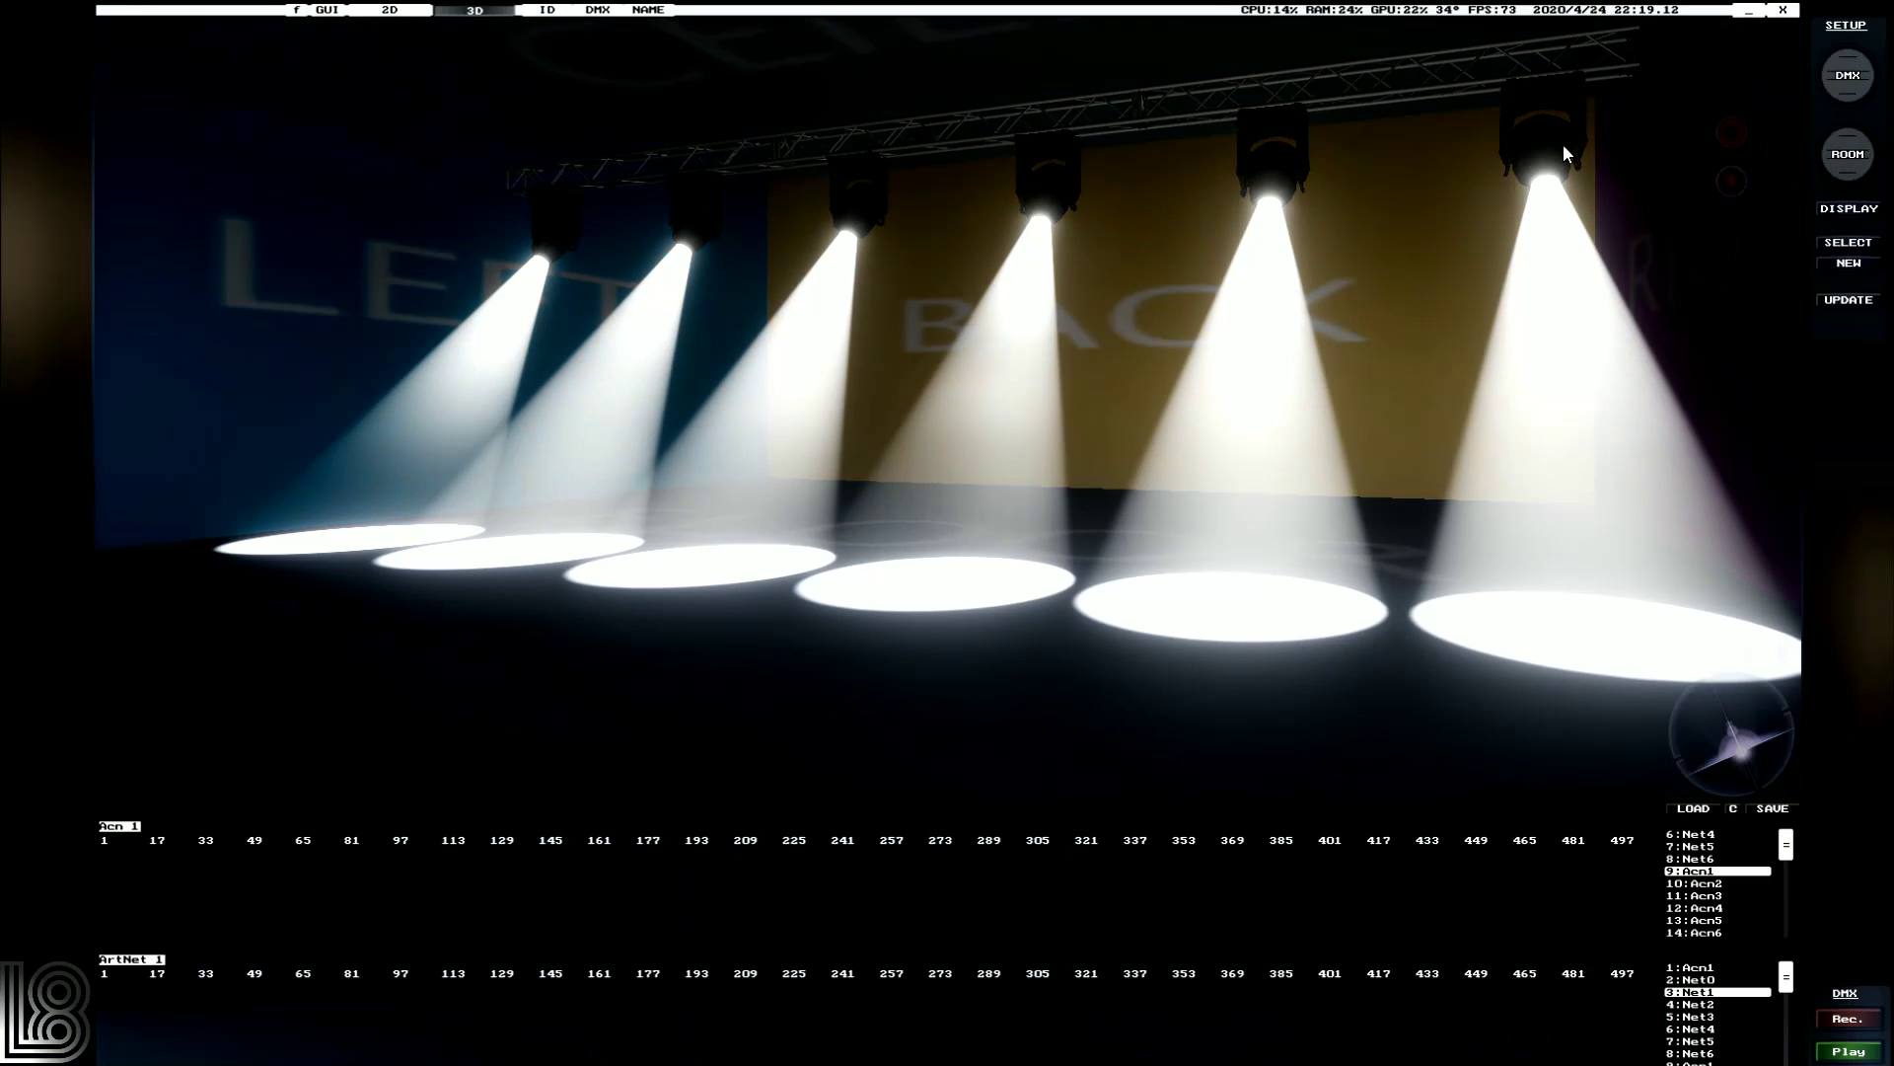
pyautogui.click(1563, 144)
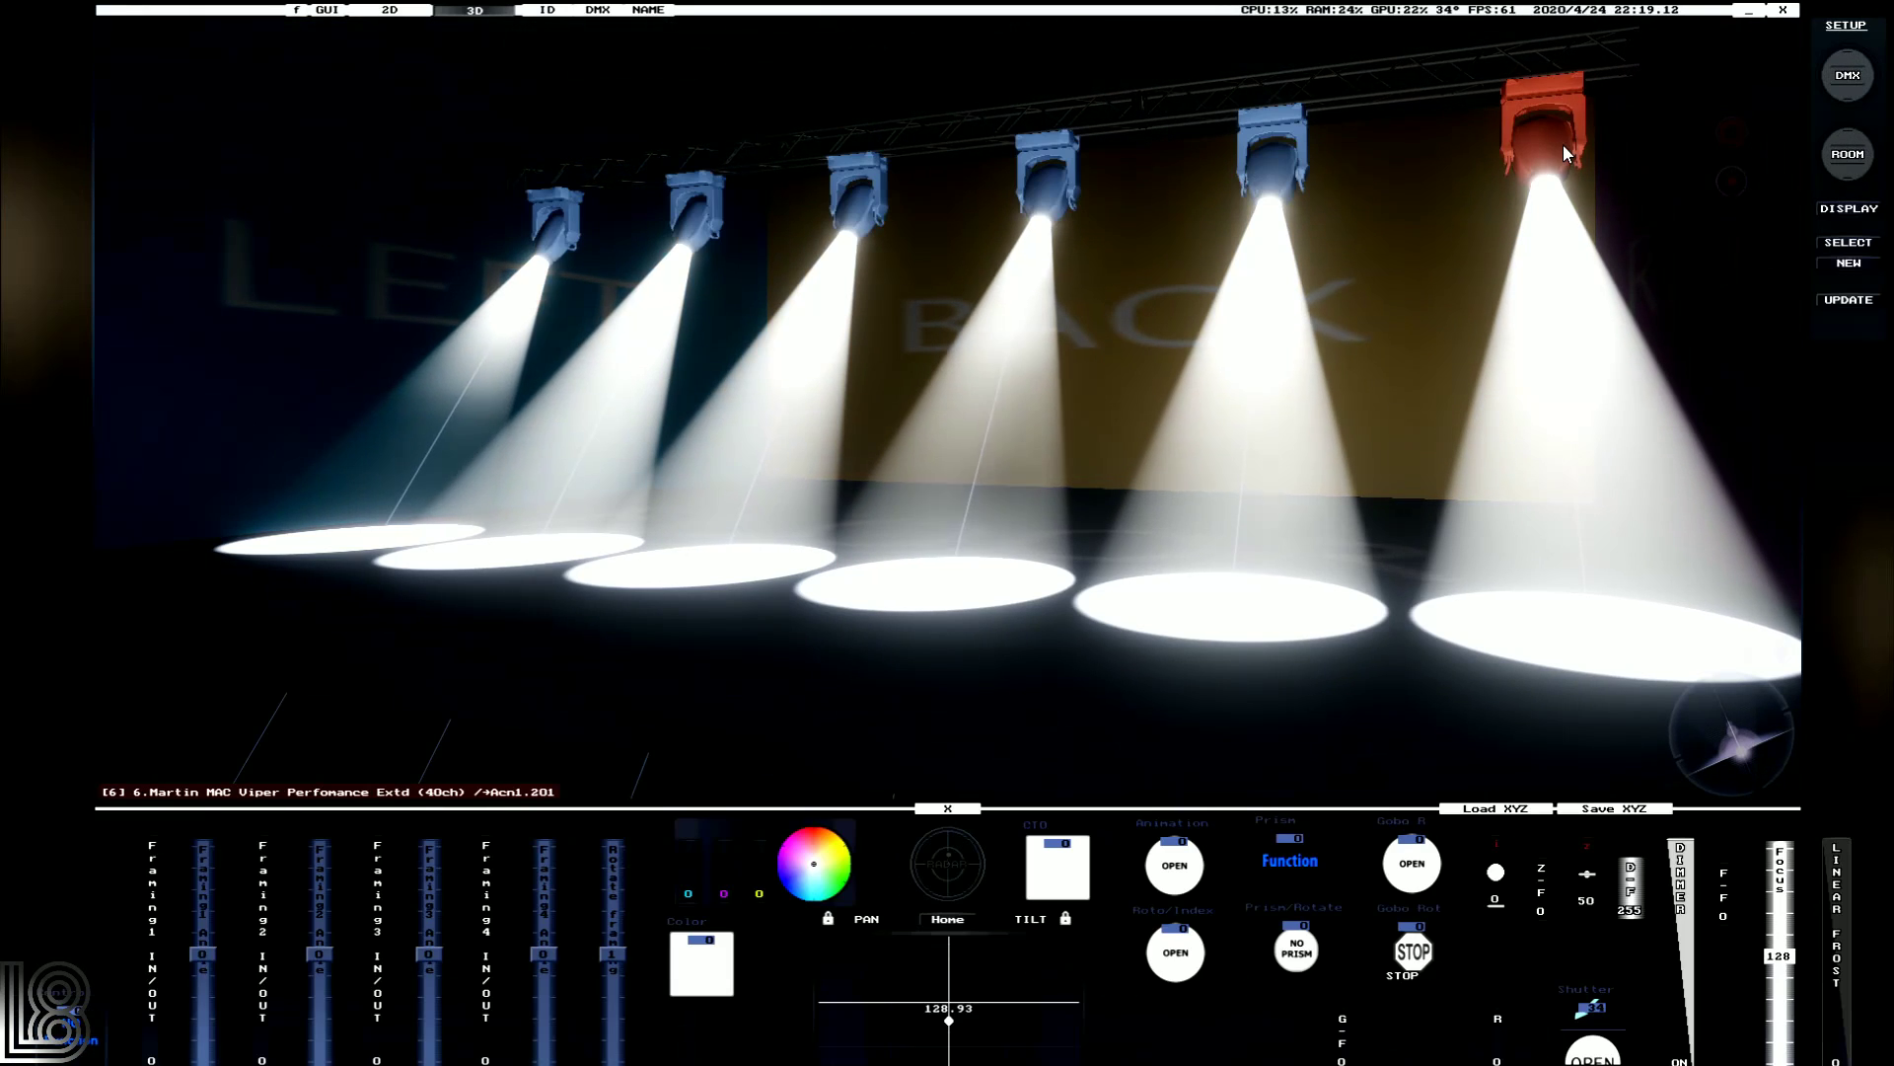
# Converge all six beams on one floor spot, trying magenta and blue before returning to white.
pyautogui.click(804, 853)
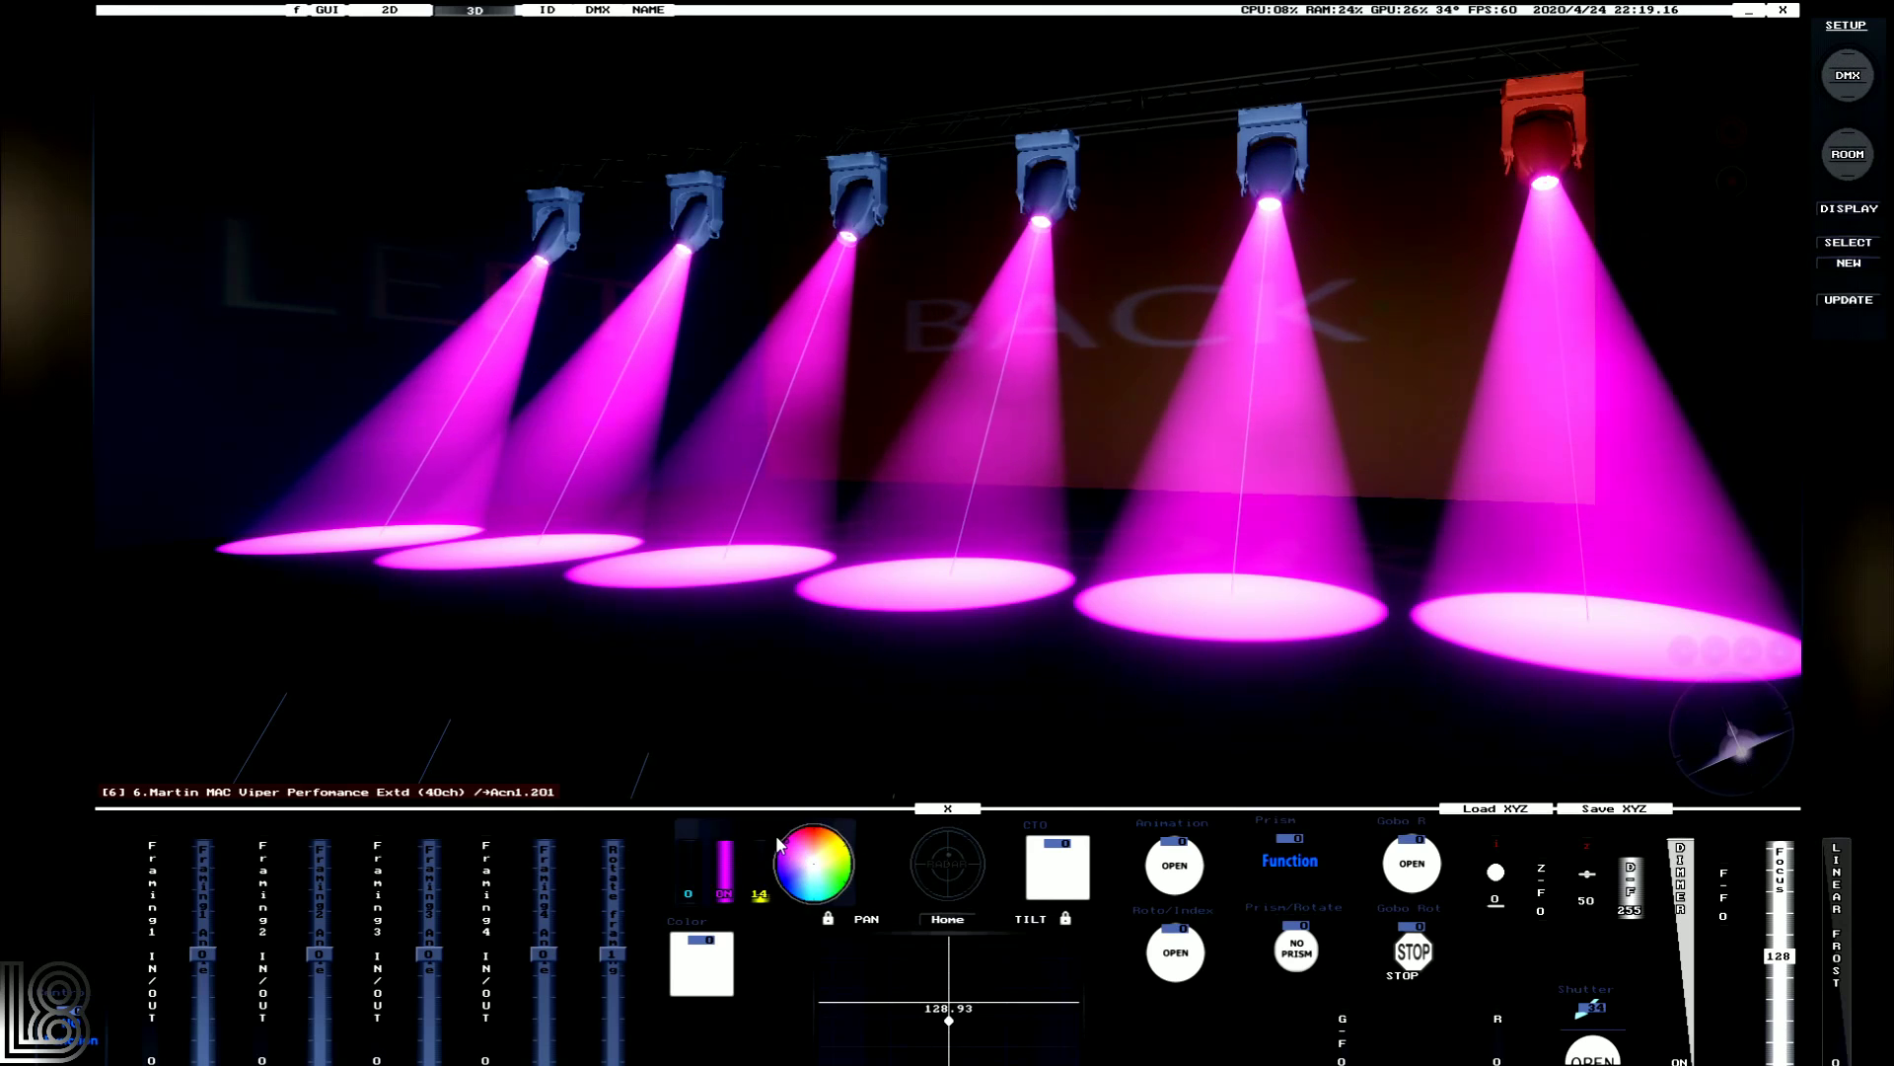
pyautogui.click(807, 834)
pyautogui.click(807, 838)
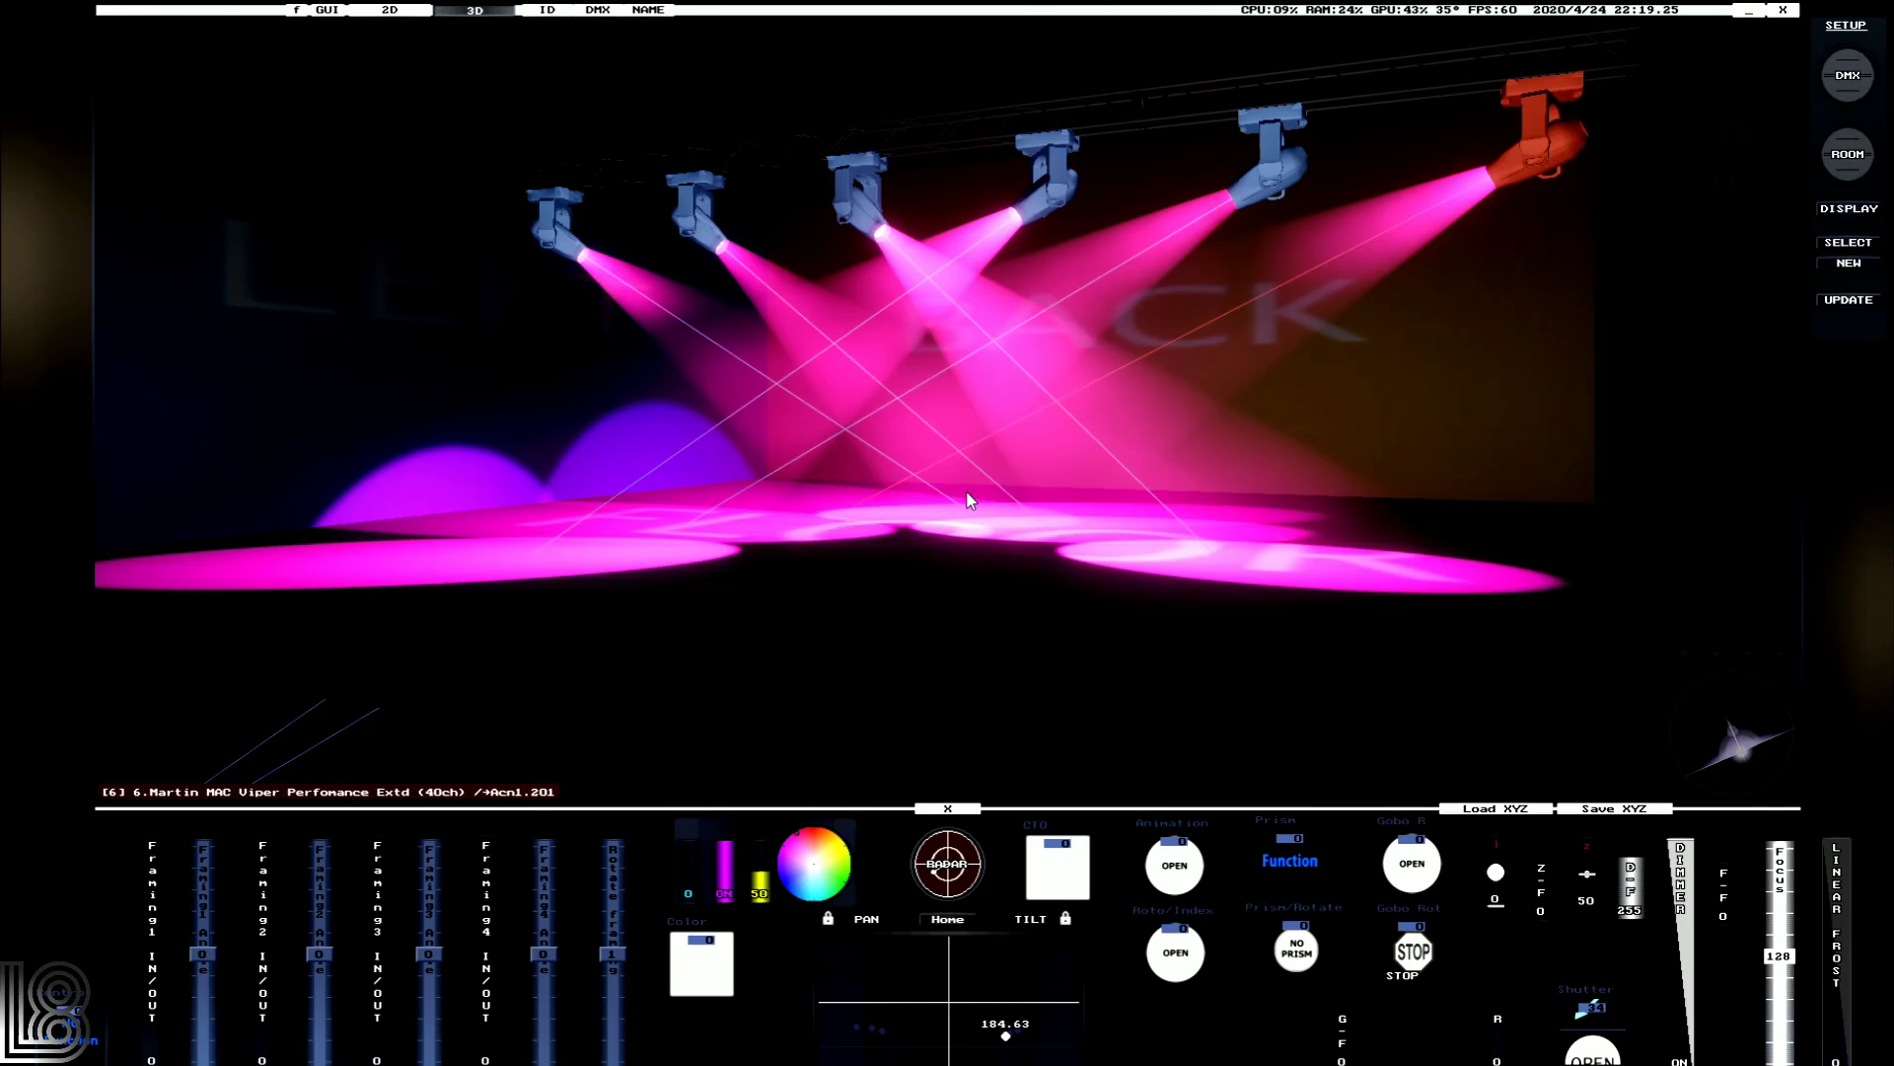
pyautogui.moveTo(969, 501); pyautogui.dragTo(854, 636)
pyautogui.click(790, 886)
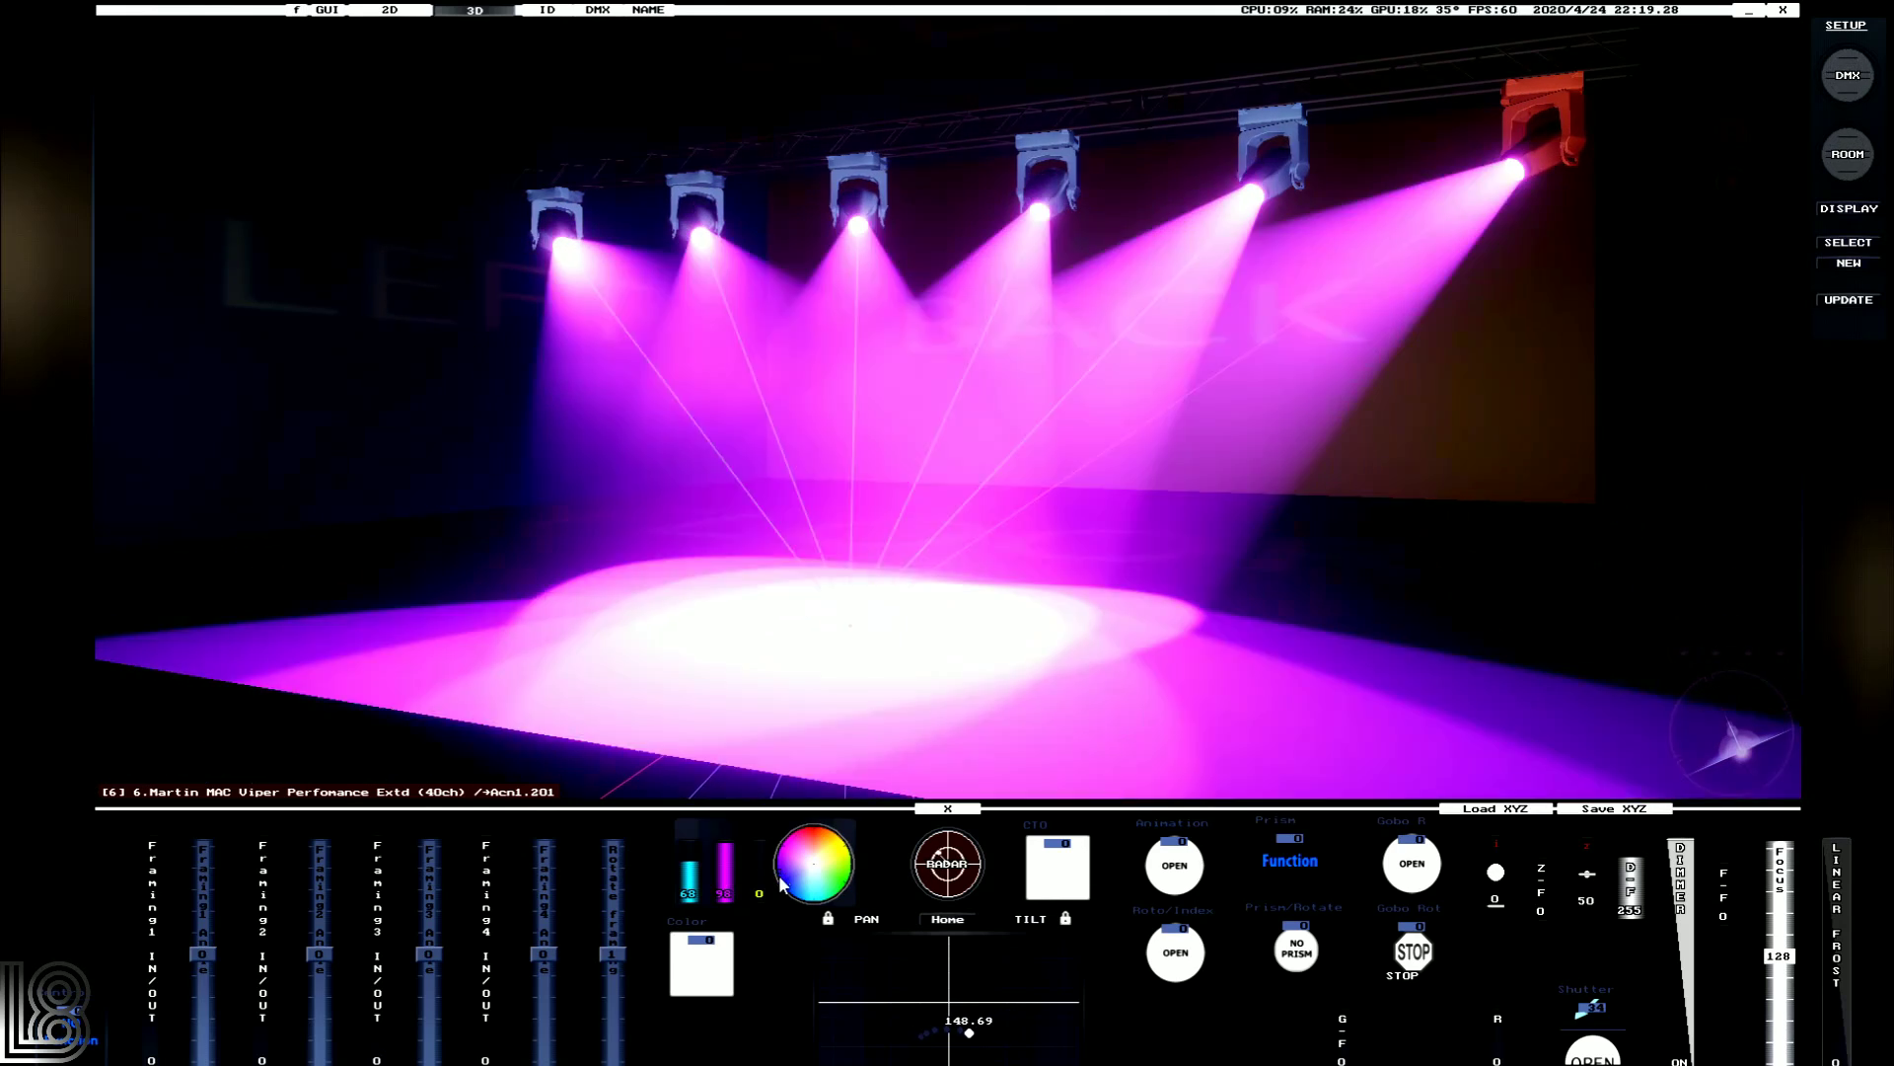
pyautogui.click(779, 894)
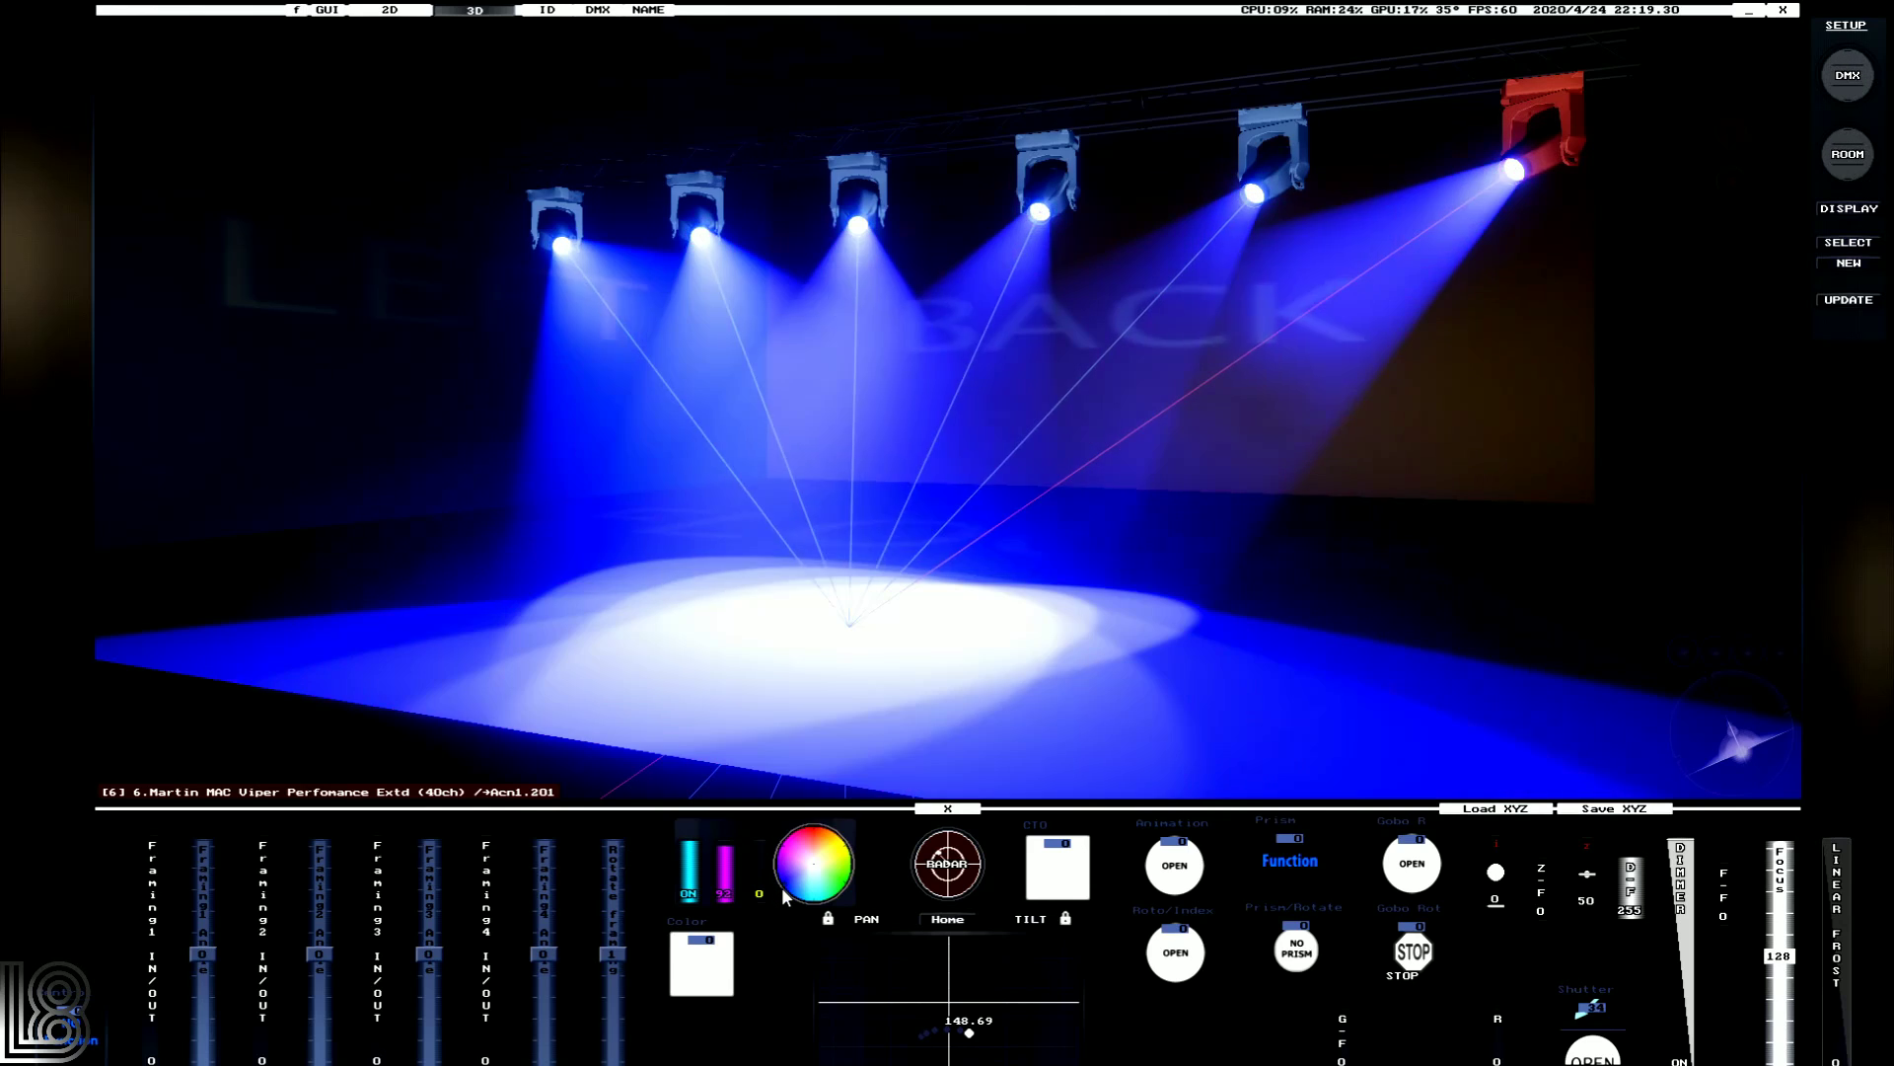
pyautogui.click(813, 867)
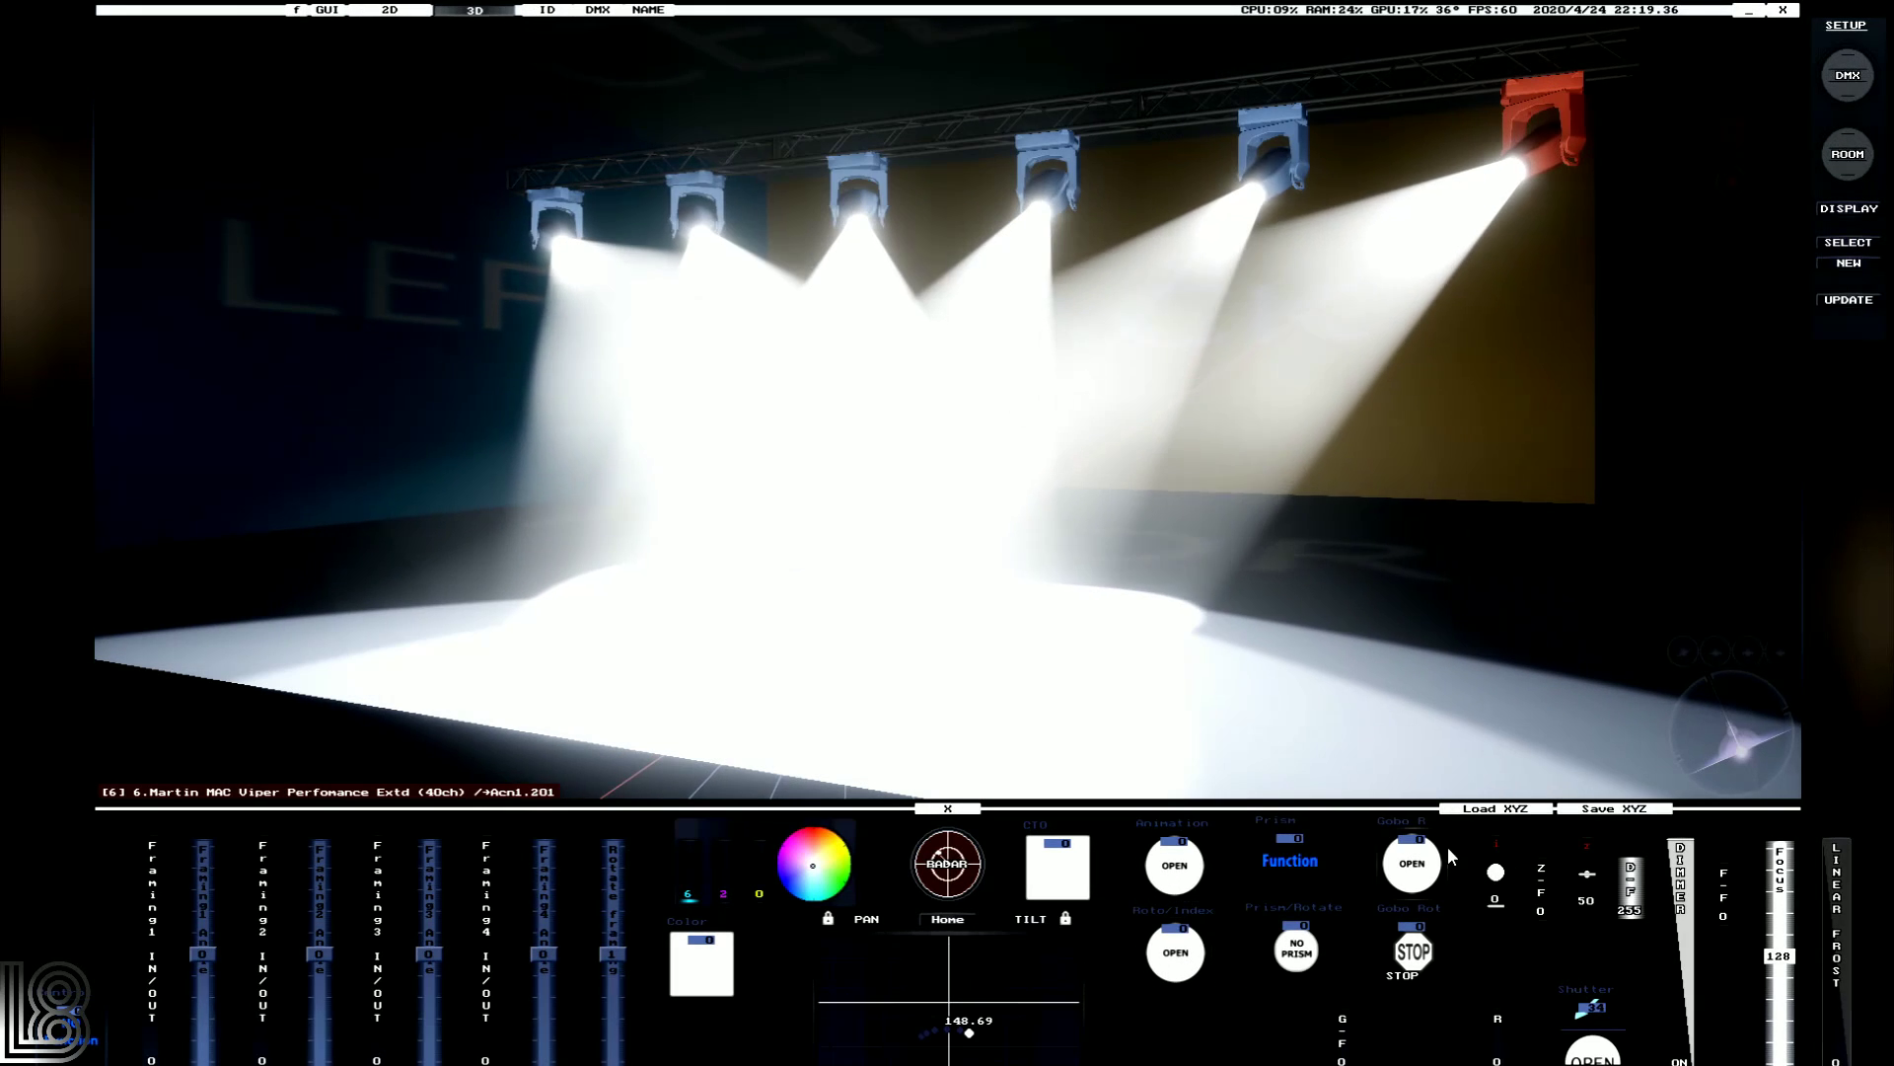
# Project an indexed gobo, soften its focus, test the zoom, and return the beams to blue.
pyautogui.click(1297, 950)
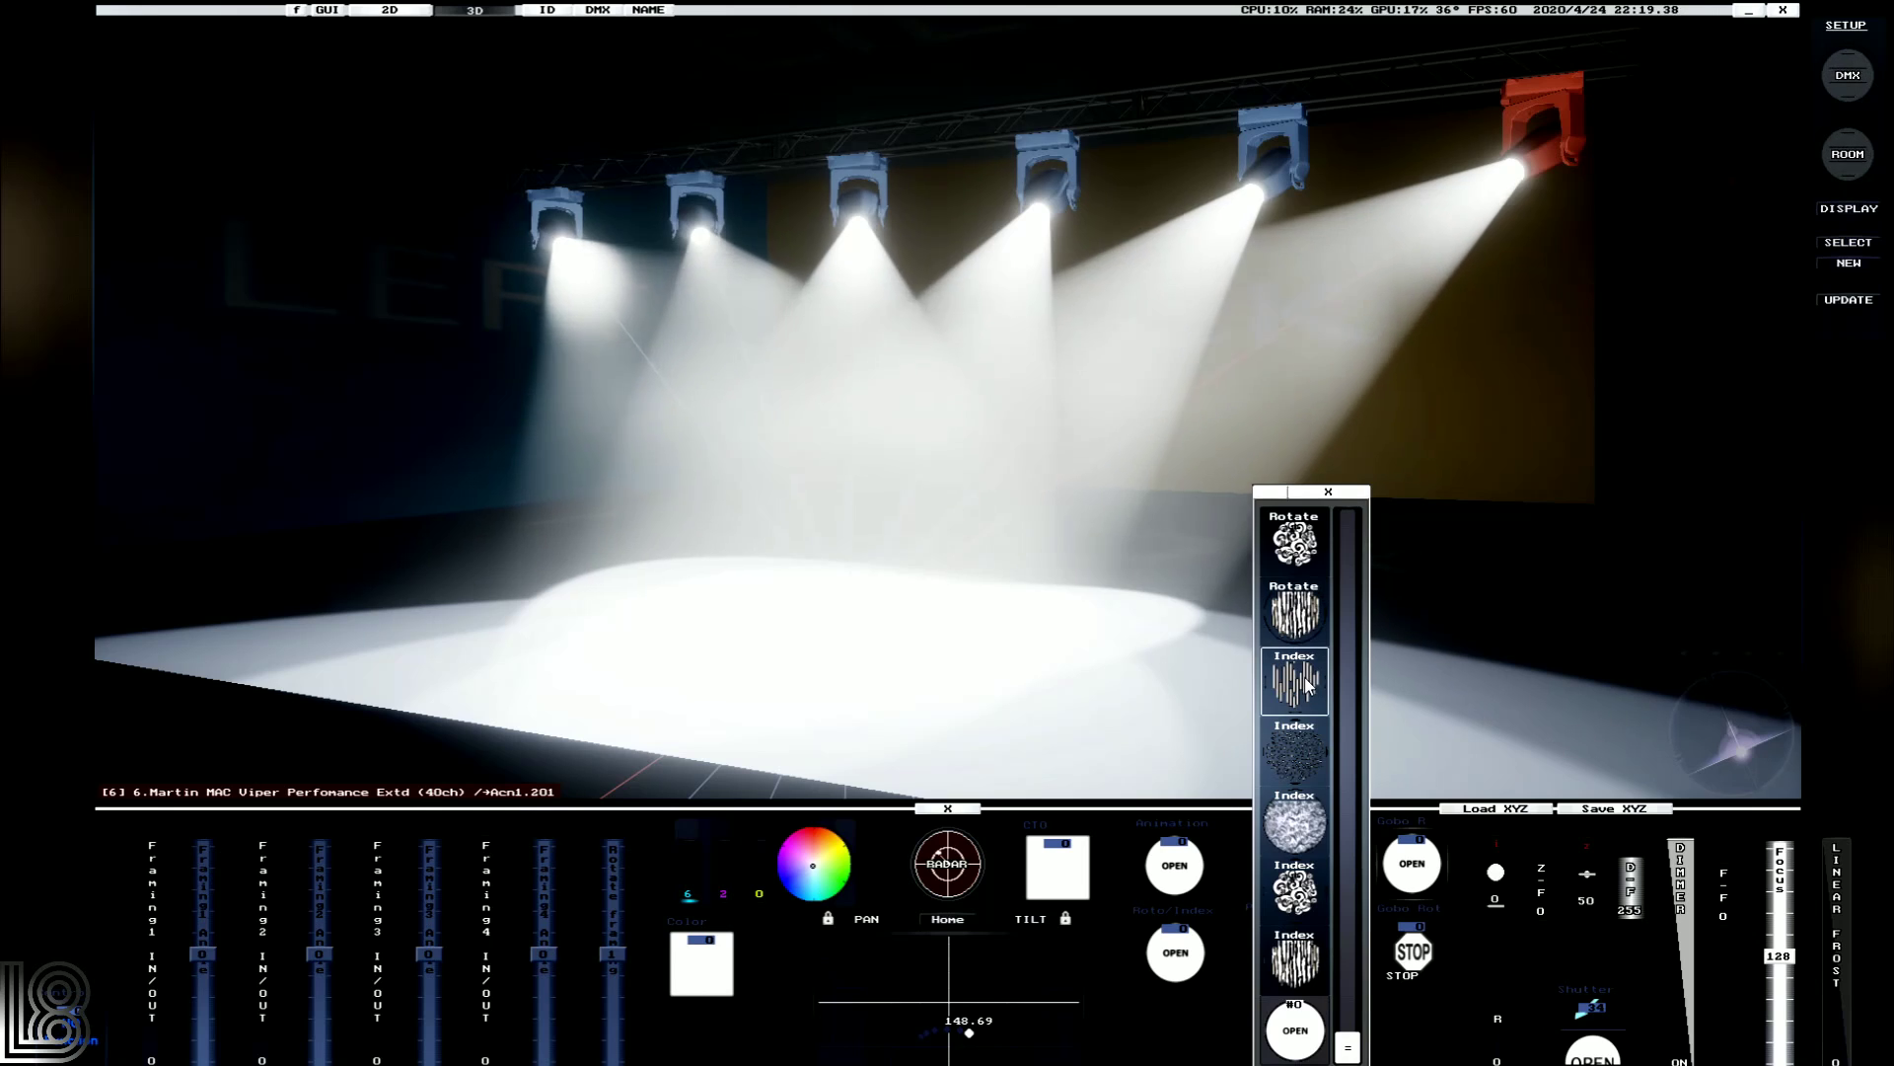
pyautogui.click(1304, 677)
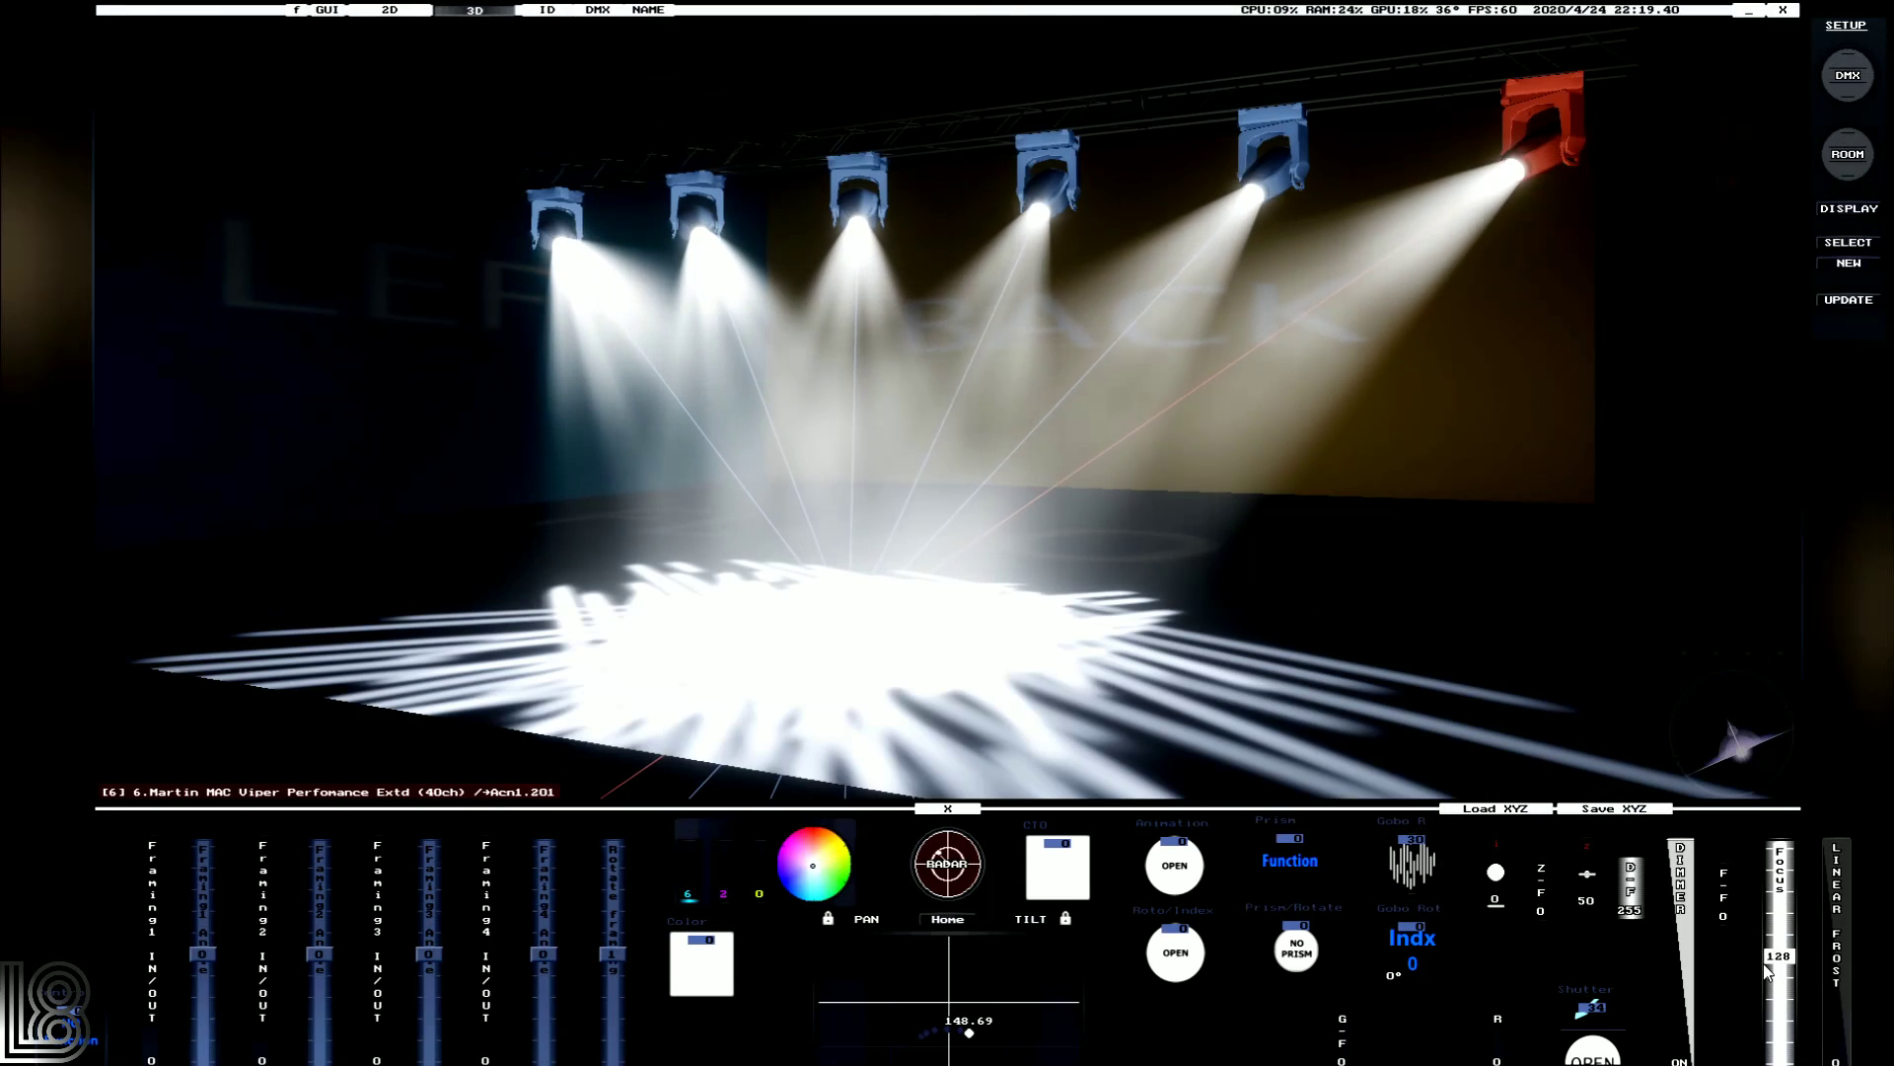
pyautogui.moveTo(1779, 955)
pyautogui.mouseDown()
pyautogui.moveTo(1779, 1062)
pyautogui.moveTo(1773, 970)
pyautogui.mouseUp()
pyautogui.click(1591, 886)
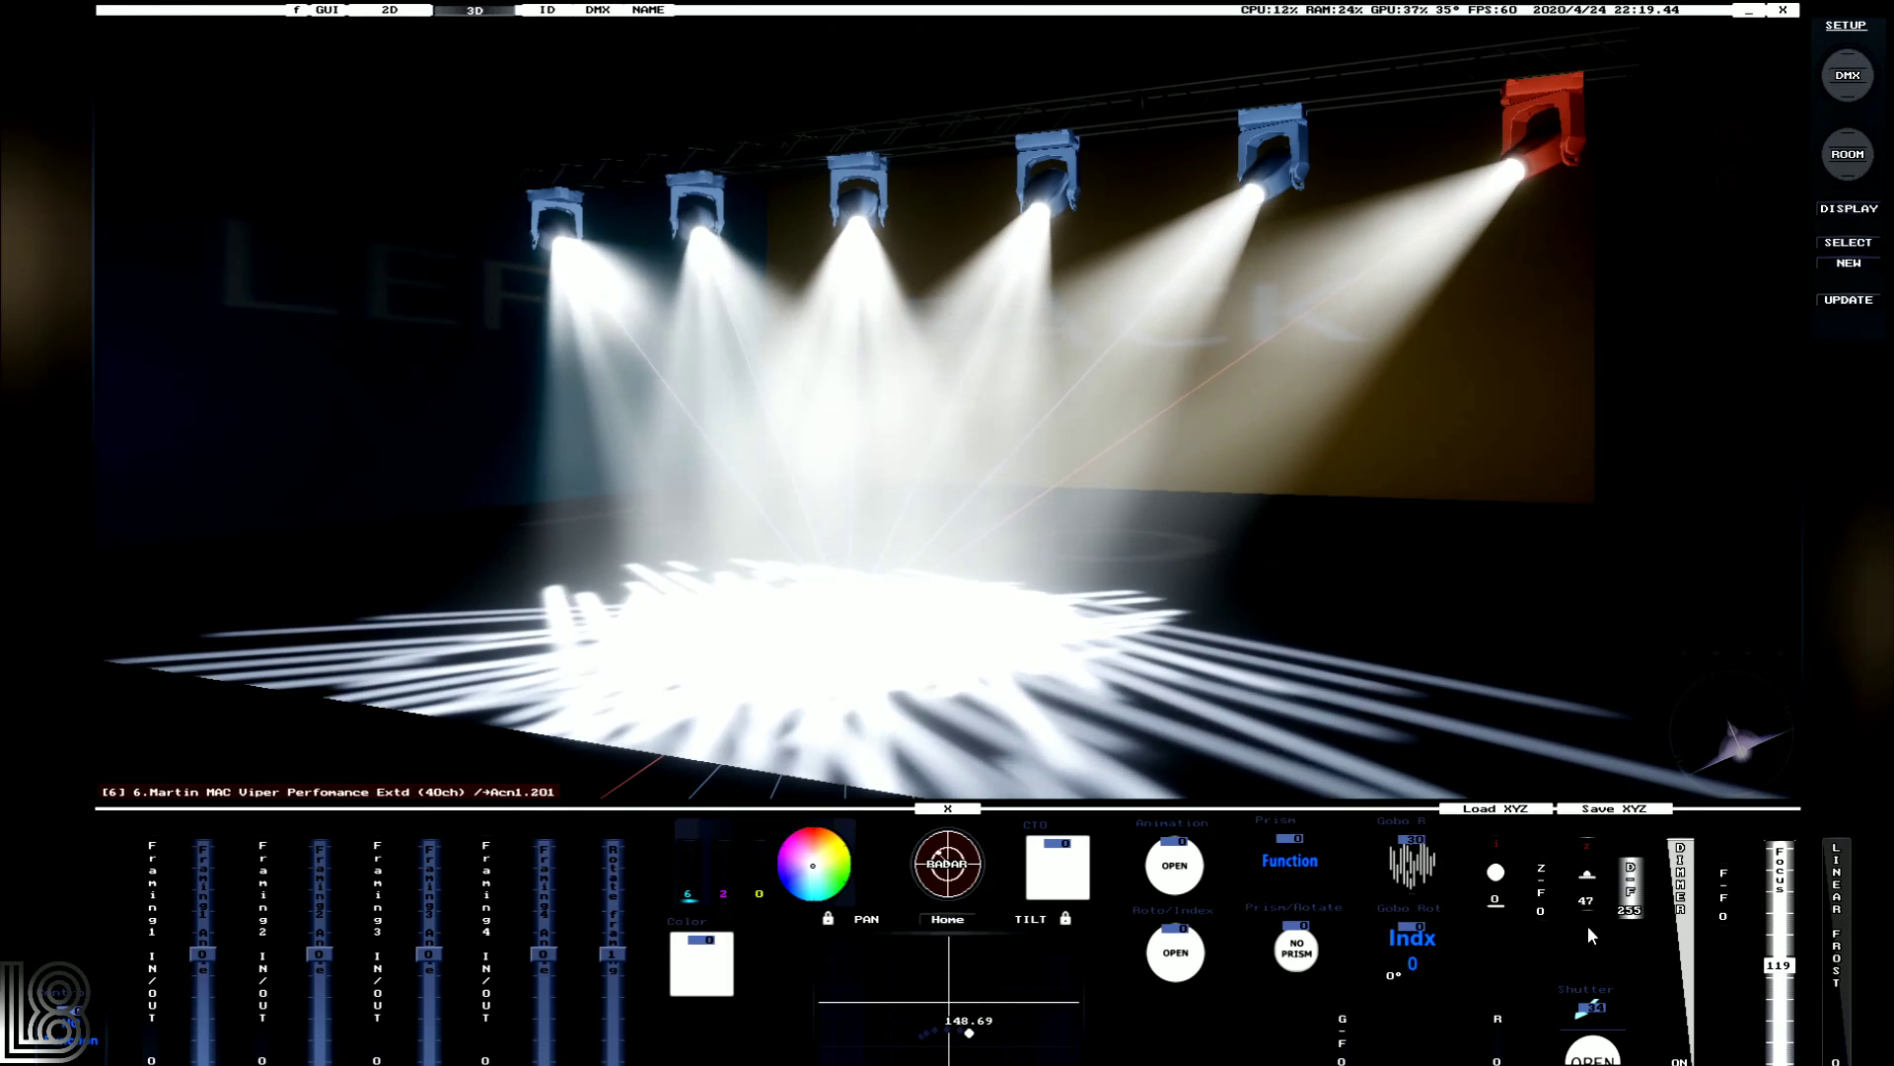
pyautogui.click(1586, 888)
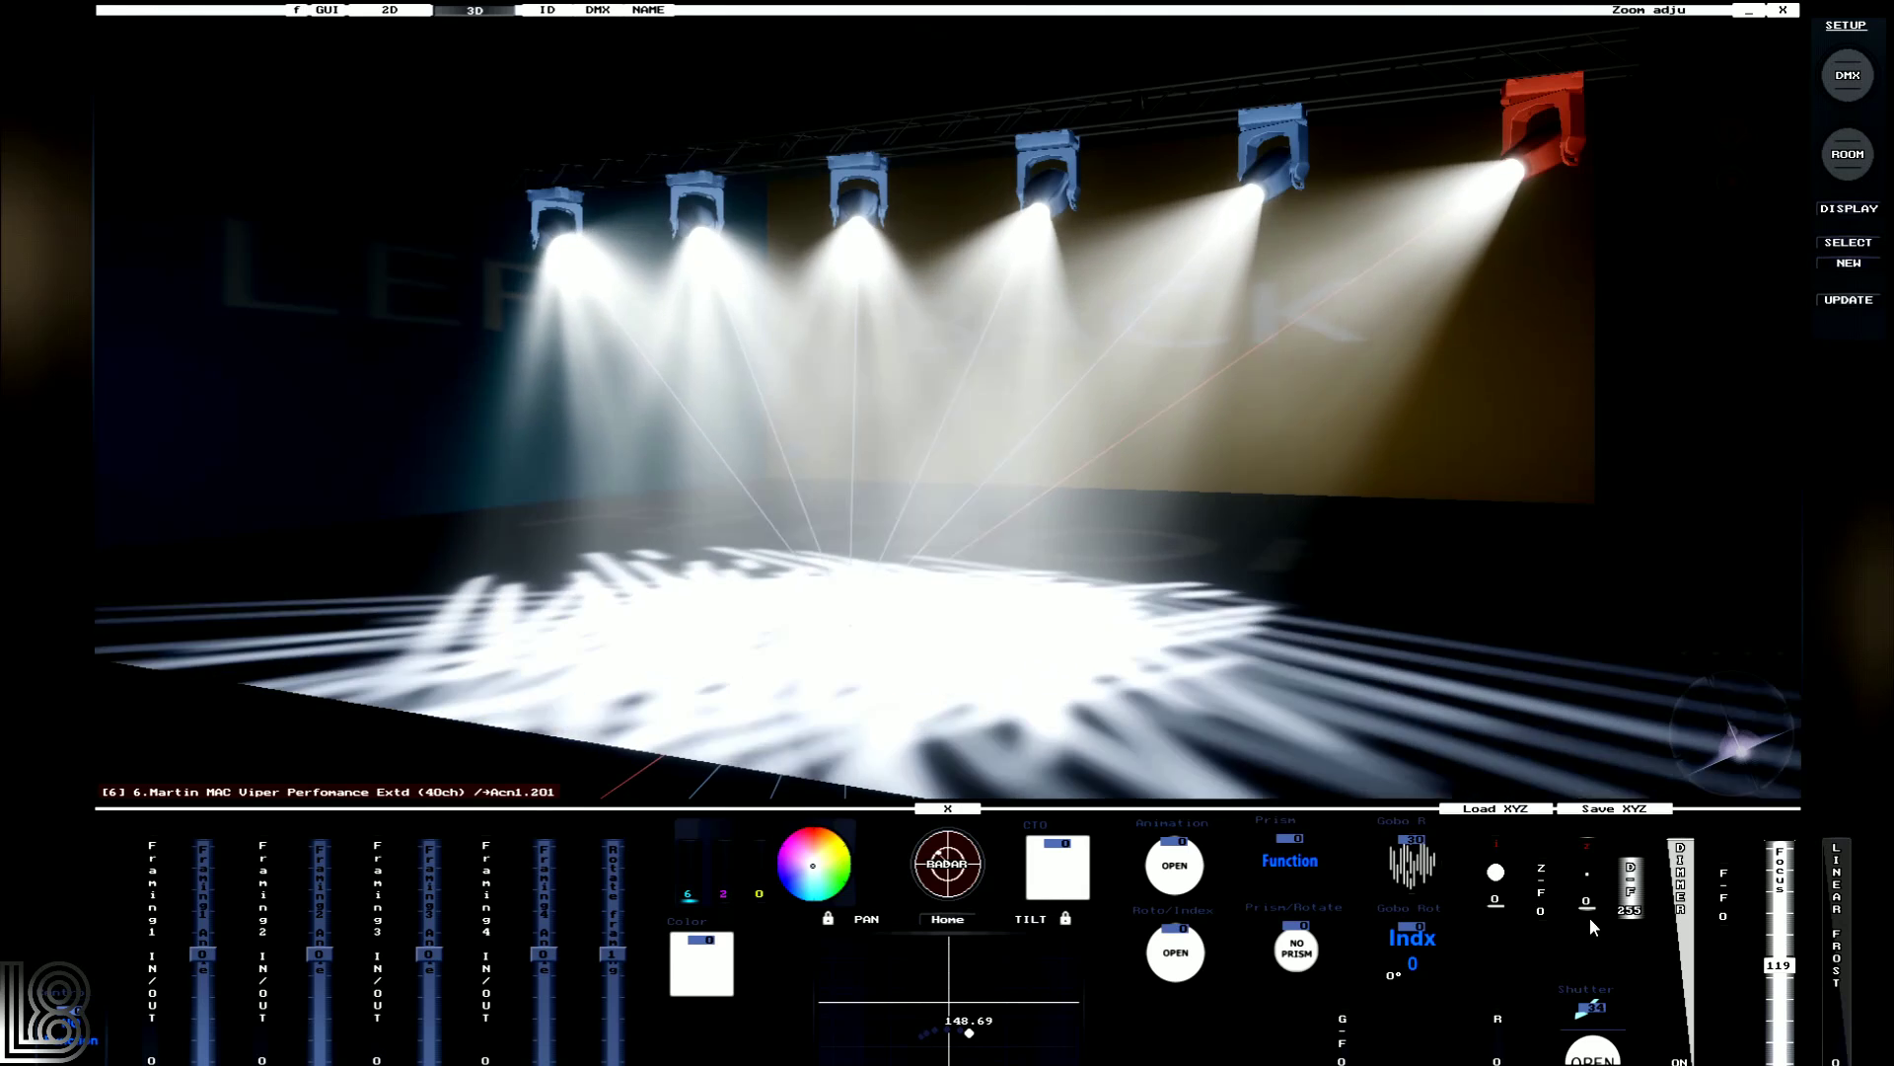
pyautogui.click(786, 891)
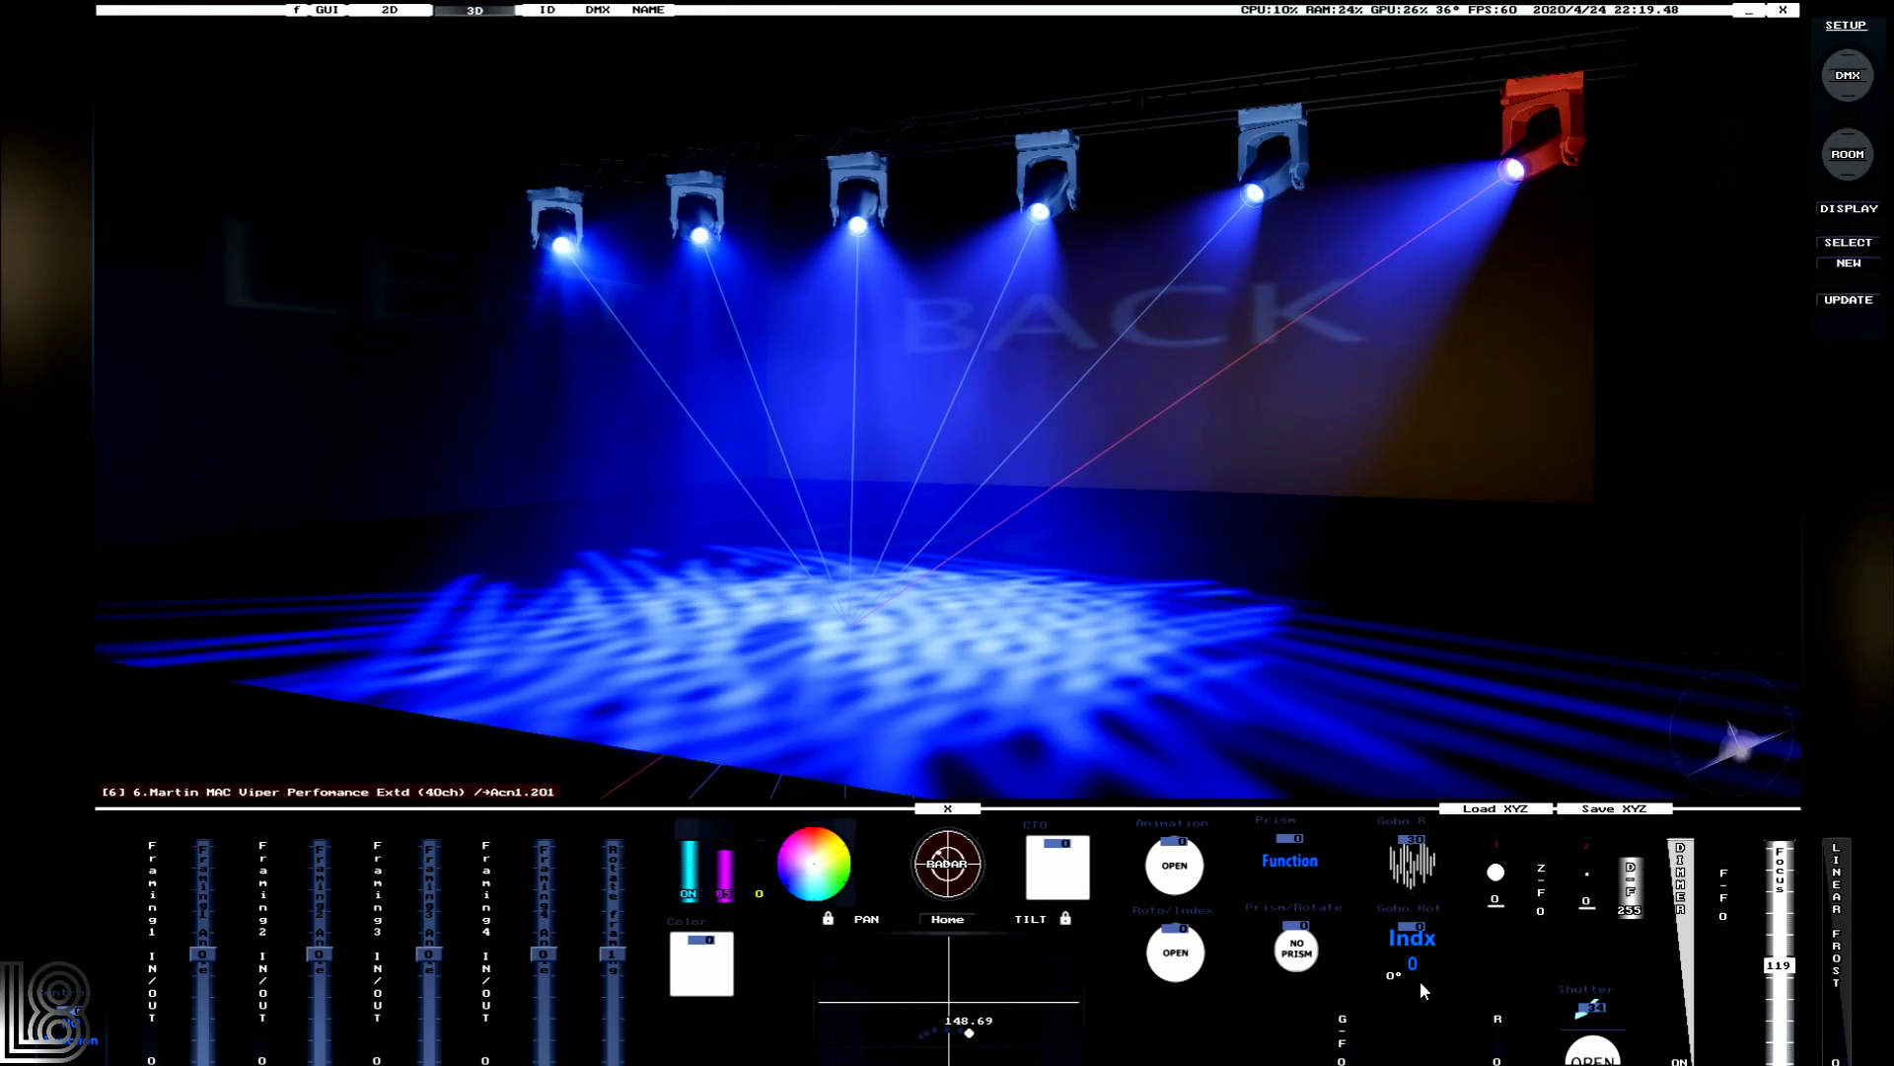
# Set the gobo back to open and bring in framing shutters 3 and 4.
pyautogui.click(1386, 881)
pyautogui.click(1299, 1026)
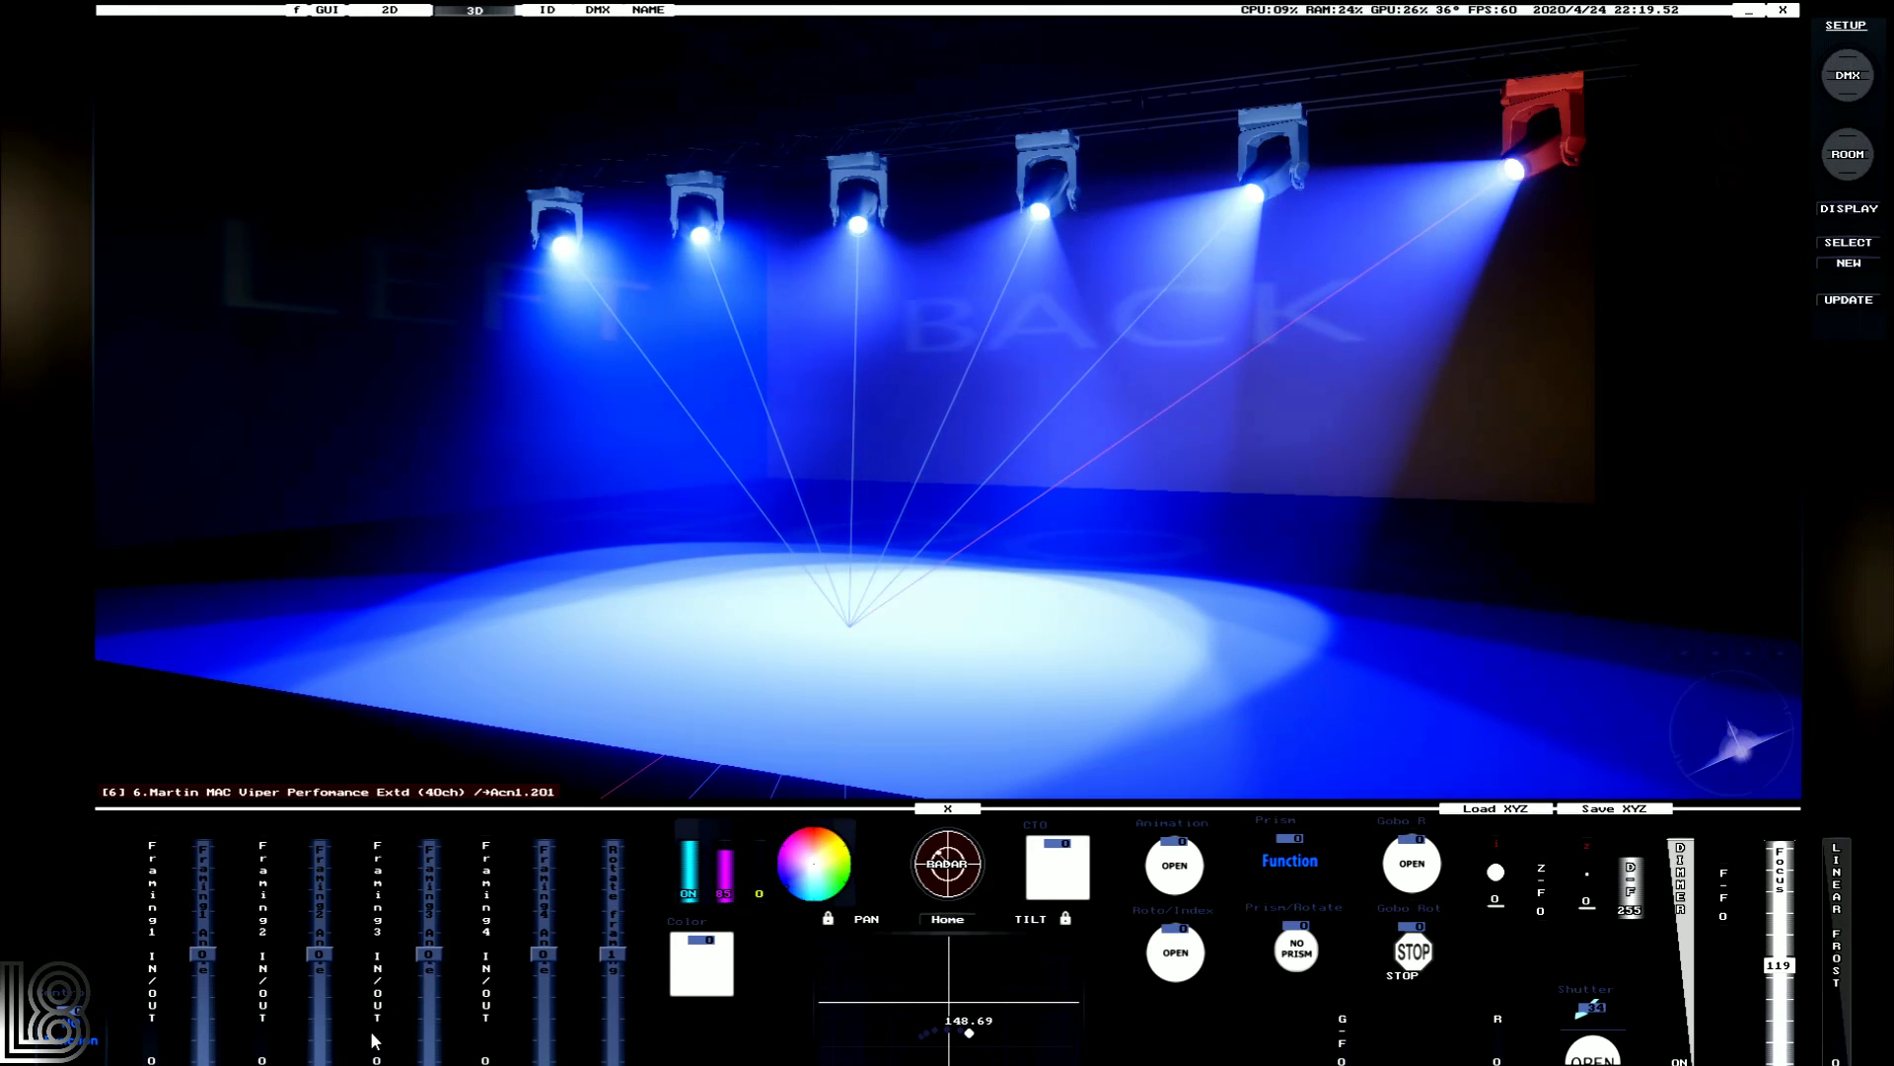
pyautogui.moveTo(383, 933); pyautogui.dragTo(387, 858)
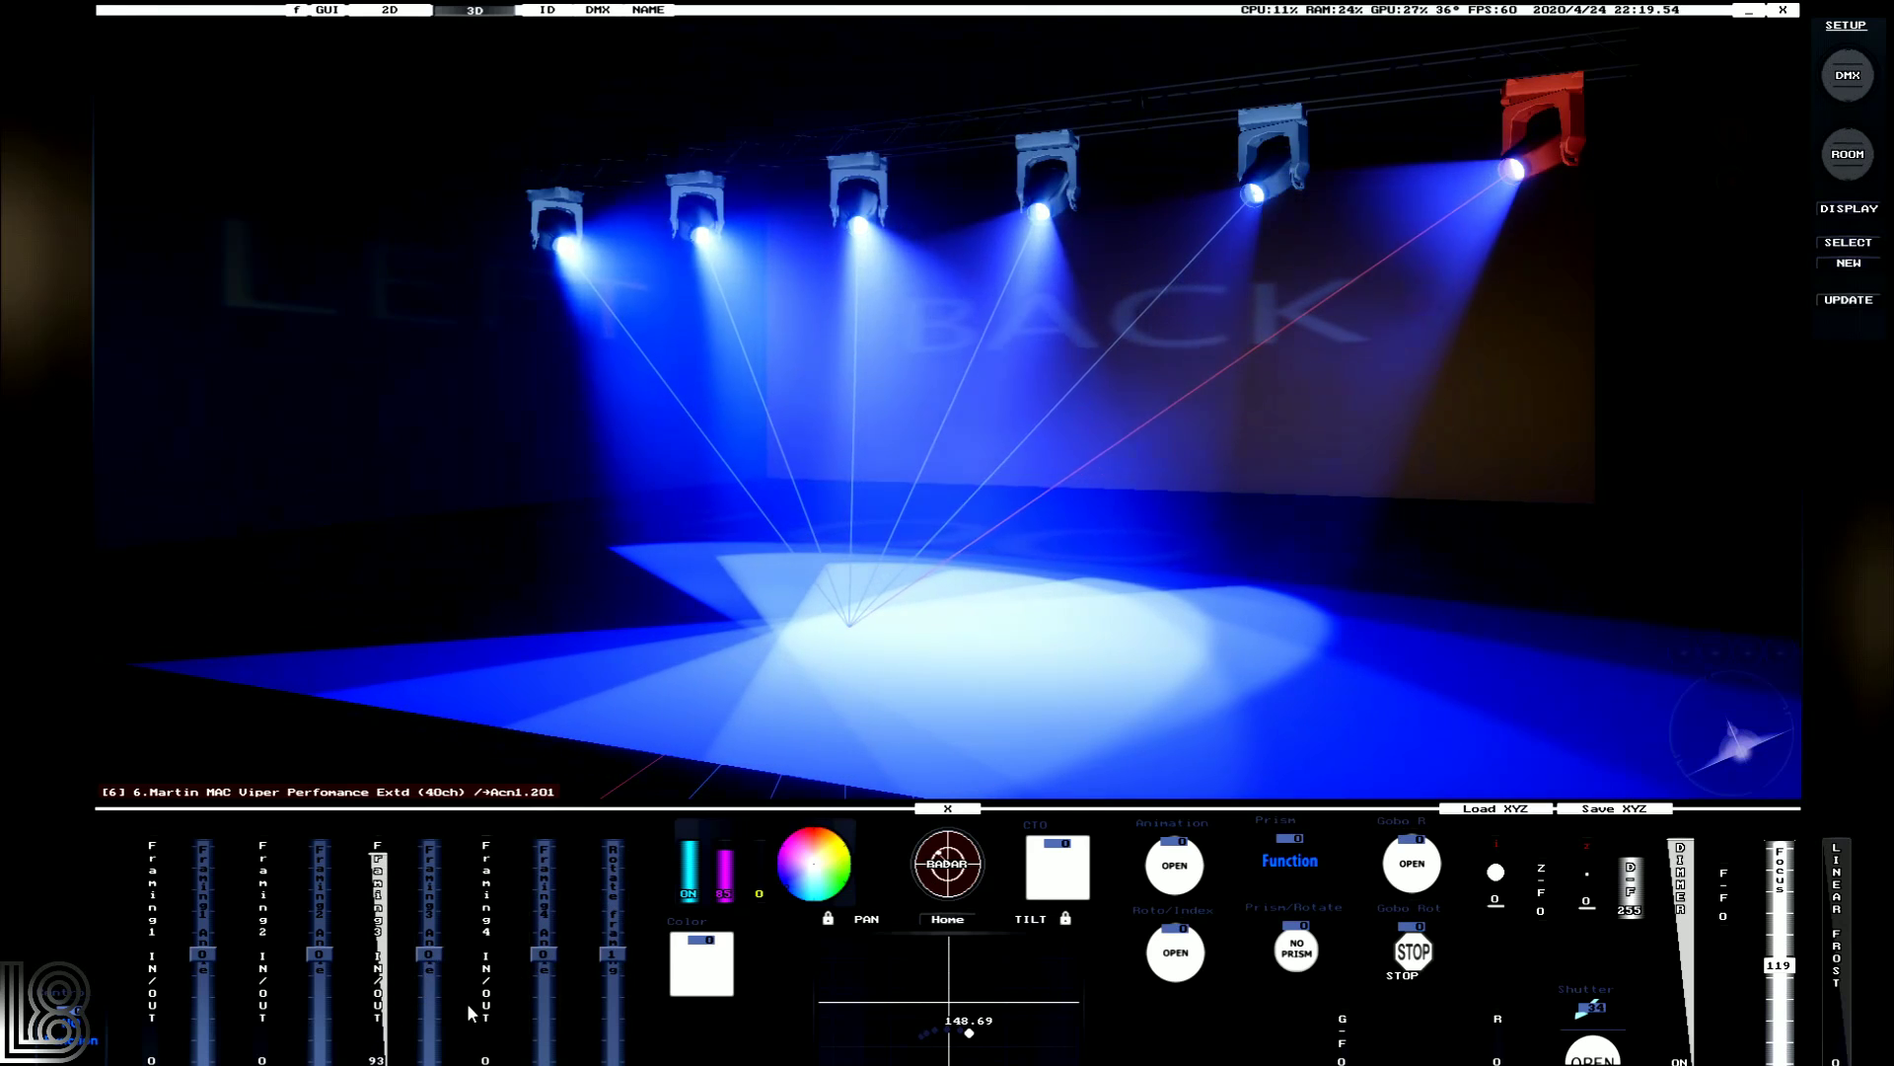
pyautogui.moveTo(484, 991); pyautogui.dragTo(485, 841)
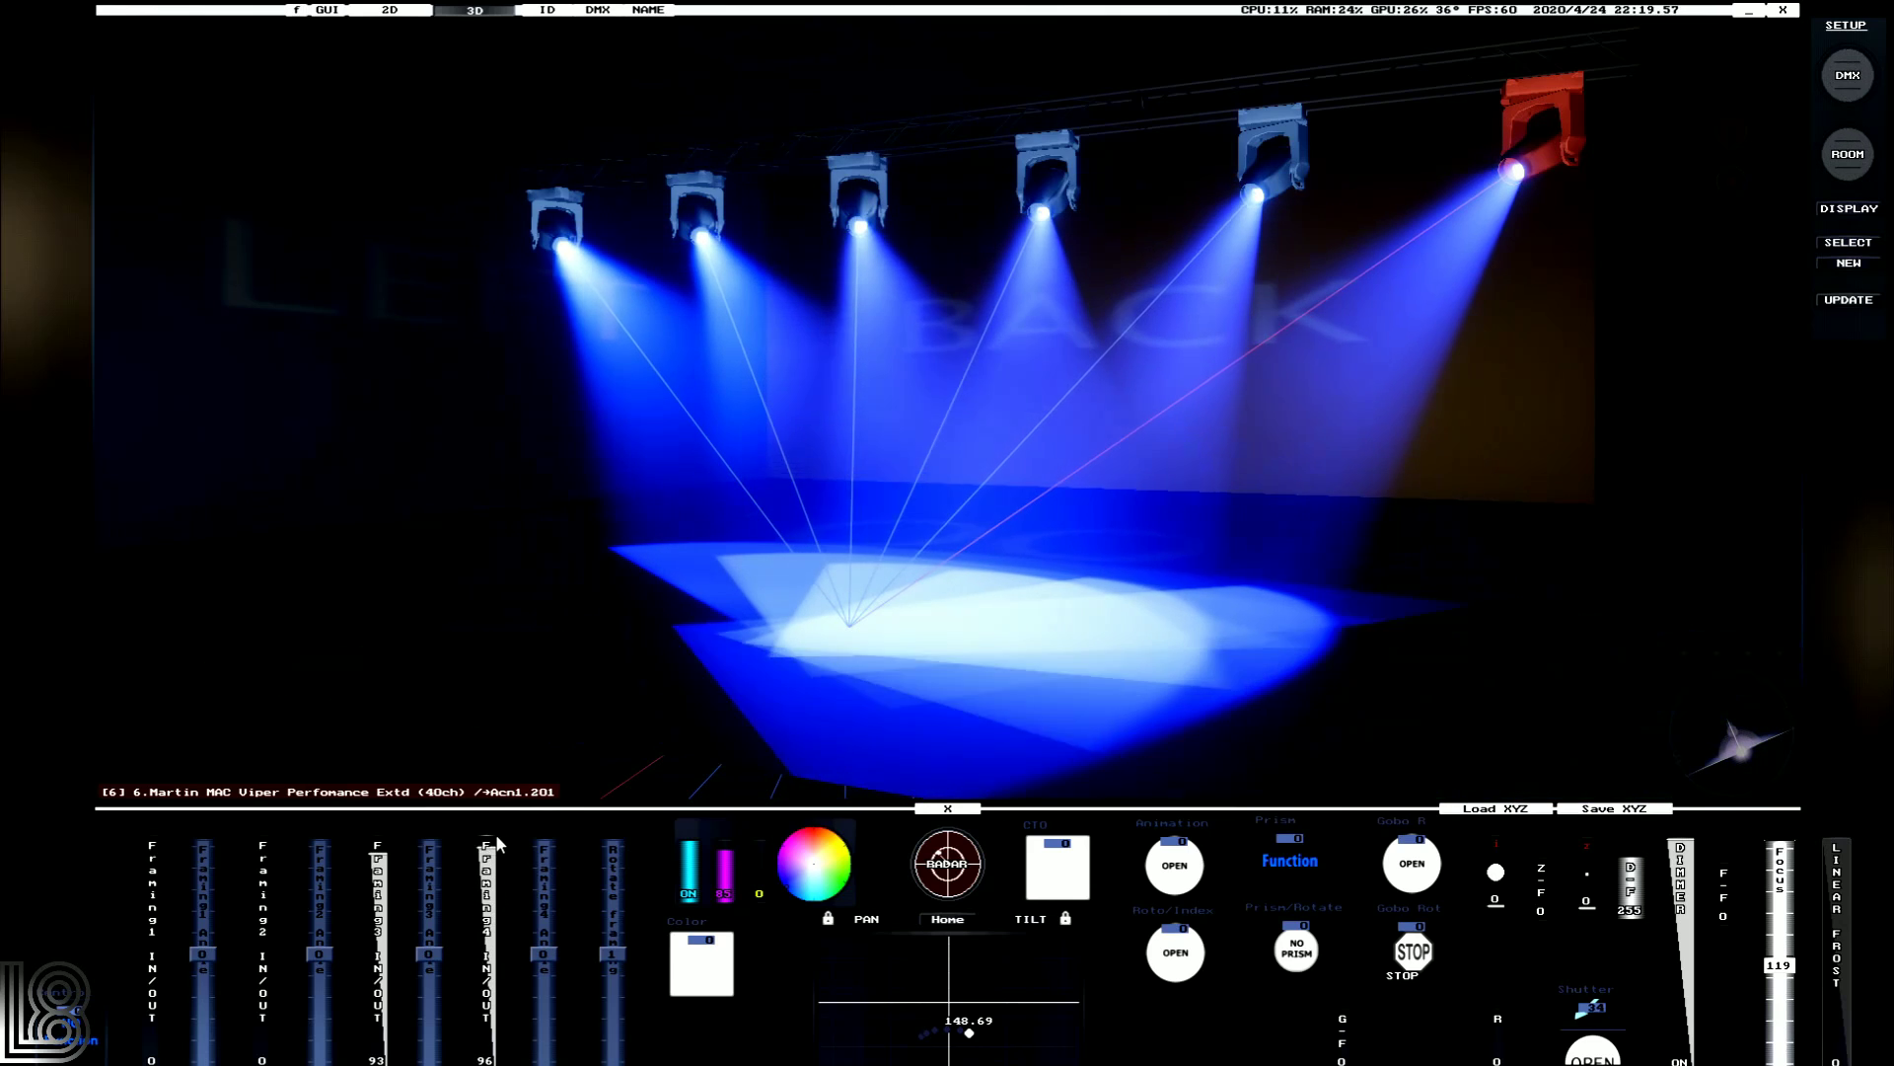
# Set the prism to continuous rotation, retract shutters 3 and 4, and view the stage frontally.
pyautogui.click(1293, 860)
pyautogui.click(1208, 872)
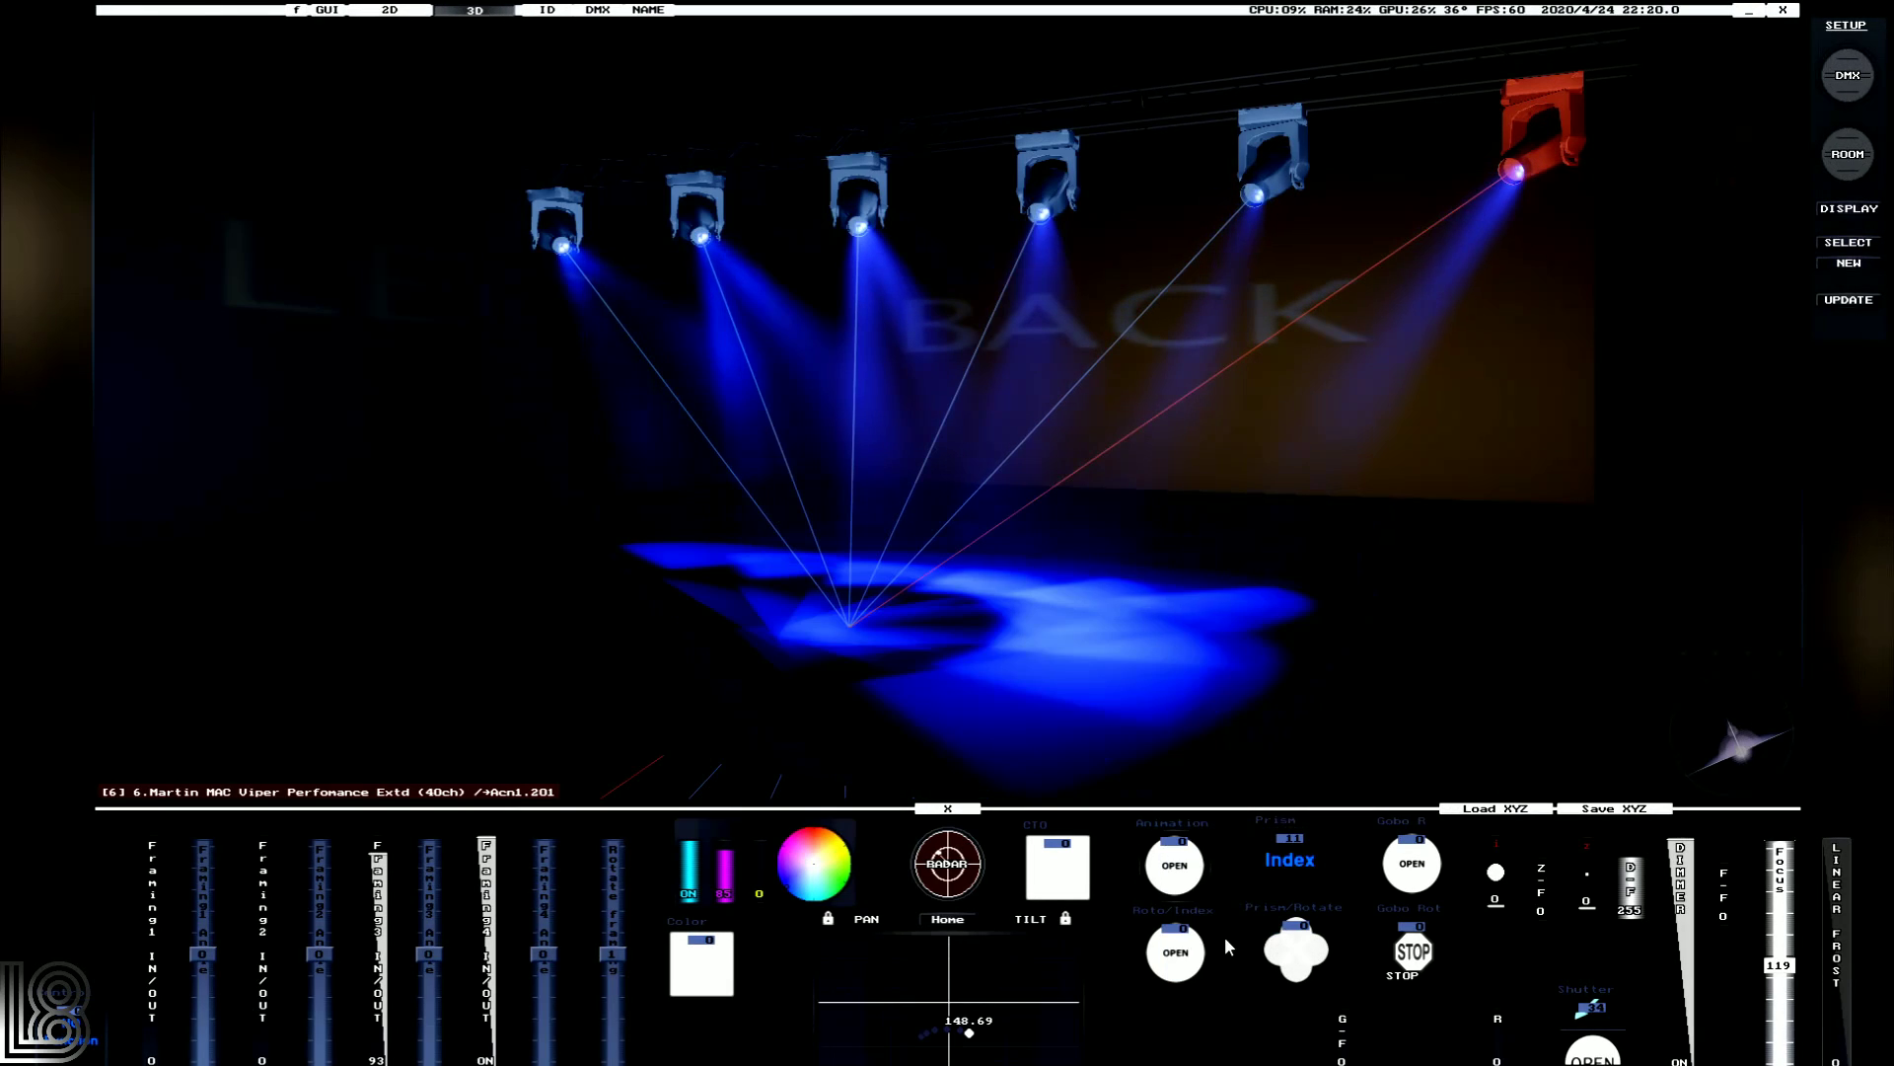
pyautogui.click(1299, 947)
pyautogui.click(1221, 817)
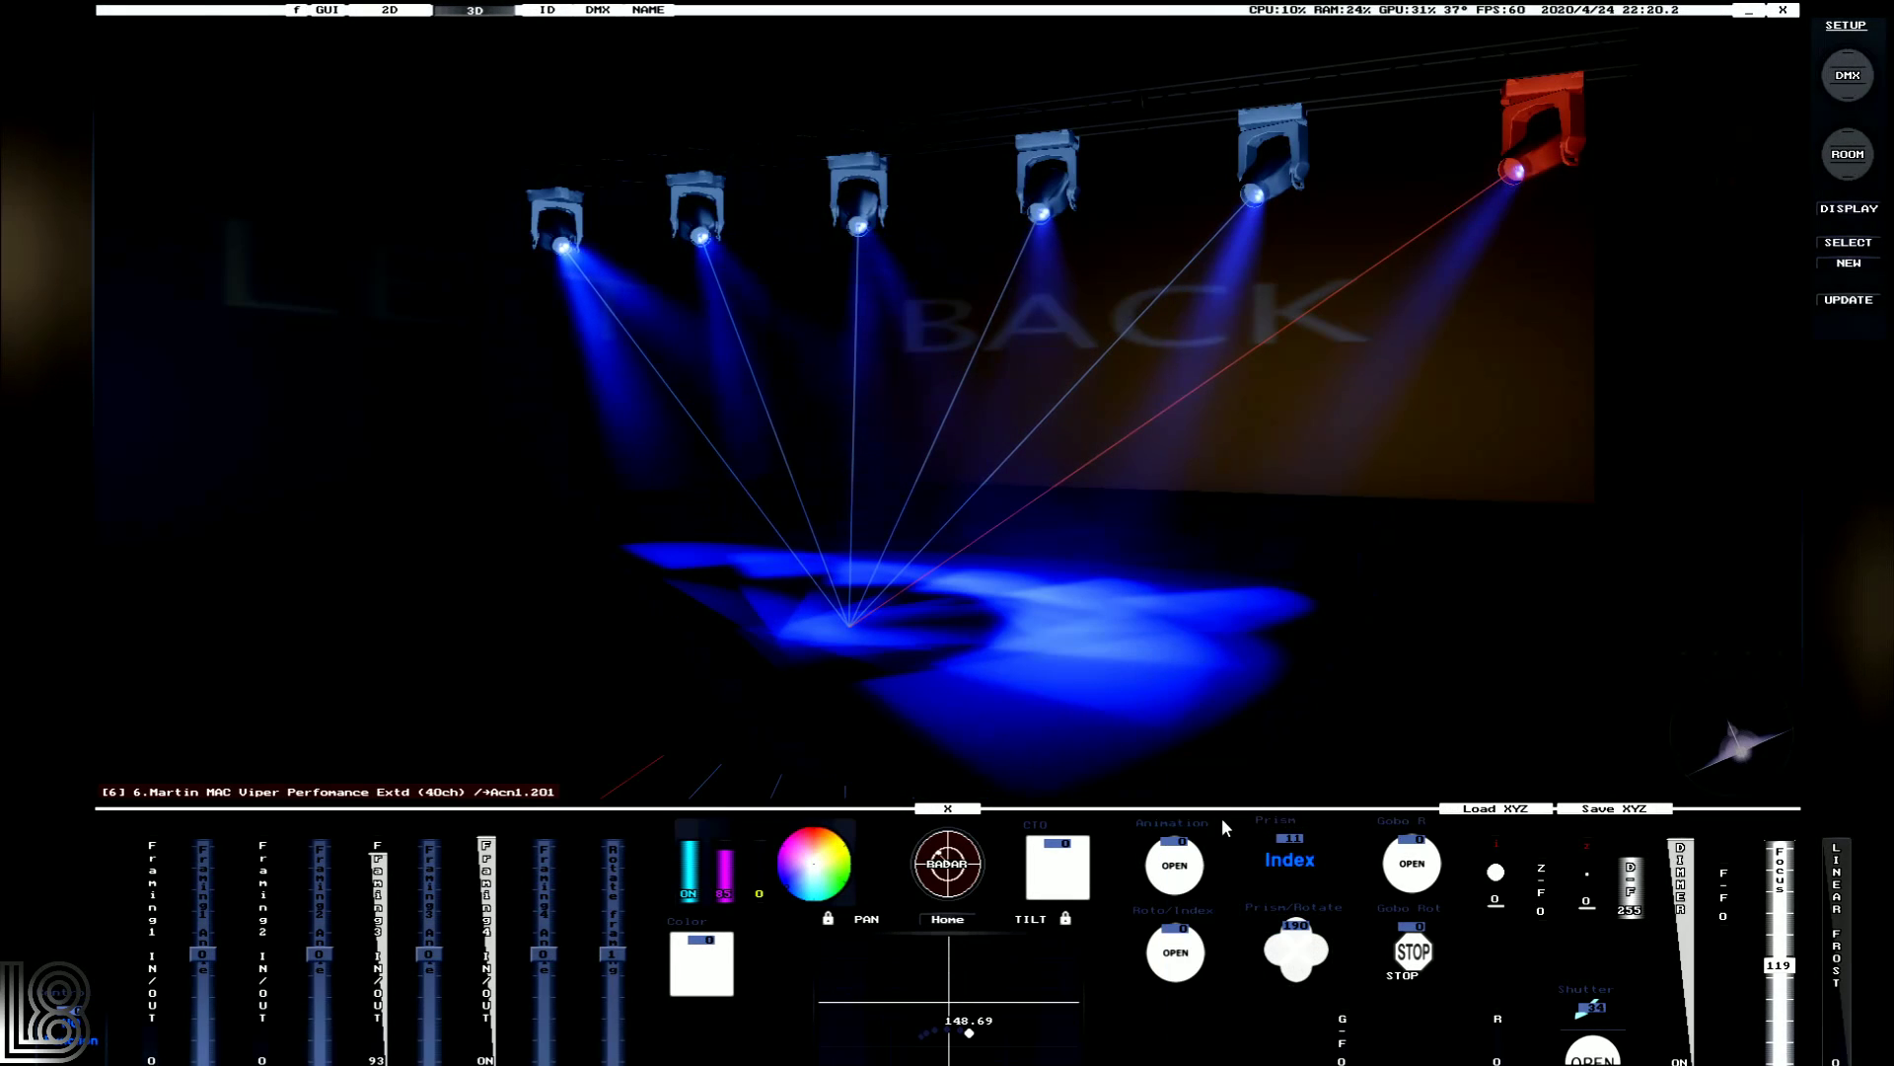
pyautogui.click(1311, 881)
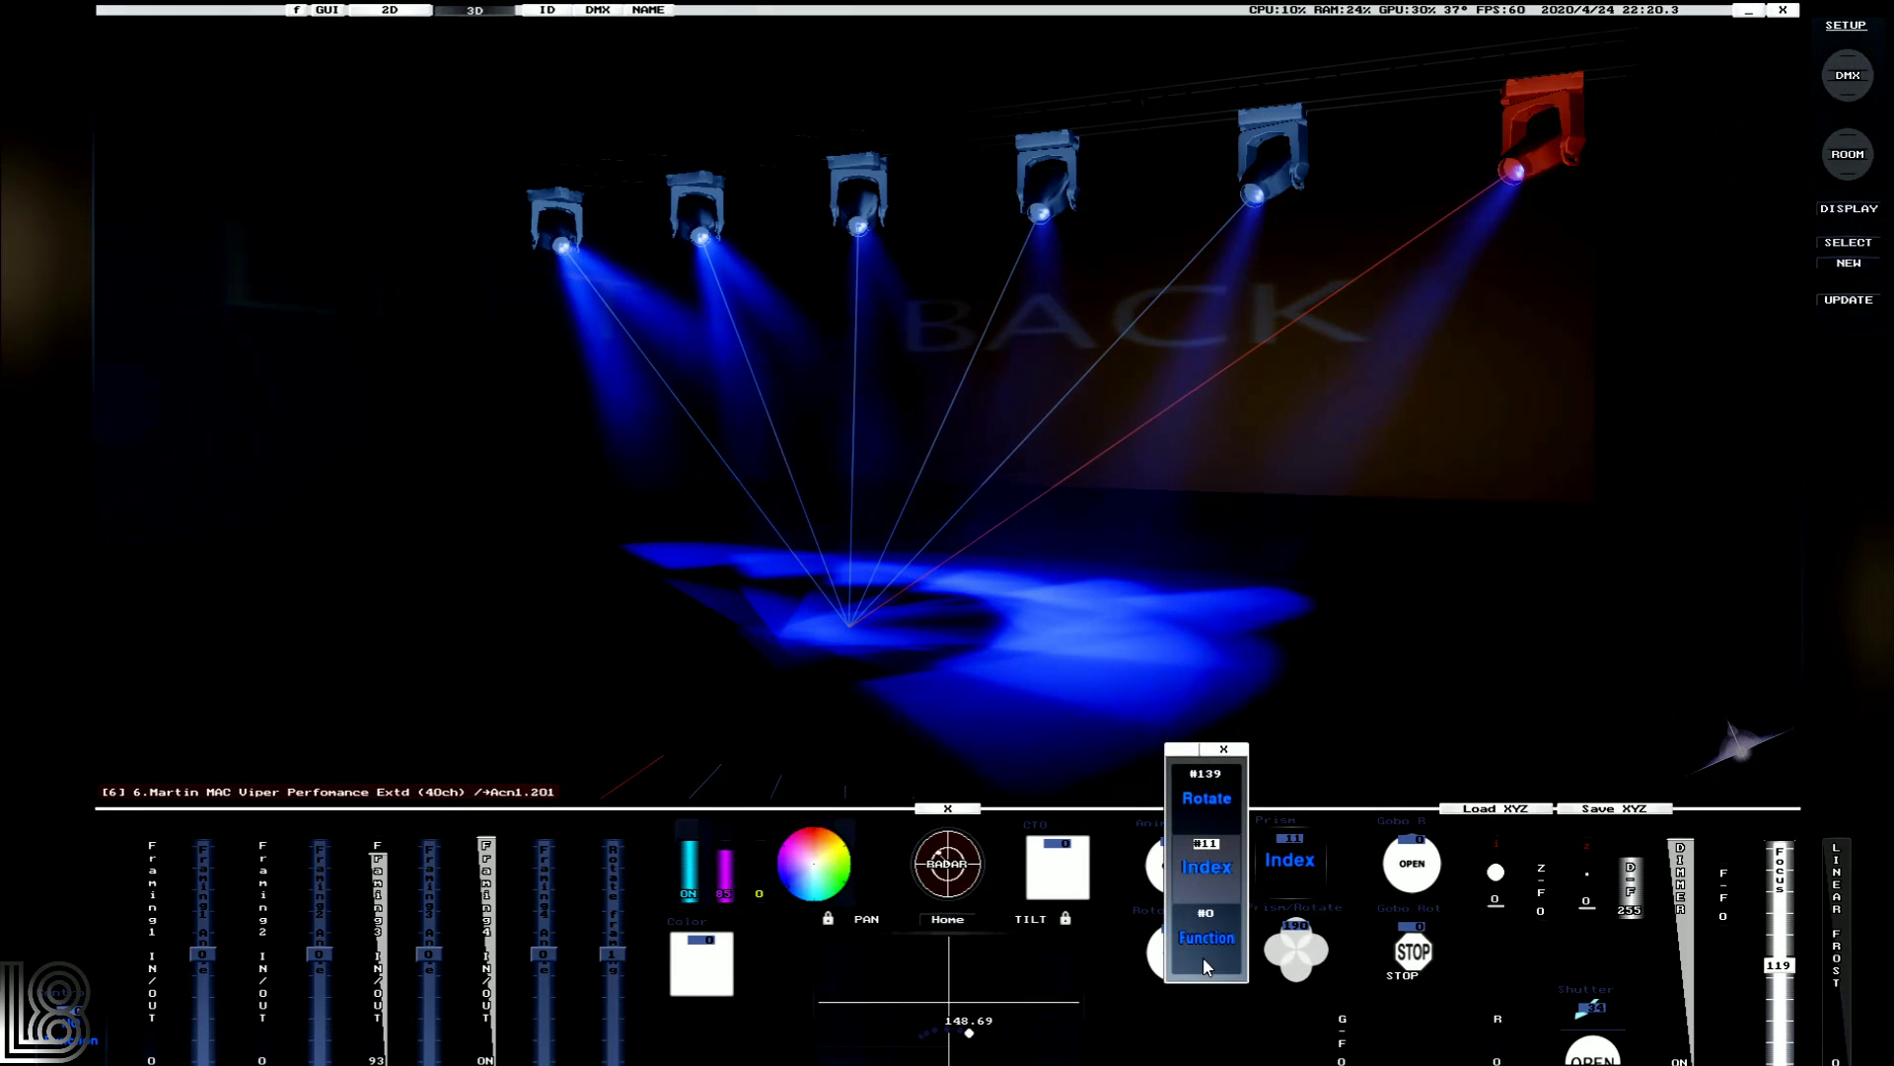
pyautogui.click(1213, 815)
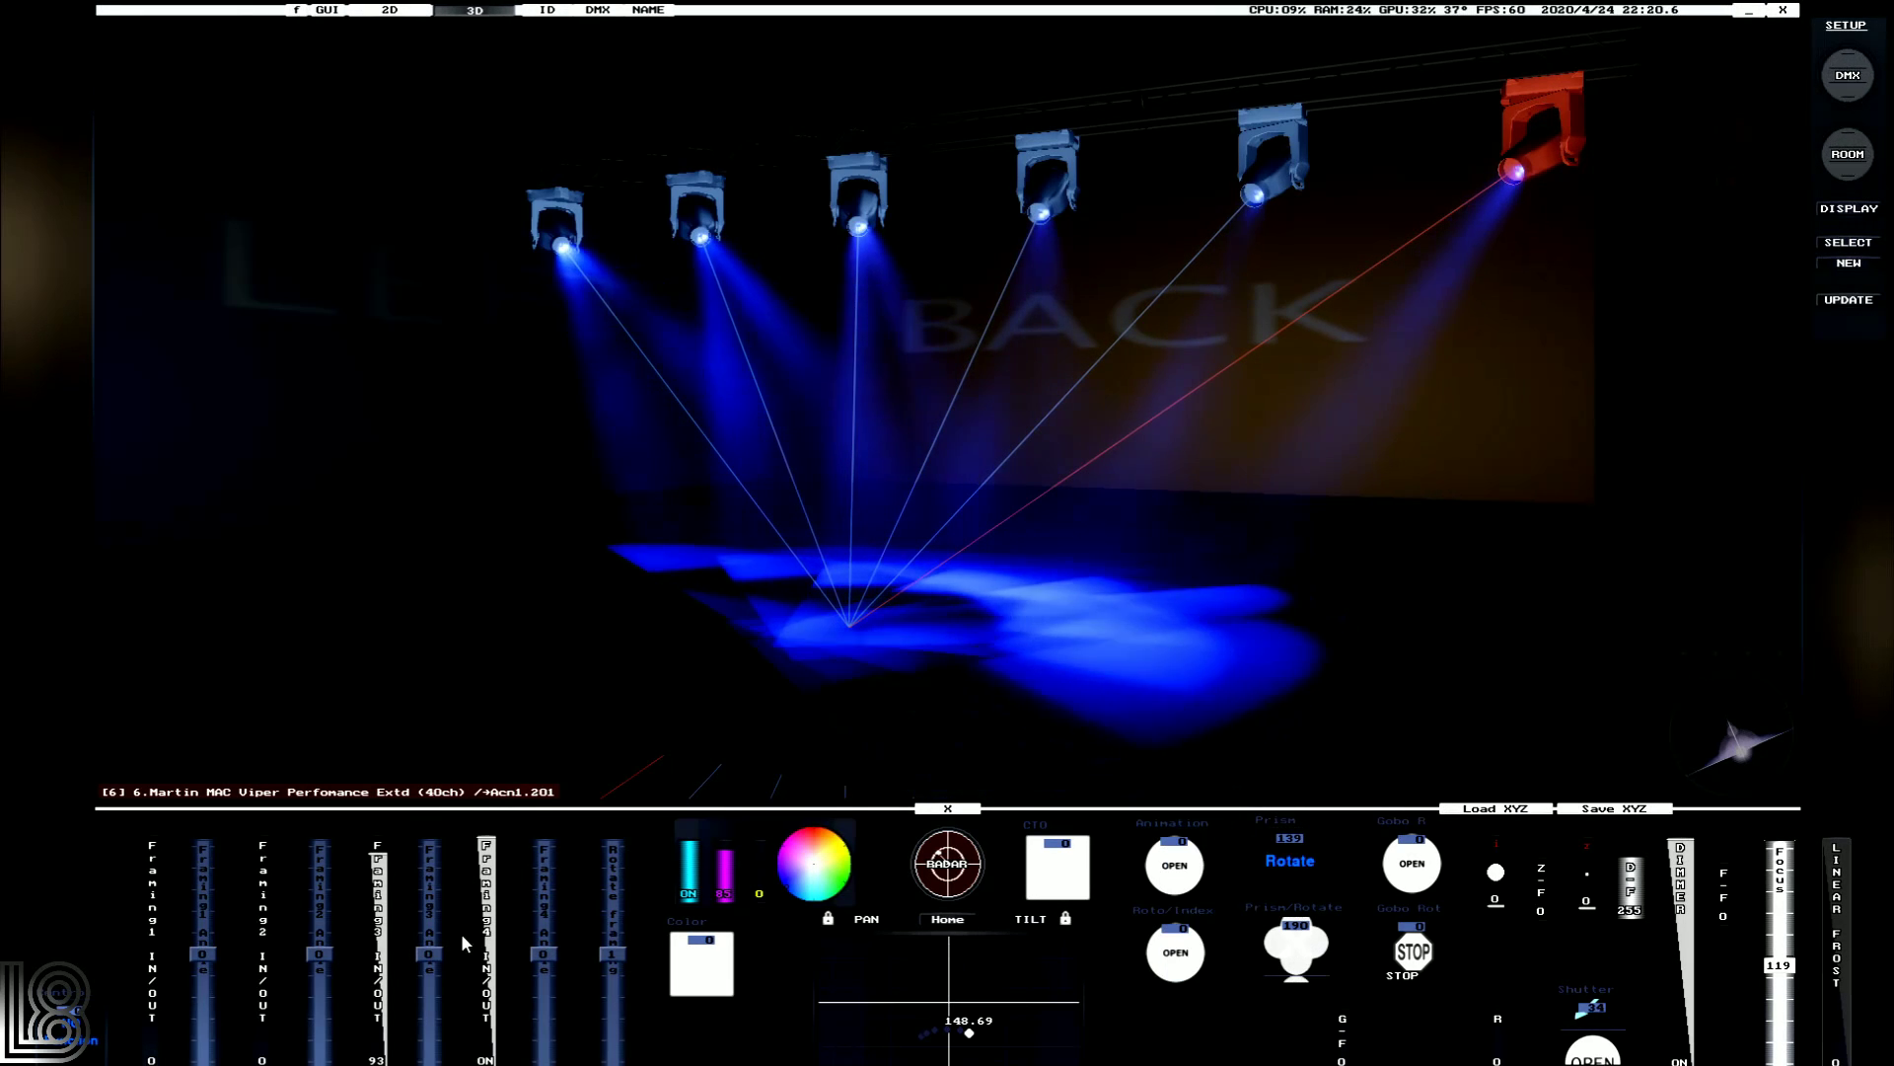
pyautogui.click(377, 947)
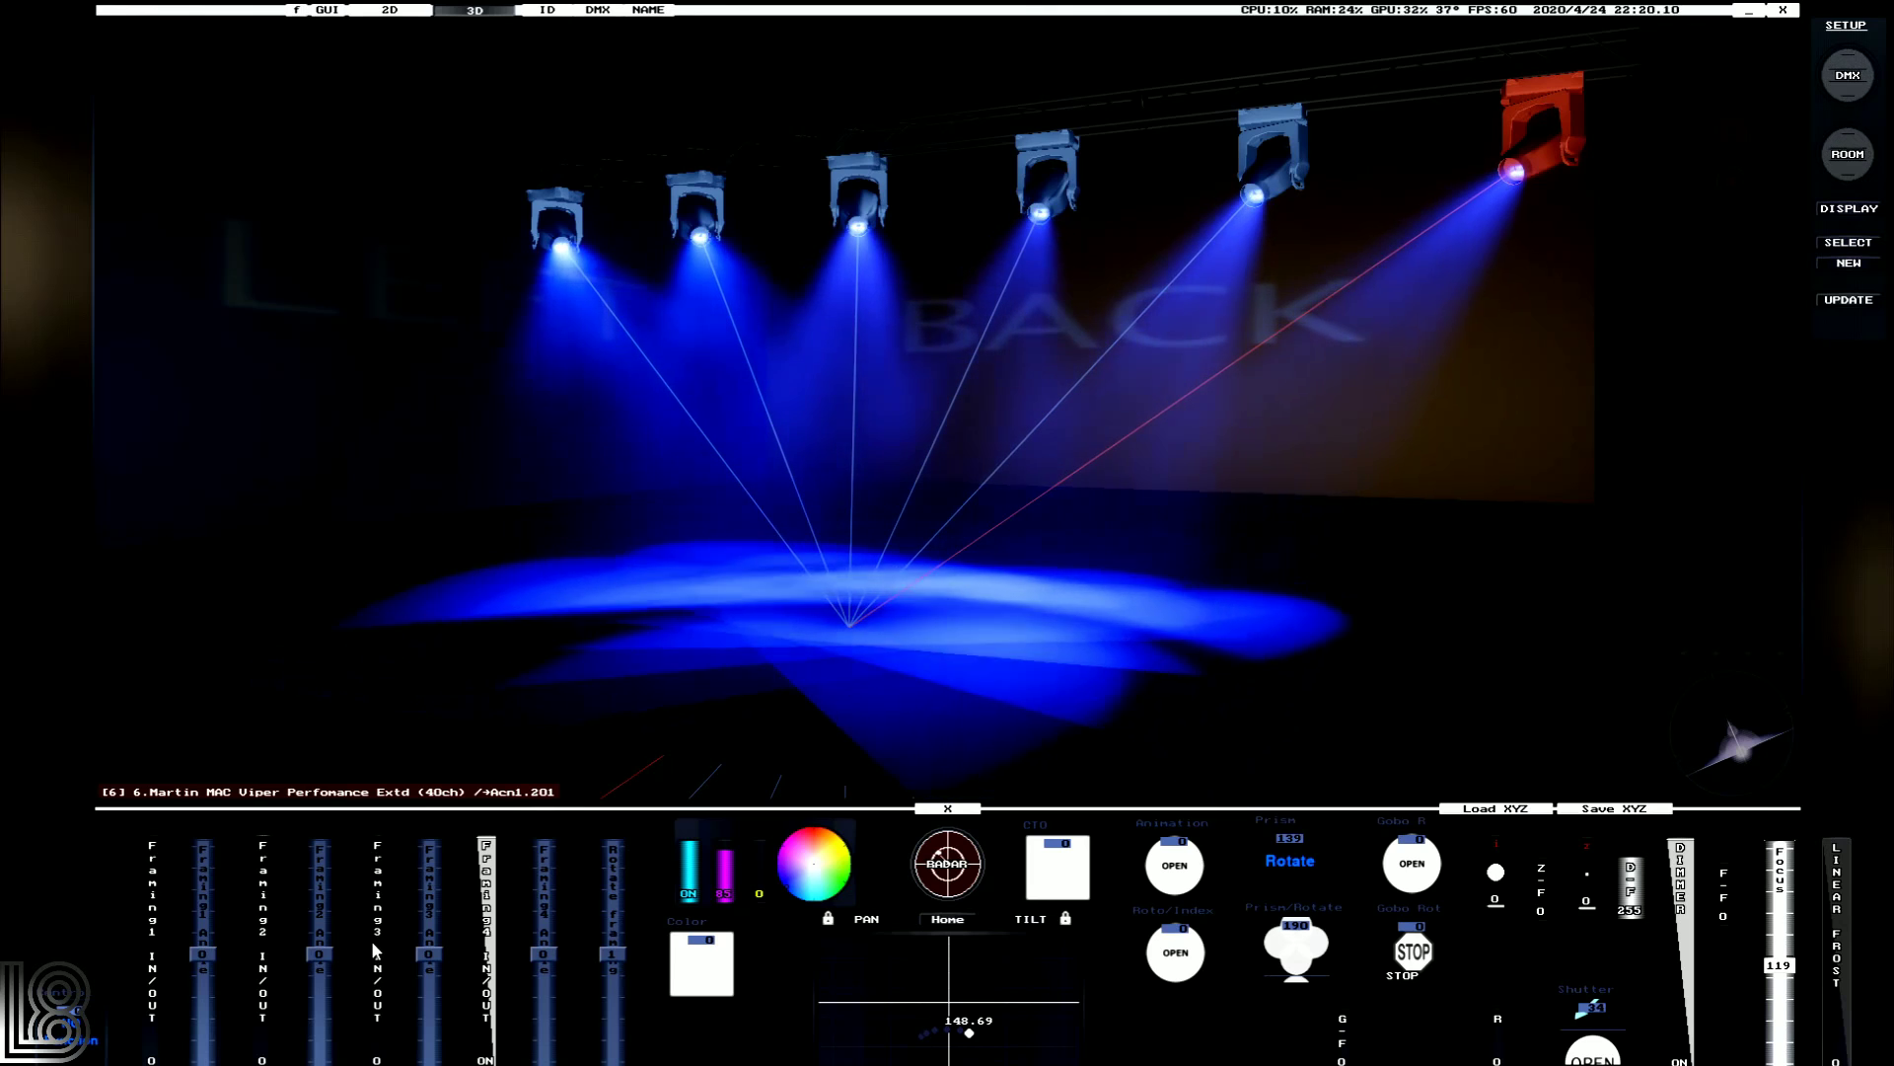
pyautogui.click(486, 938)
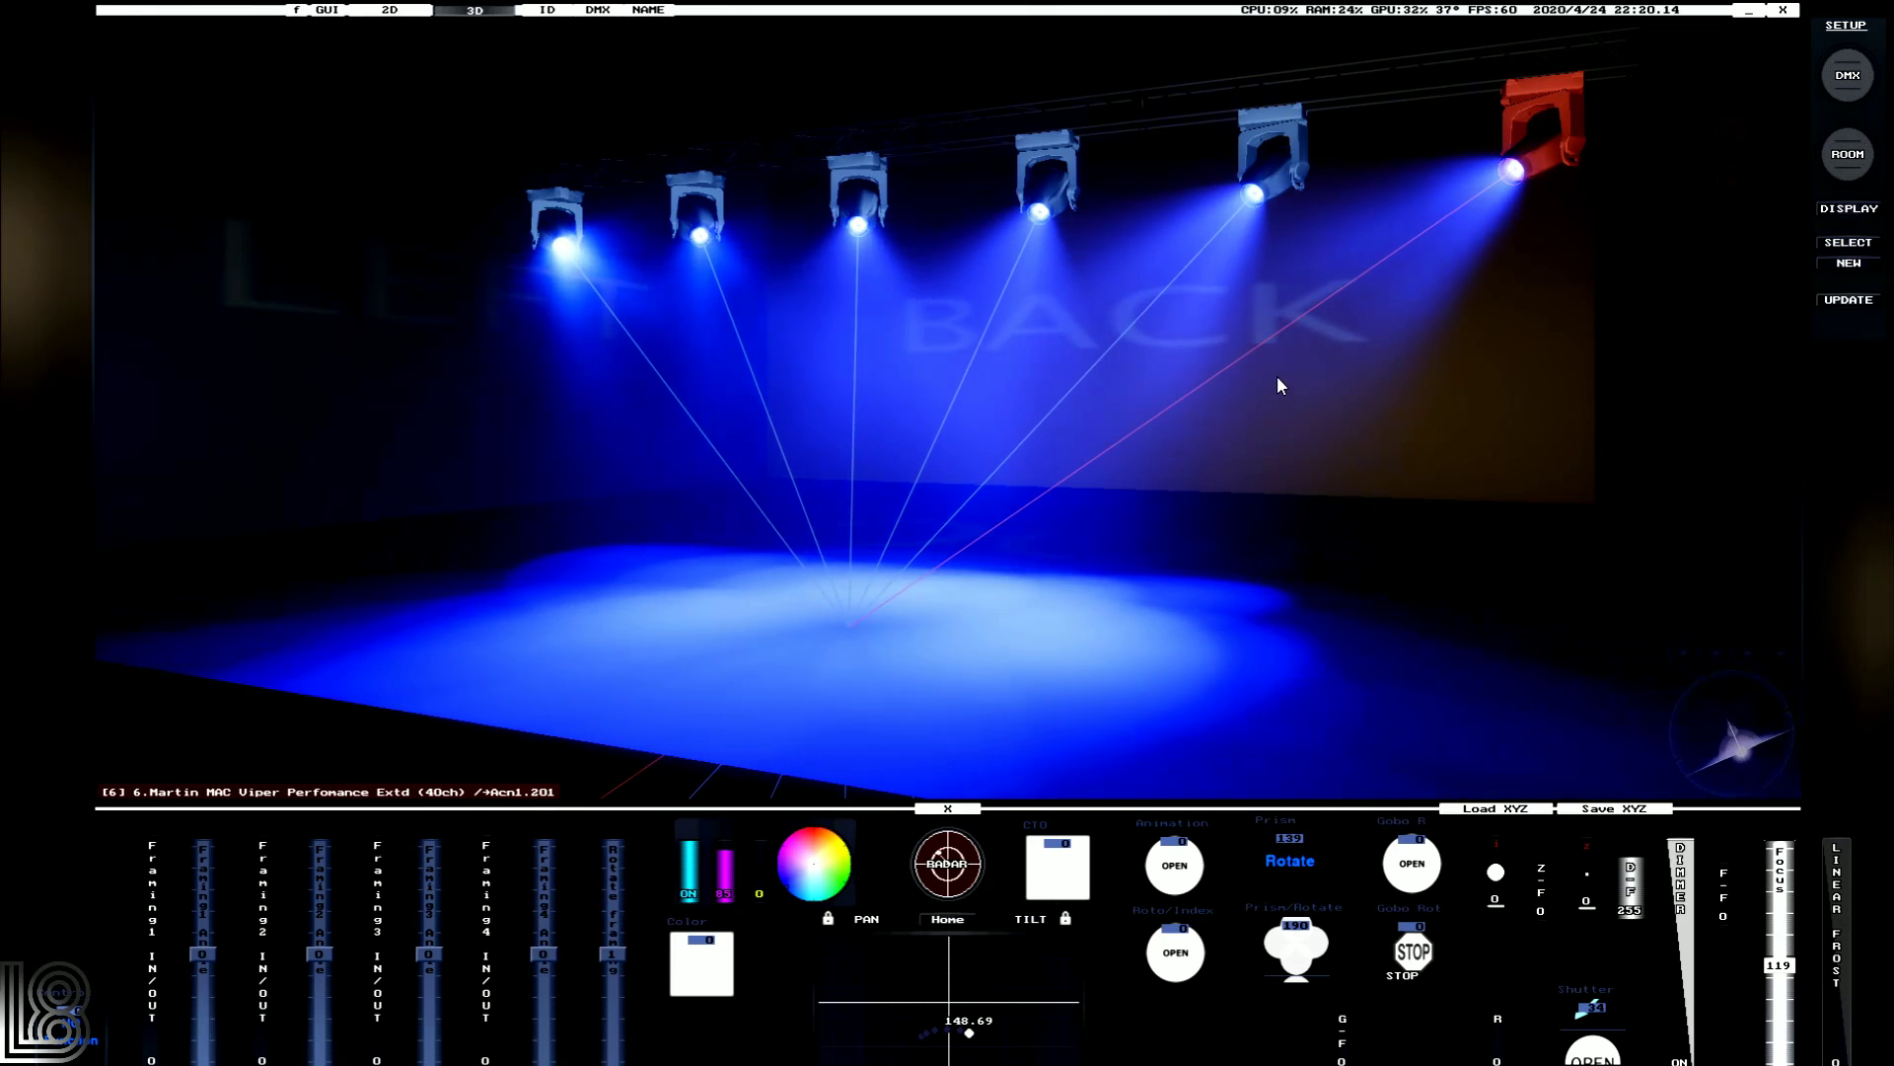
pyautogui.click(1731, 725)
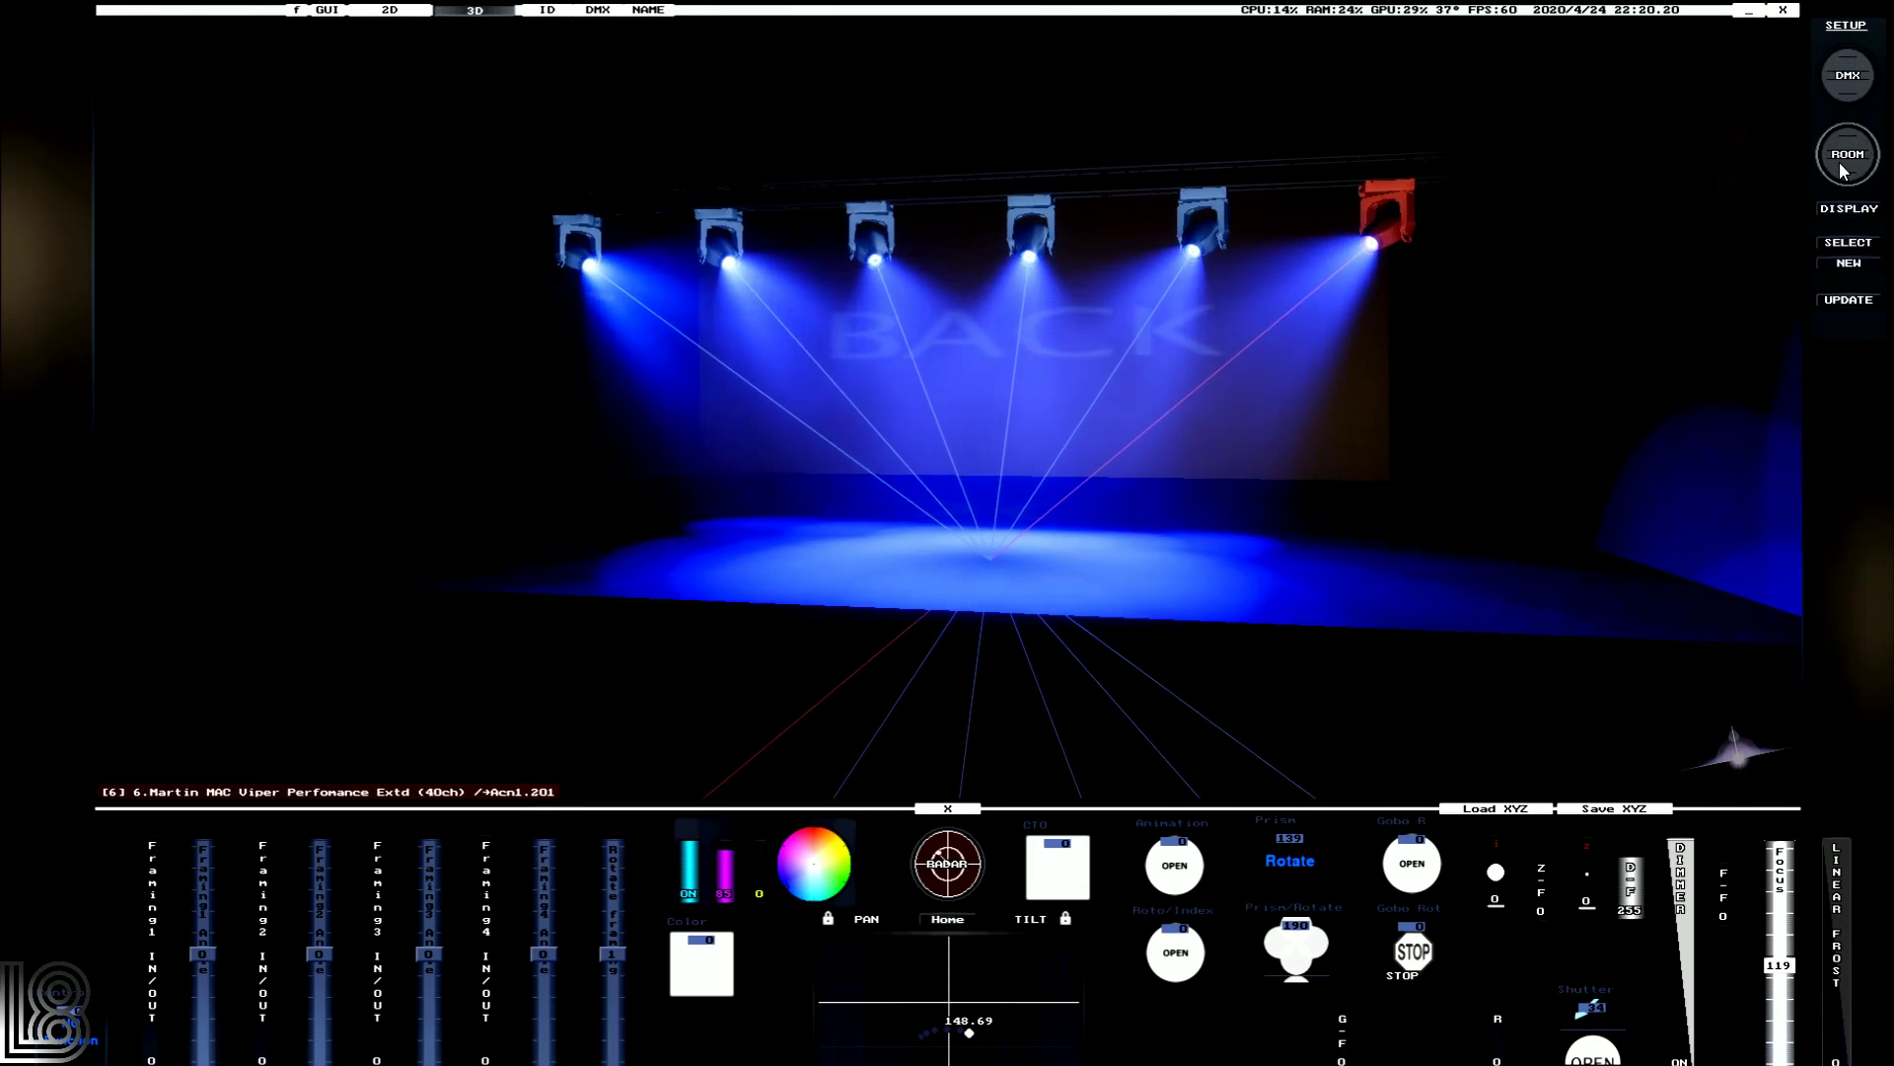
# Add a SteelDesk8x4 platform to the room from the Stage_dex model library.
pyautogui.click(1846, 156)
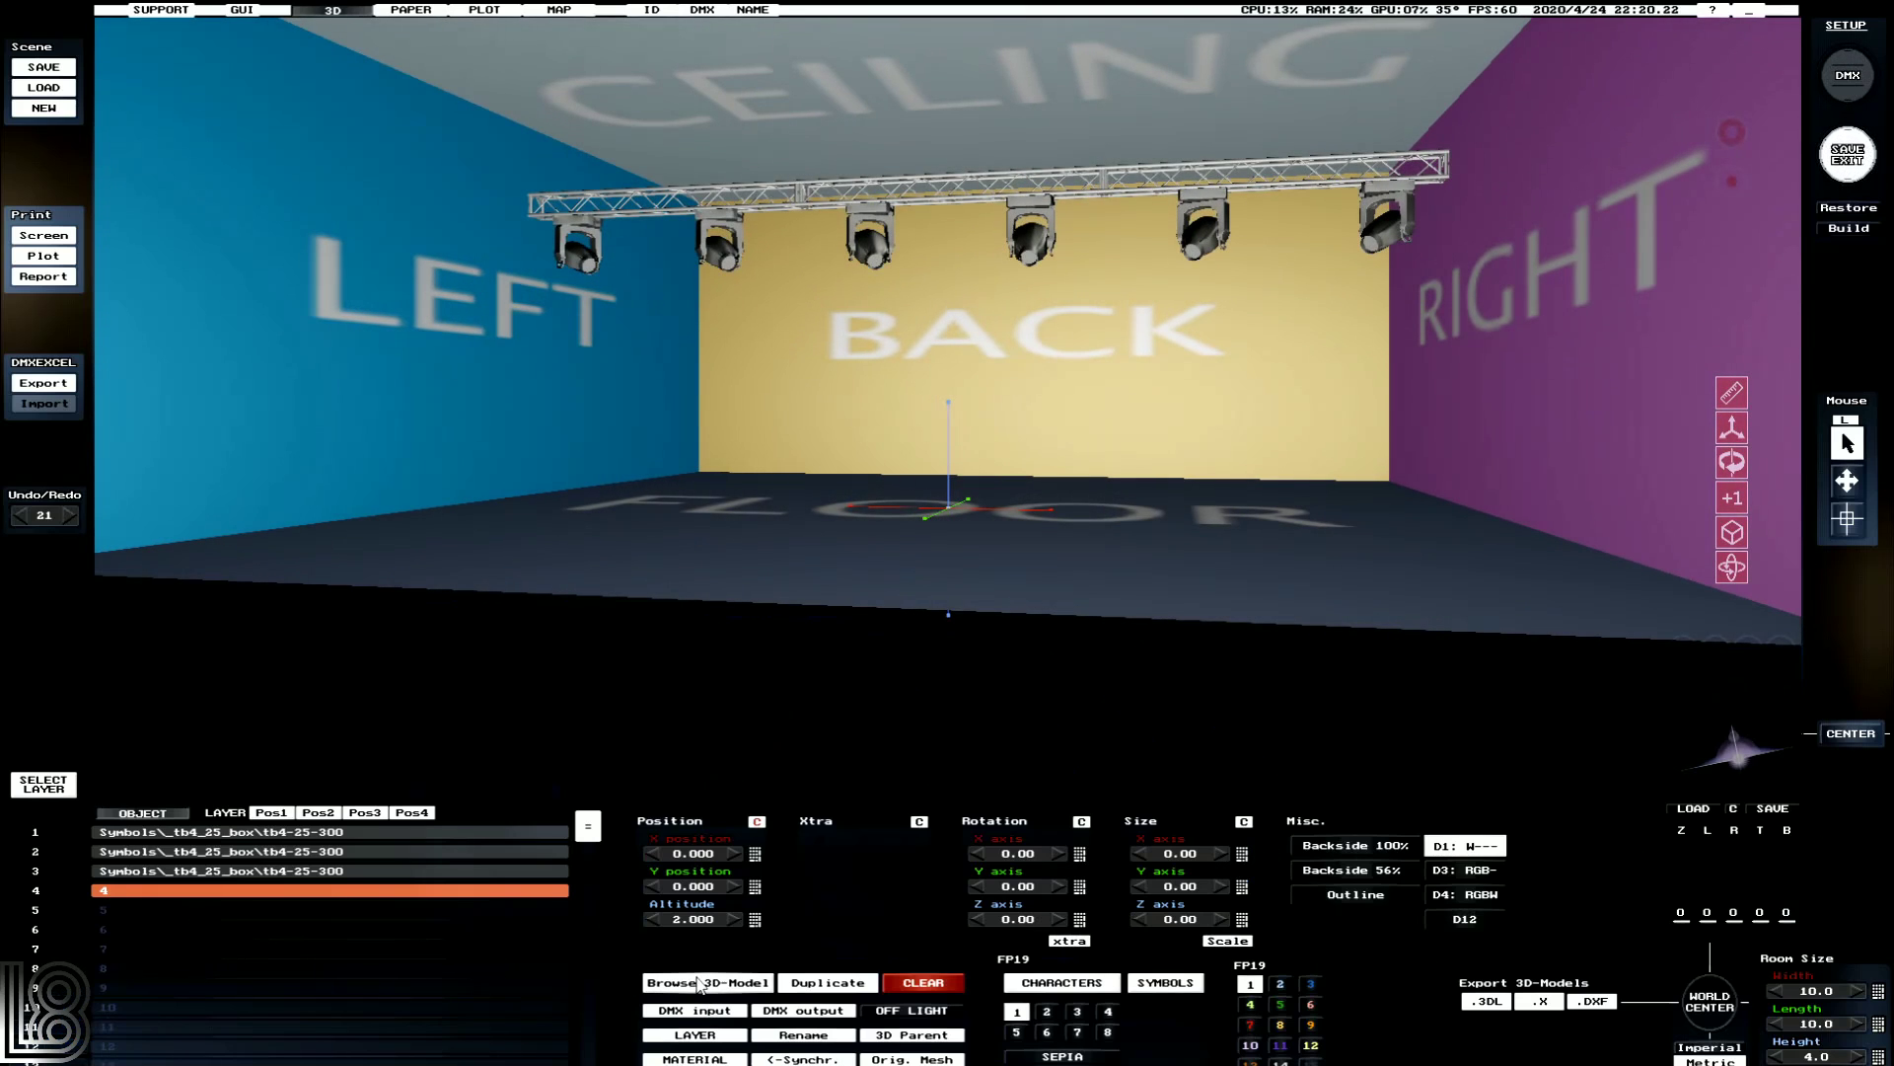
pyautogui.click(701, 983)
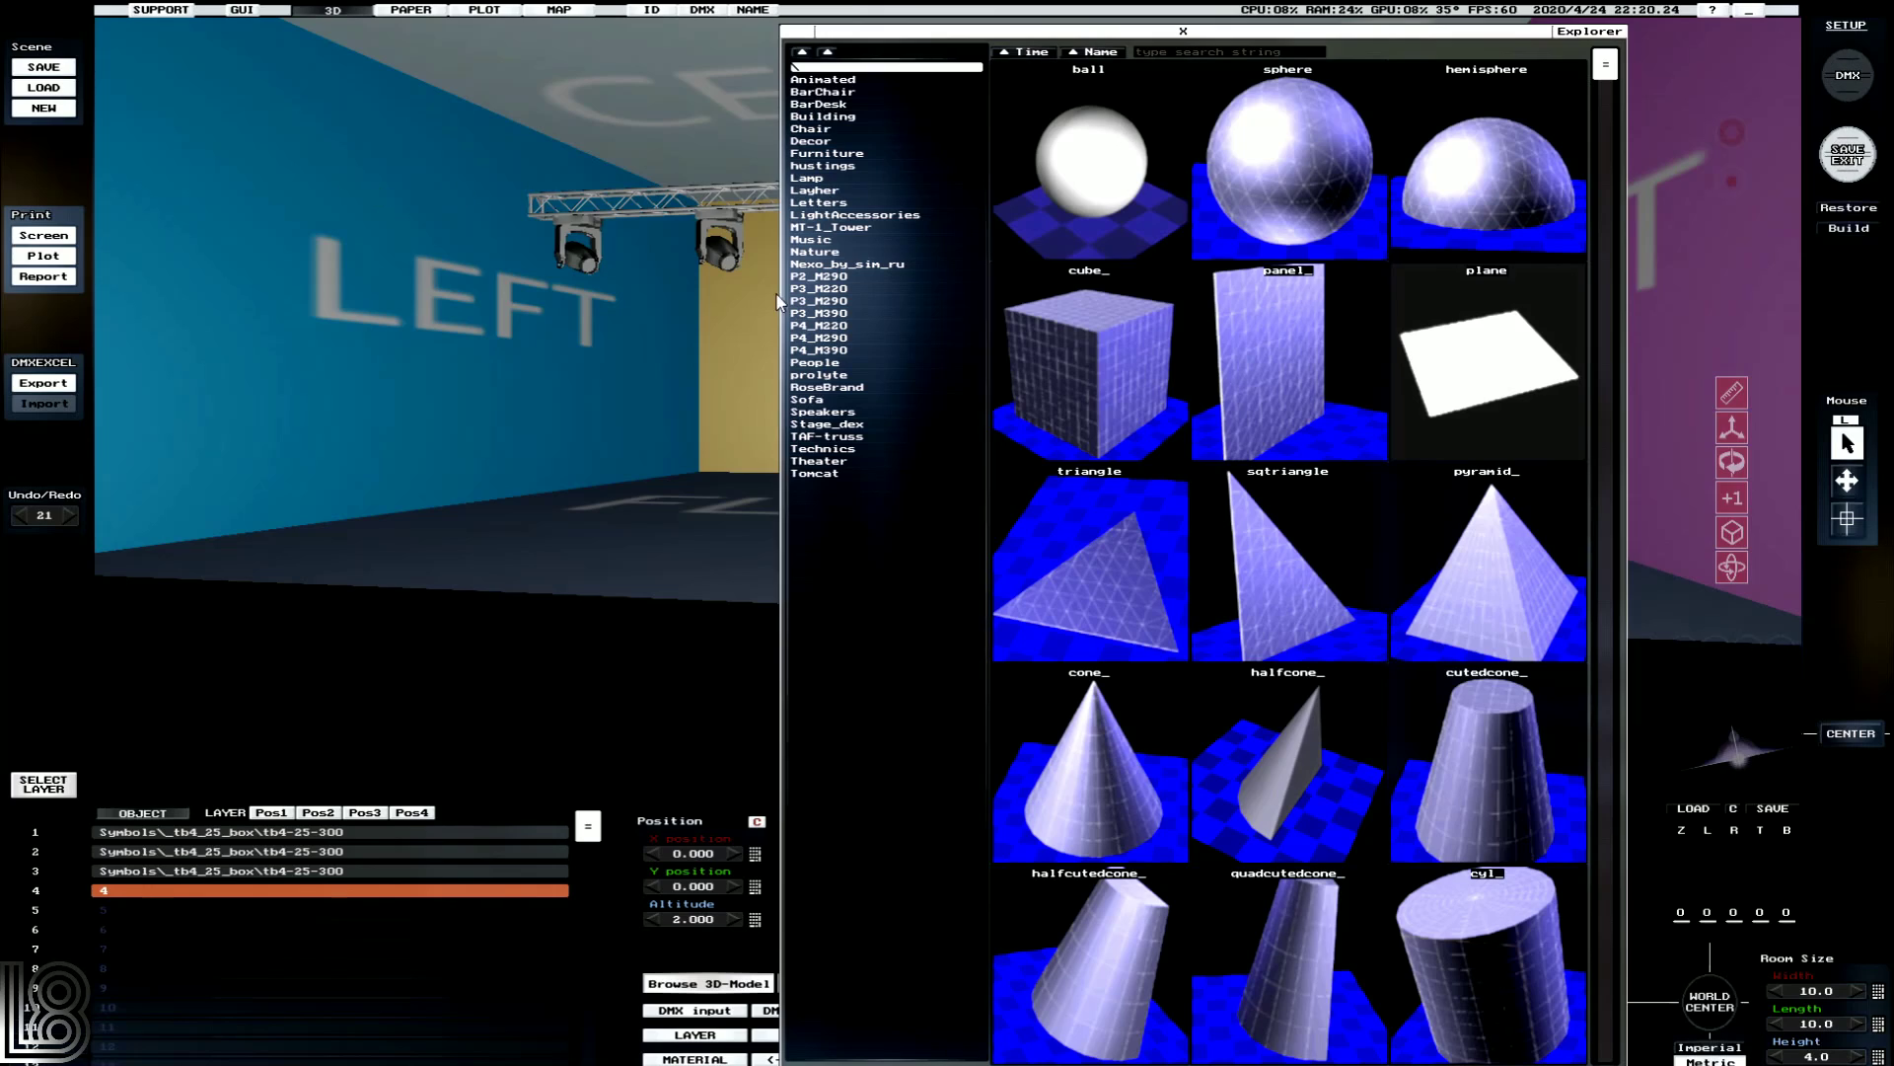
pyautogui.click(827, 423)
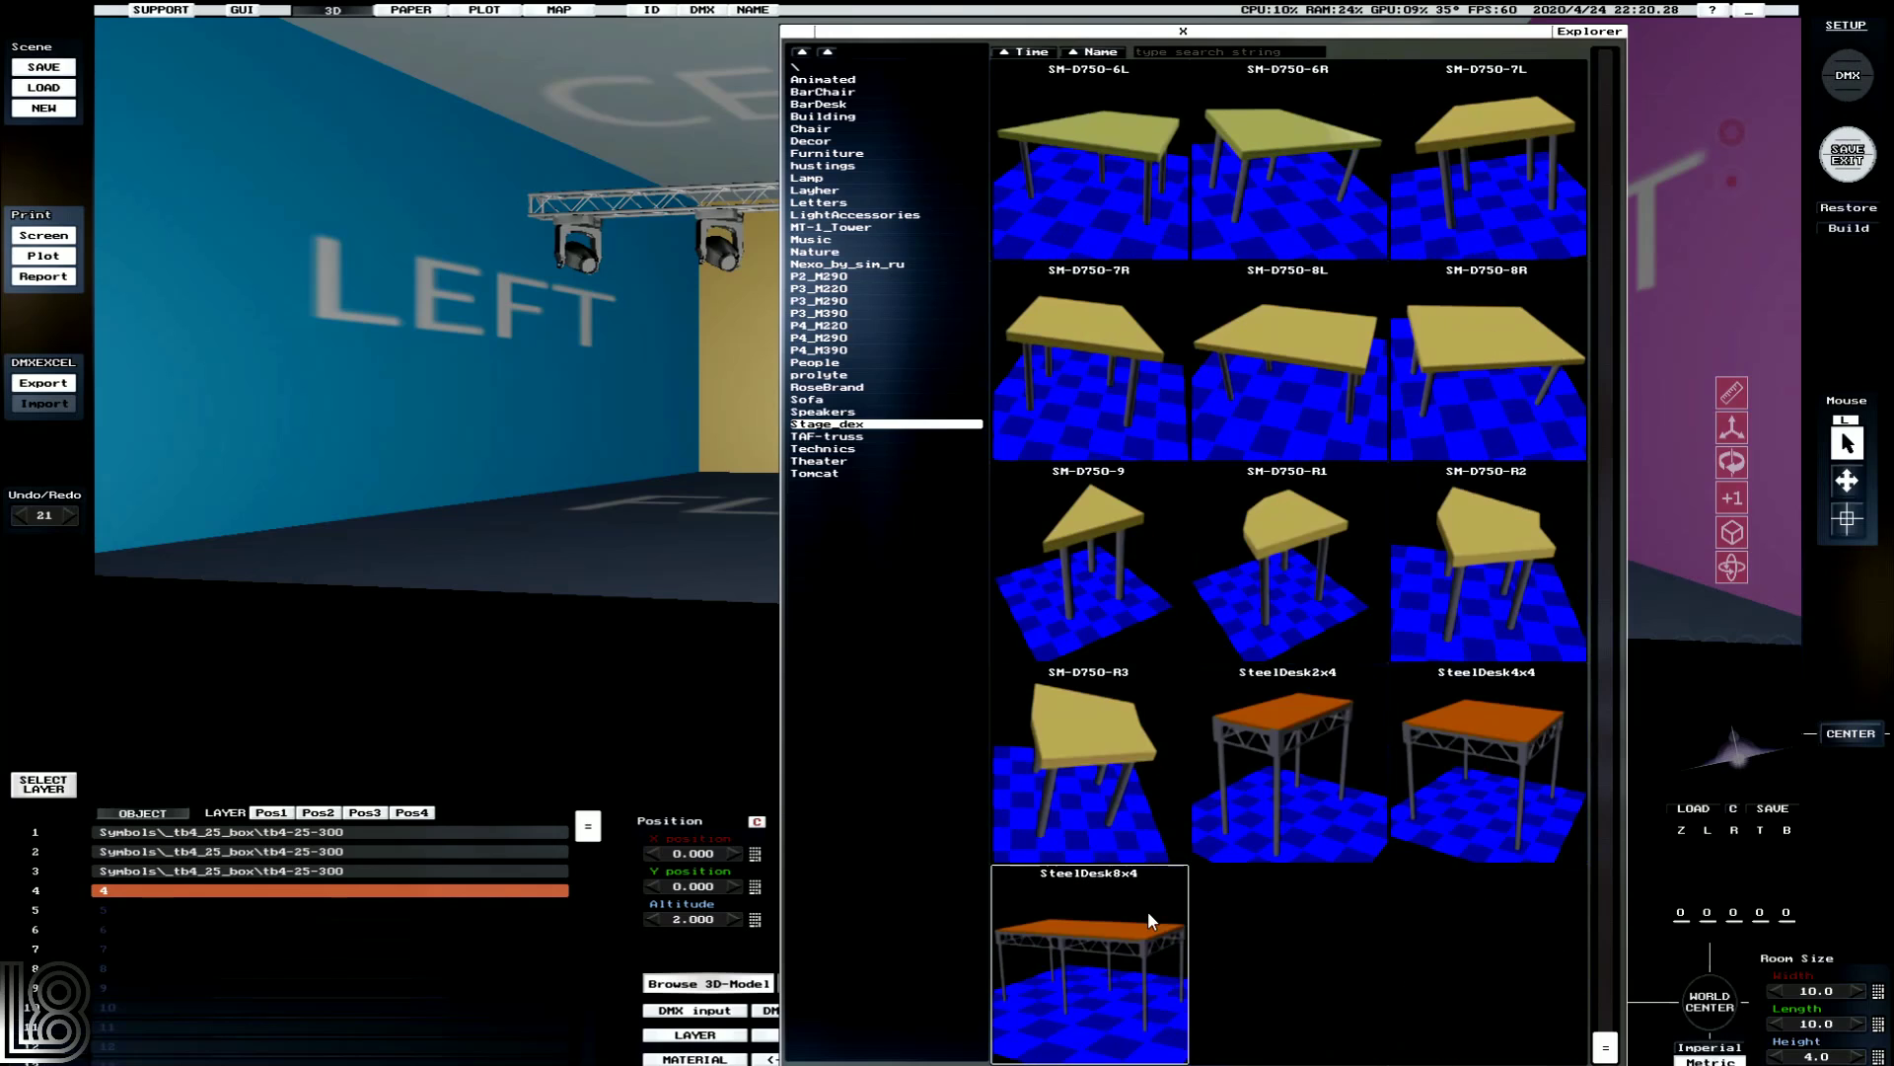
pyautogui.click(1068, 992)
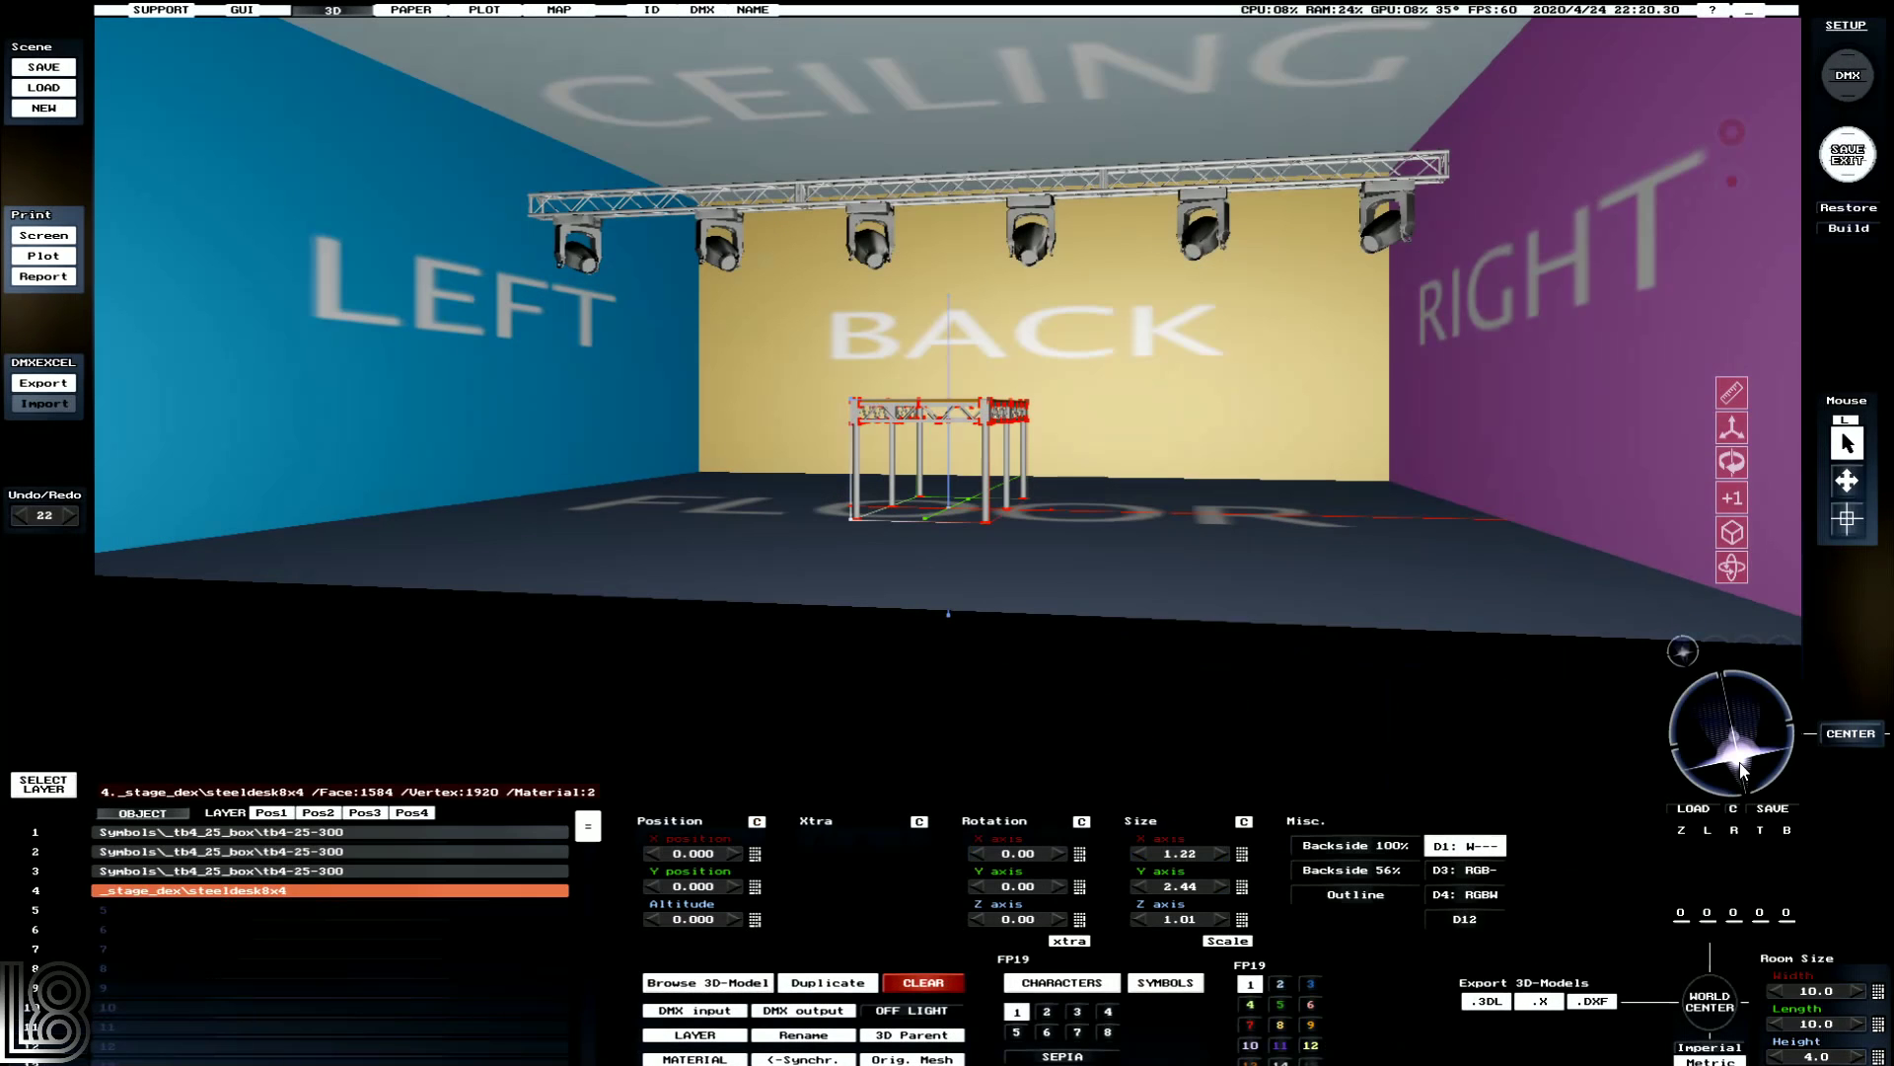
# Duplicate the steel desk and reopen the 3D-model library.
pyautogui.moveTo(1742, 772); pyautogui.dragTo(1736, 755)
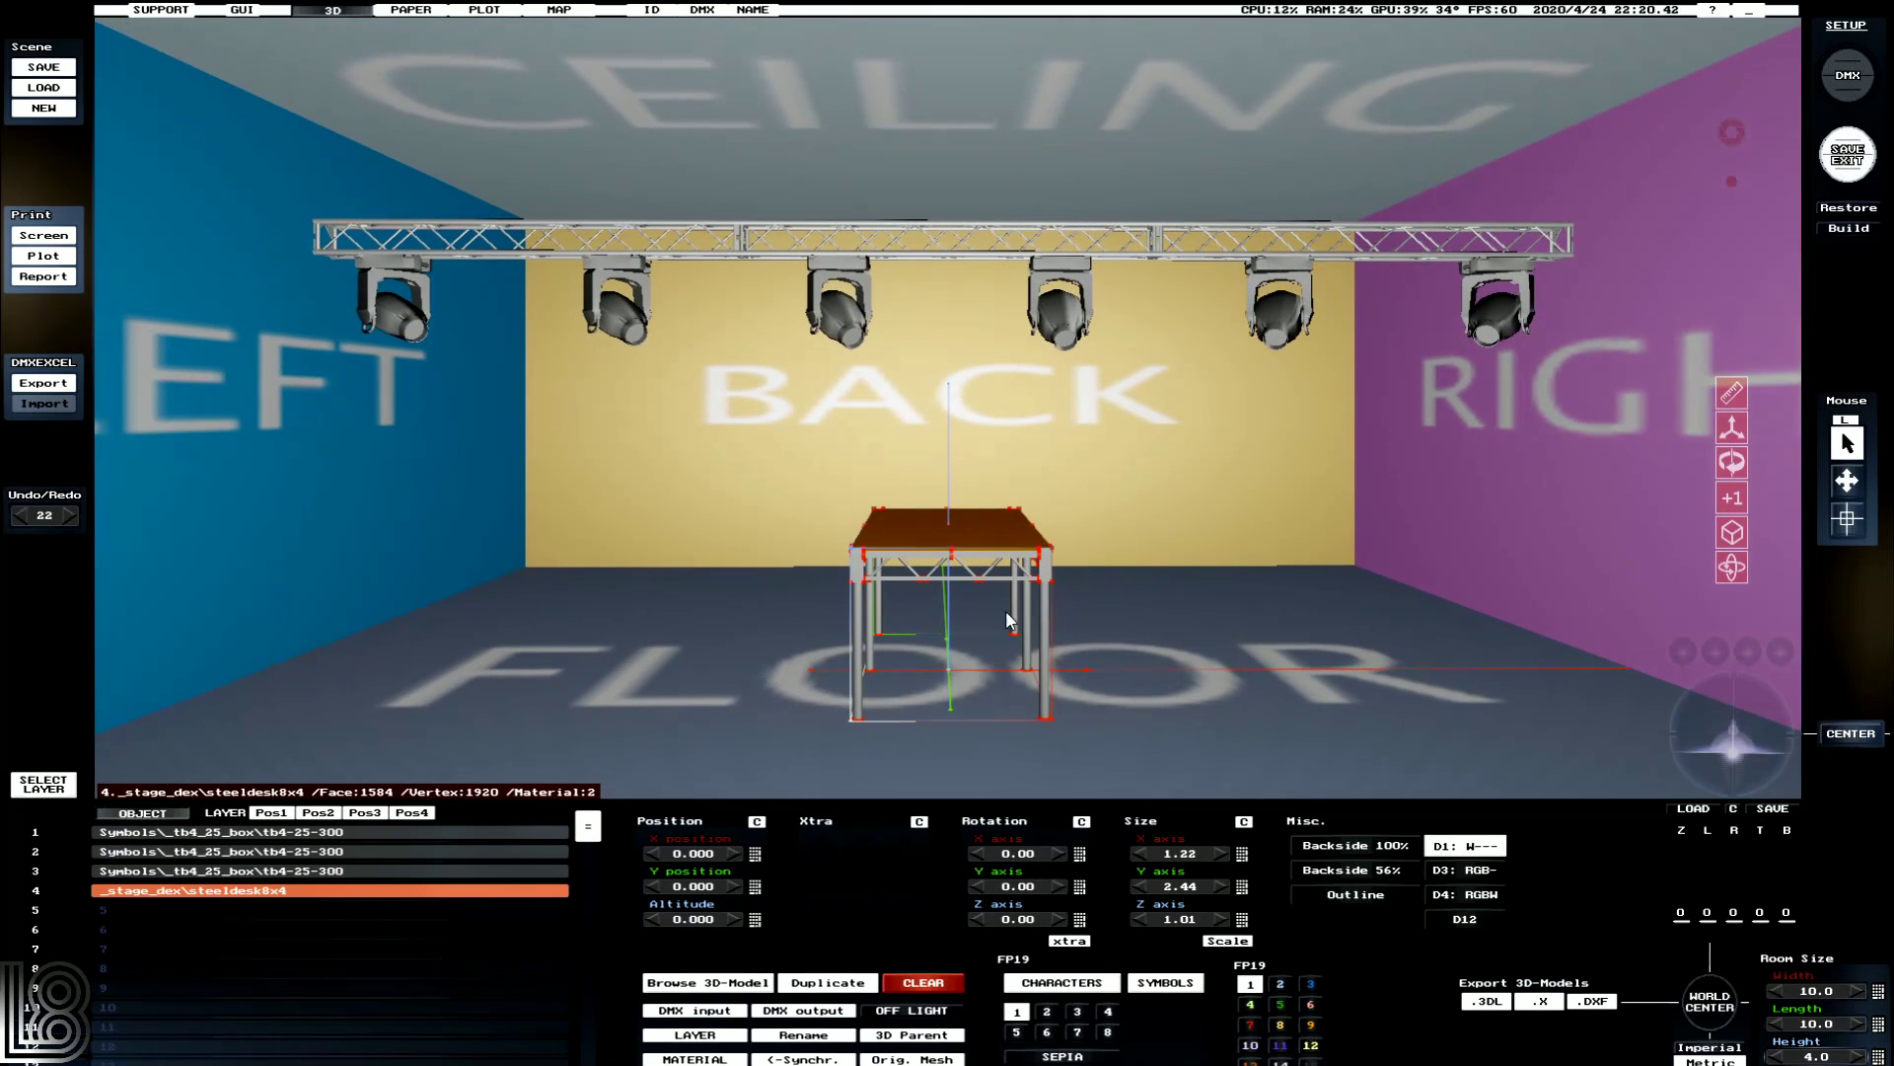
pyautogui.click(821, 985)
pyautogui.click(707, 983)
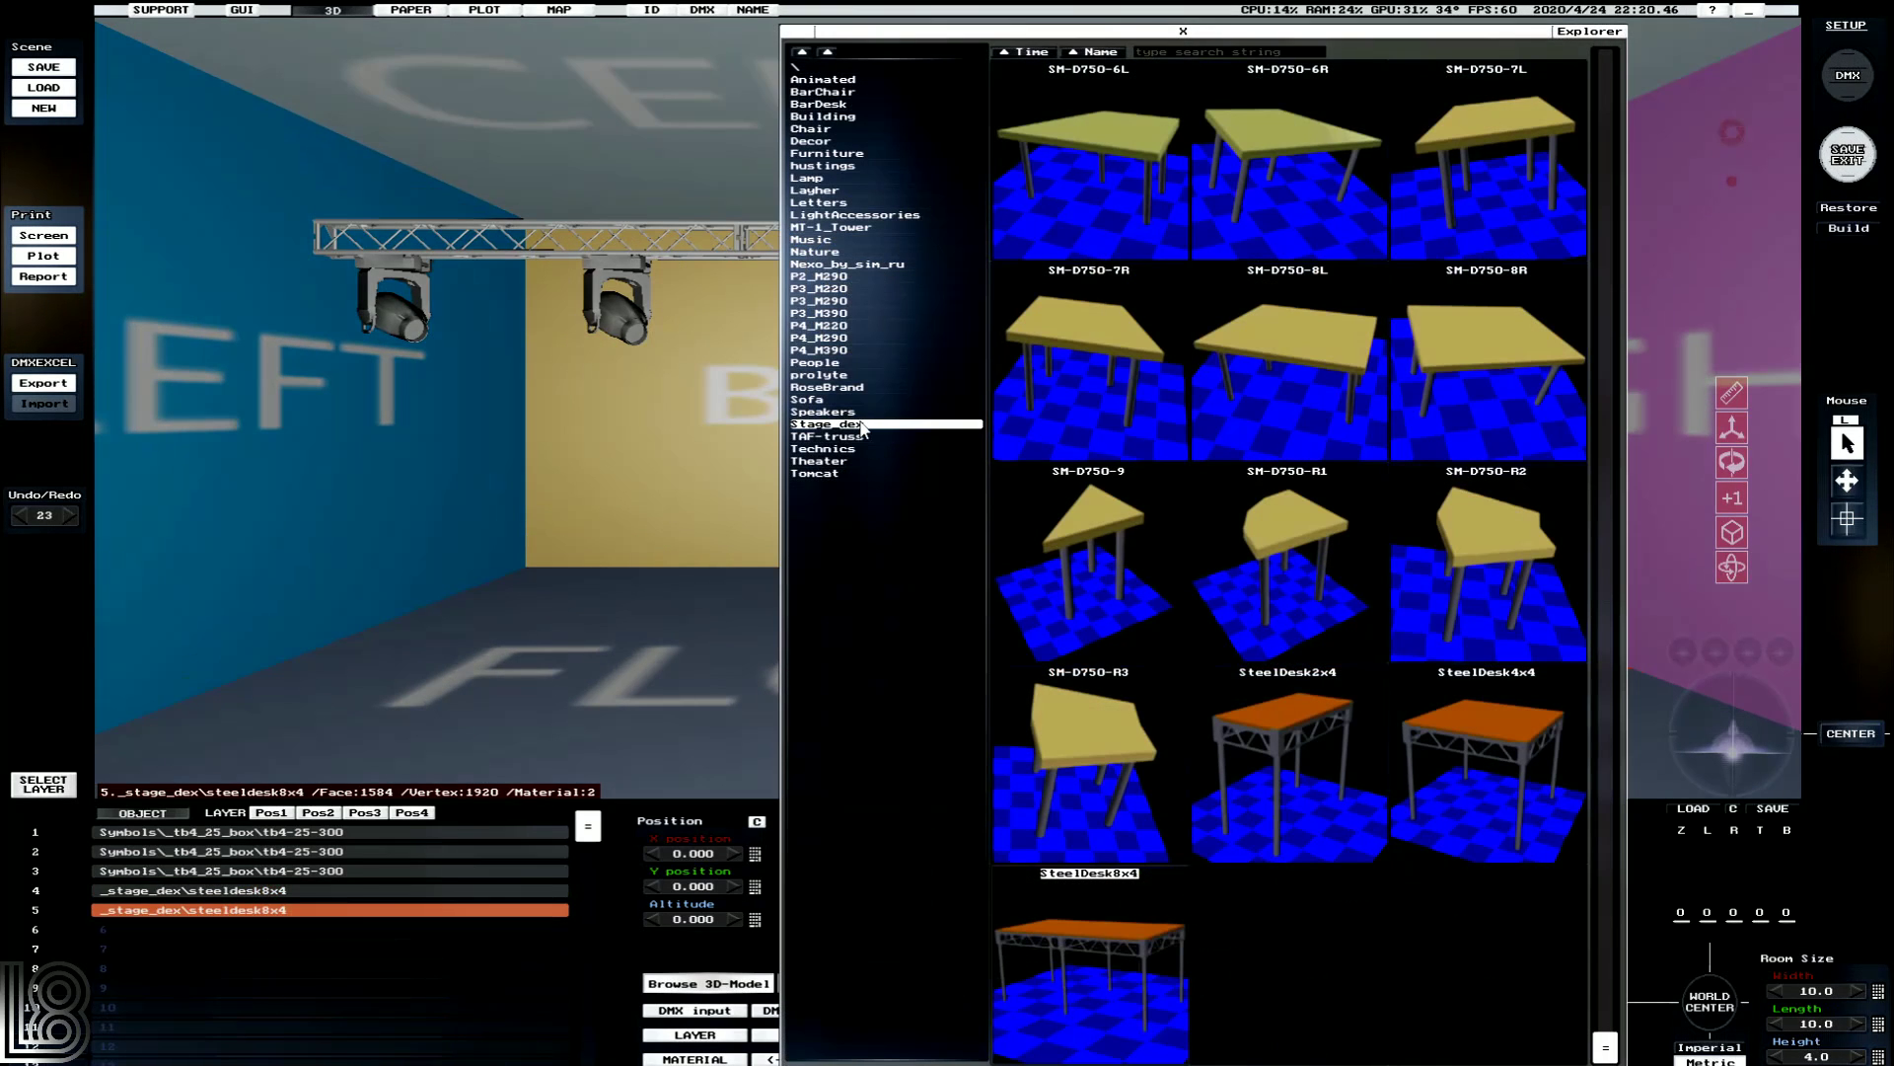
# Place the 02woman figure from People and raise its altitude to 1.000 onto the desk.
pyautogui.click(807, 361)
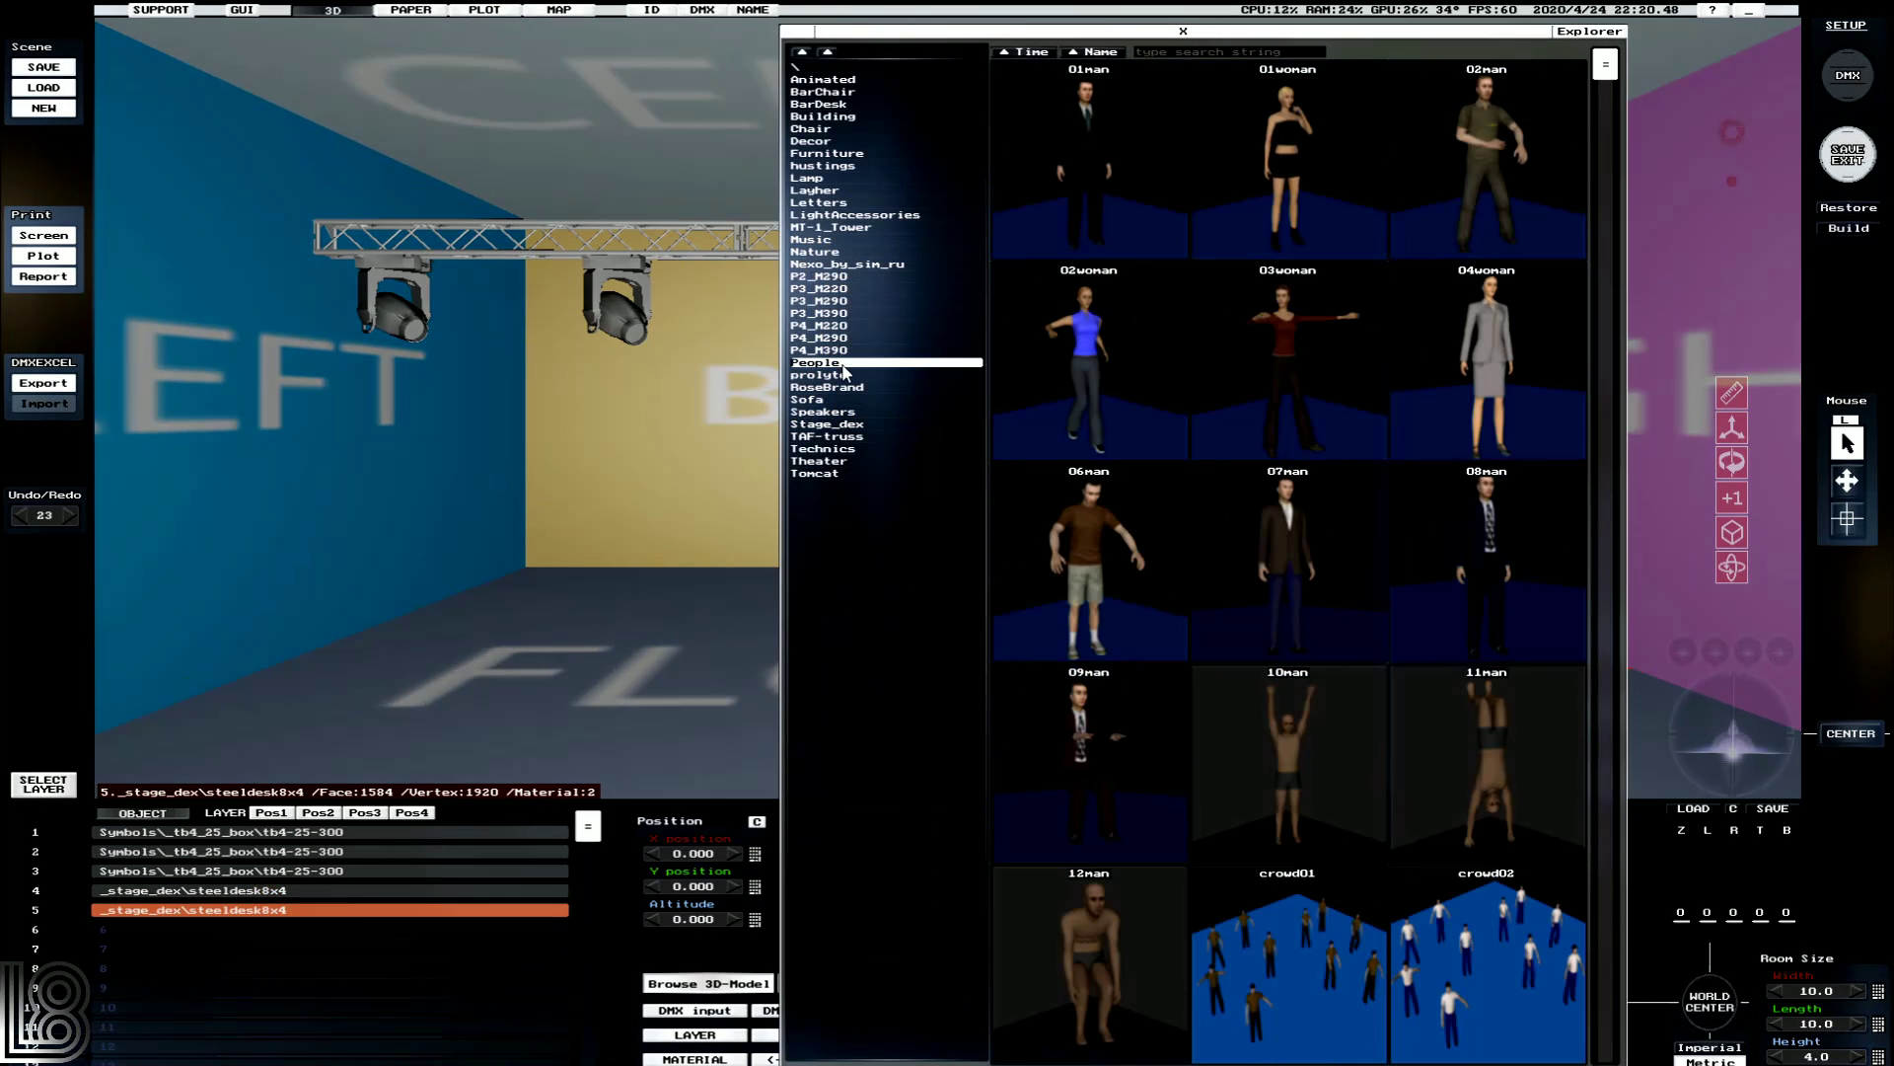
pyautogui.click(1123, 387)
pyautogui.scroll(1, 685, 925)
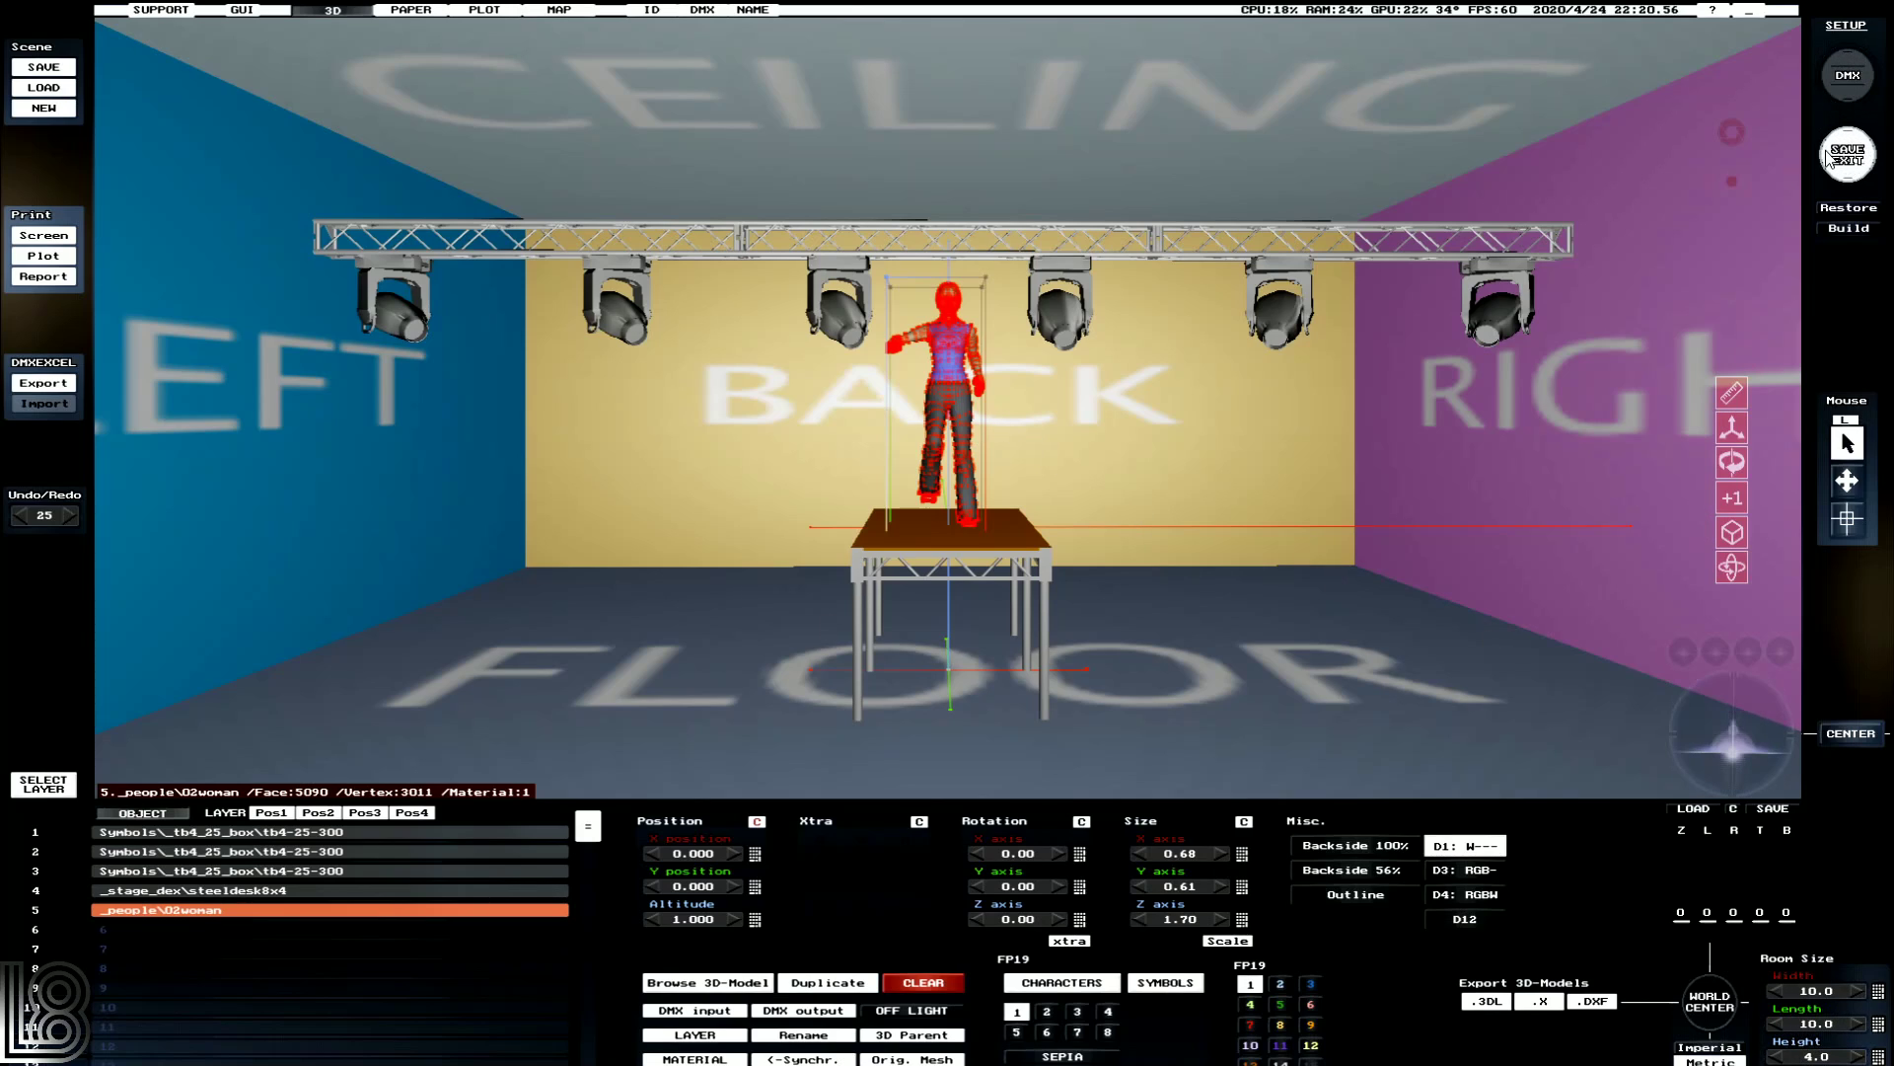
pyautogui.scroll(1, 1832, 1059)
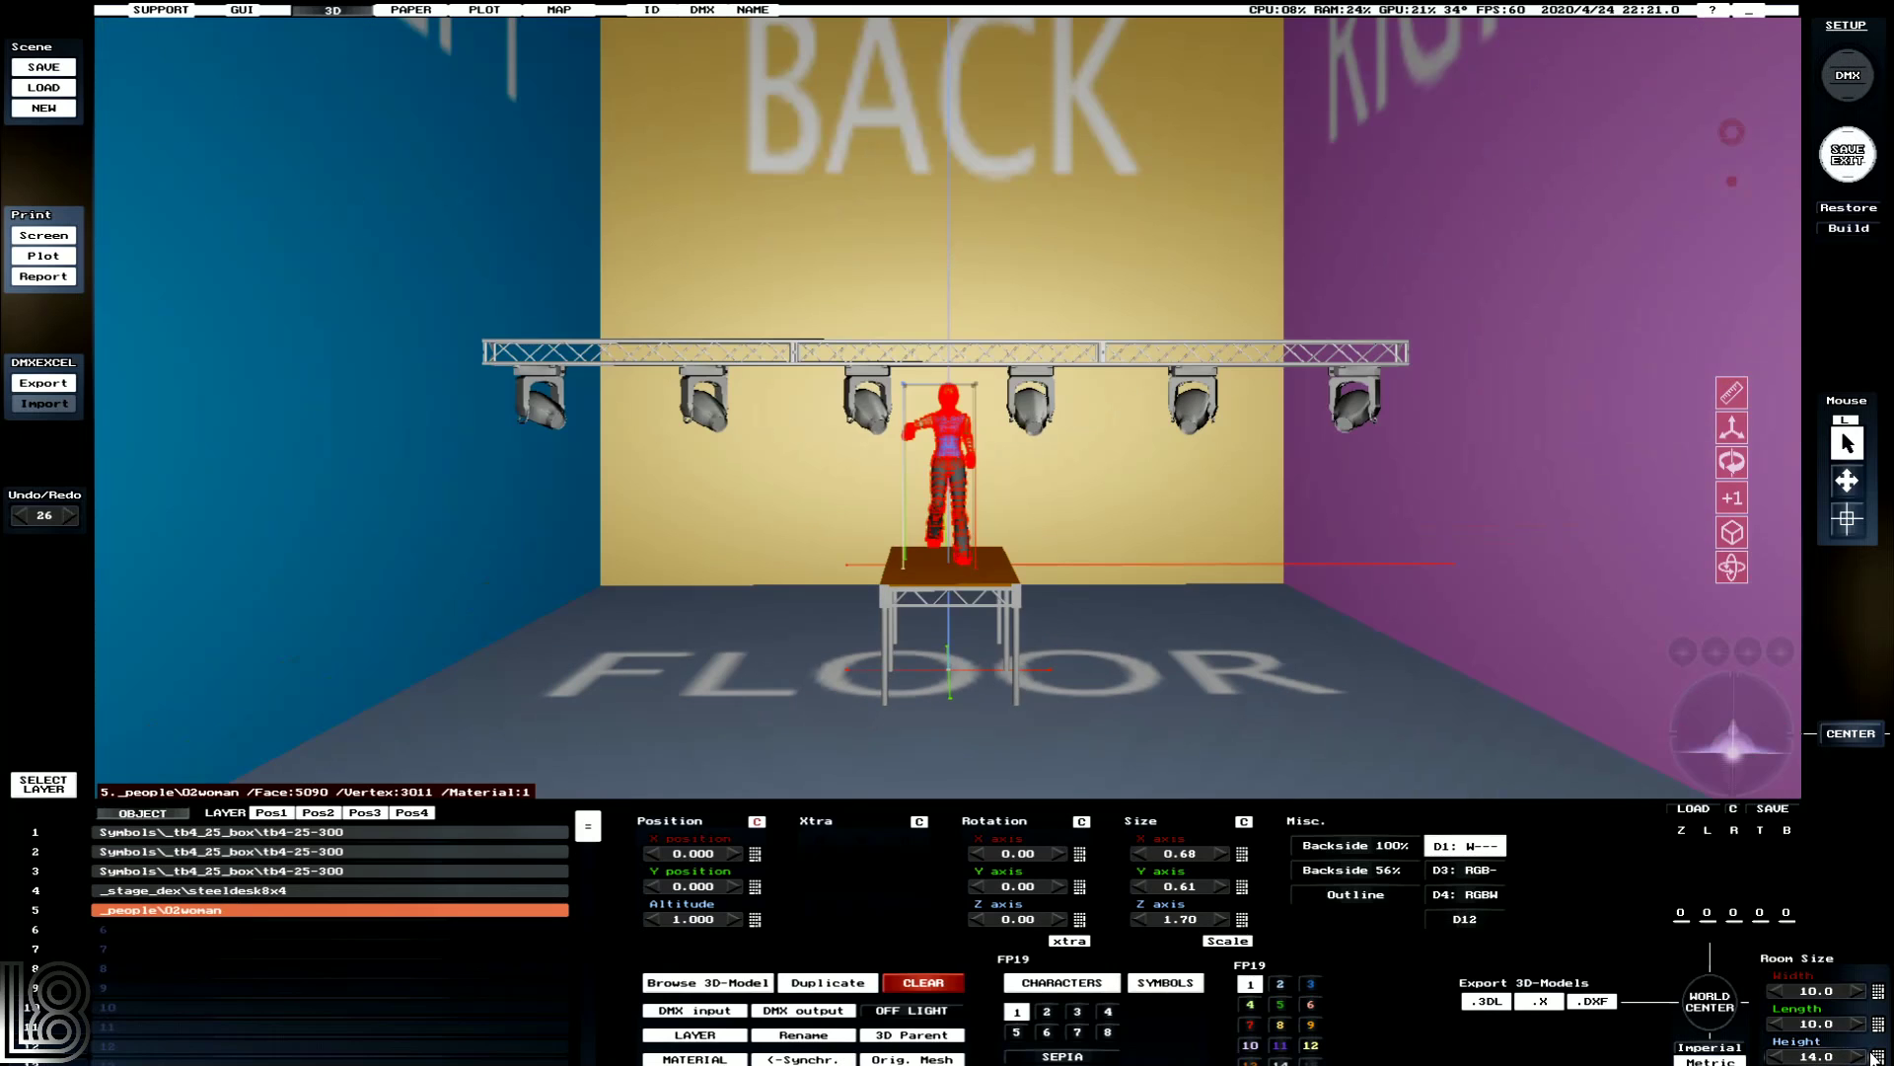
# Resize the room to 10 high, 25 wide and 15 long.
pyautogui.click(1878, 1057)
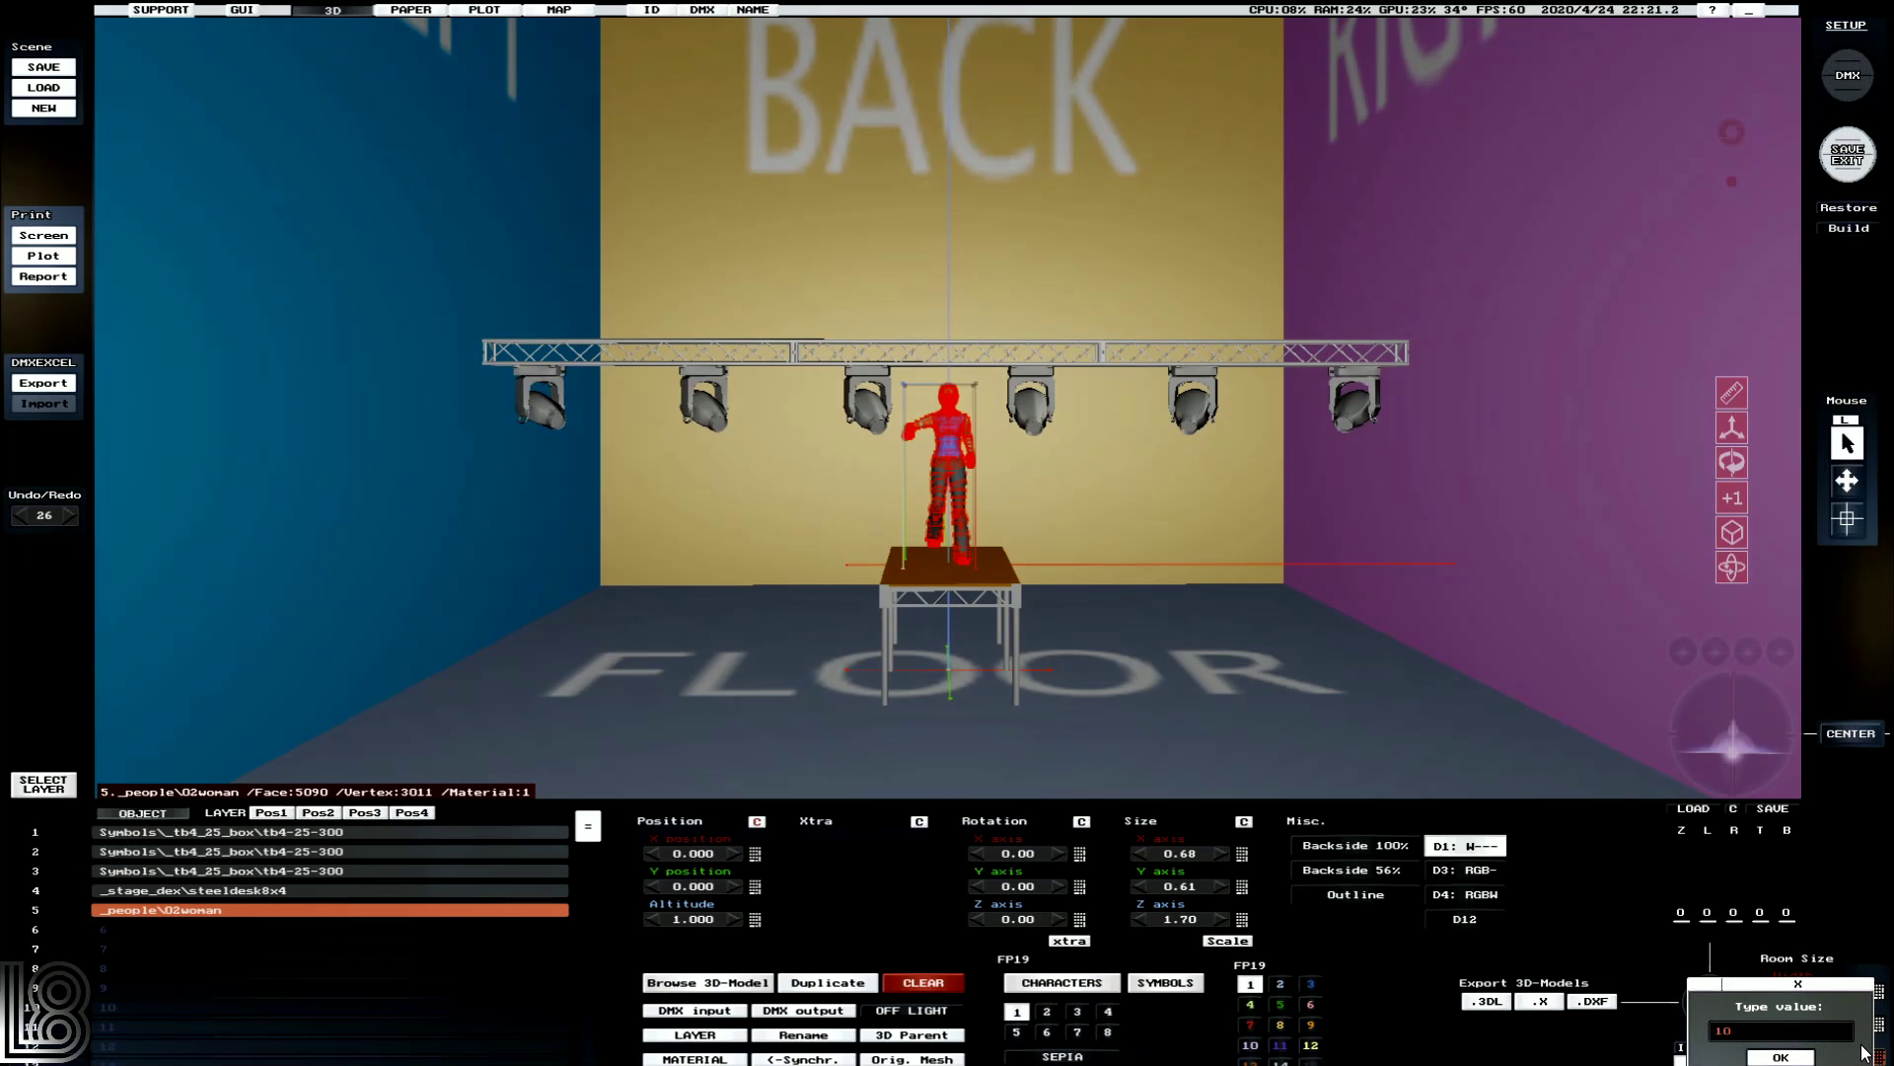
pyautogui.write('10')
pyautogui.press('Return')
pyautogui.scroll(15, 1839, 992)
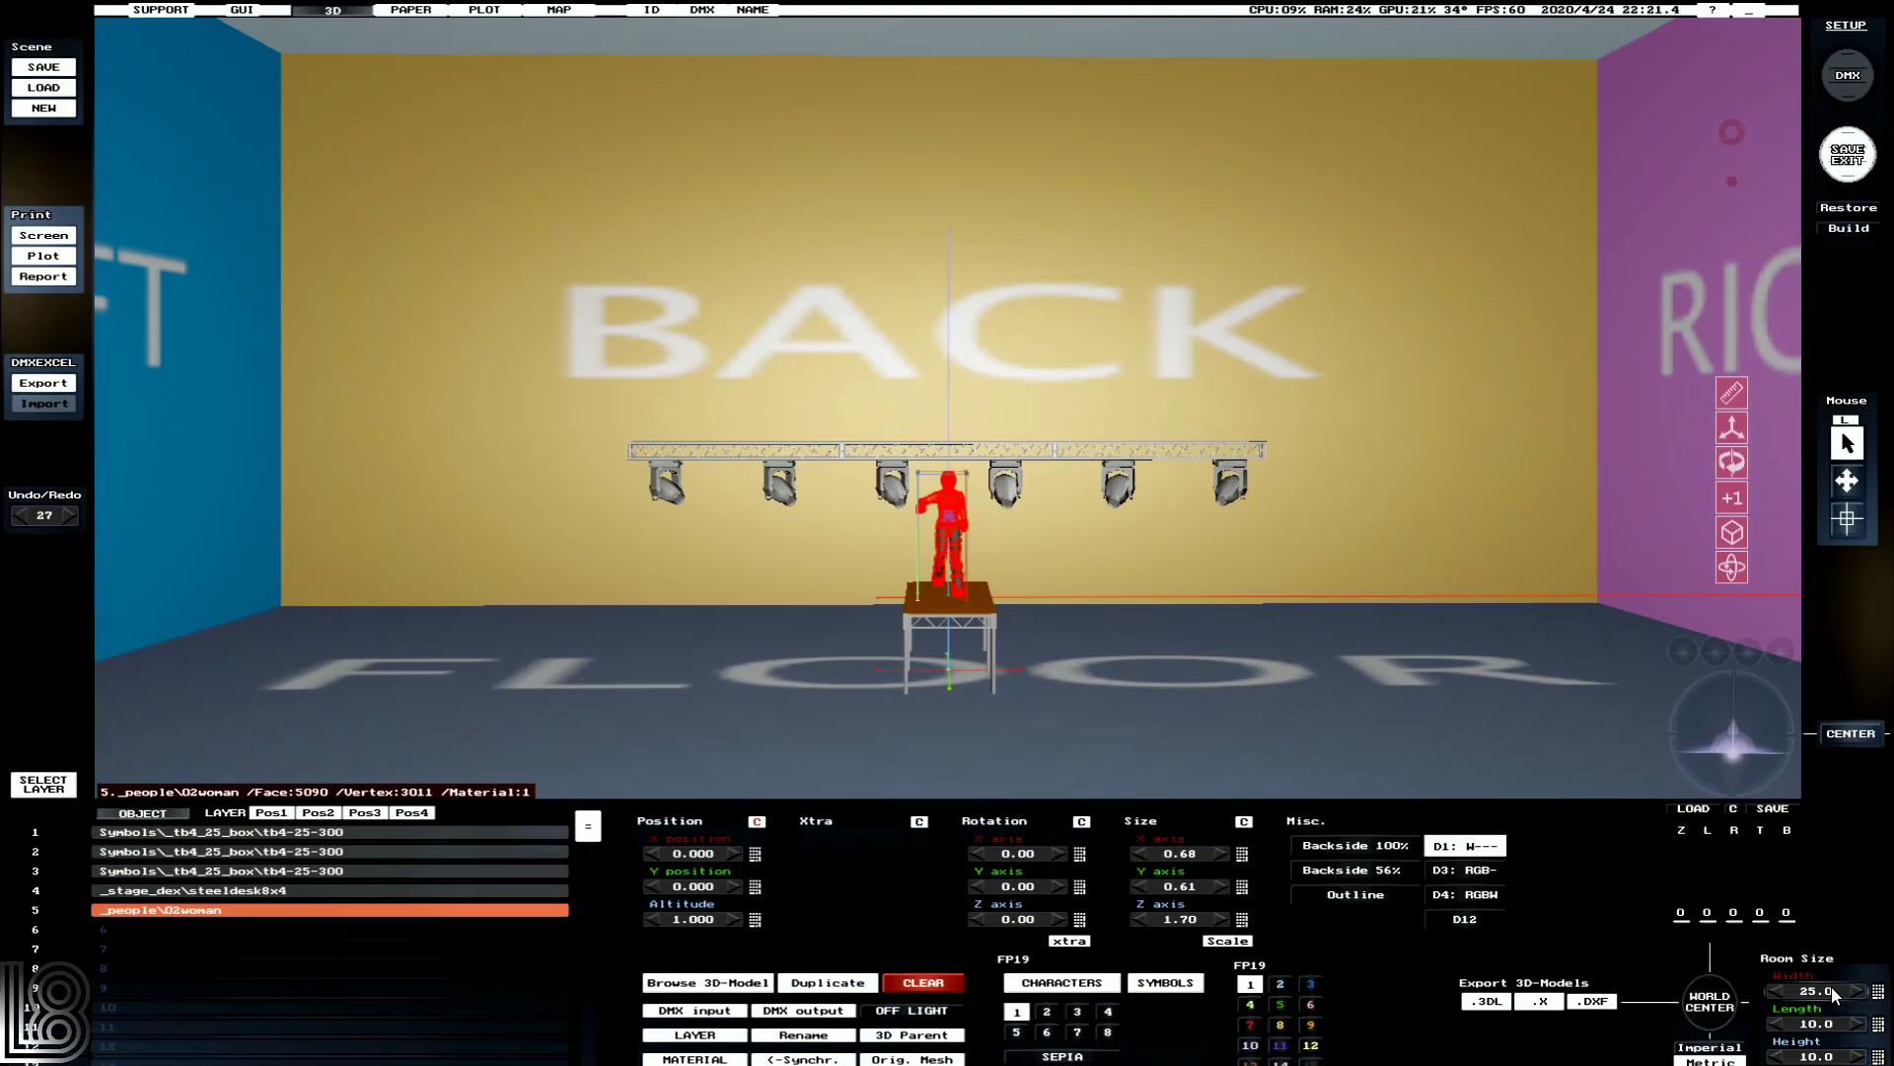
pyautogui.scroll(5, 1830, 1023)
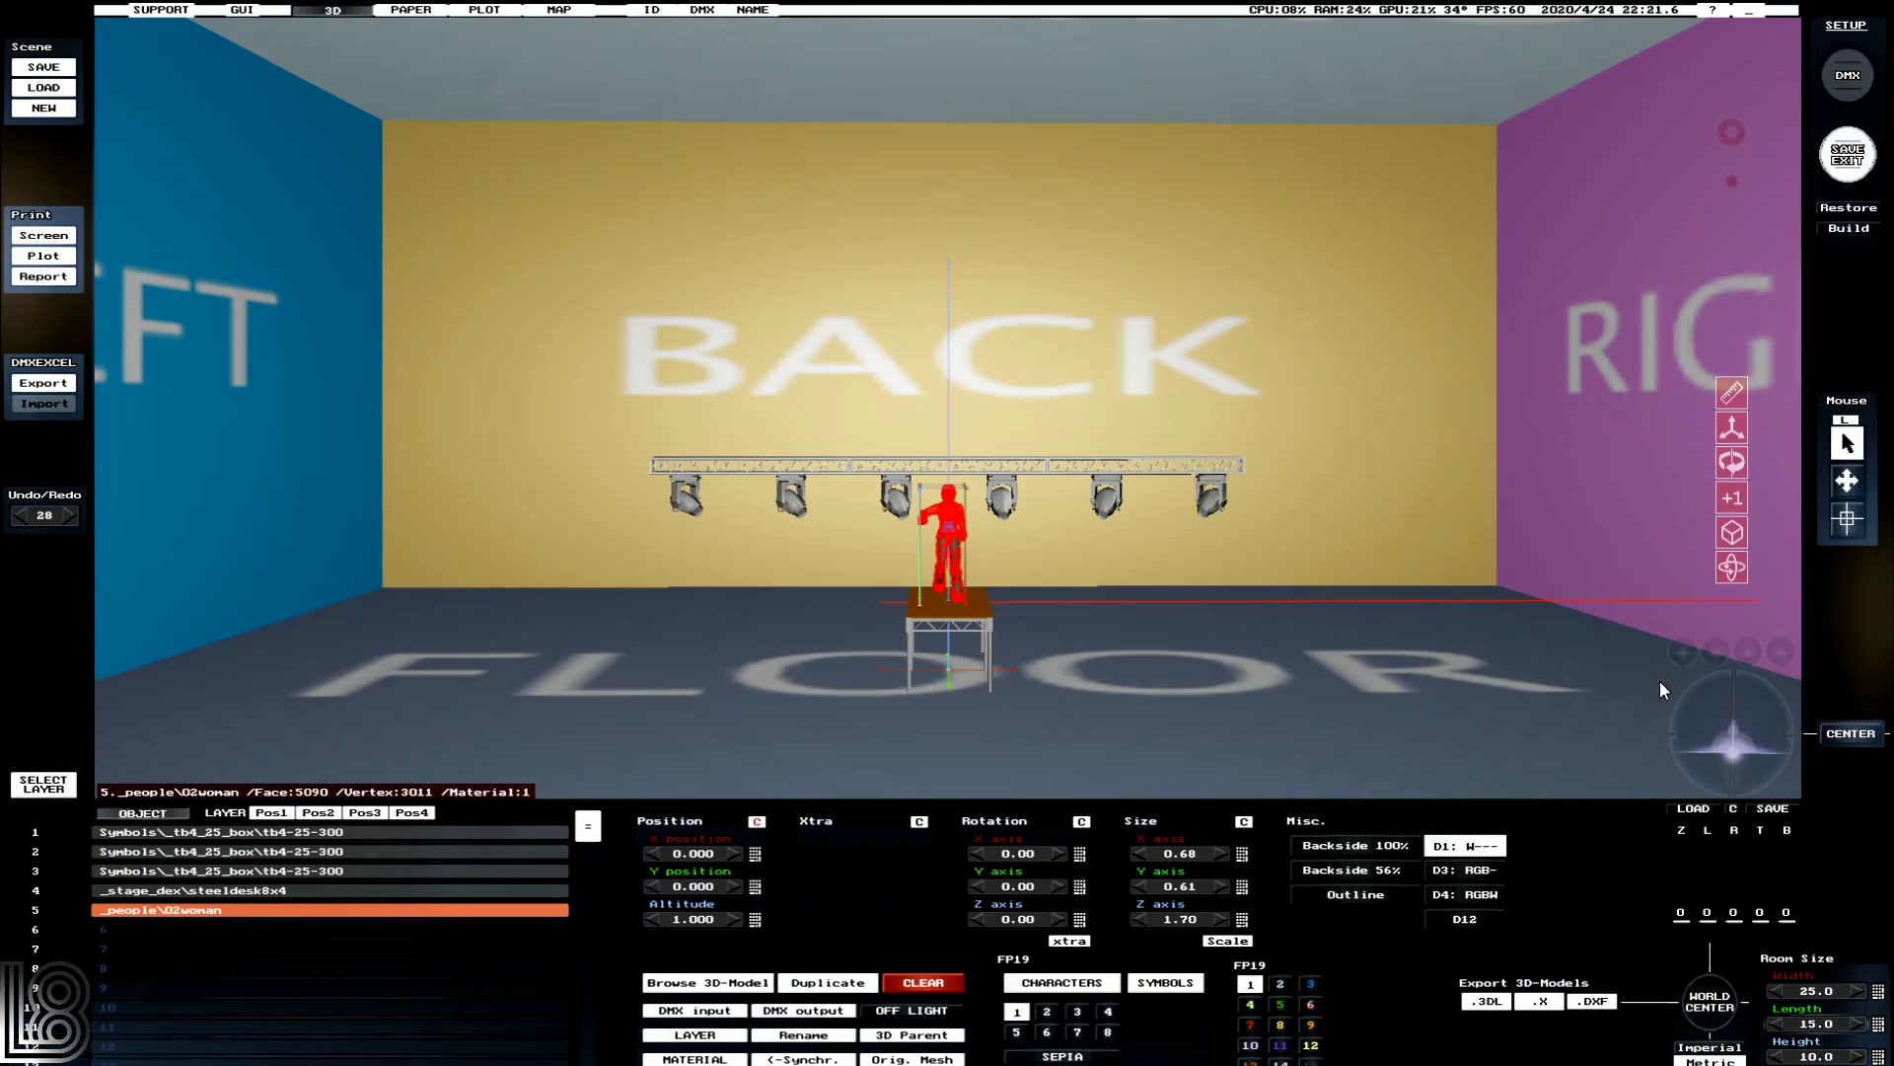
# Select all six room surfaces, clear Texture1, and drop the Diffuse level to 0.
pyautogui.moveTo(1699, 738)
pyautogui.mouseDown()
pyautogui.moveTo(1727, 747)
pyautogui.moveTo(1685, 732)
pyautogui.mouseUp()
pyautogui.click(725, 705)
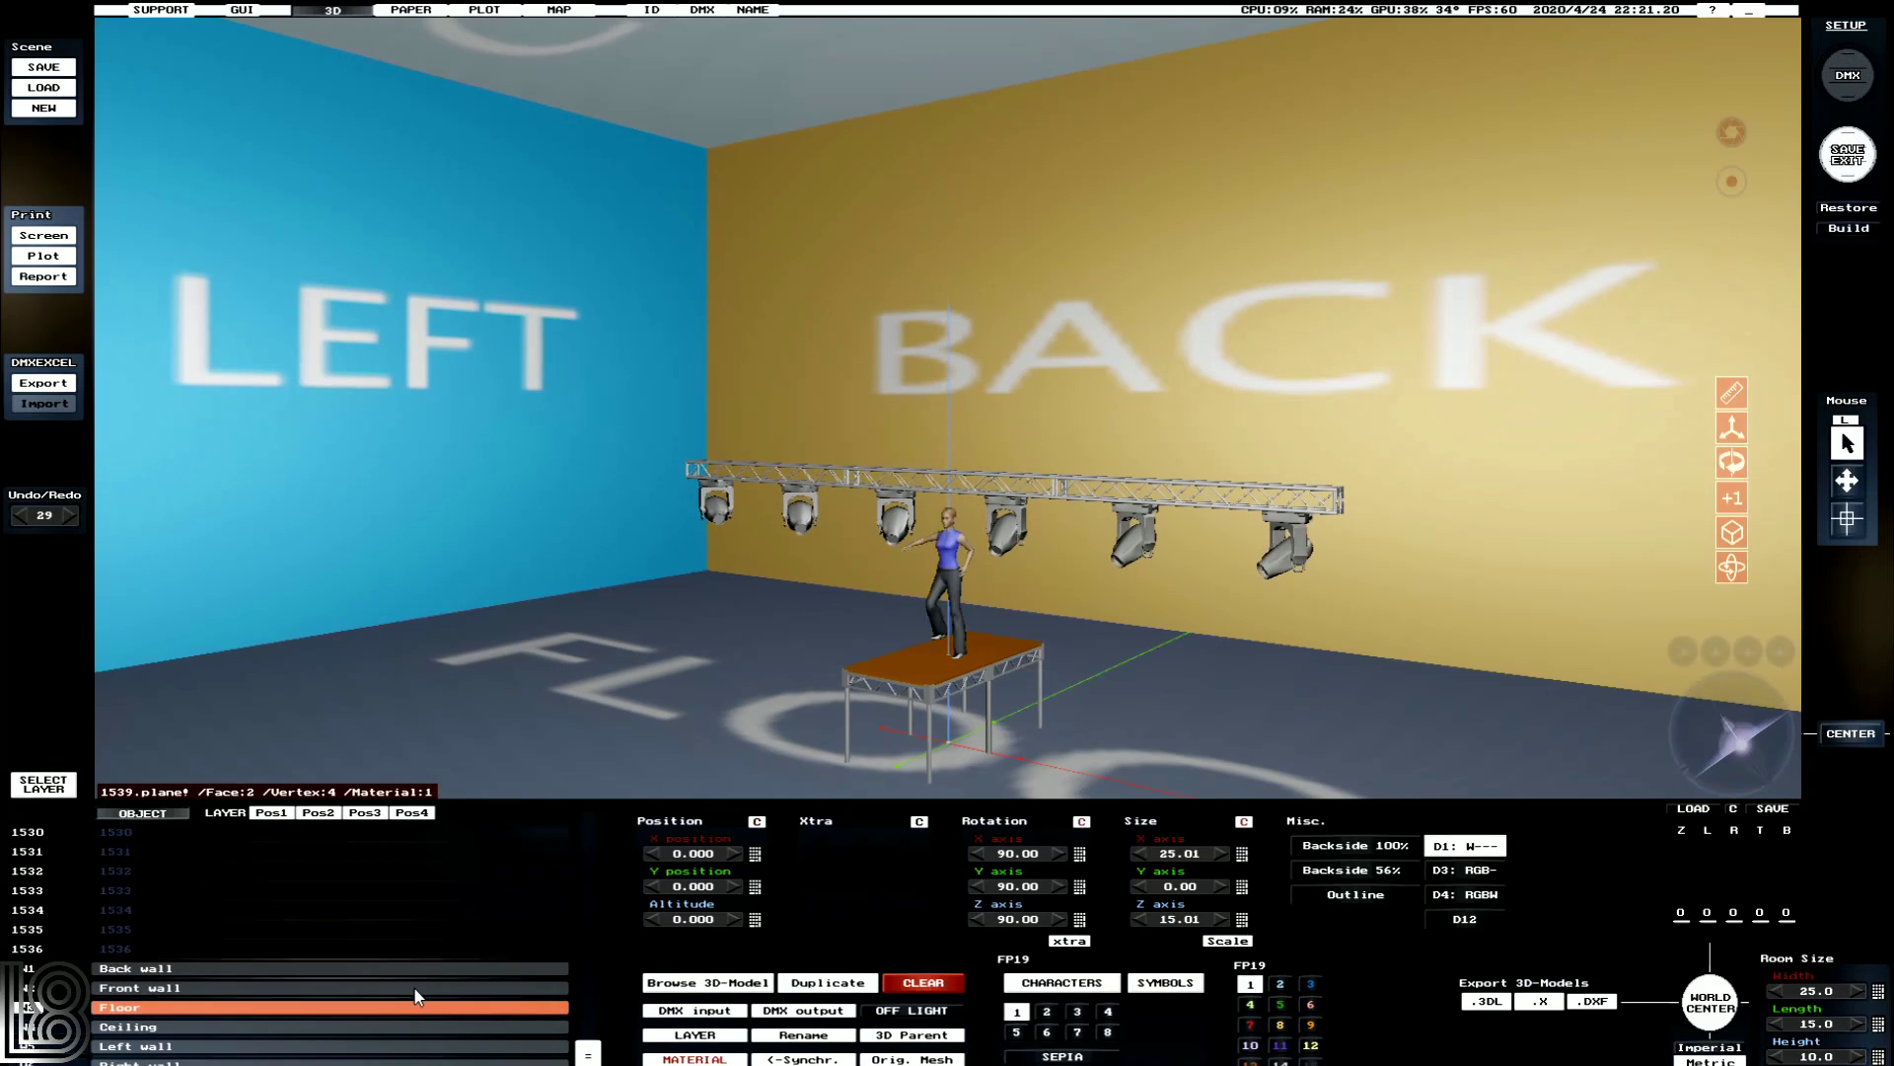
pyautogui.click(410, 458)
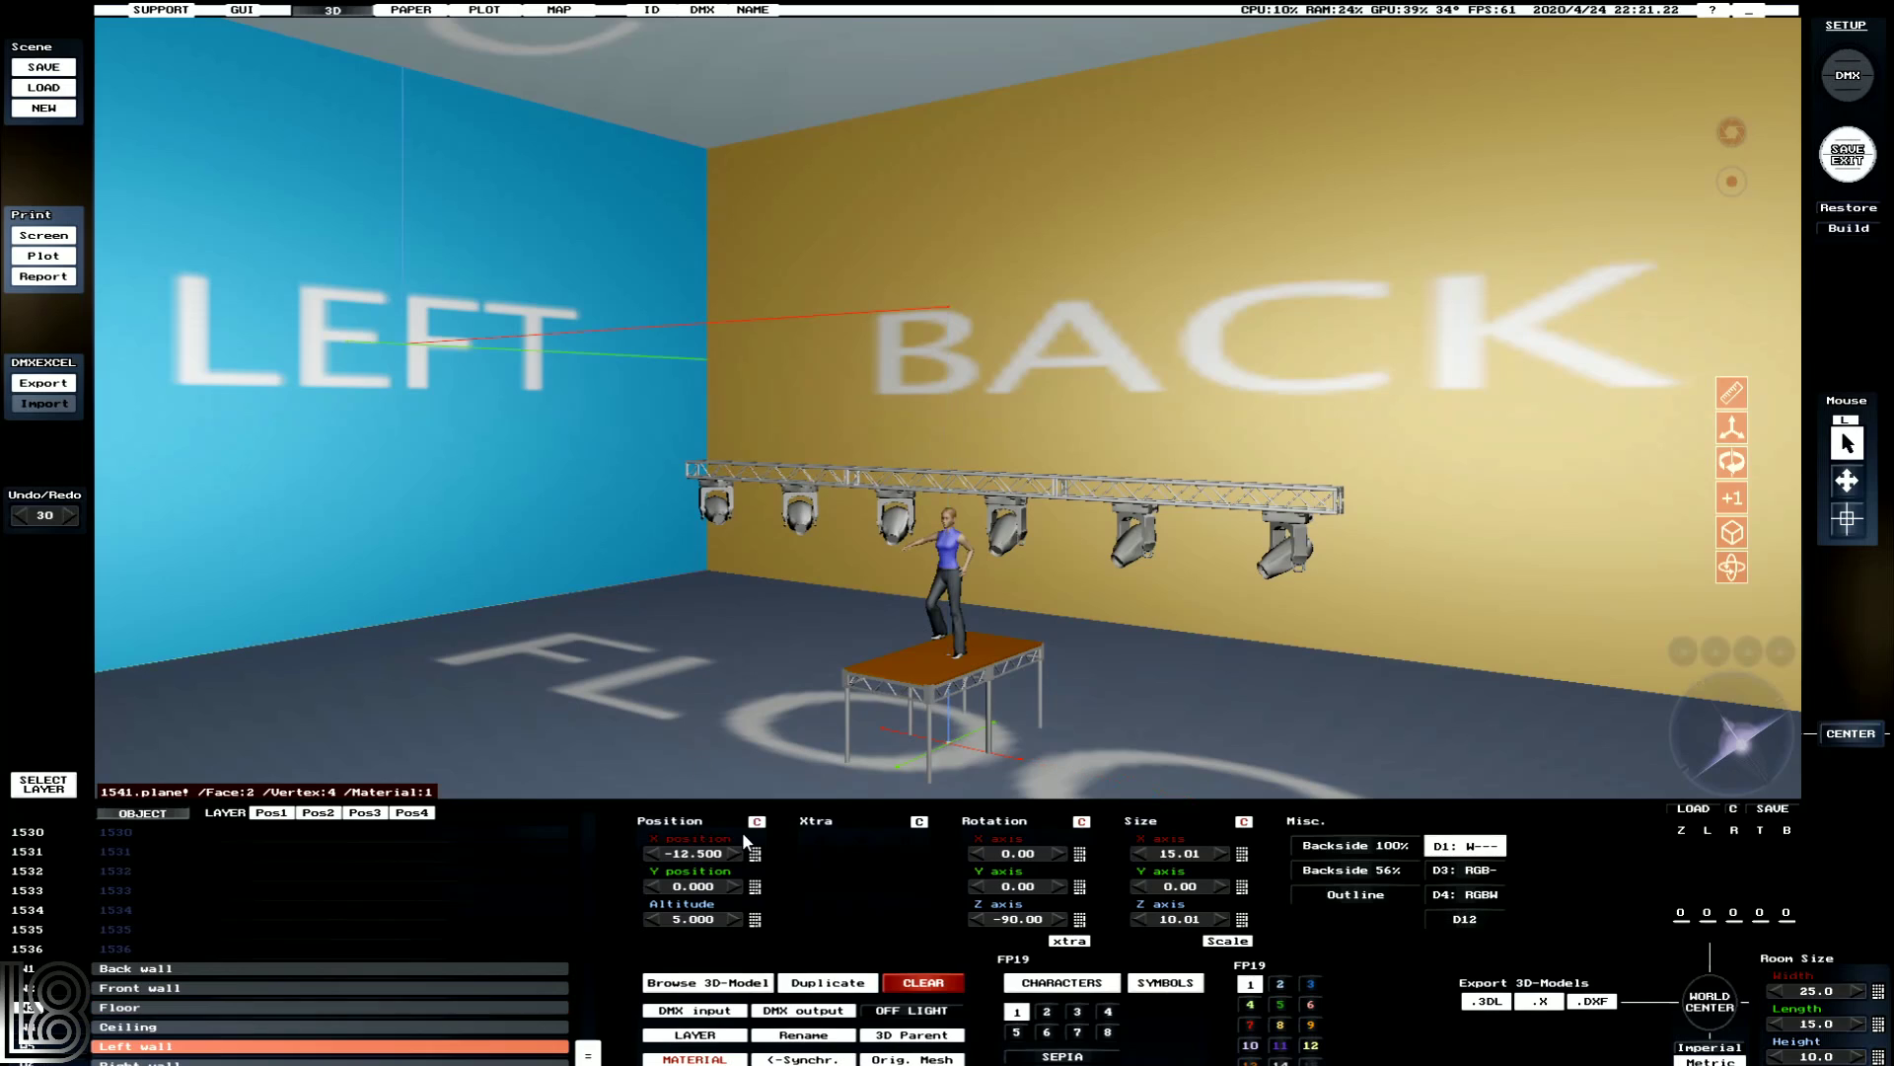
pyautogui.click(179, 972)
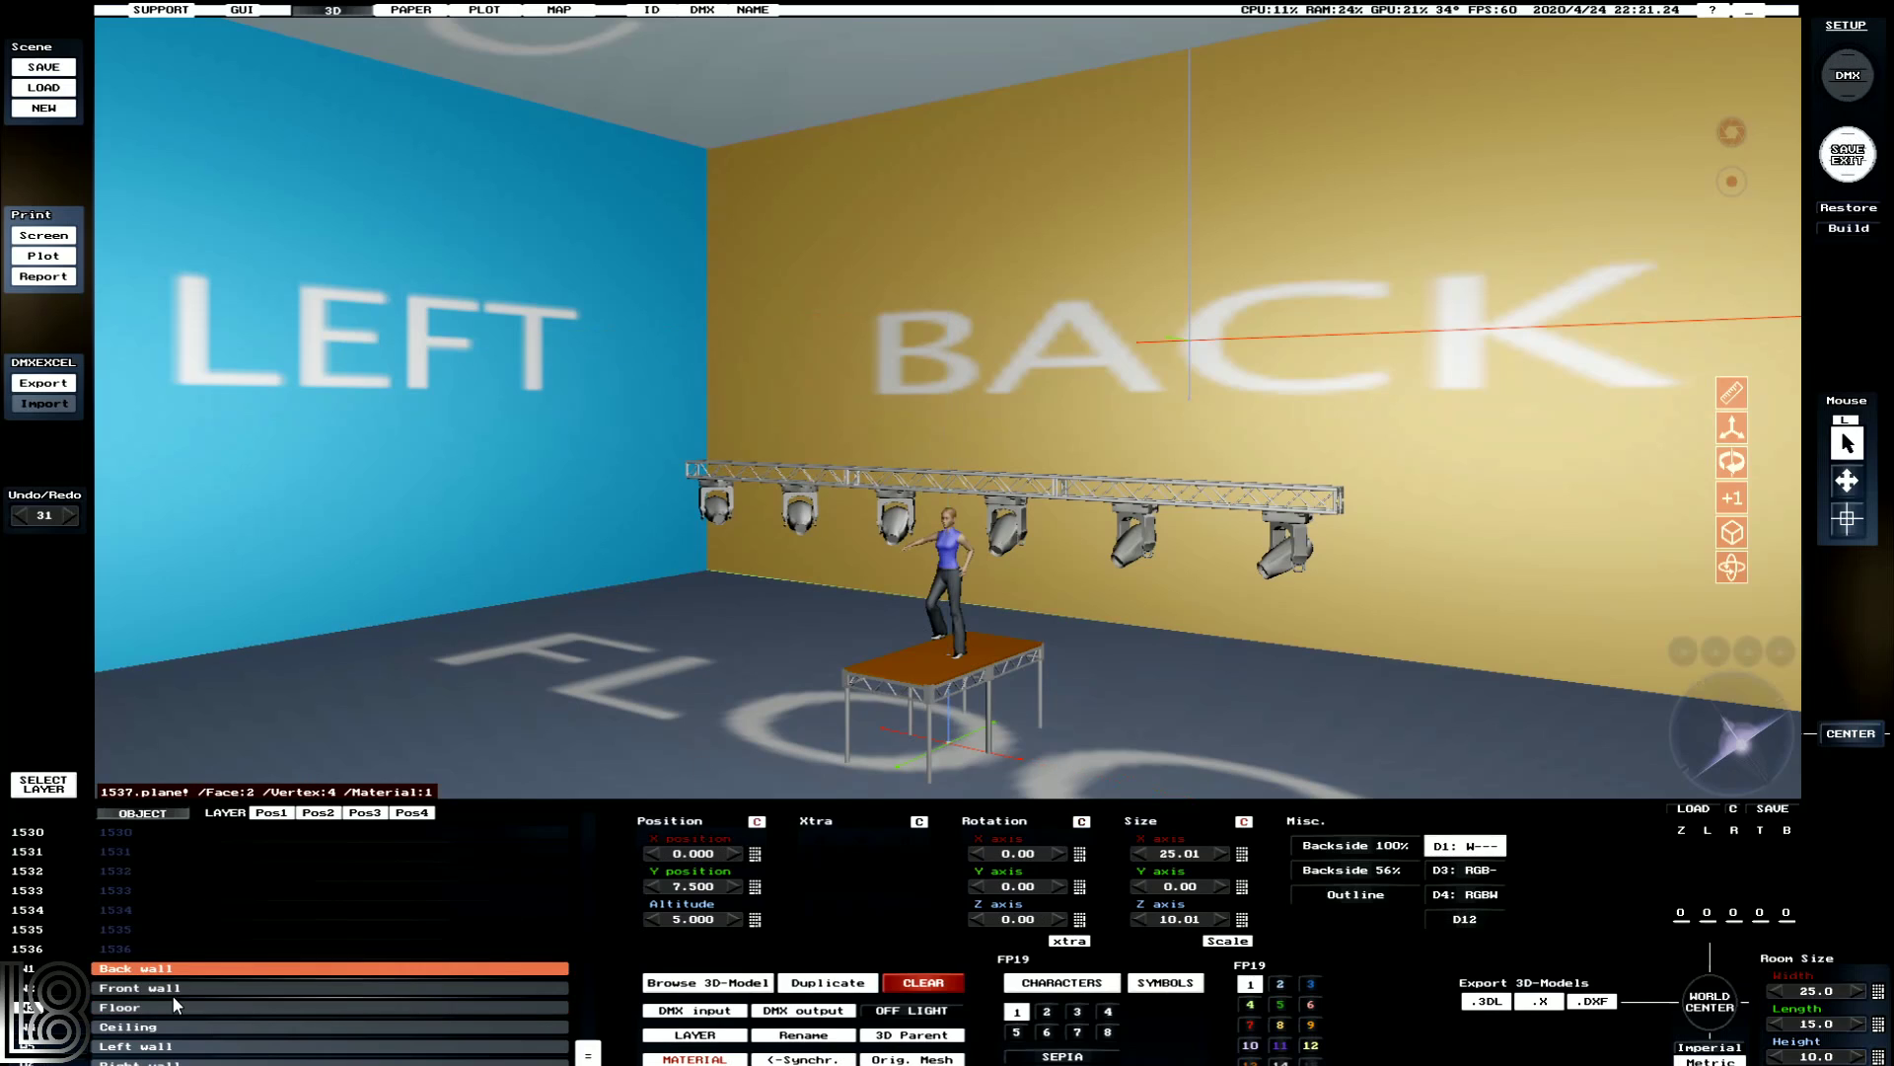
pyautogui.hotkey('ctrl', 'a')
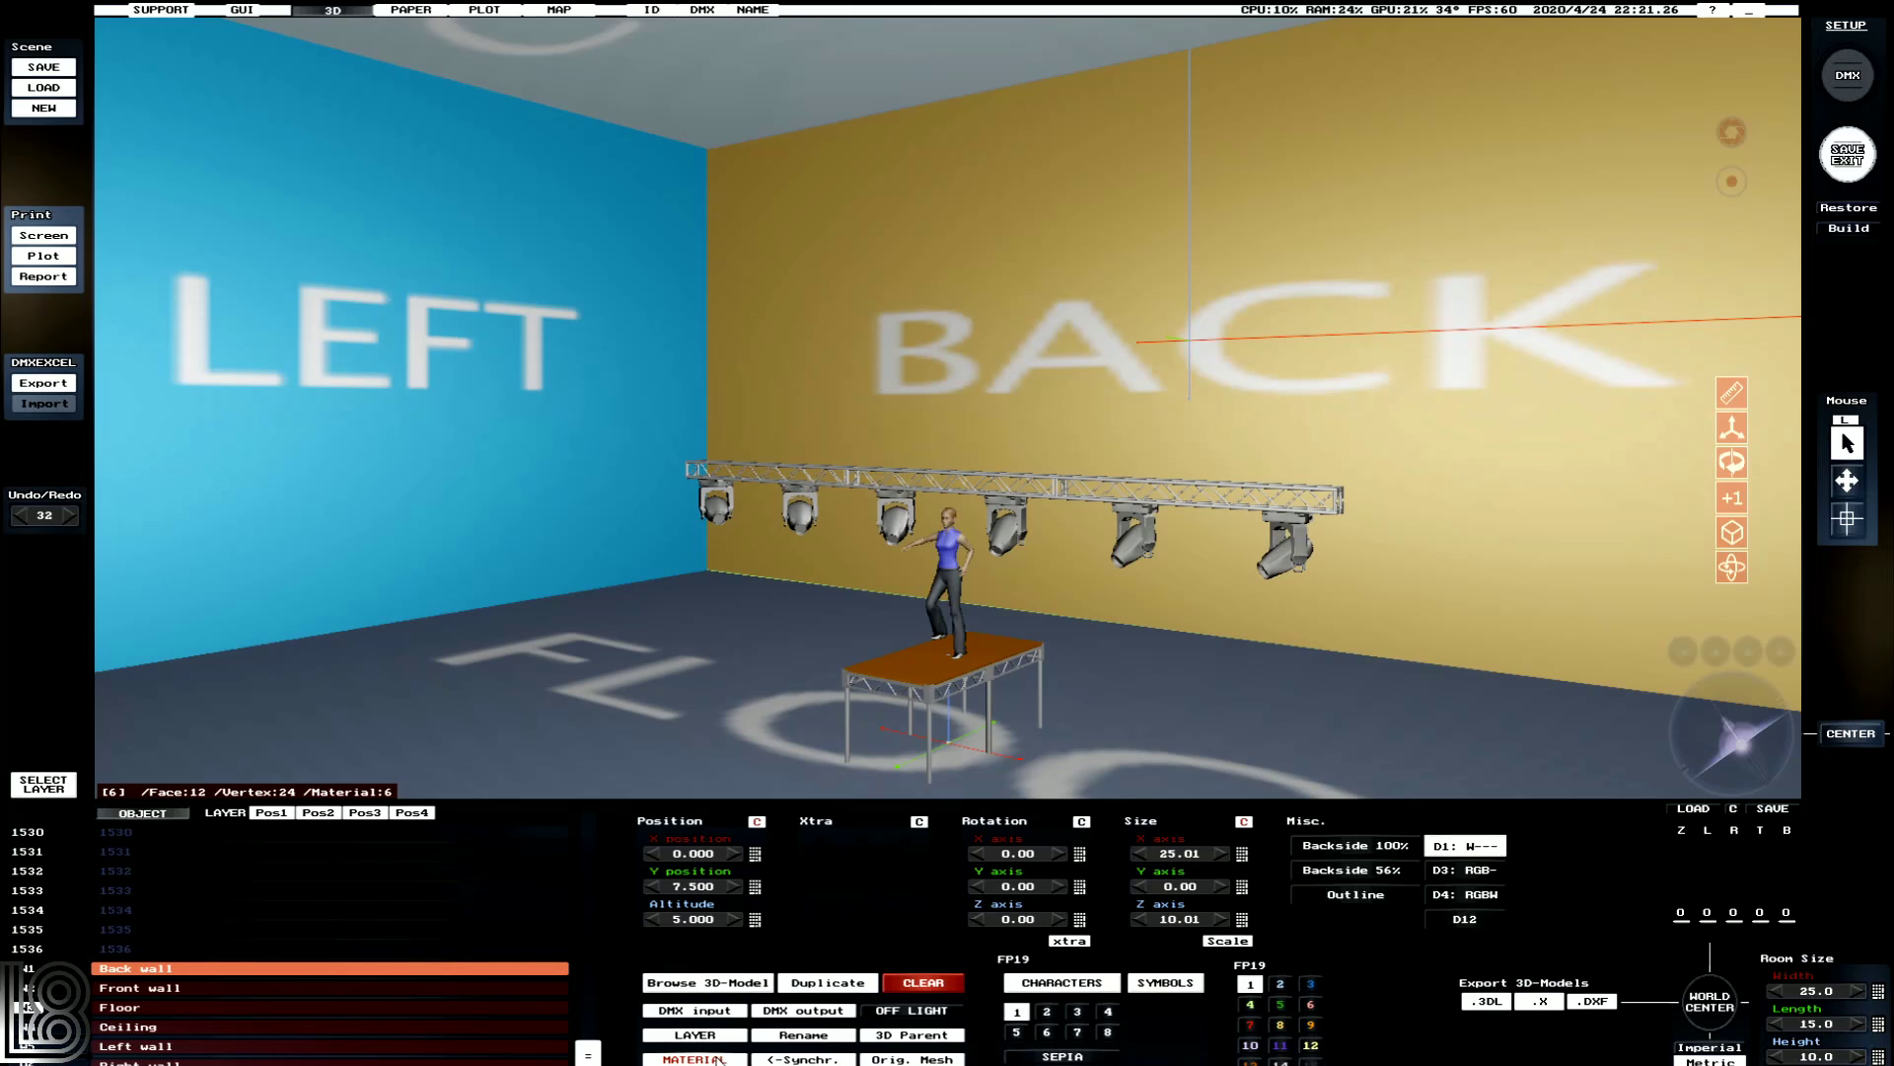
pyautogui.click(717, 1059)
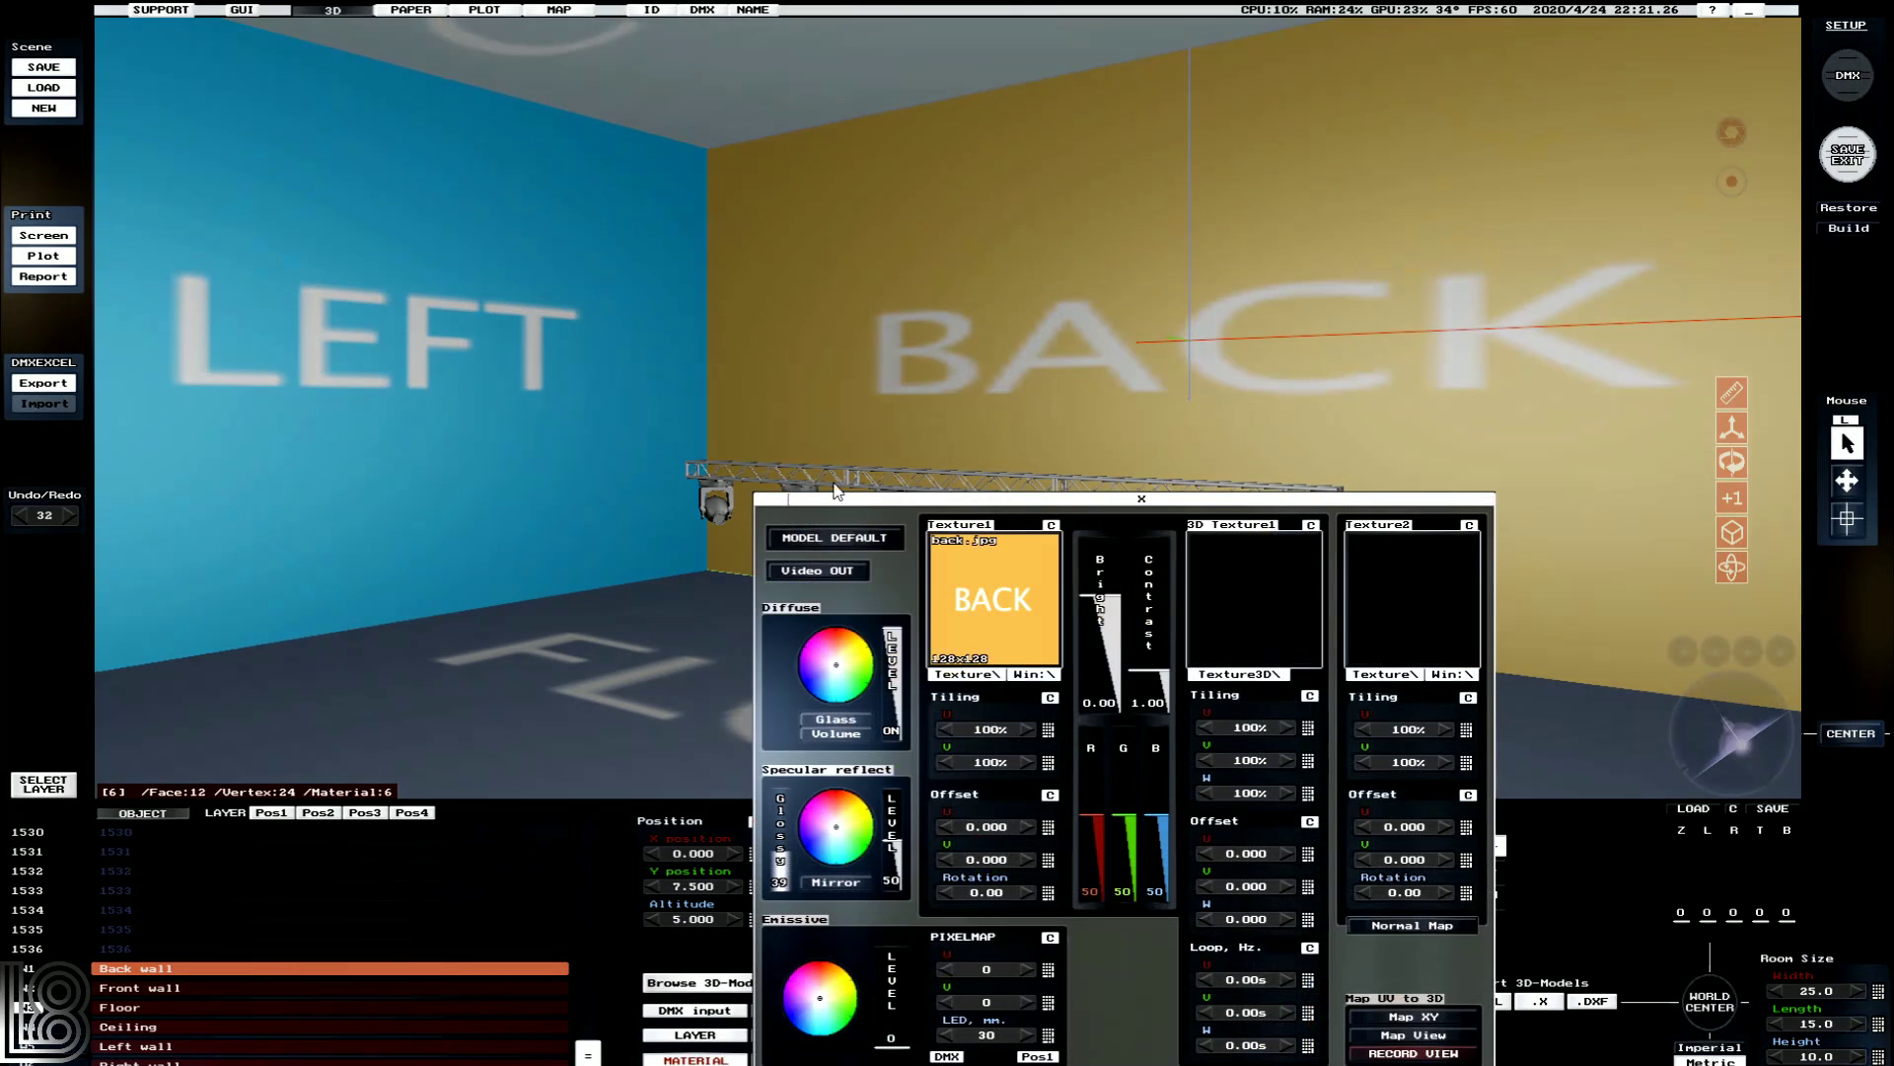
pyautogui.click(1052, 525)
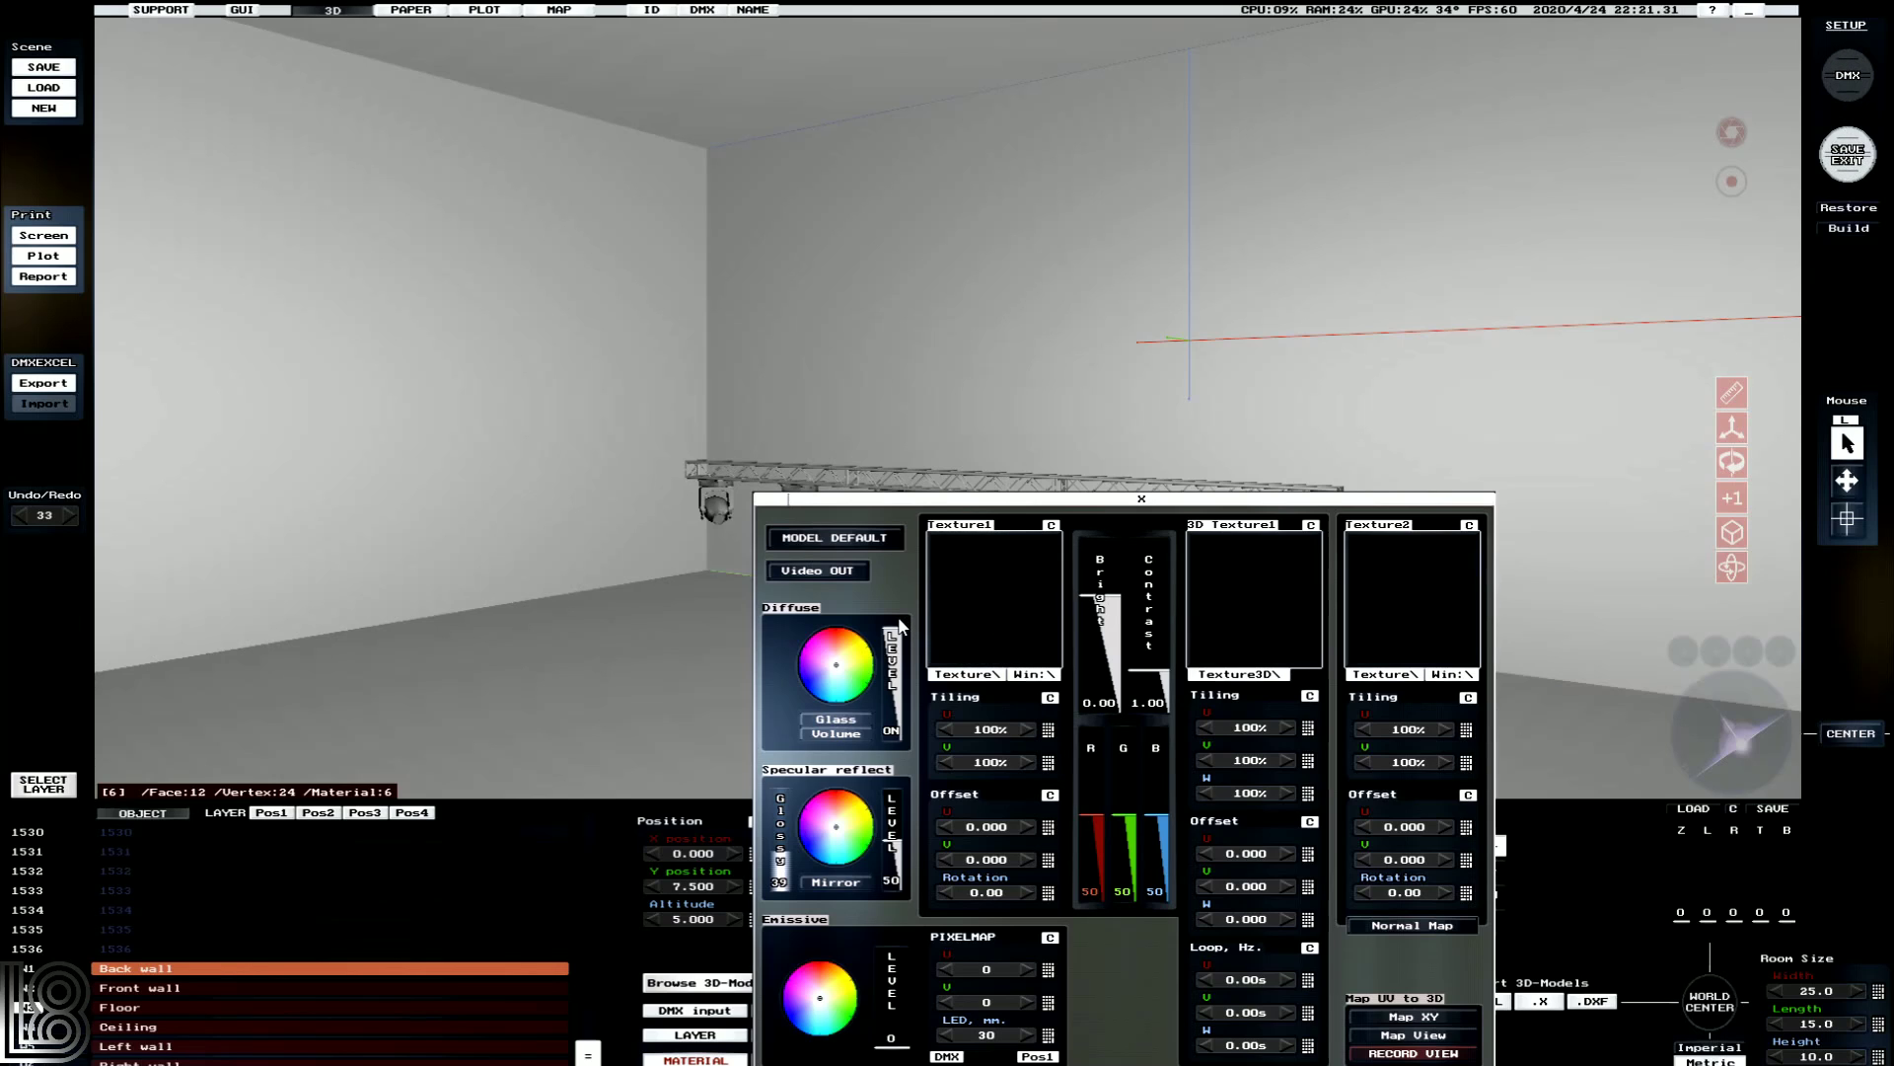
pyautogui.moveTo(893, 642); pyautogui.dragTo(886, 742)
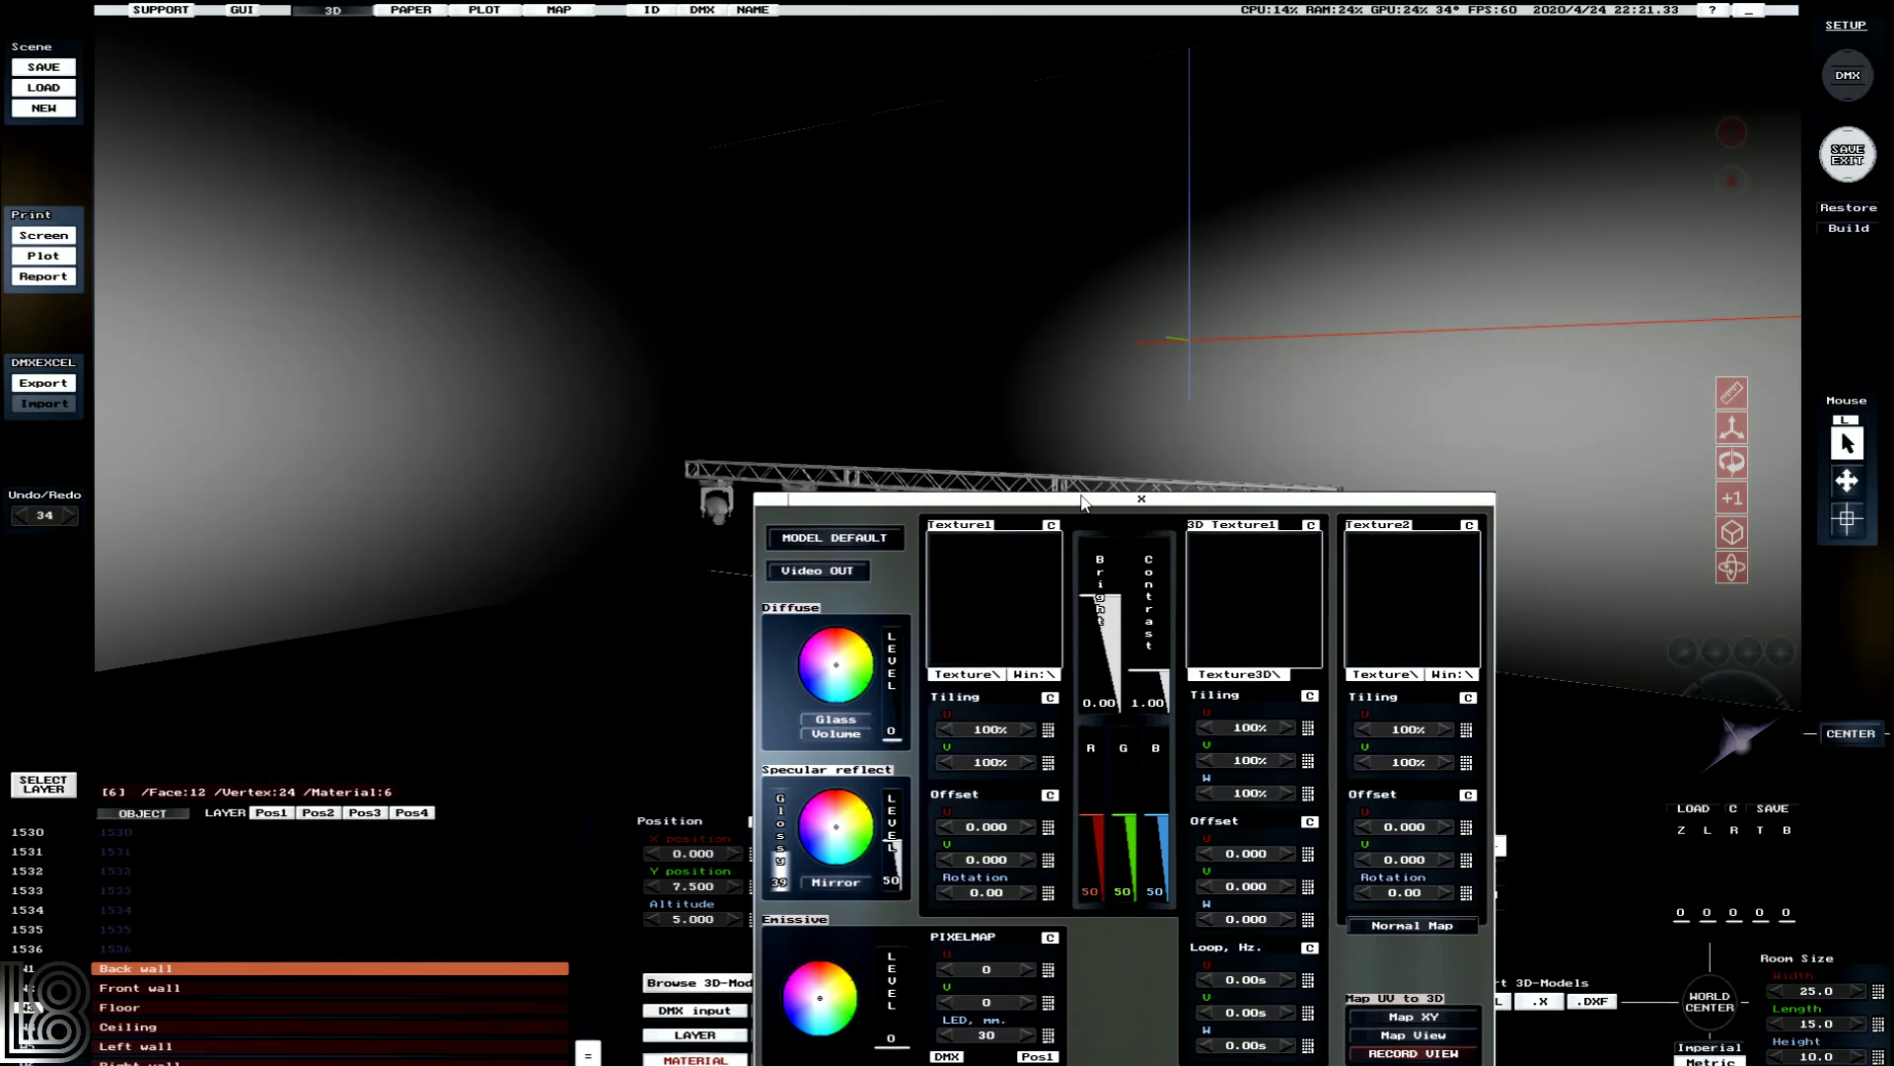
# Close the material settings, save the darkened room, and orbit the blue-lit stage view.
pyautogui.click(1246, 491)
pyautogui.click(1848, 153)
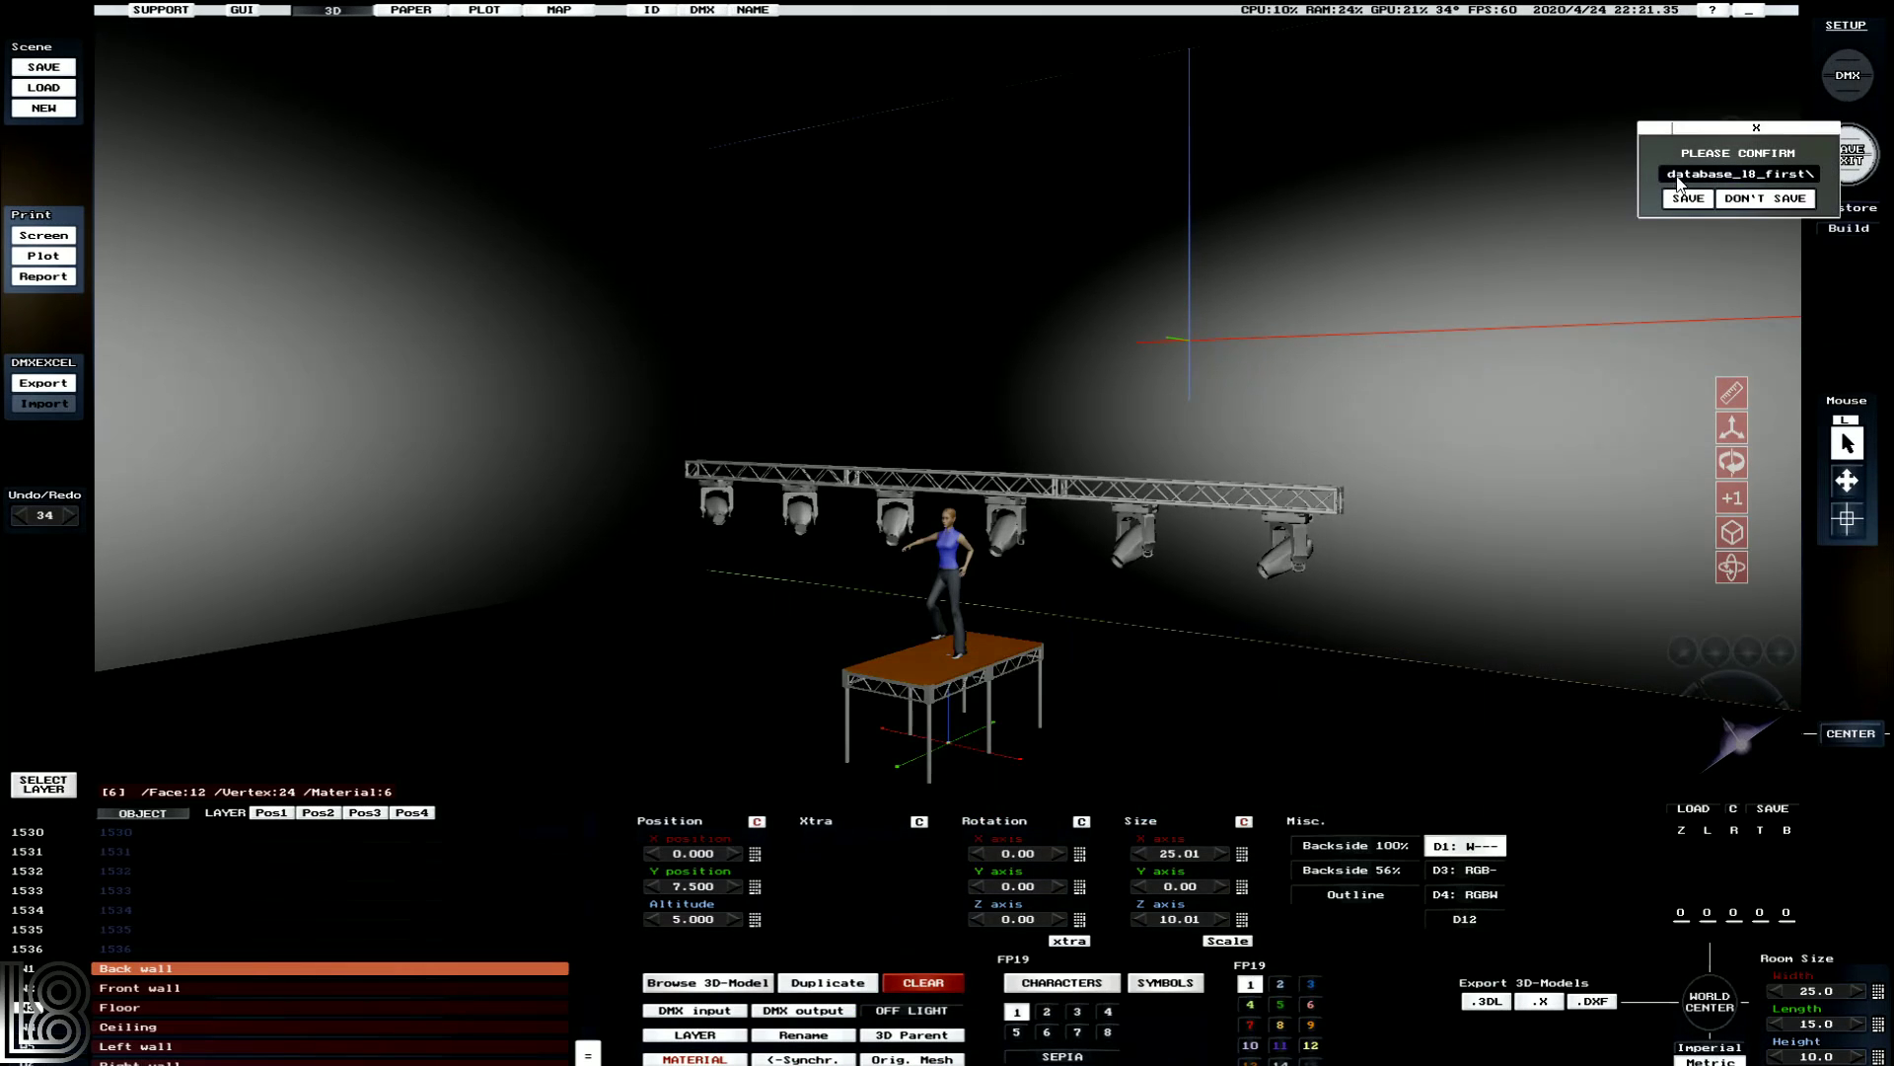
pyautogui.press('Return')
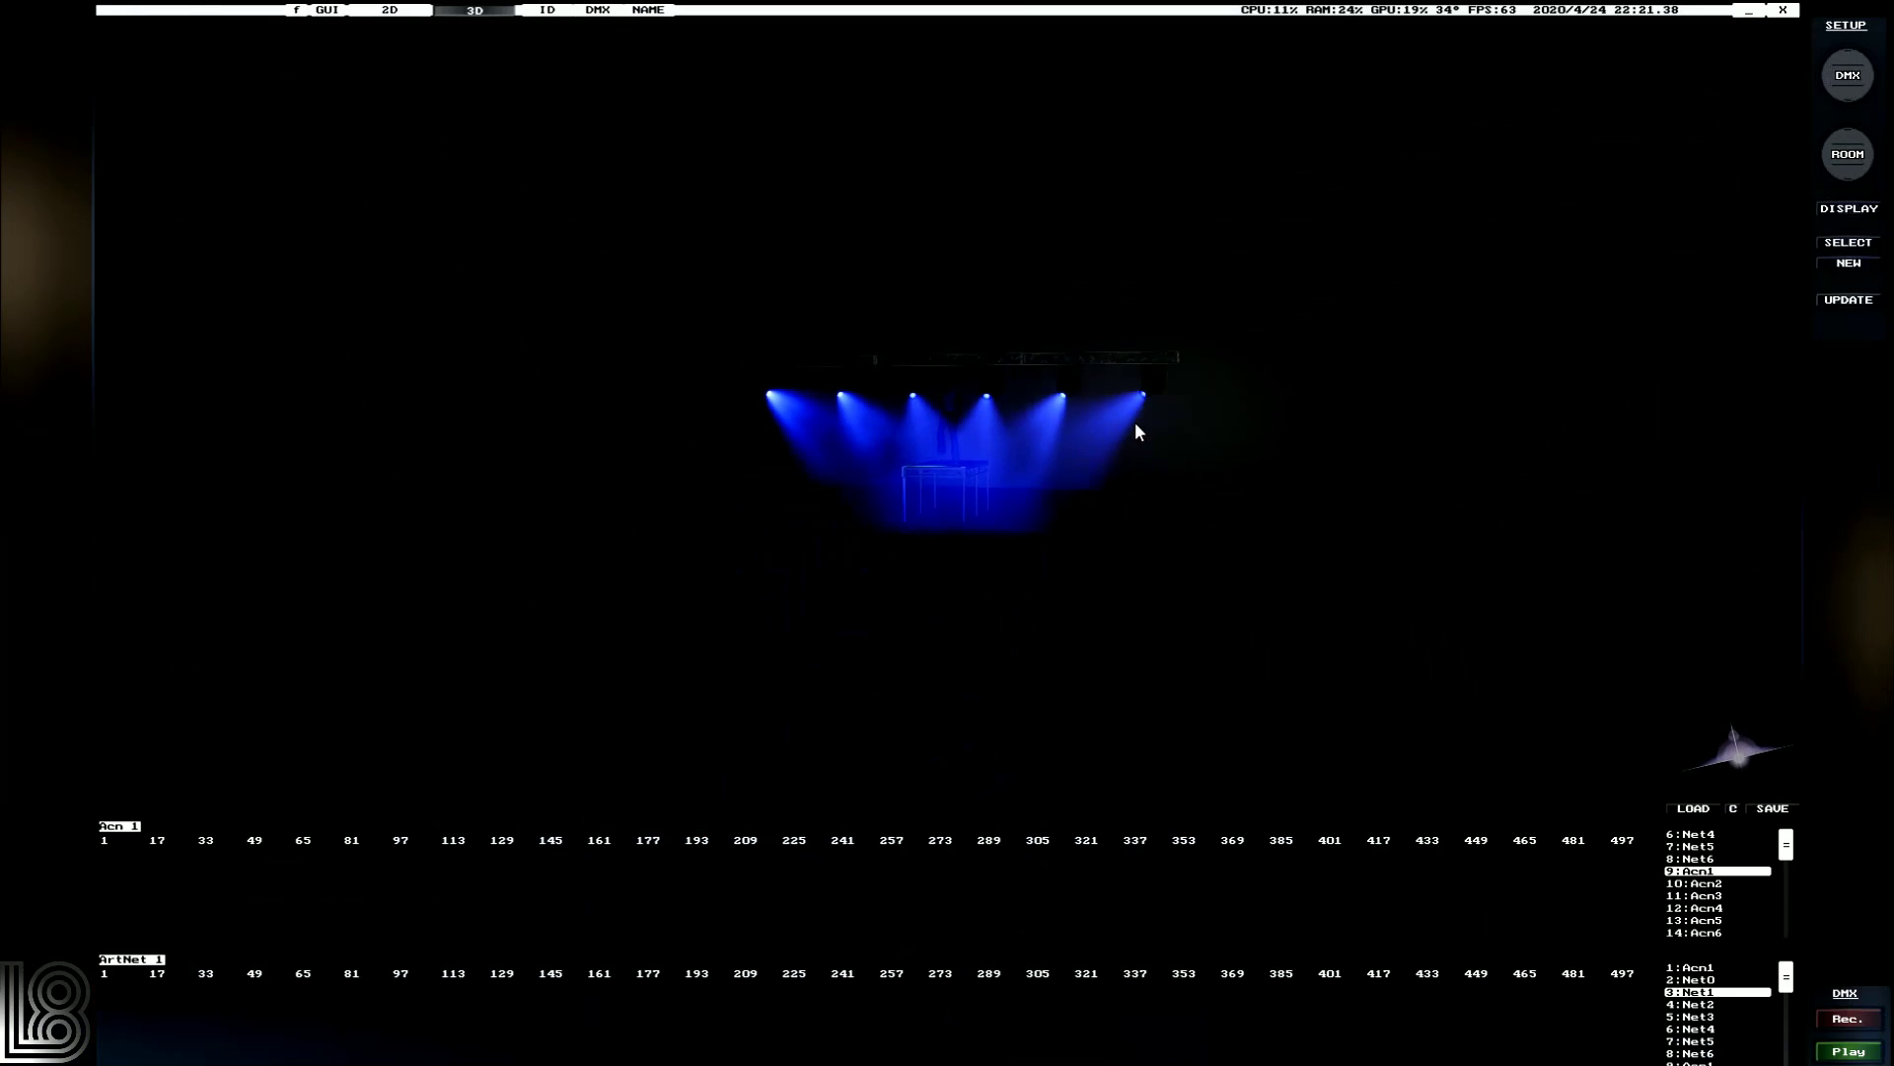
pyautogui.moveTo(1737, 711); pyautogui.dragTo(1731, 714)
# Back in room editing, select all three tb4-25-300 truss segments.
pyautogui.click(1863, 154)
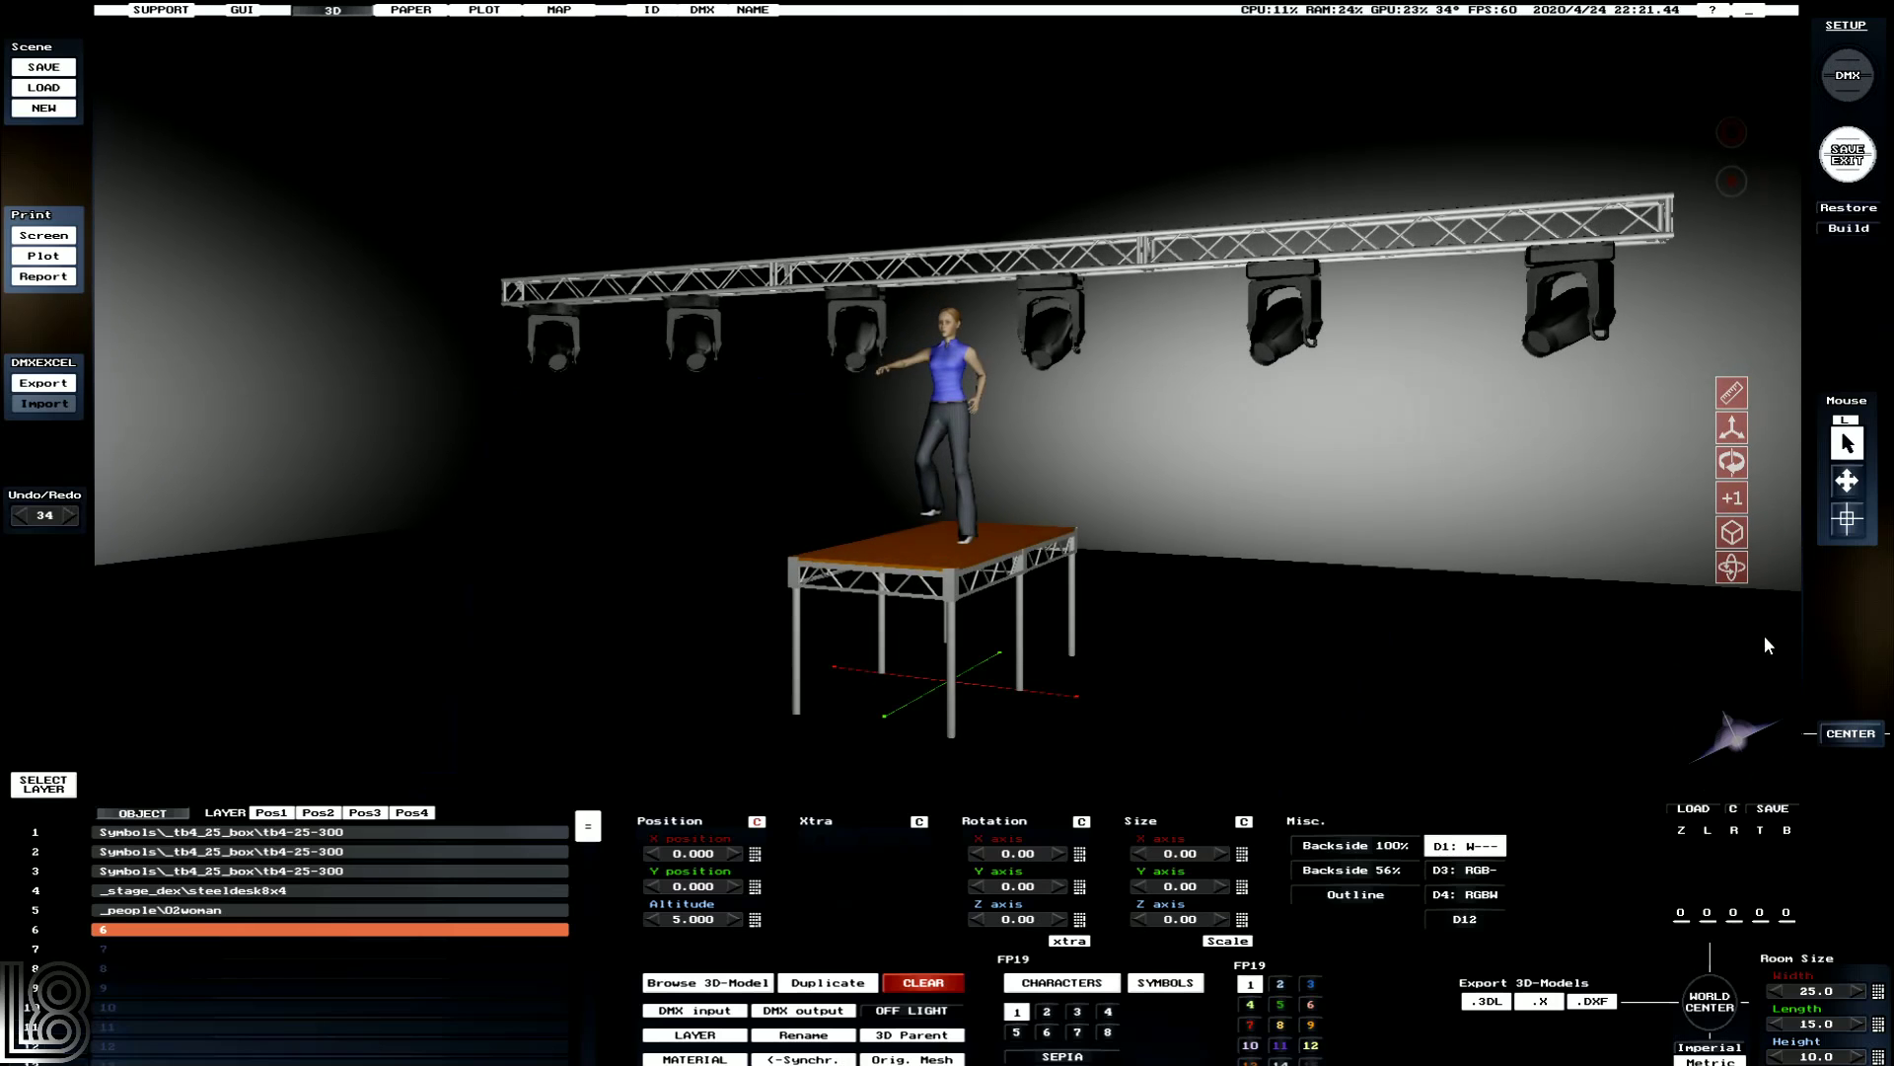
pyautogui.moveTo(1733, 728); pyautogui.dragTo(1733, 730)
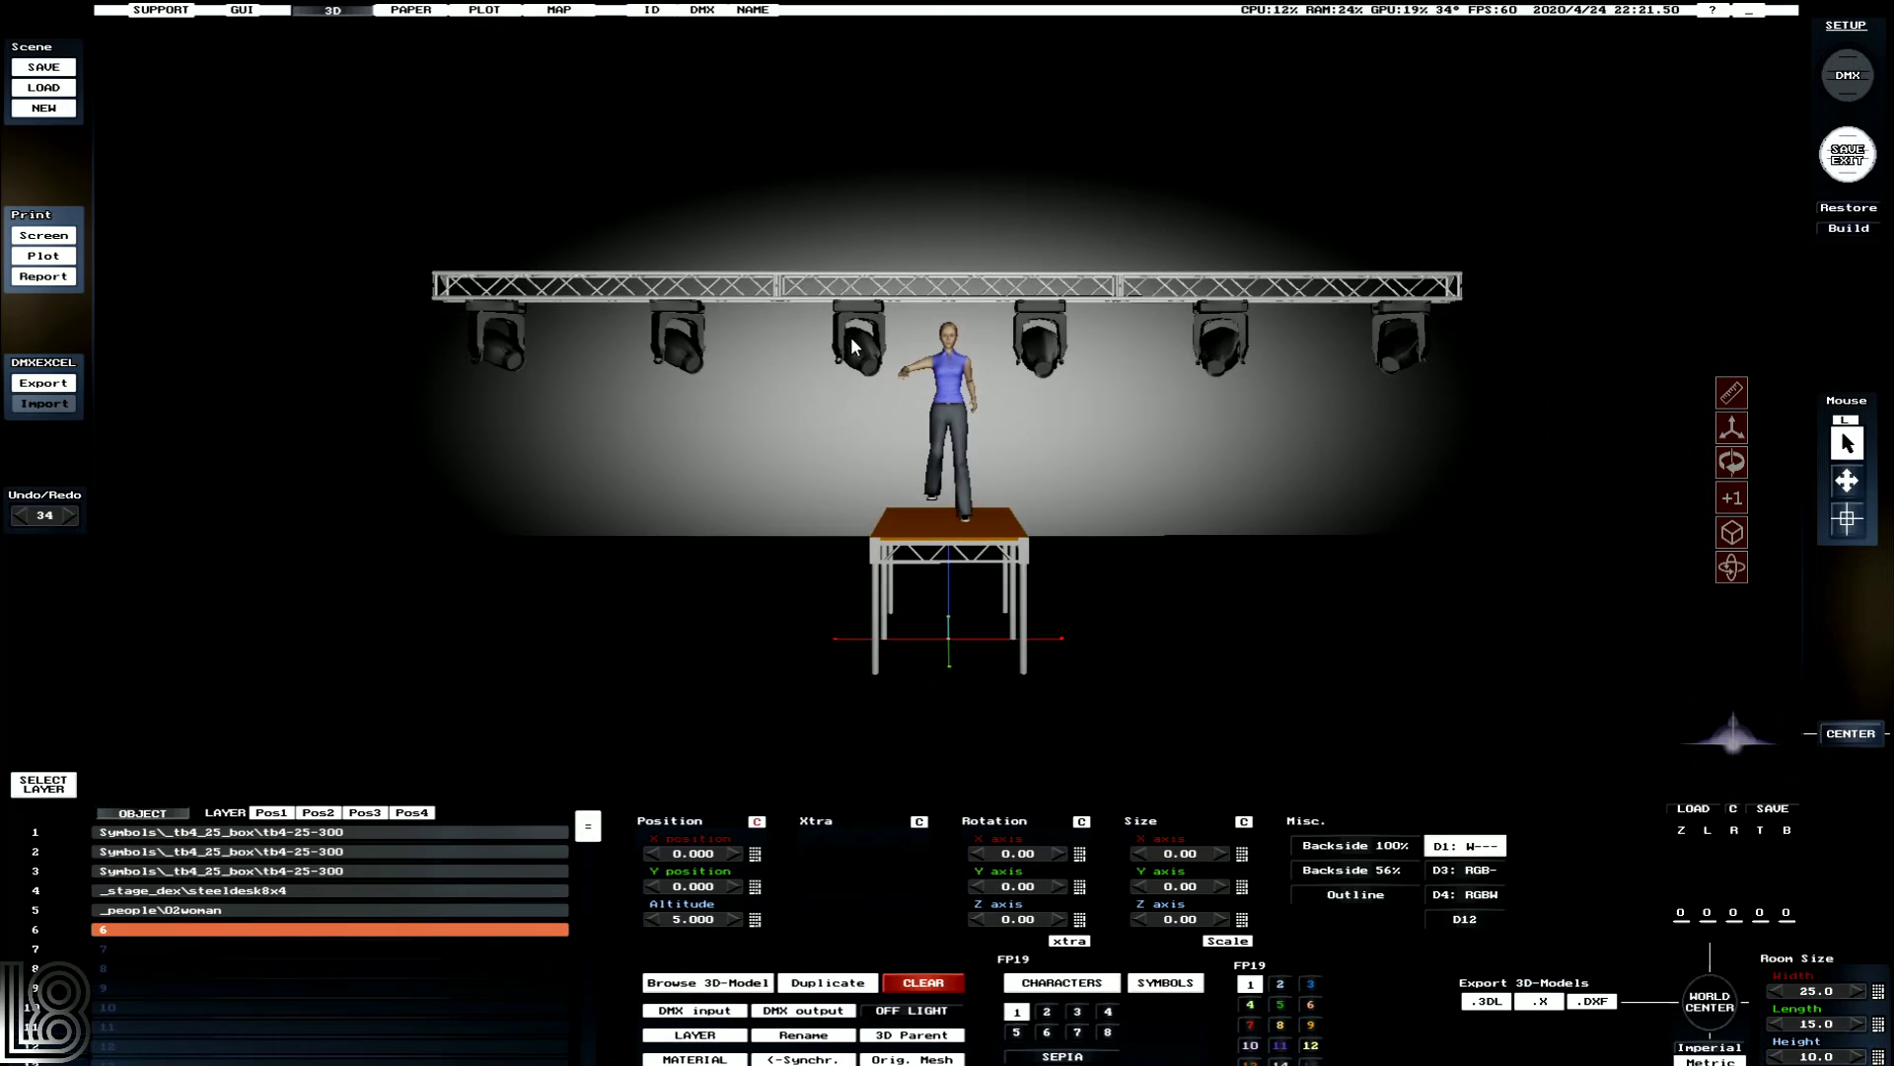
pyautogui.click(1187, 286)
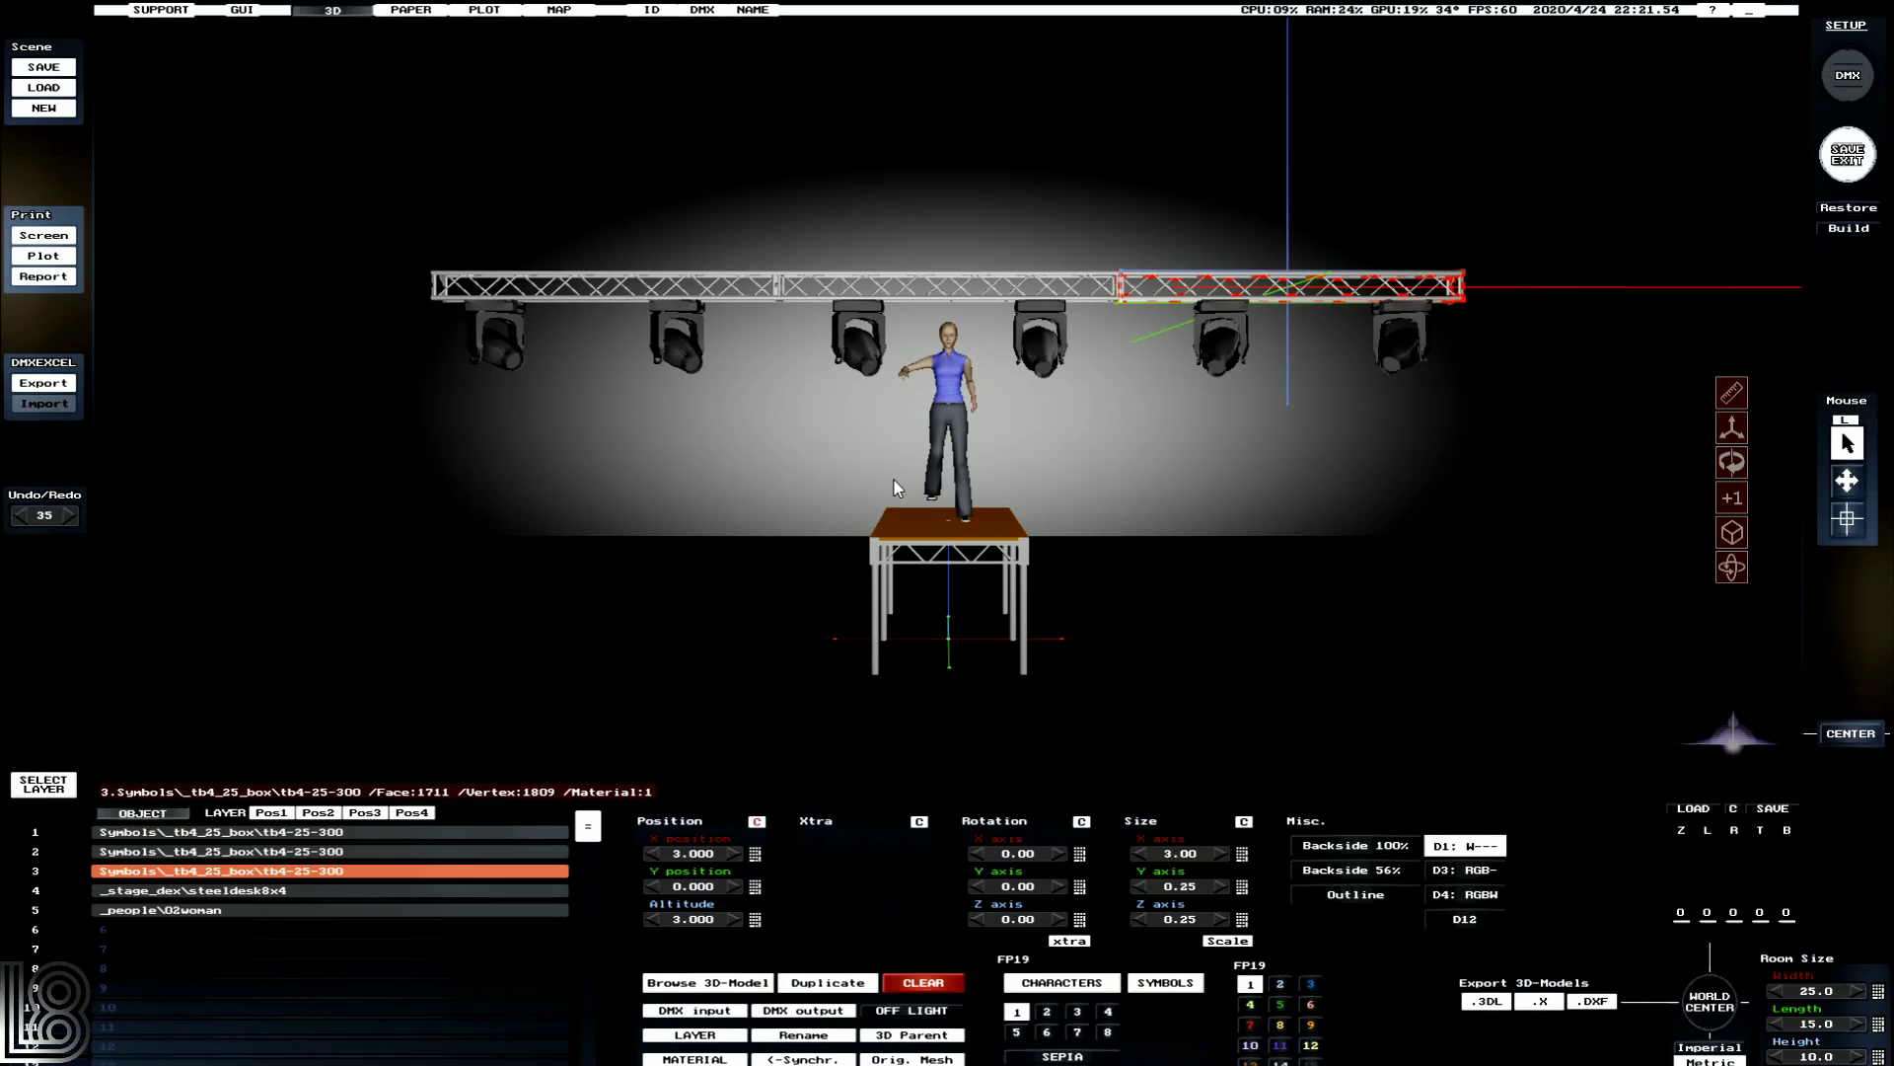
pyautogui.keyDown('shift'); pyautogui.click(241, 834); pyautogui.keyUp('shift')
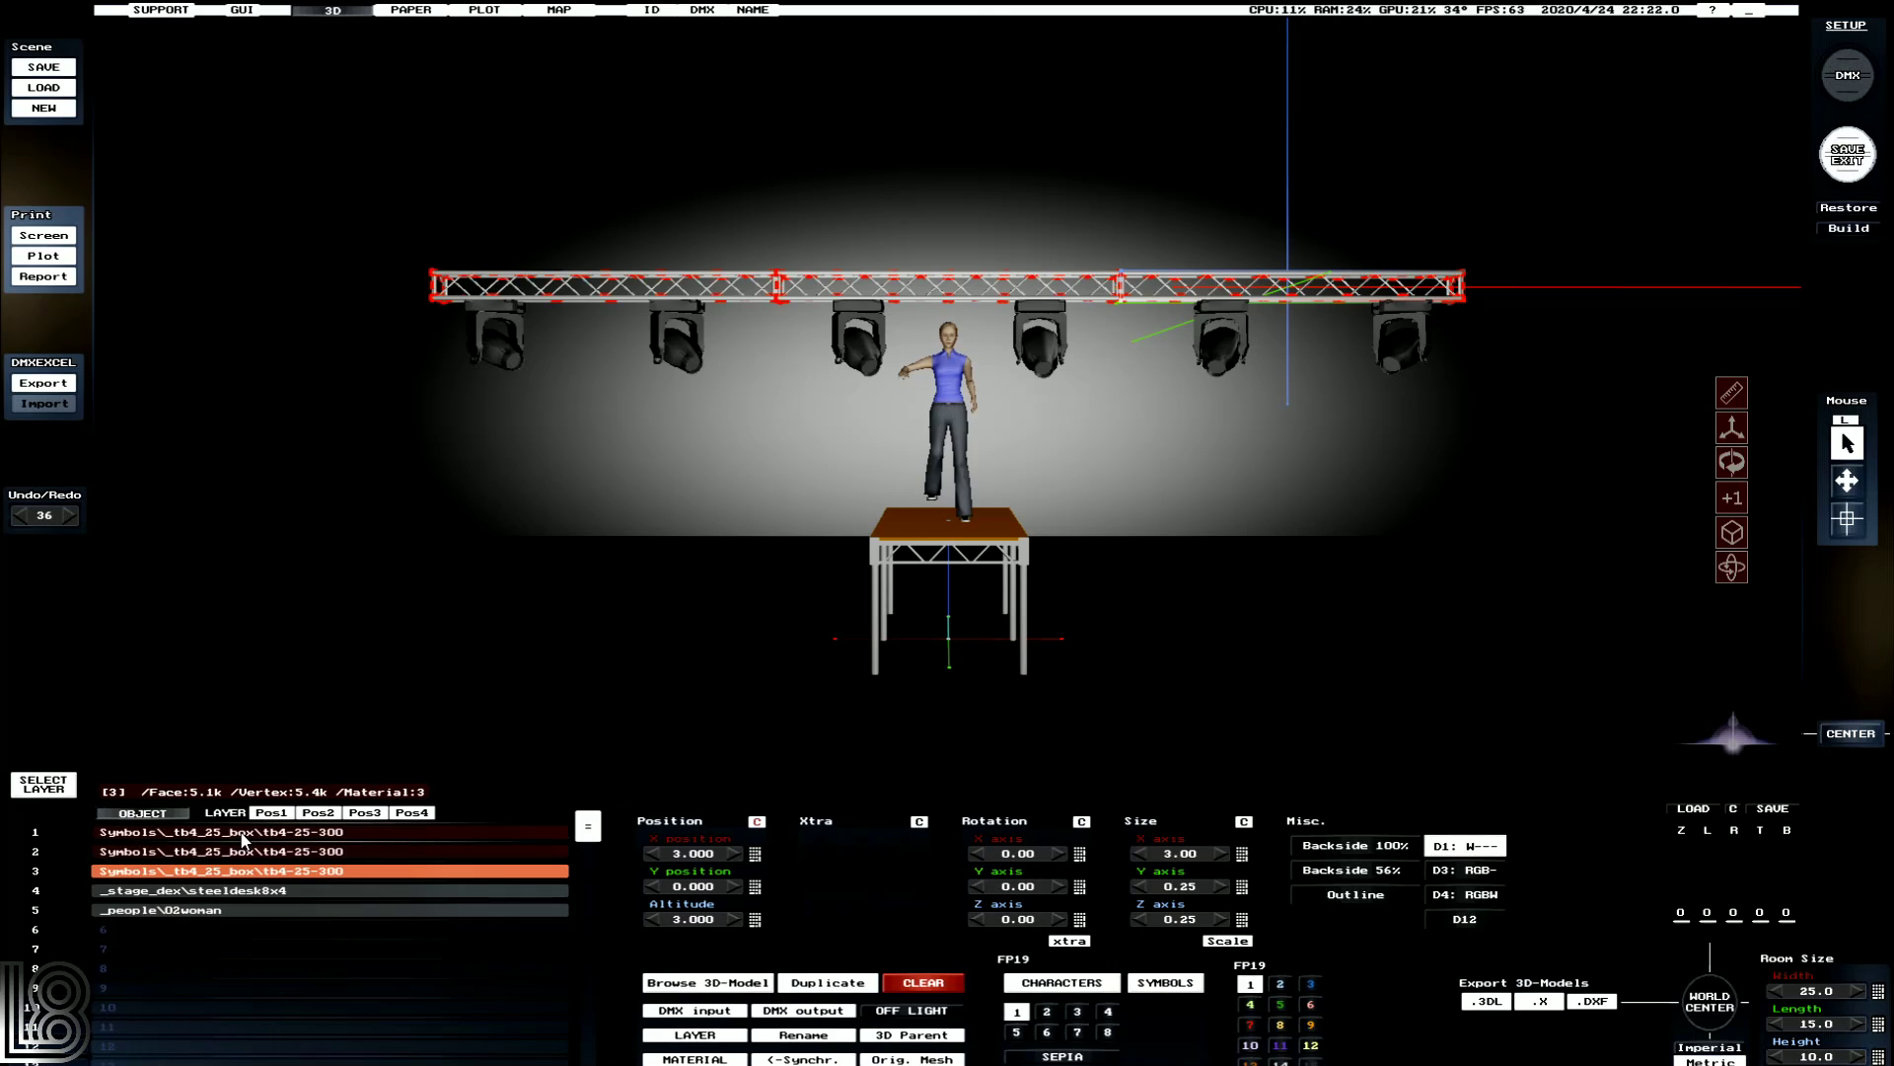
# Rename layer 1 to T1 and assign the three truss segments to it.
pyautogui.click(708, 1036)
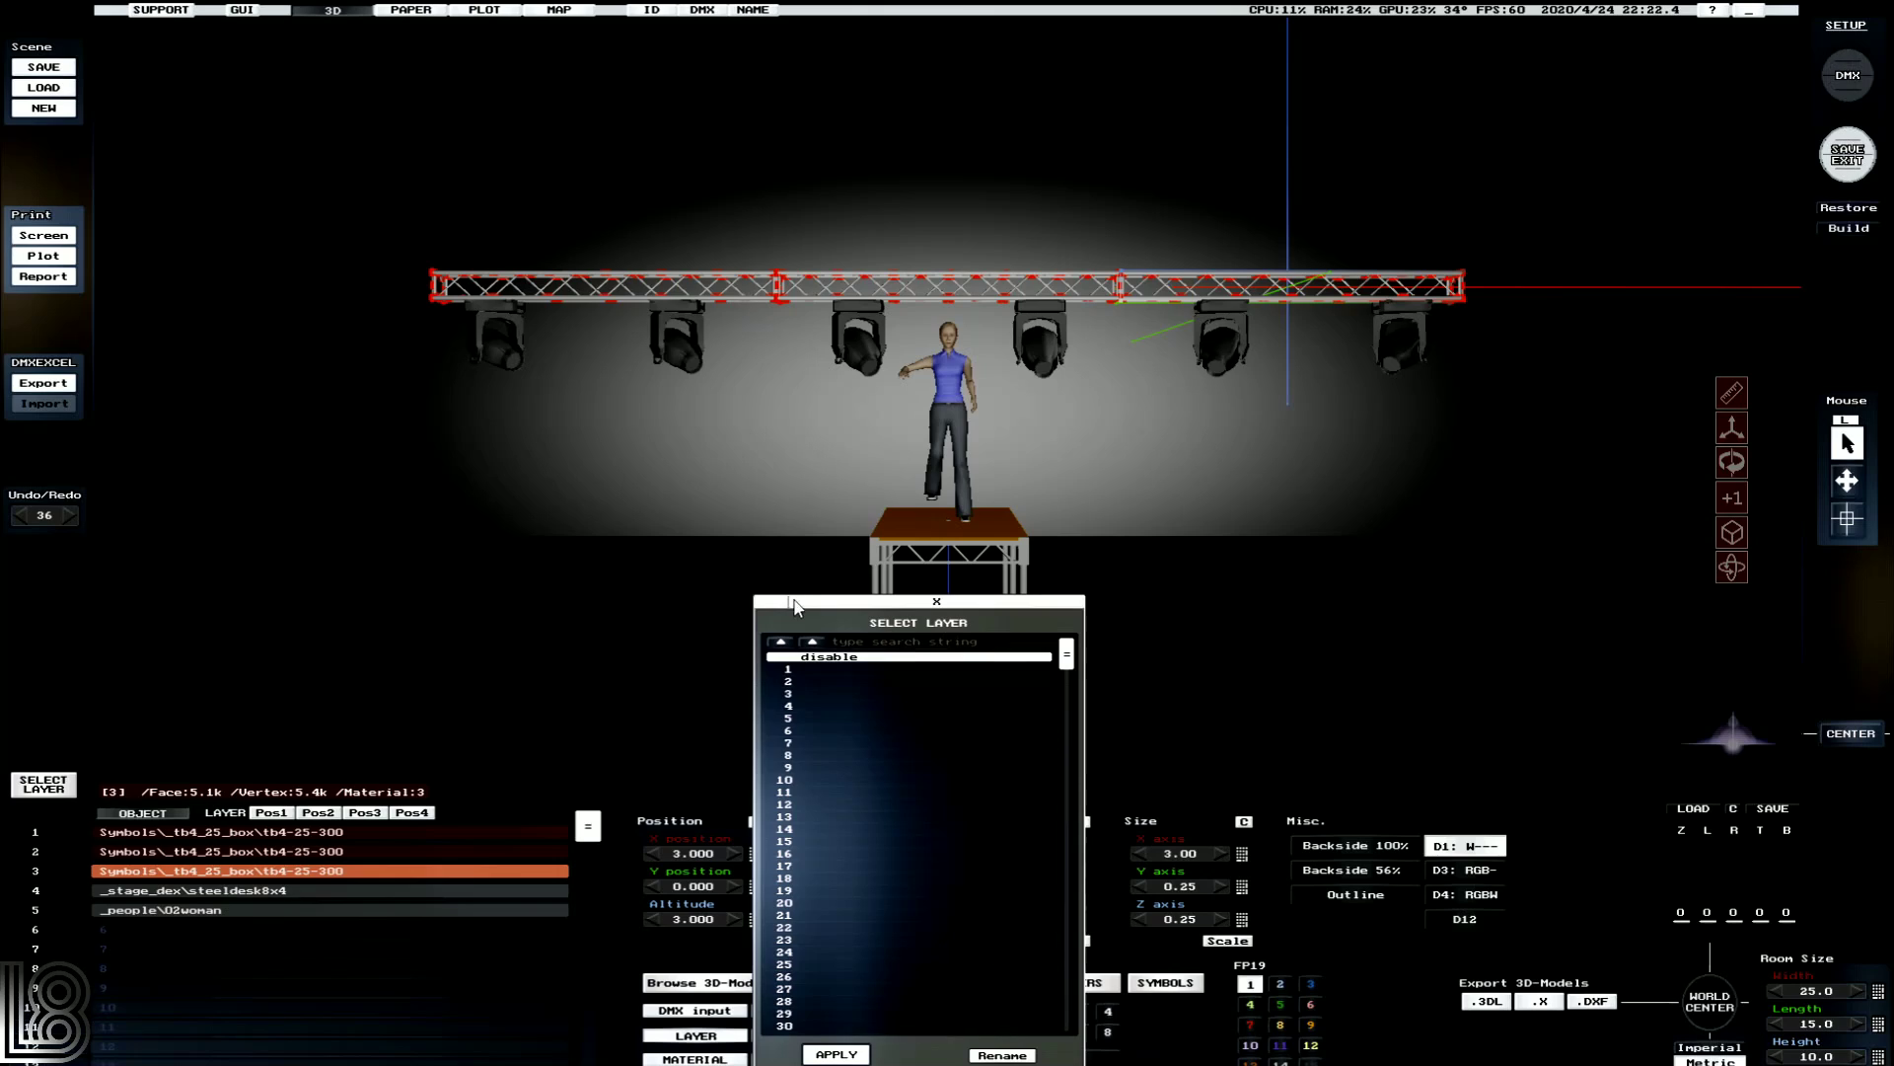
pyautogui.click(835, 680)
pyautogui.click(839, 668)
pyautogui.click(1002, 1055)
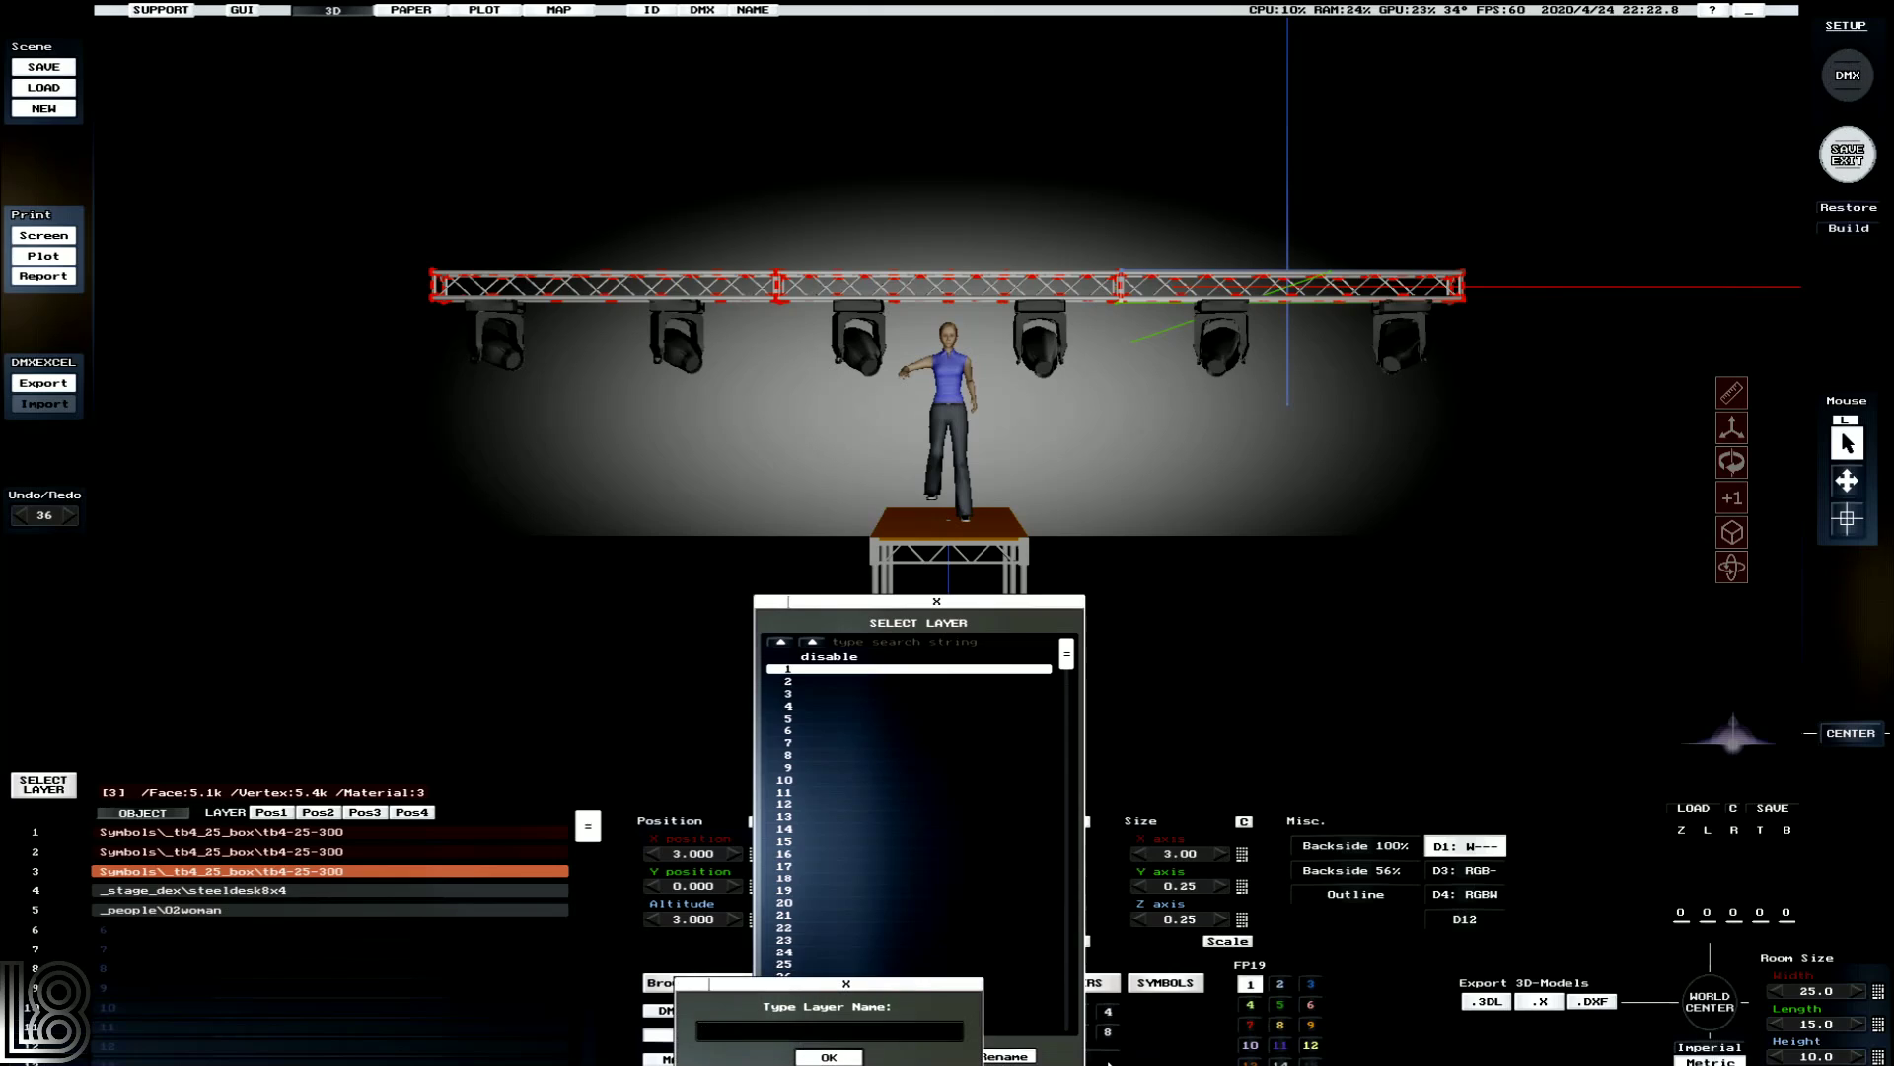
pyautogui.write('T1')
pyautogui.press('Return')
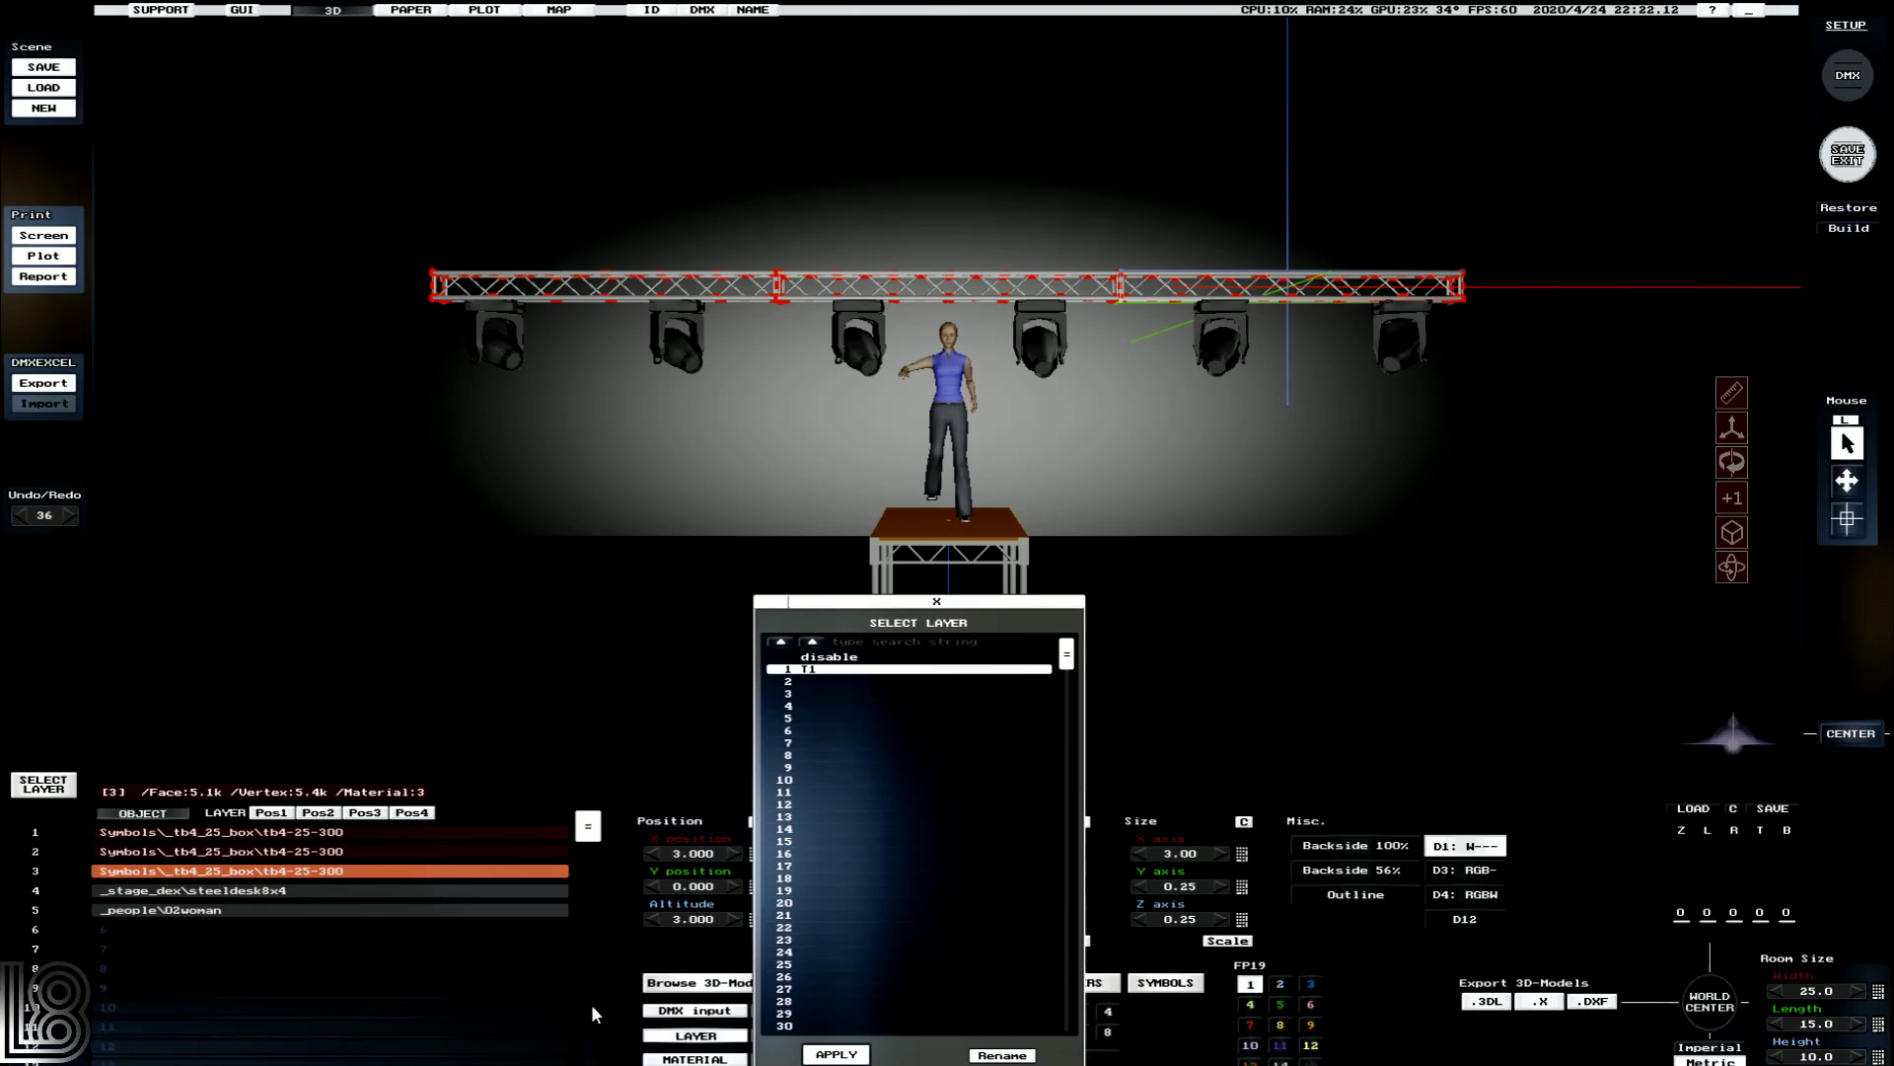
pyautogui.click(837, 1055)
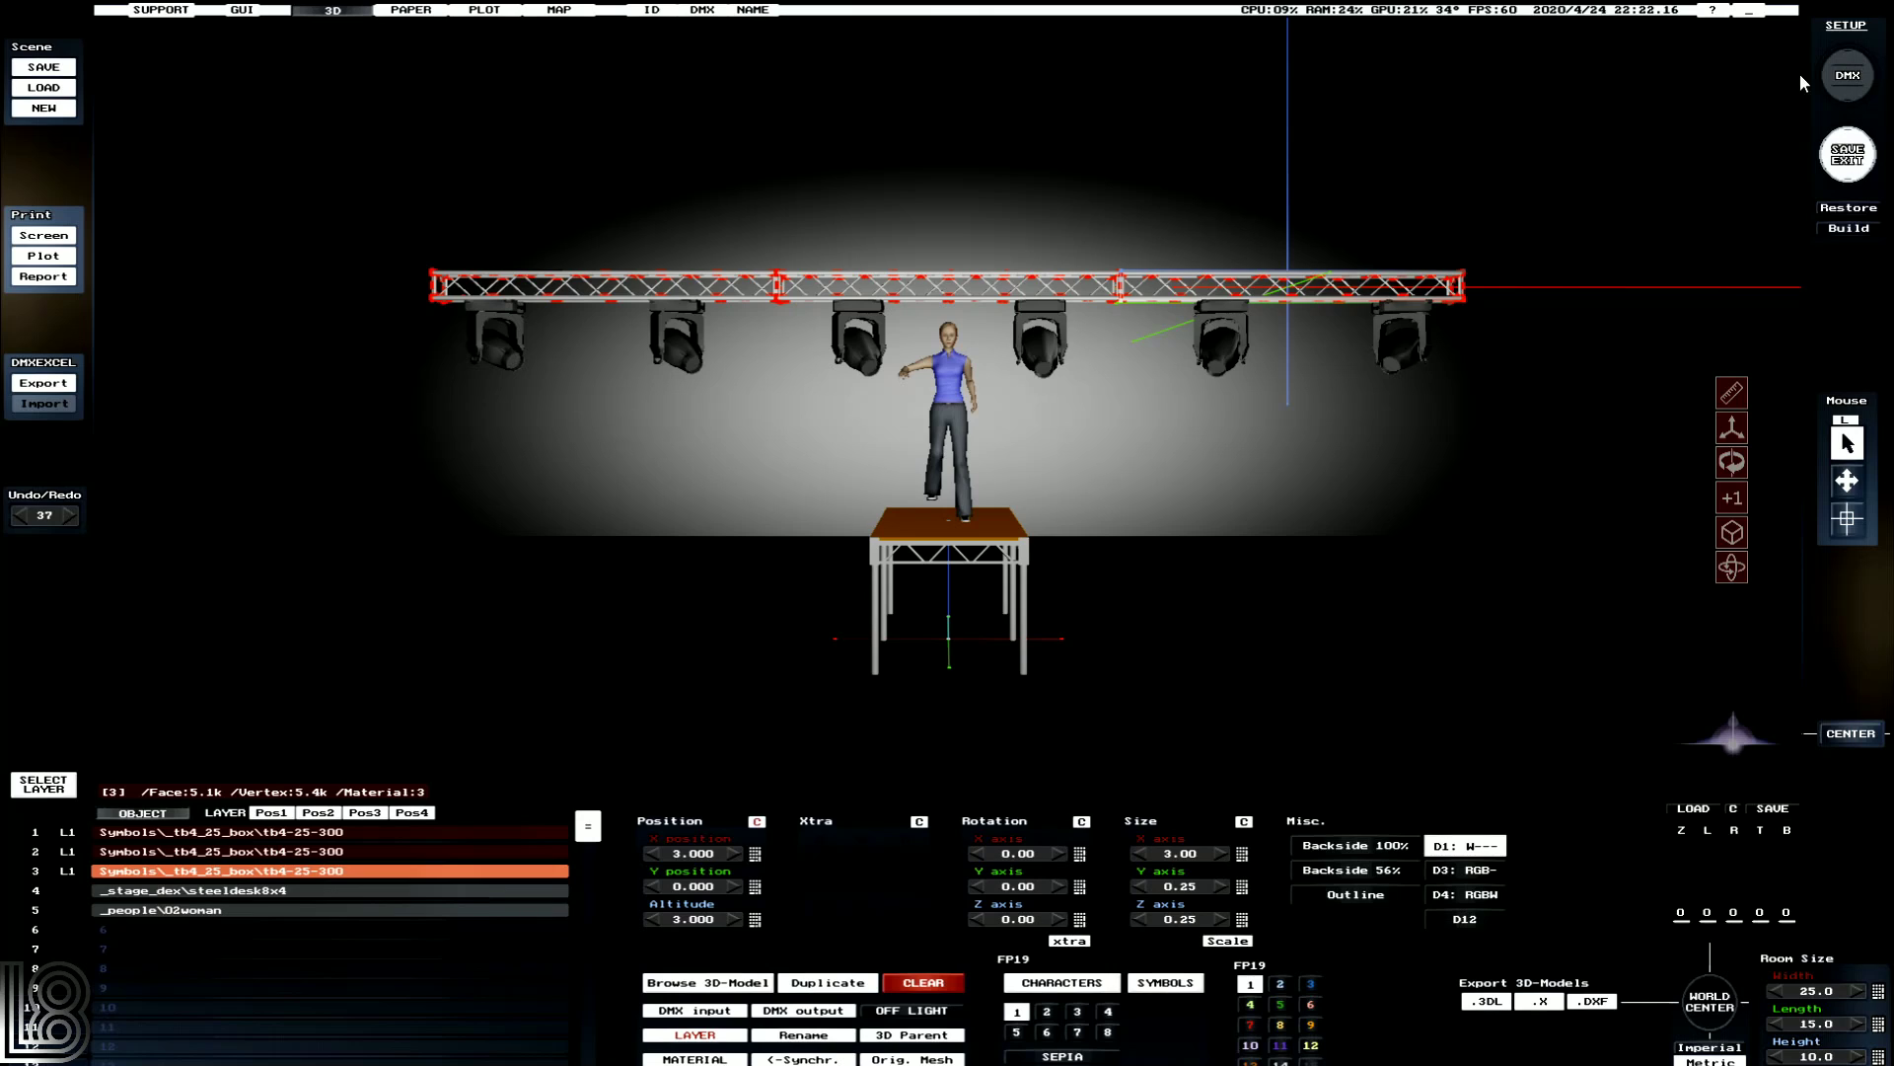
# Put the MAC Viper fixtures on layer T1, then begin saving the fixture setup.
pyautogui.click(1845, 76)
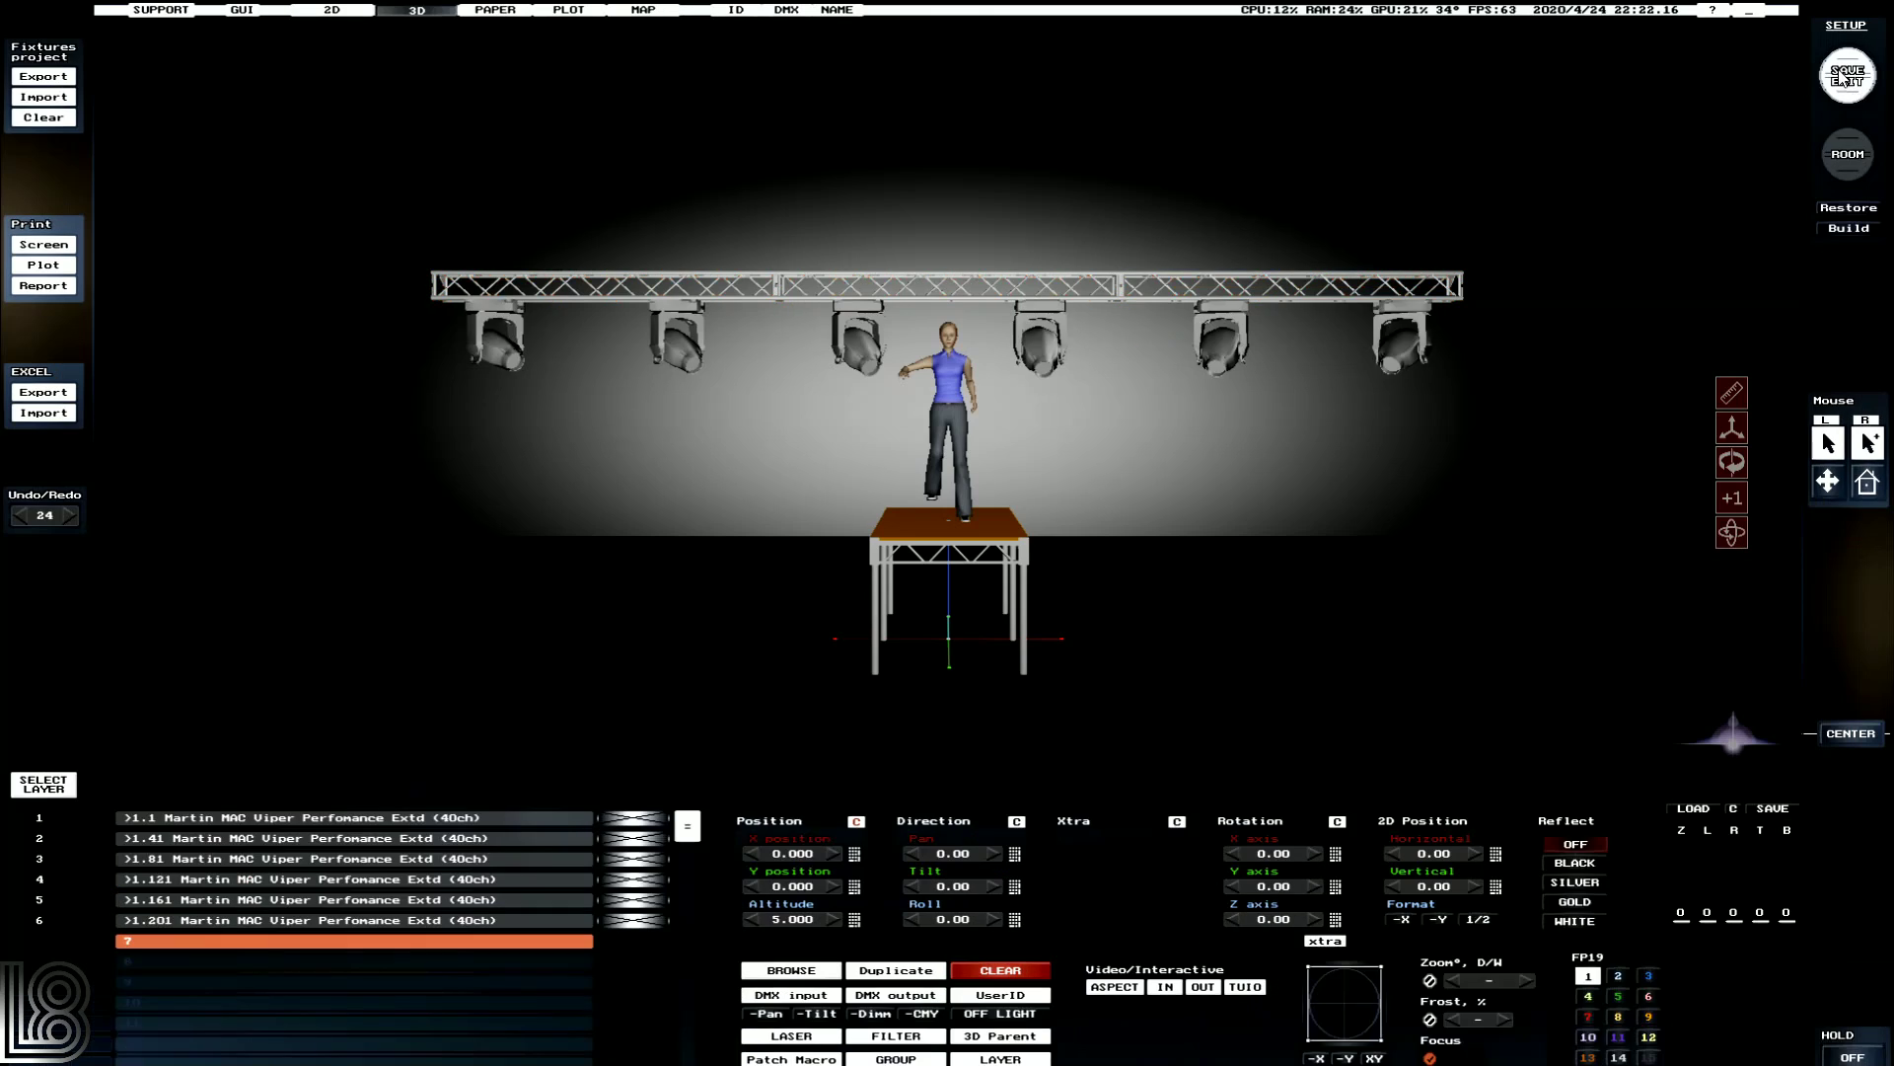
pyautogui.click(1202, 339)
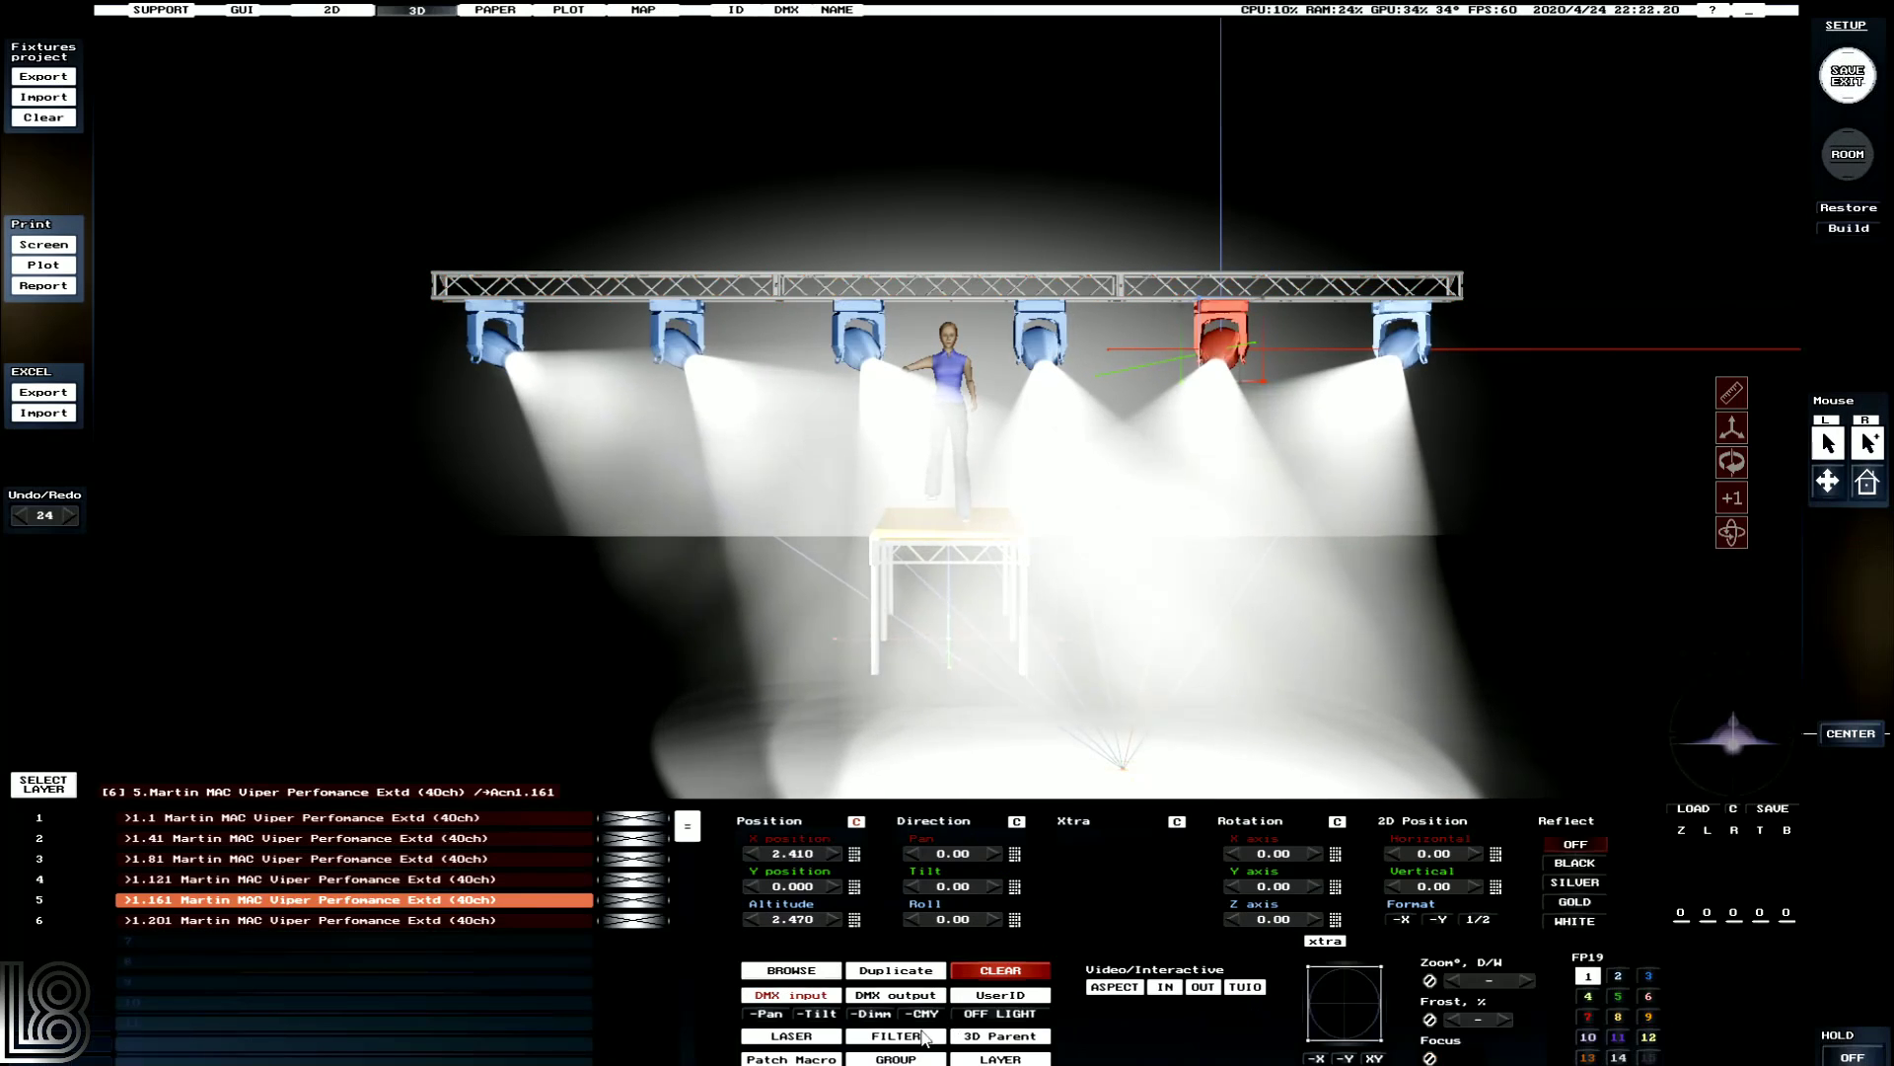
pyautogui.click(1000, 1059)
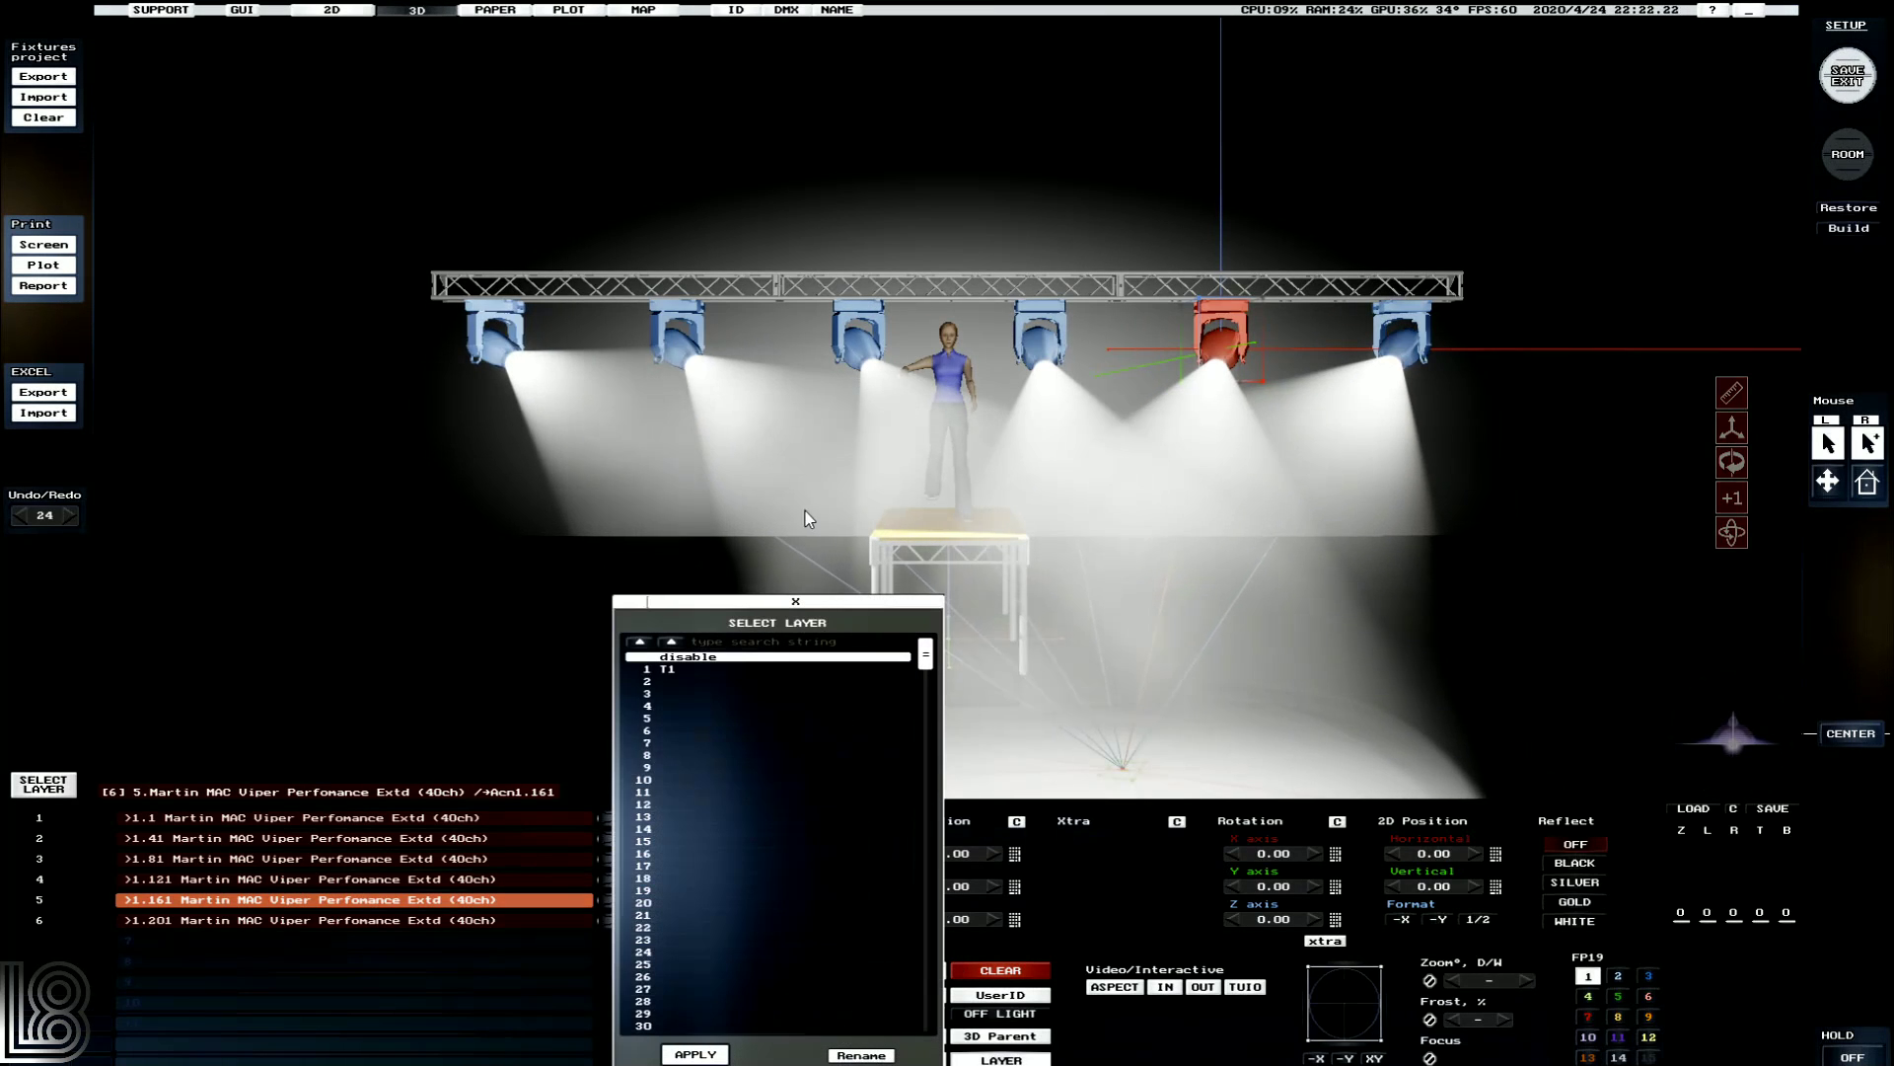
pyautogui.click(668, 671)
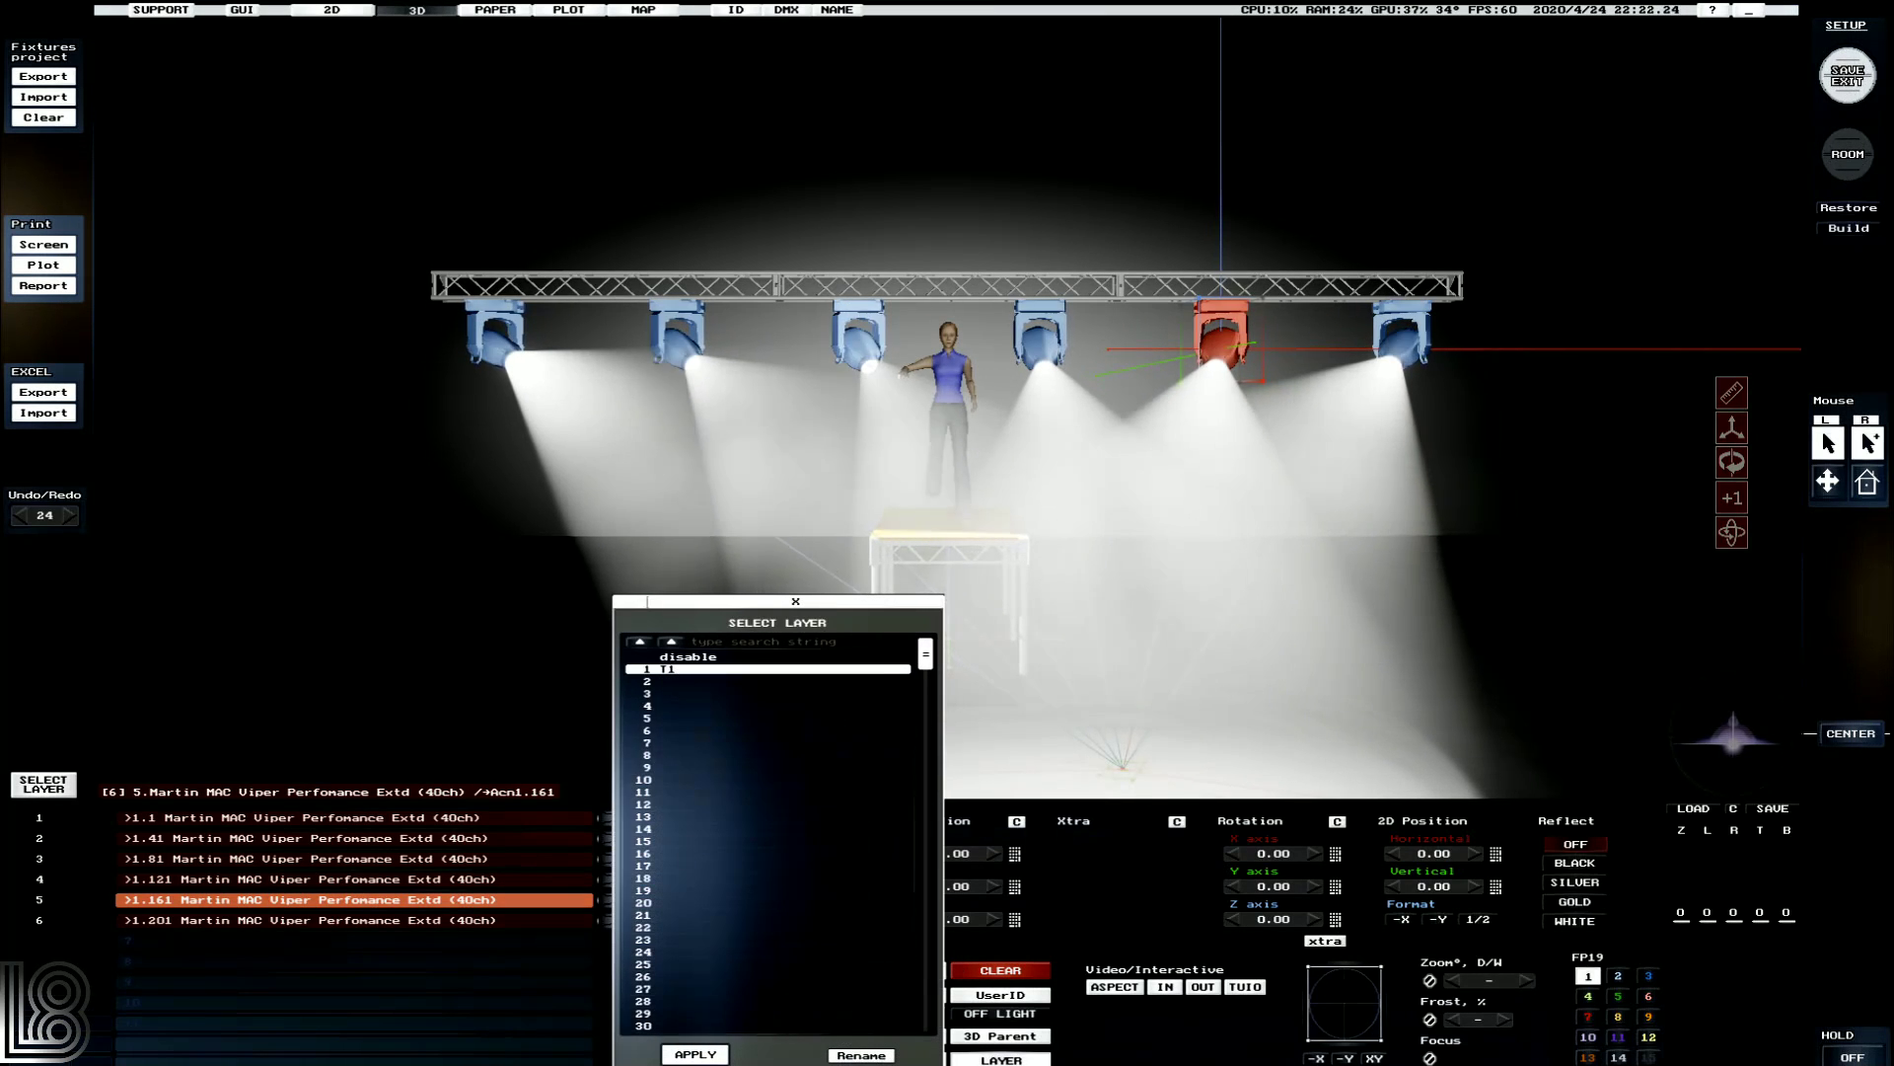
pyautogui.doubleClick(669, 671)
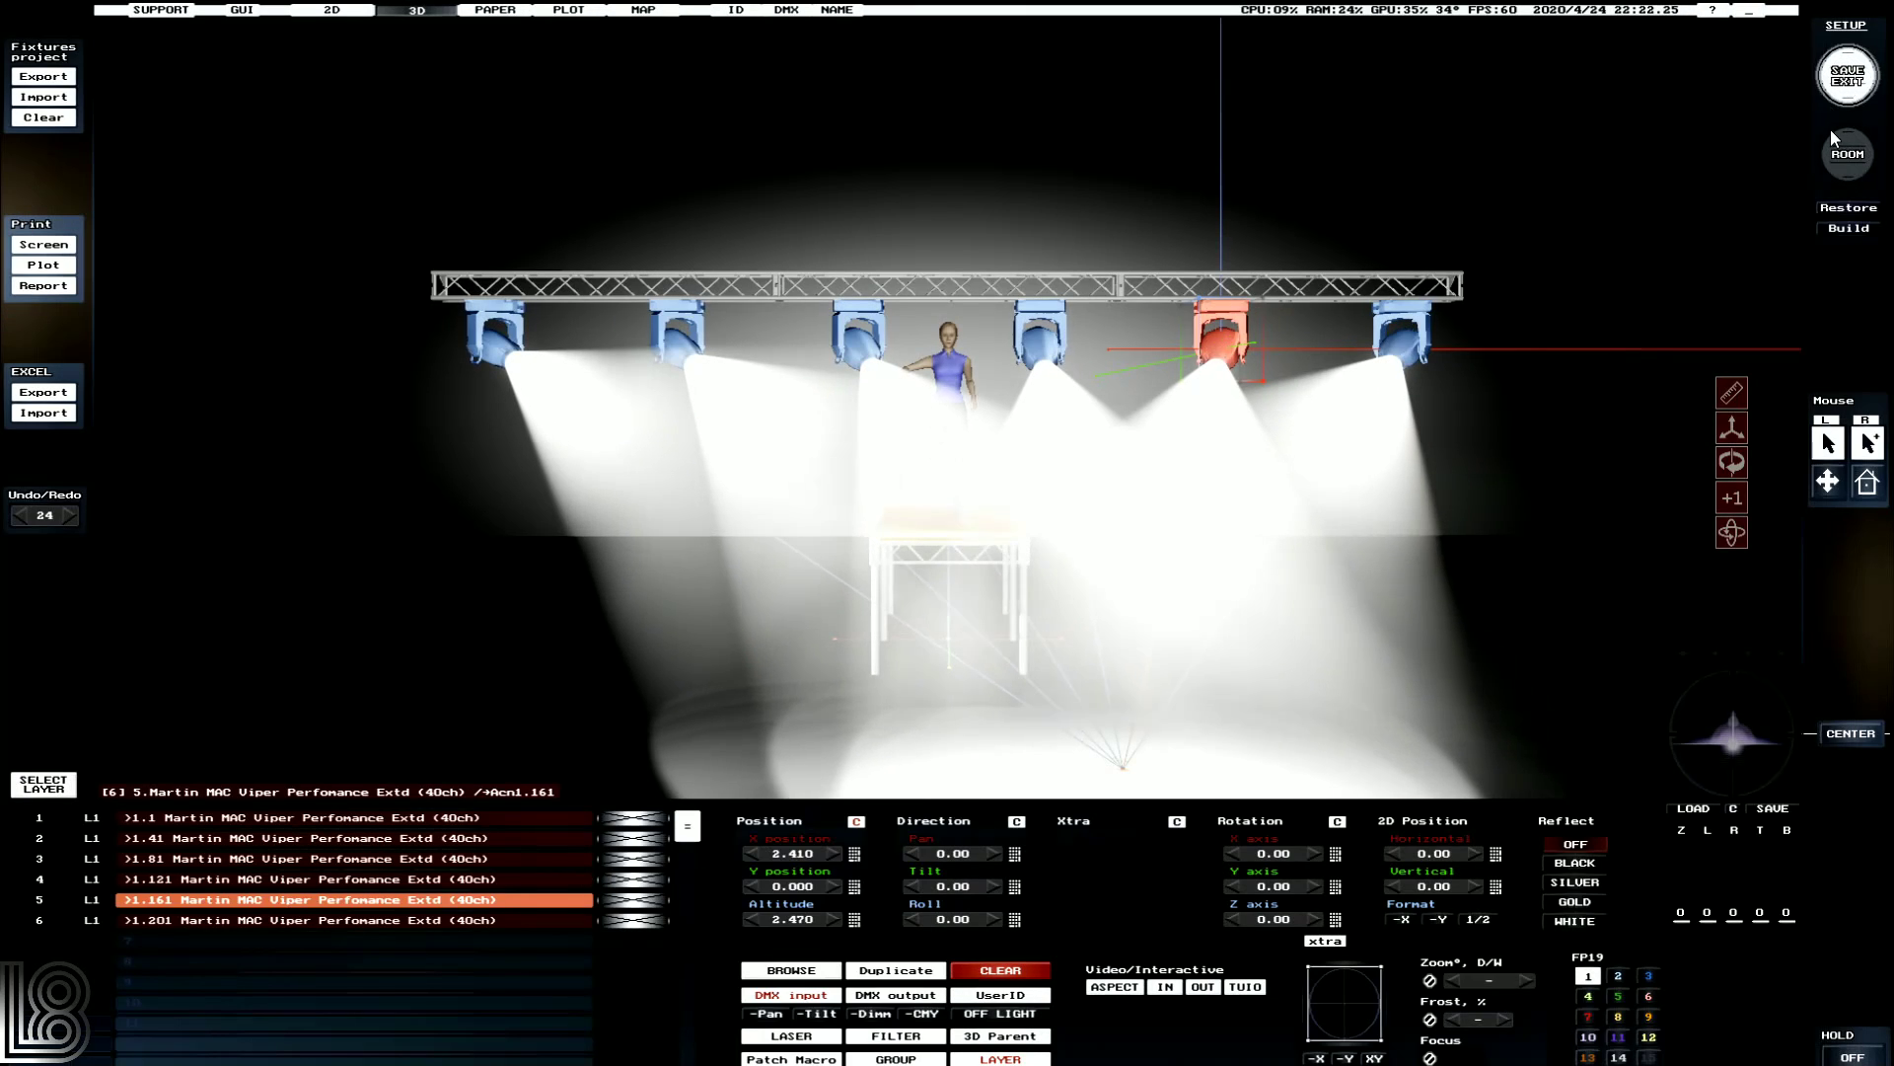
pyautogui.click(1849, 103)
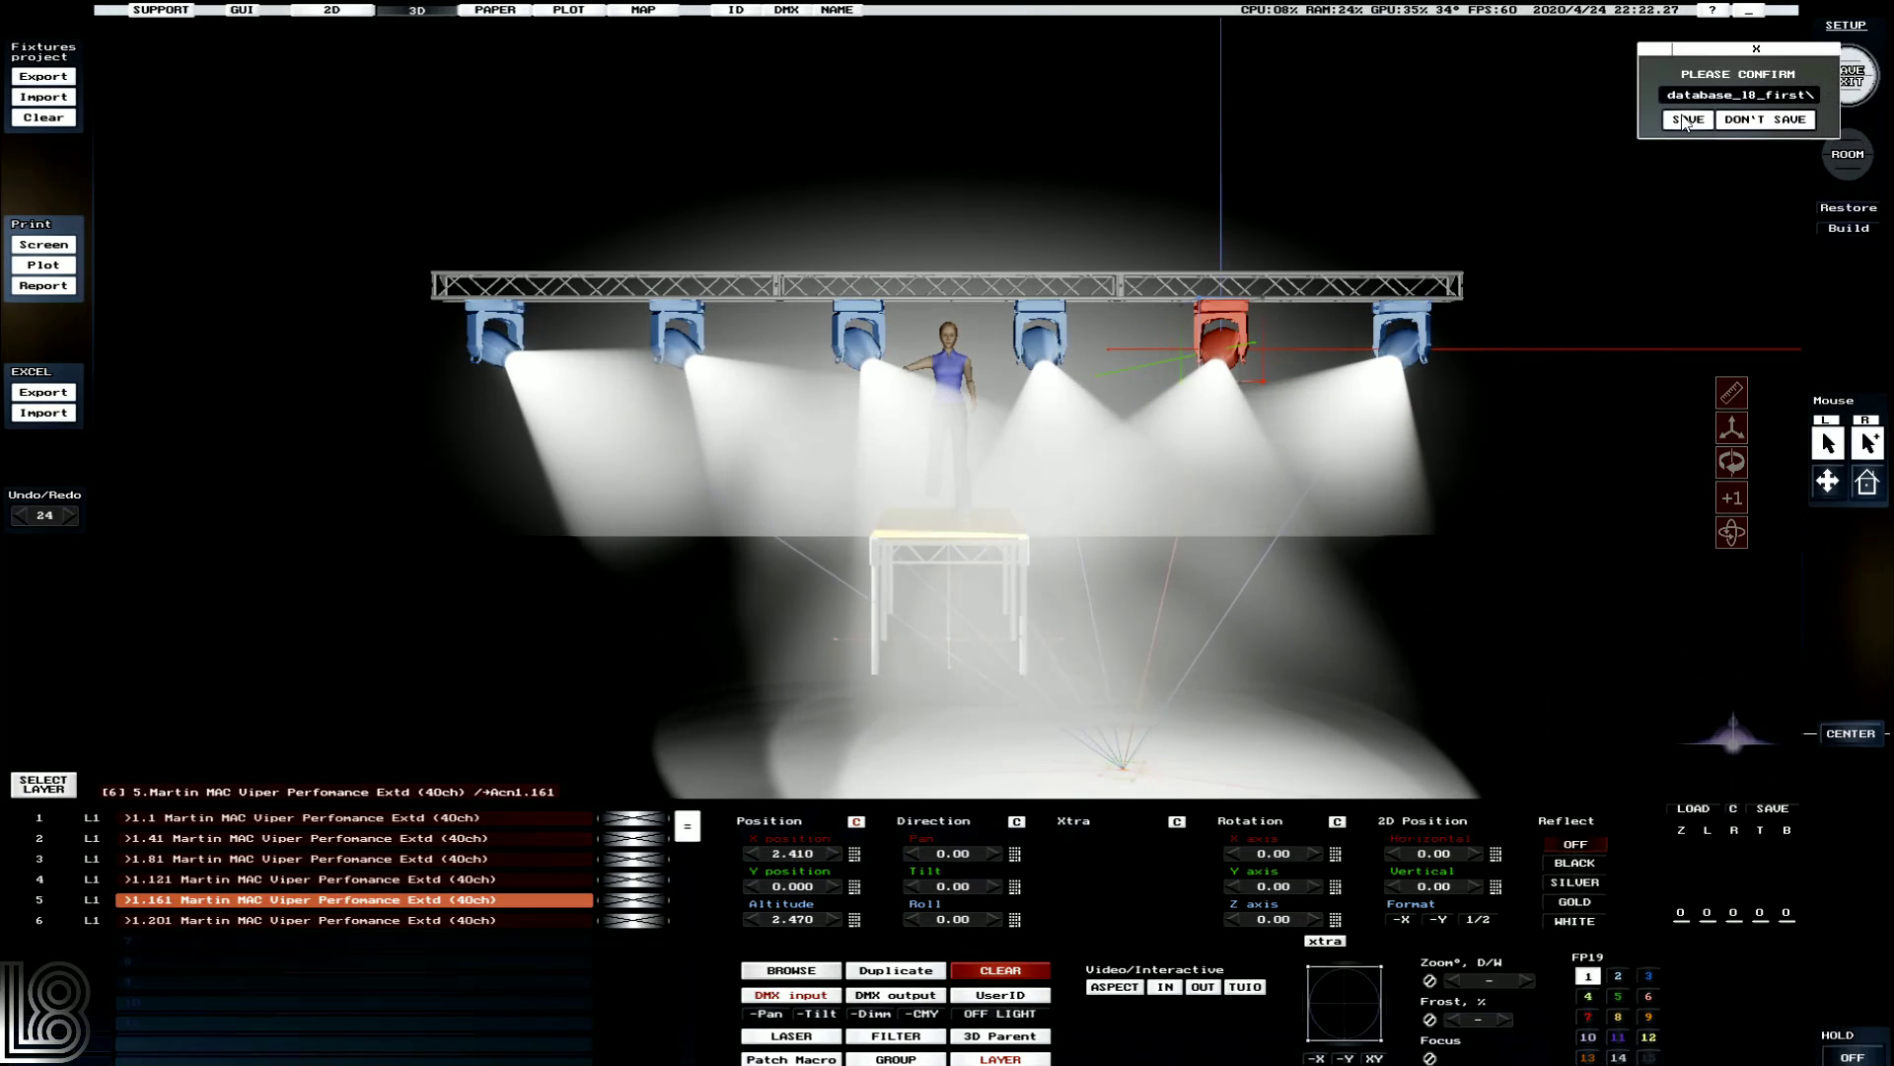
# Confirm the database save and select layer T1 in front view.
pyautogui.click(1689, 120)
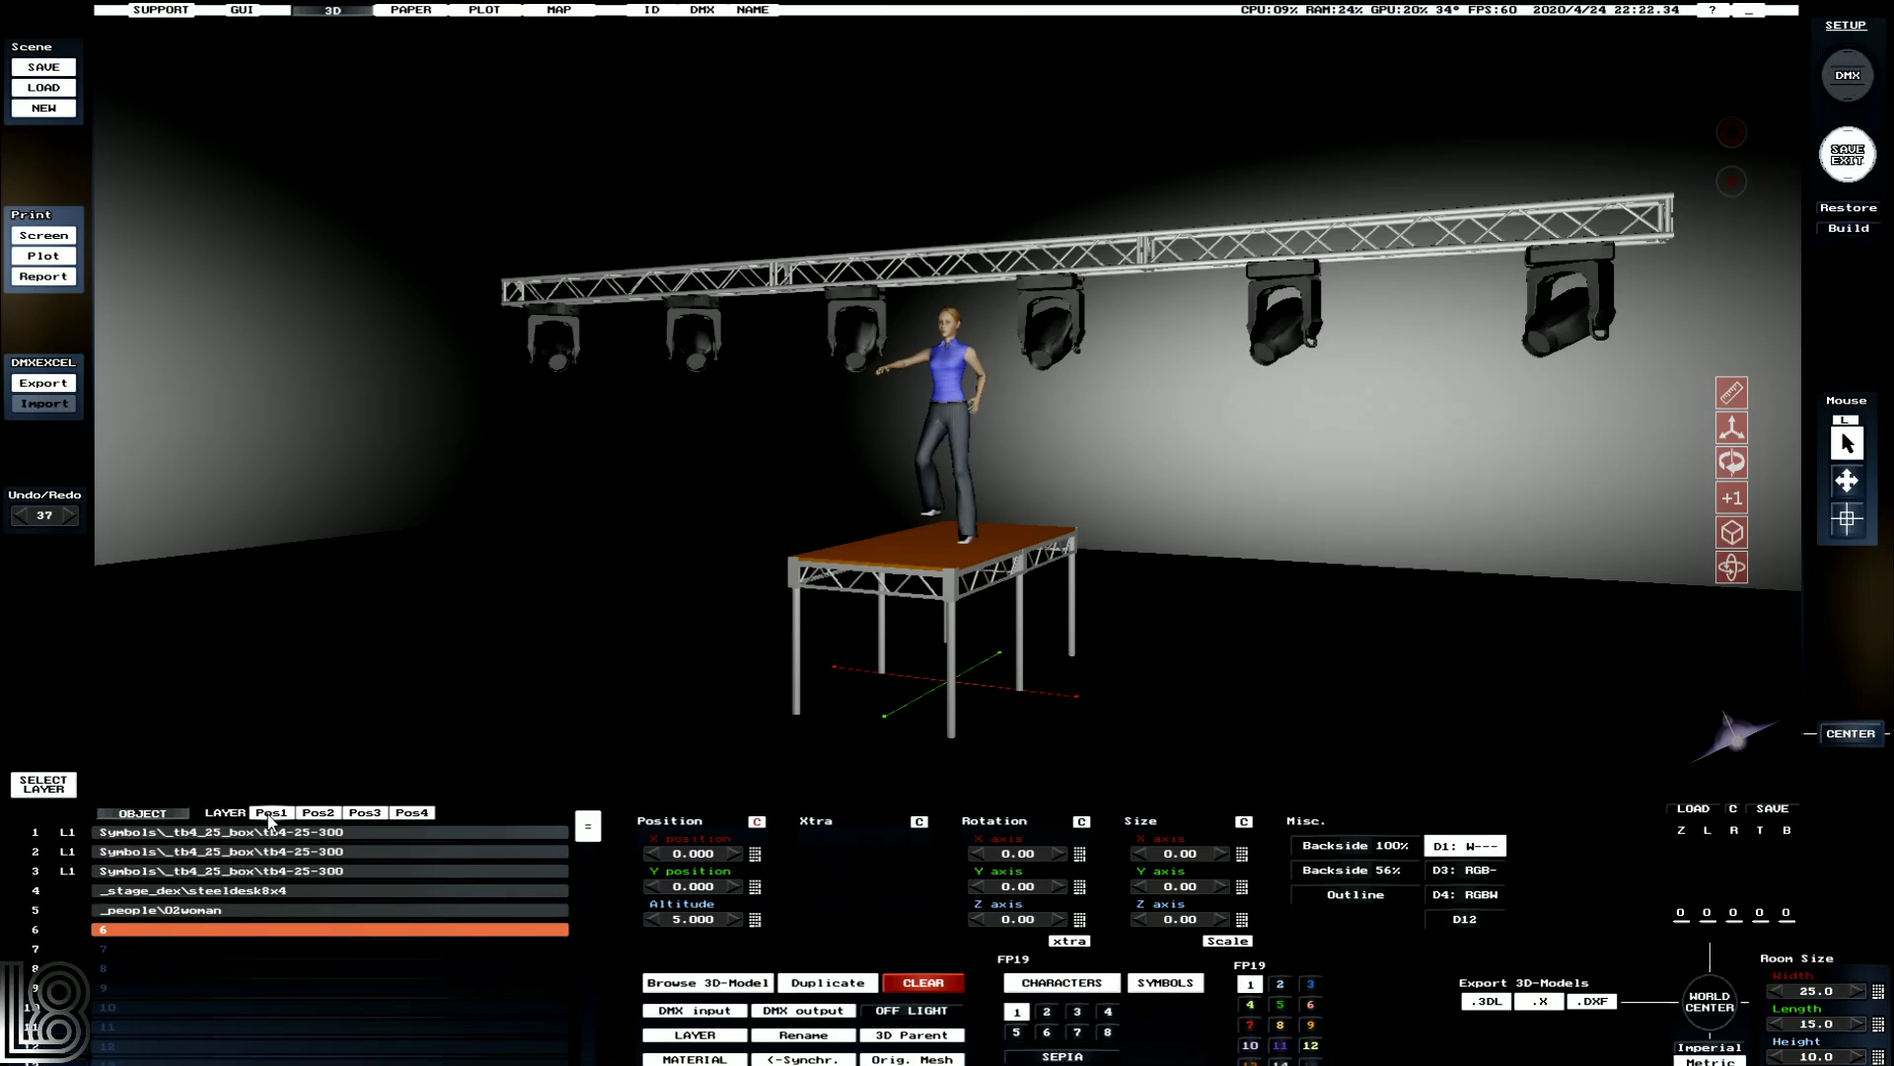
pyautogui.click(262, 815)
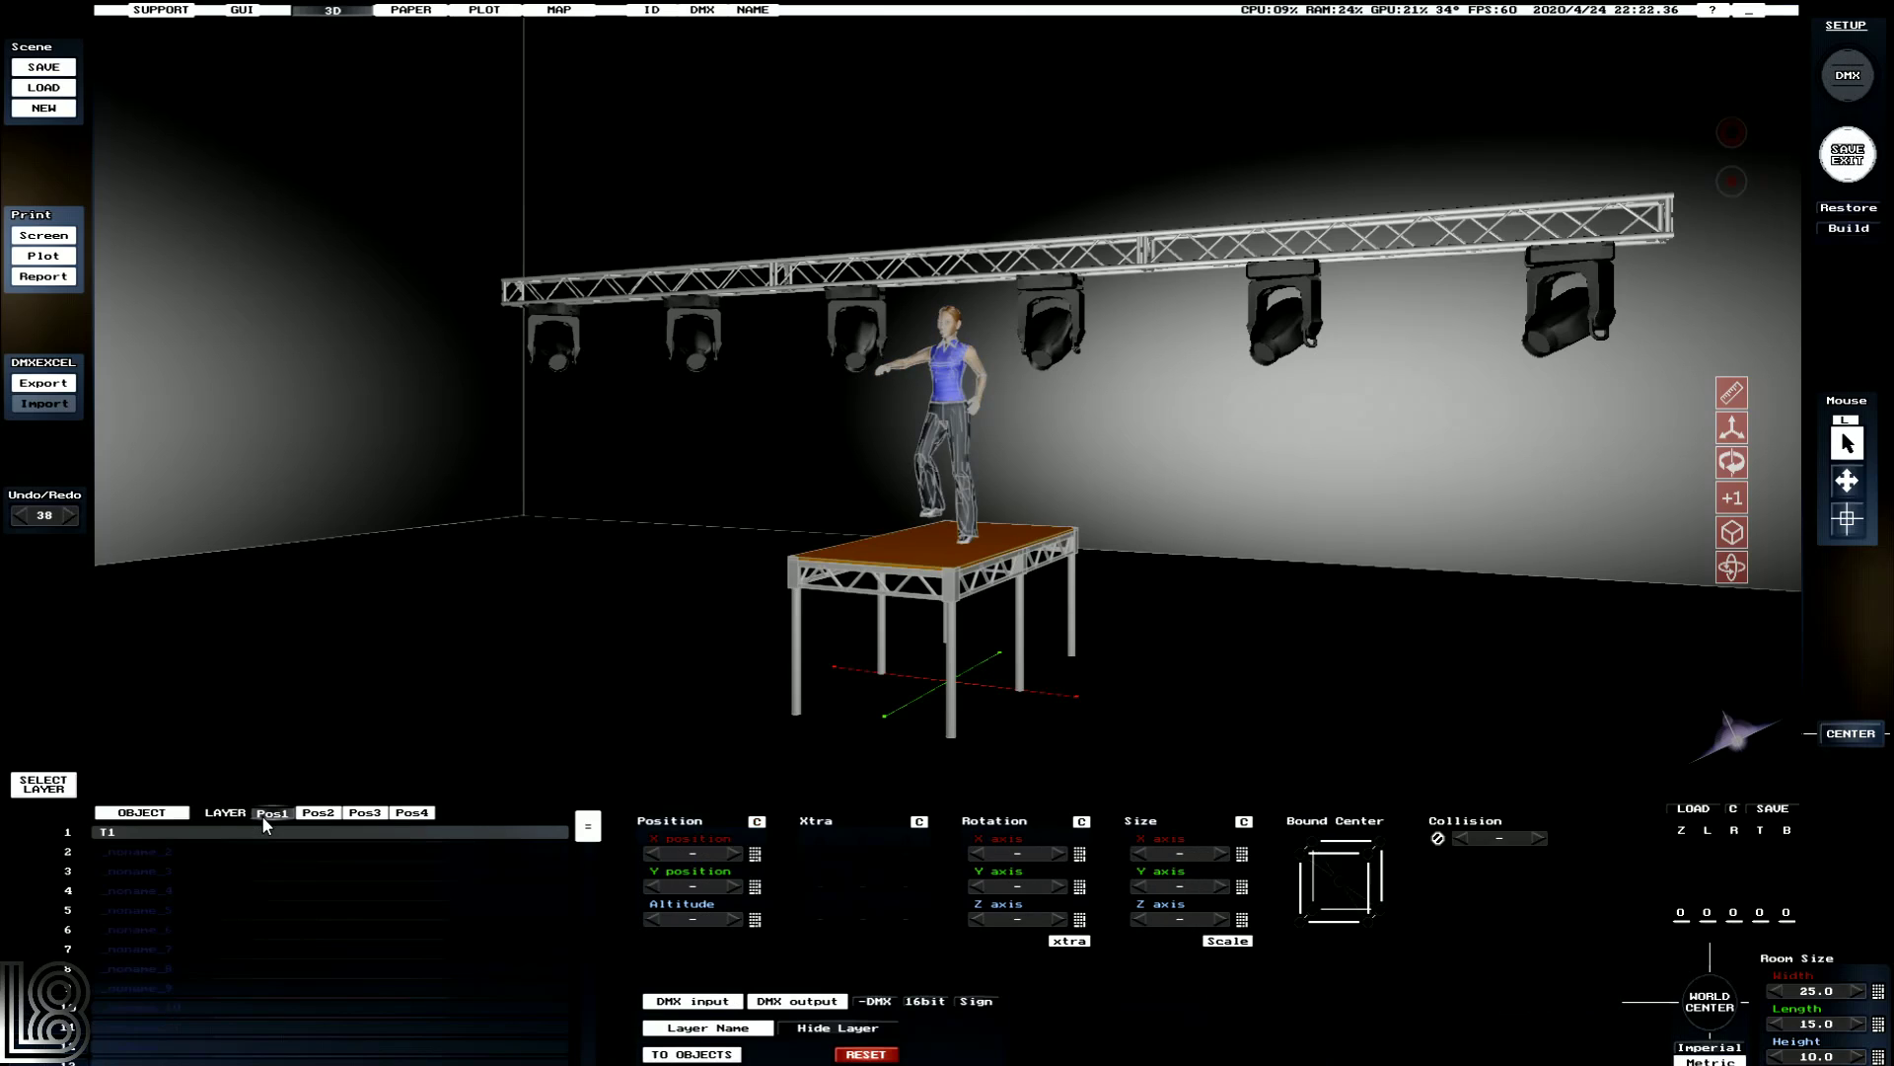
pyautogui.click(121, 833)
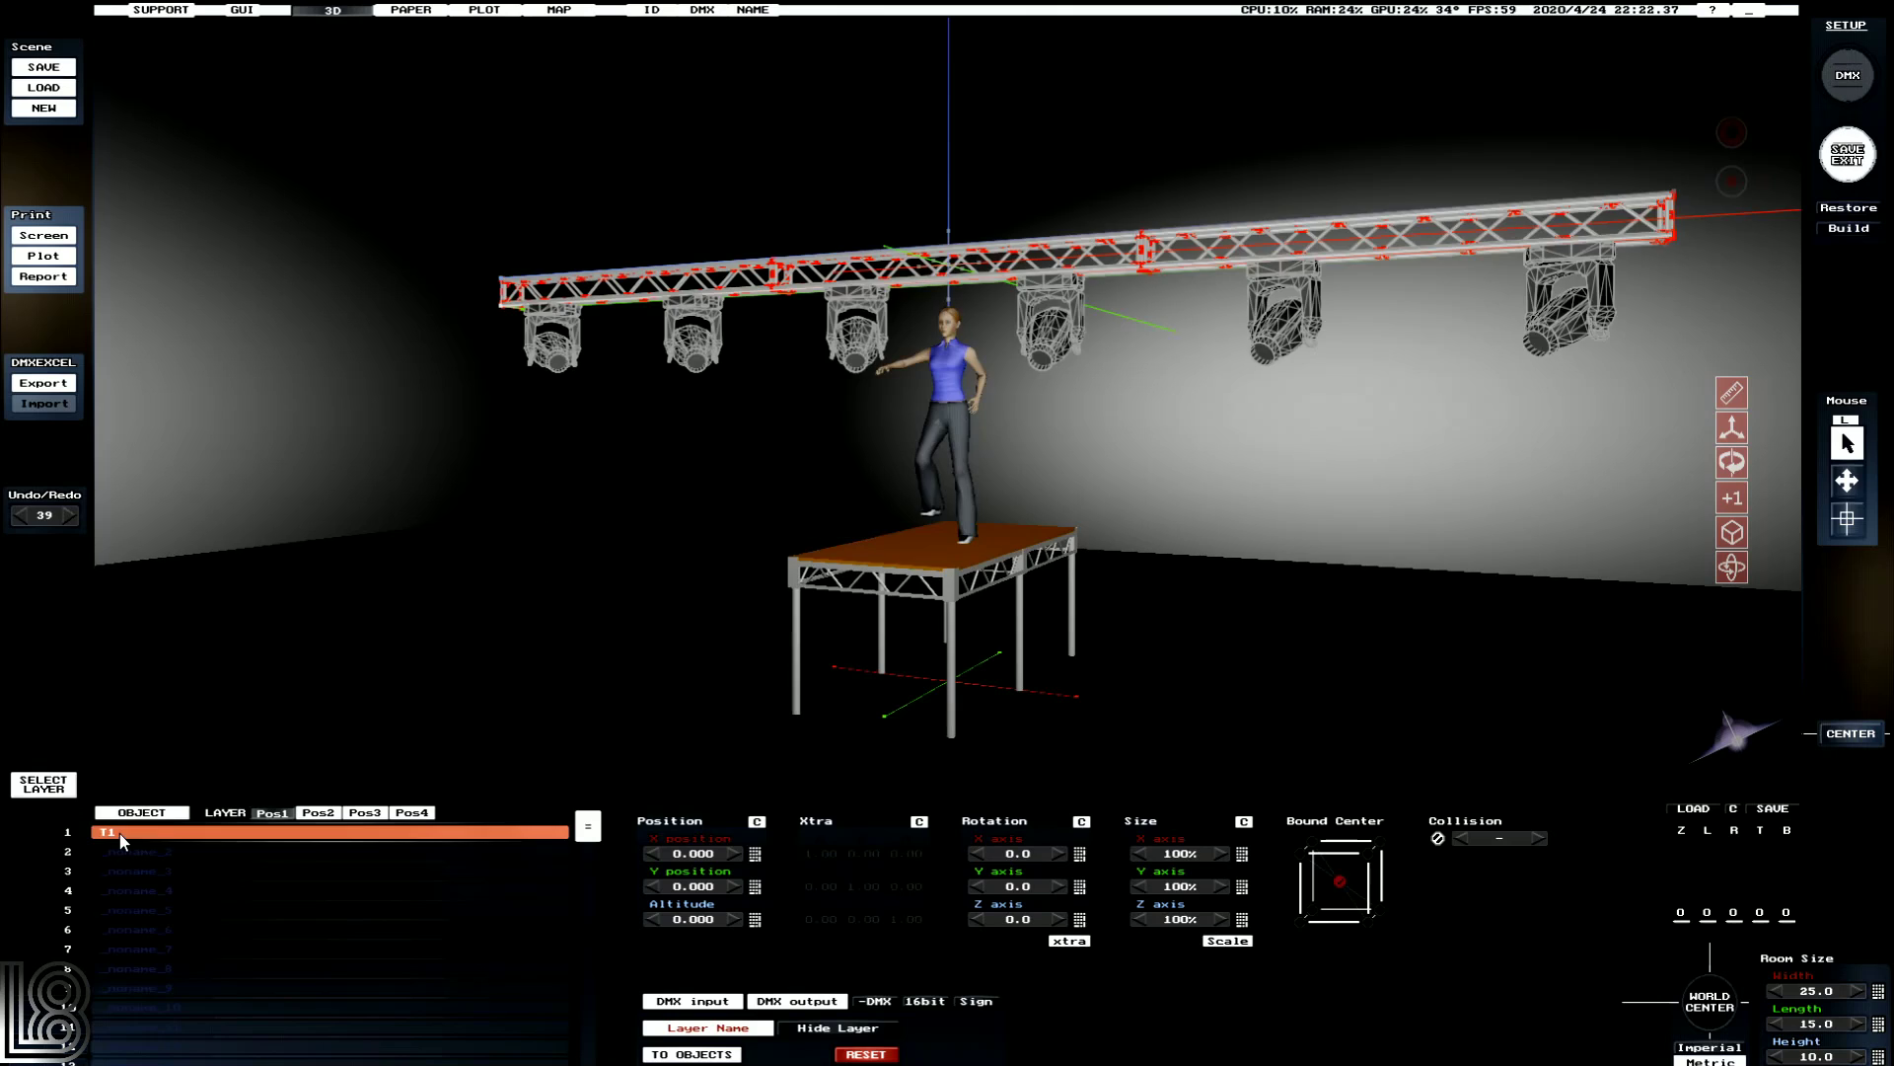
pyautogui.click(1714, 721)
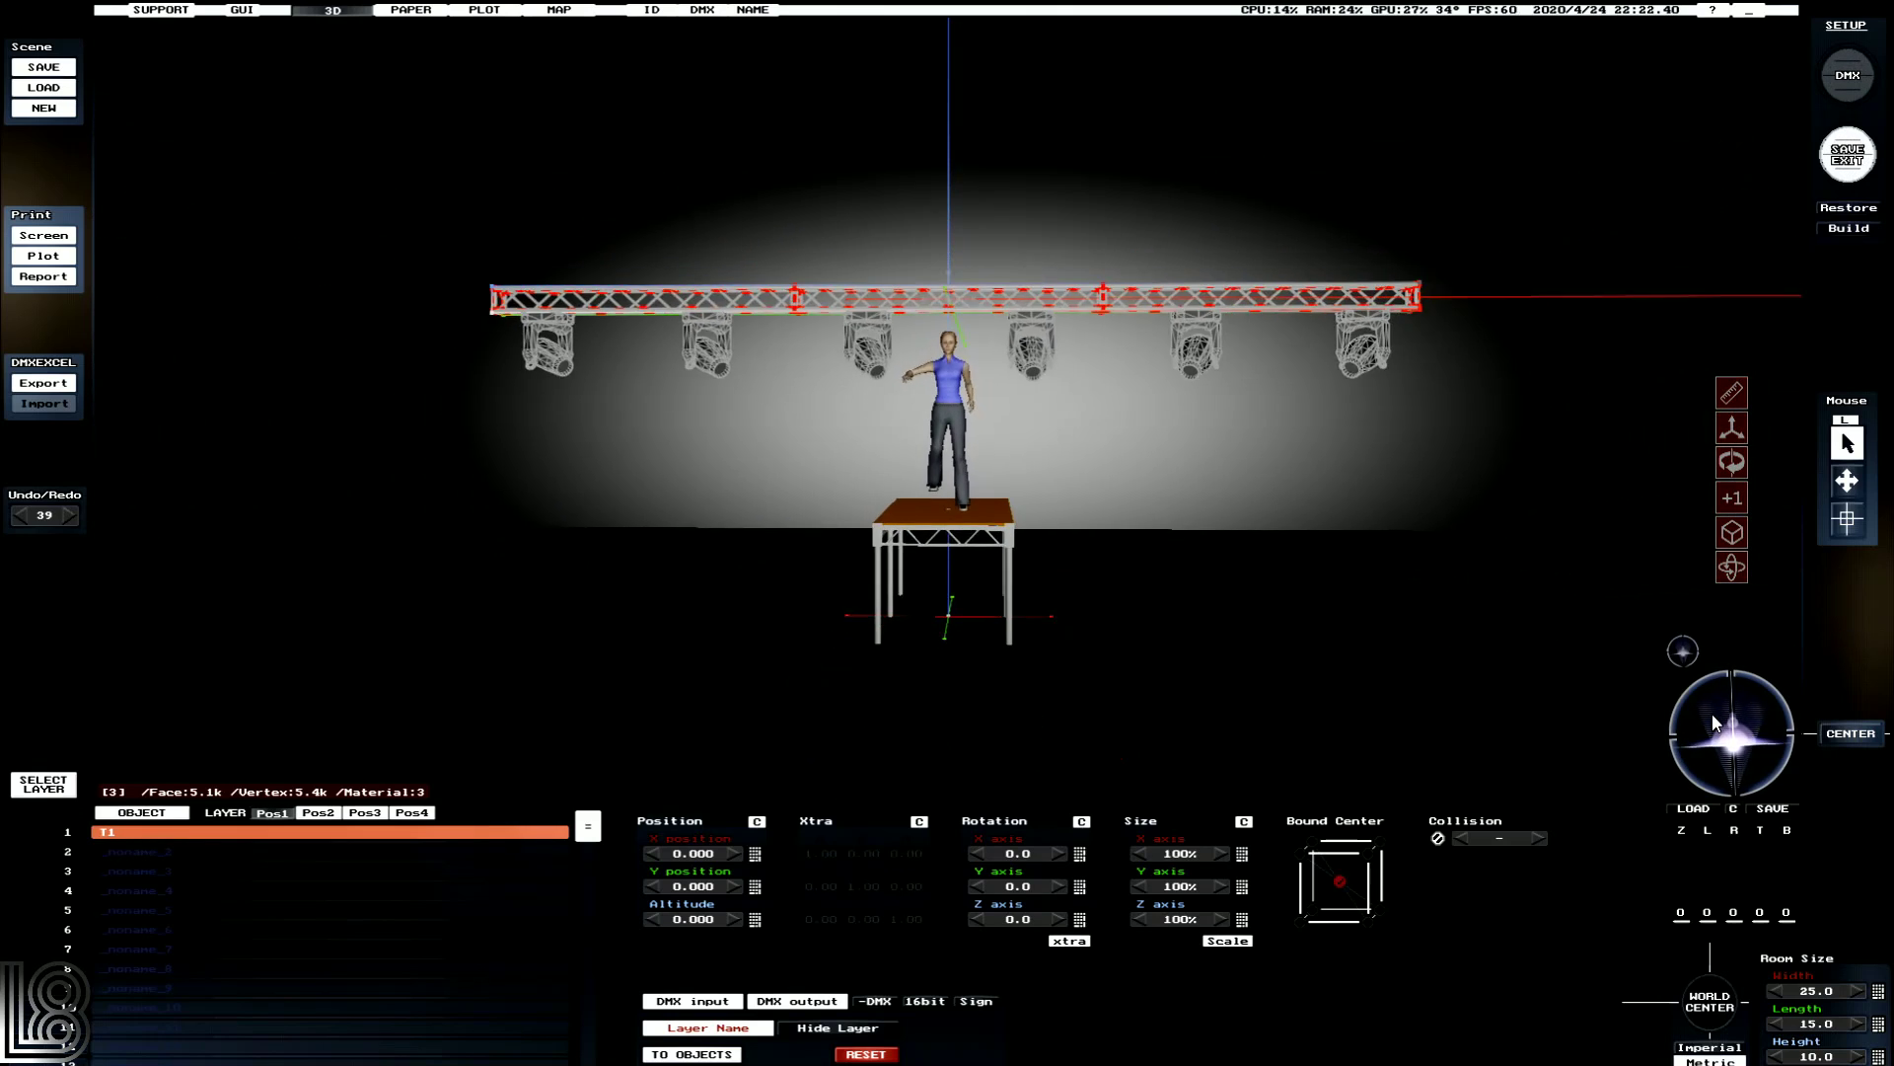
# Raise layer T1 to altitude 2.5 and commit it back to objects.
pyautogui.write('1.6')
pyautogui.press('Return')
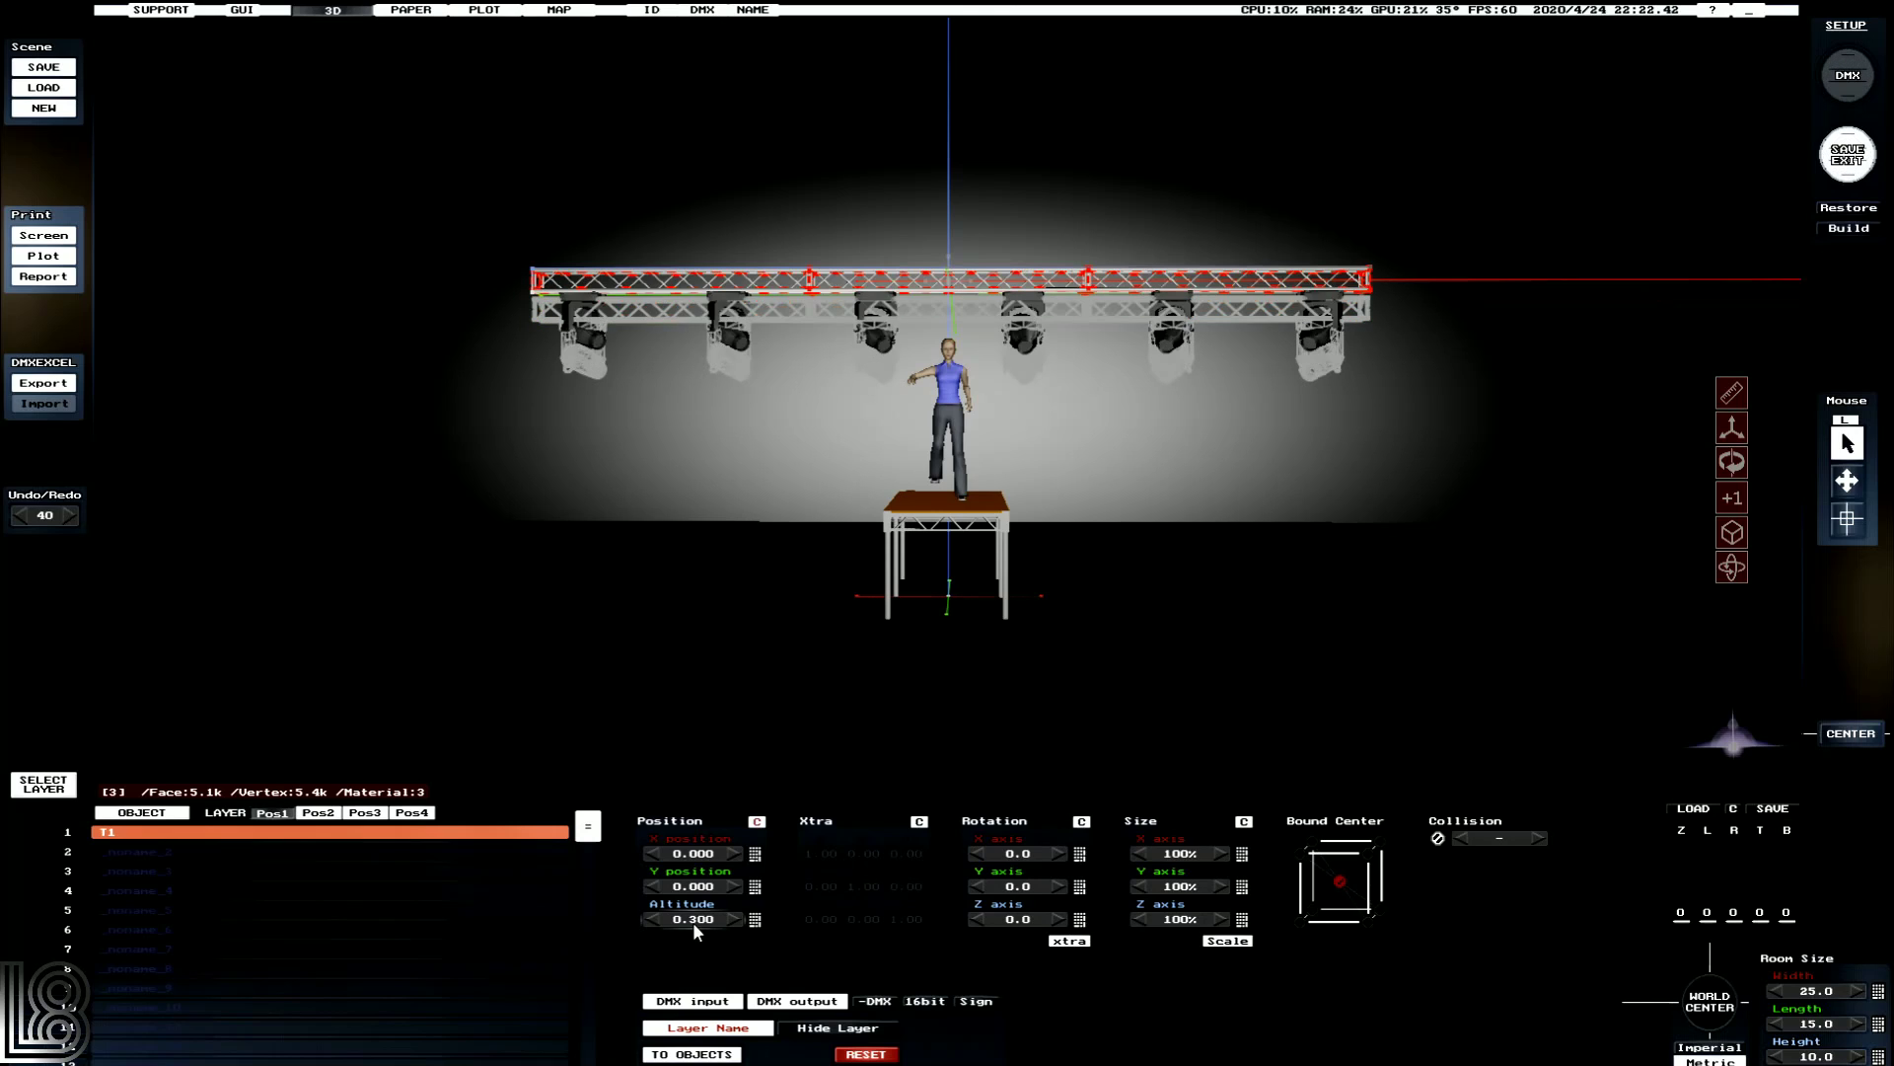
pyautogui.scroll(9, 692, 919)
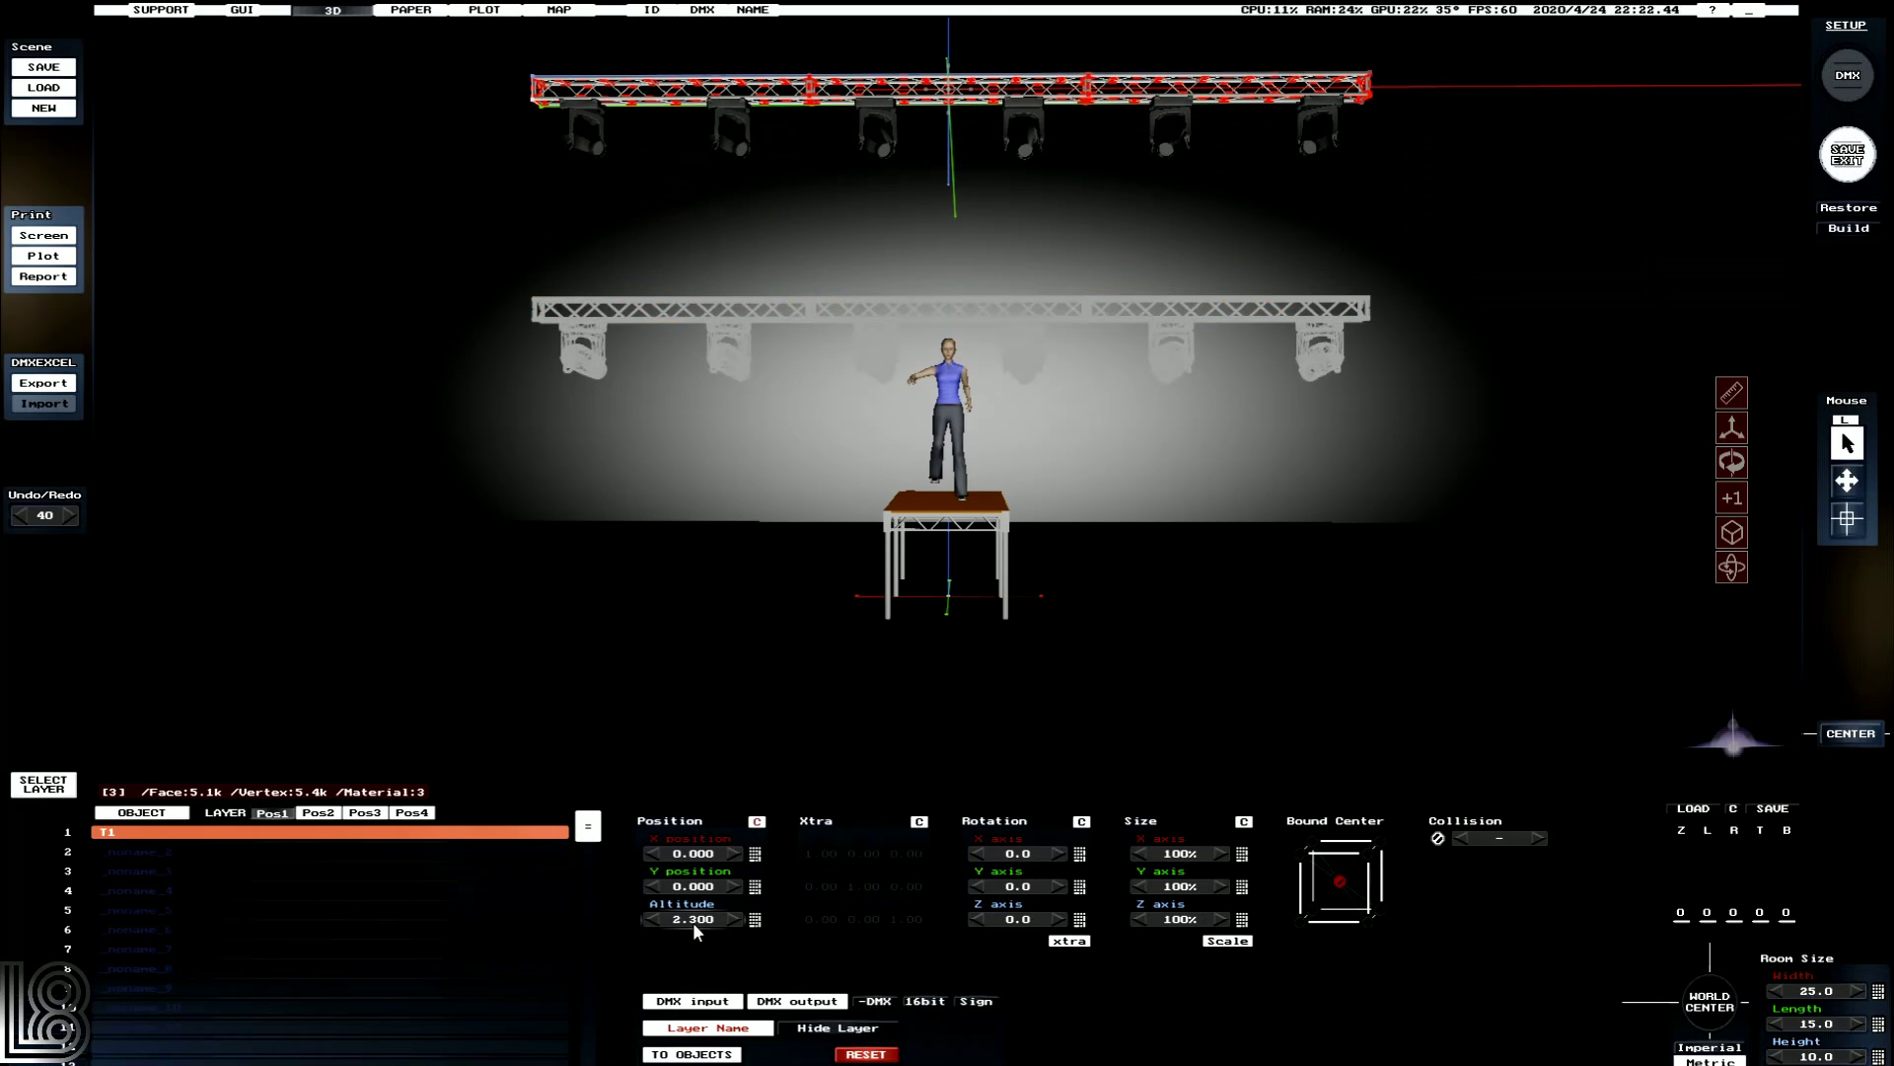
pyautogui.click(694, 1054)
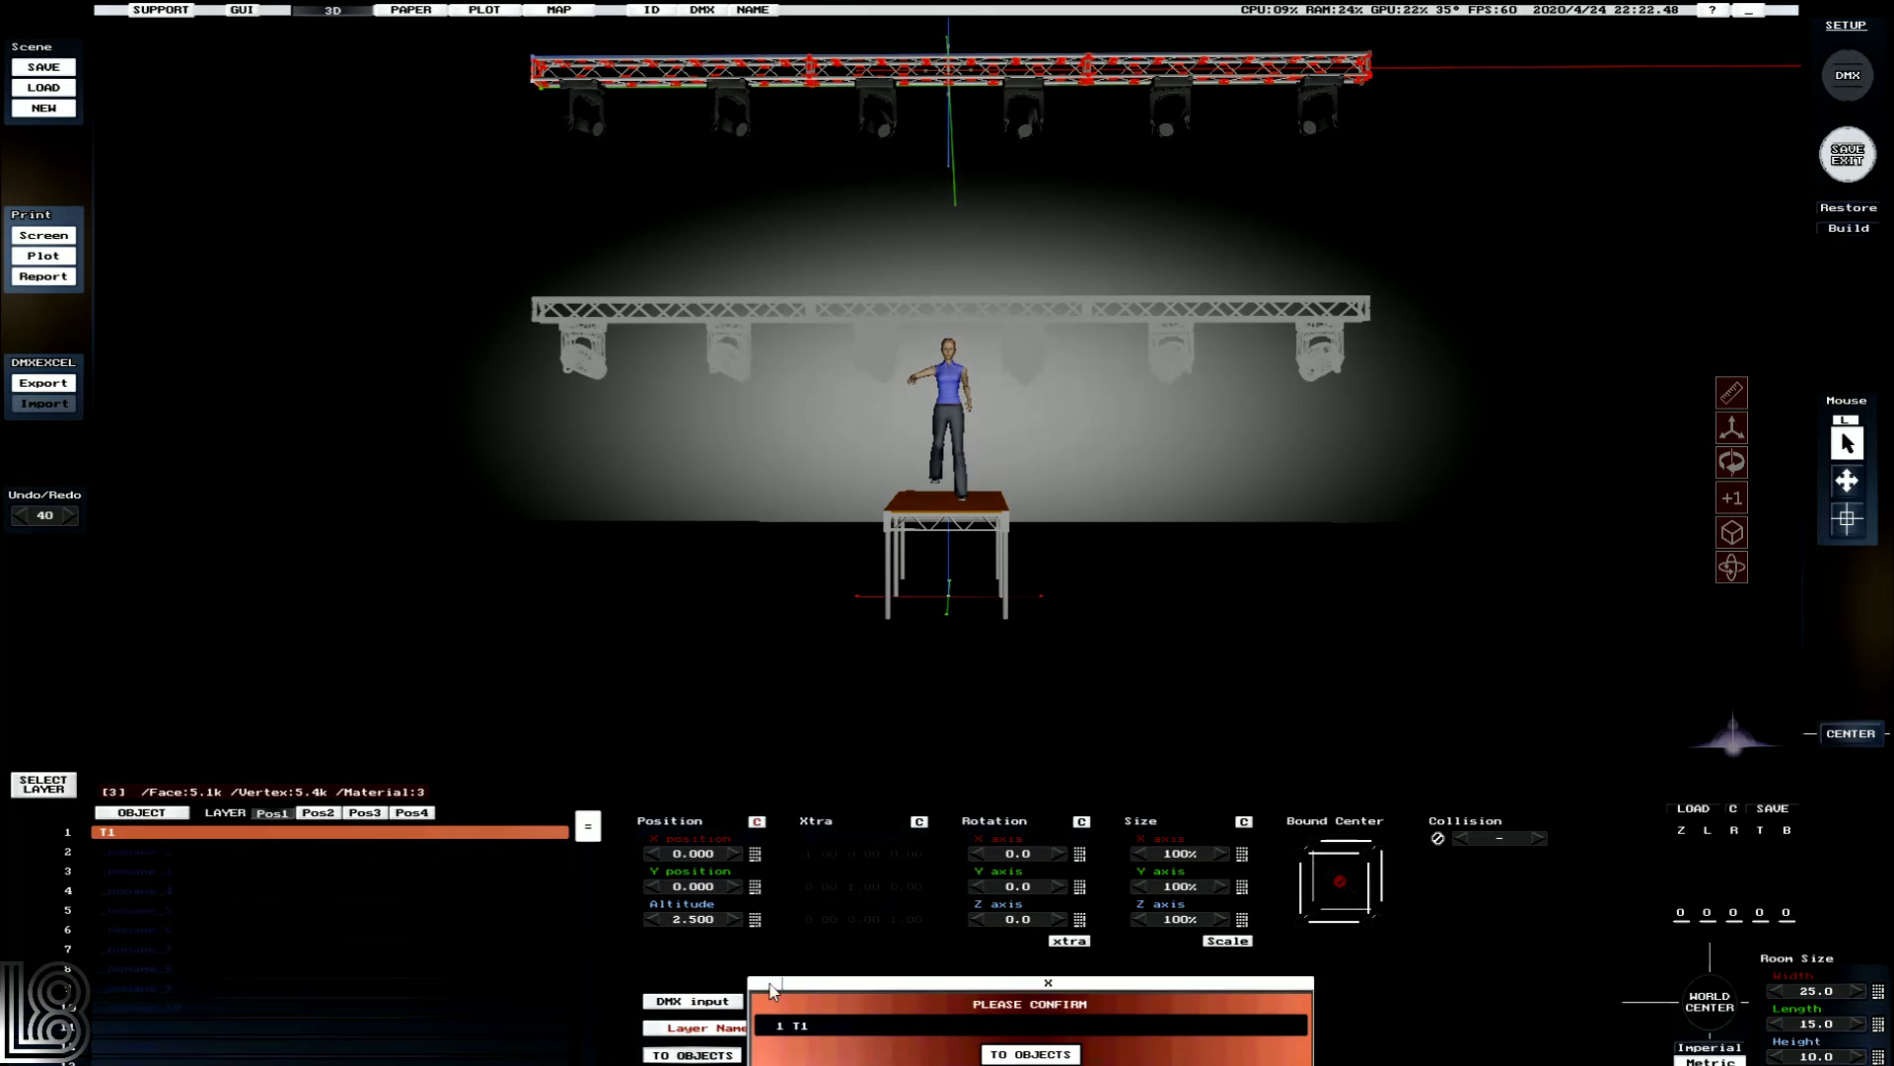
pyautogui.click(1044, 1055)
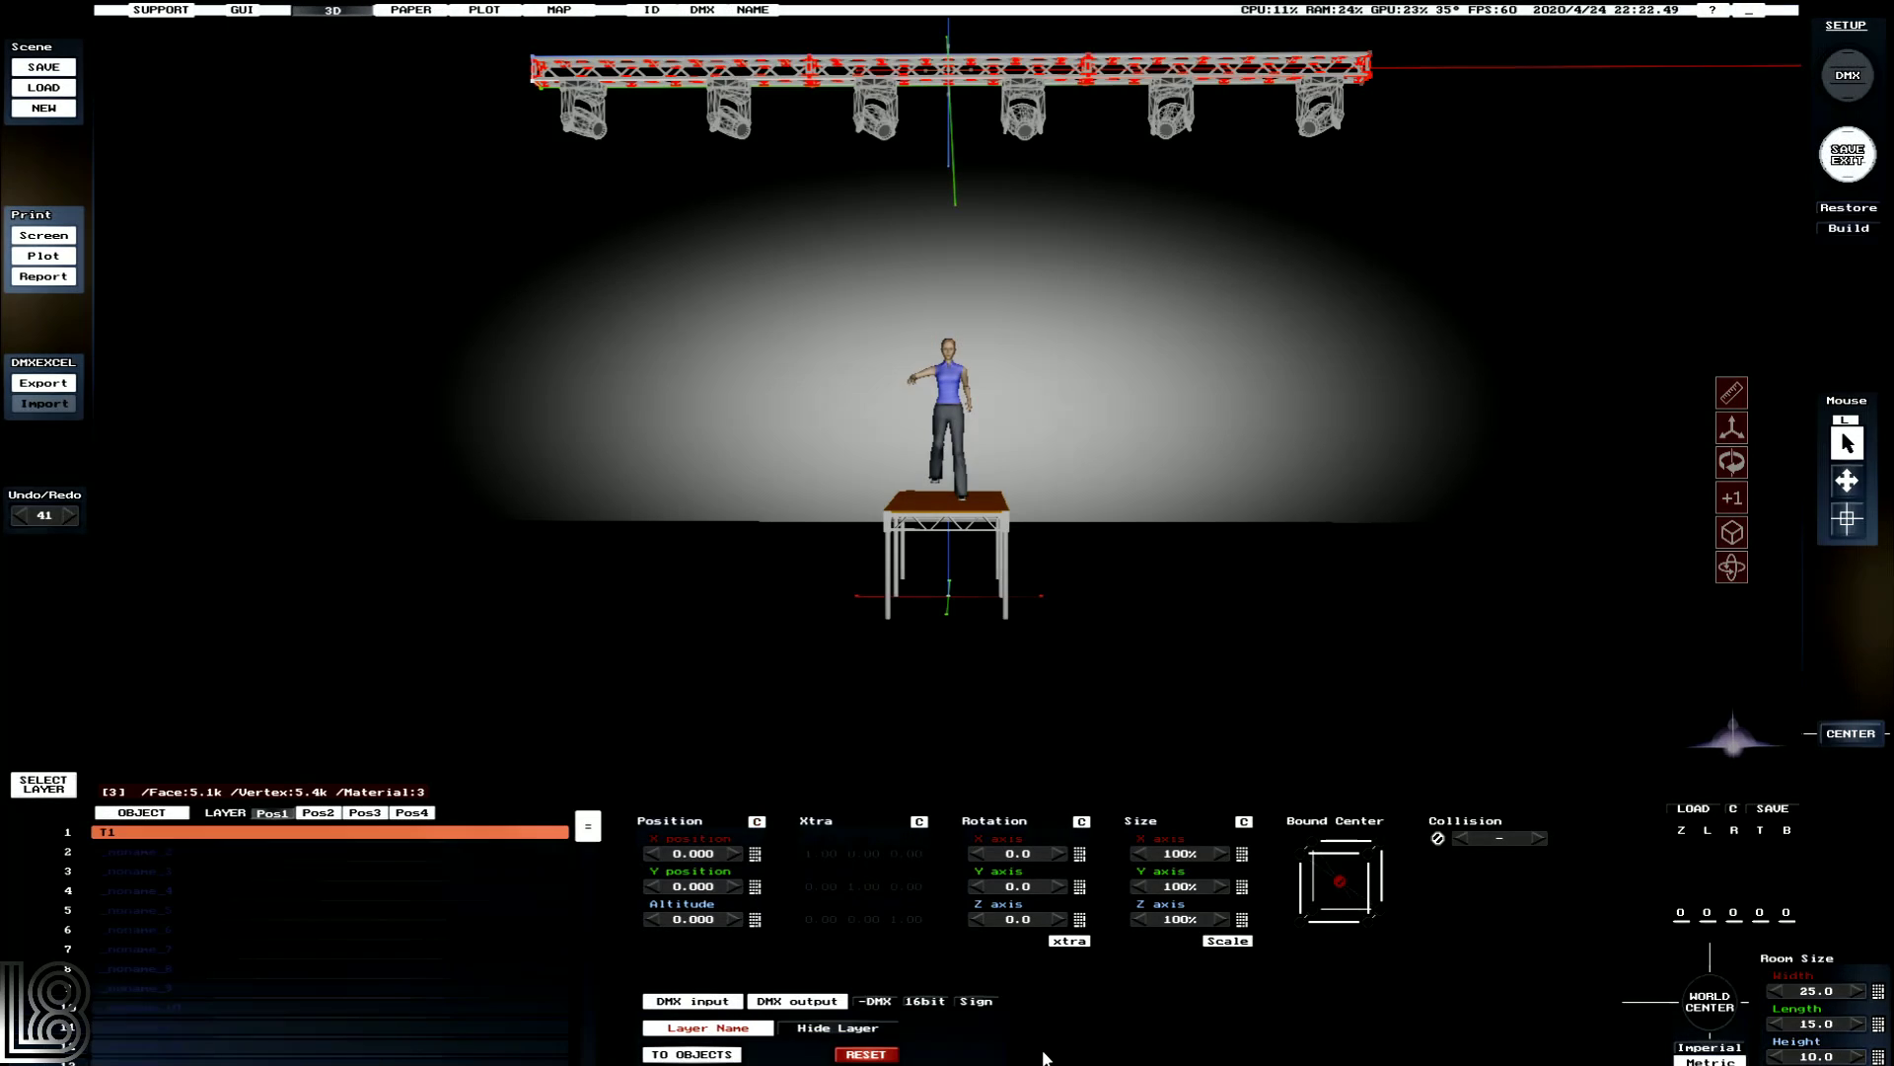
pyautogui.click(1842, 158)
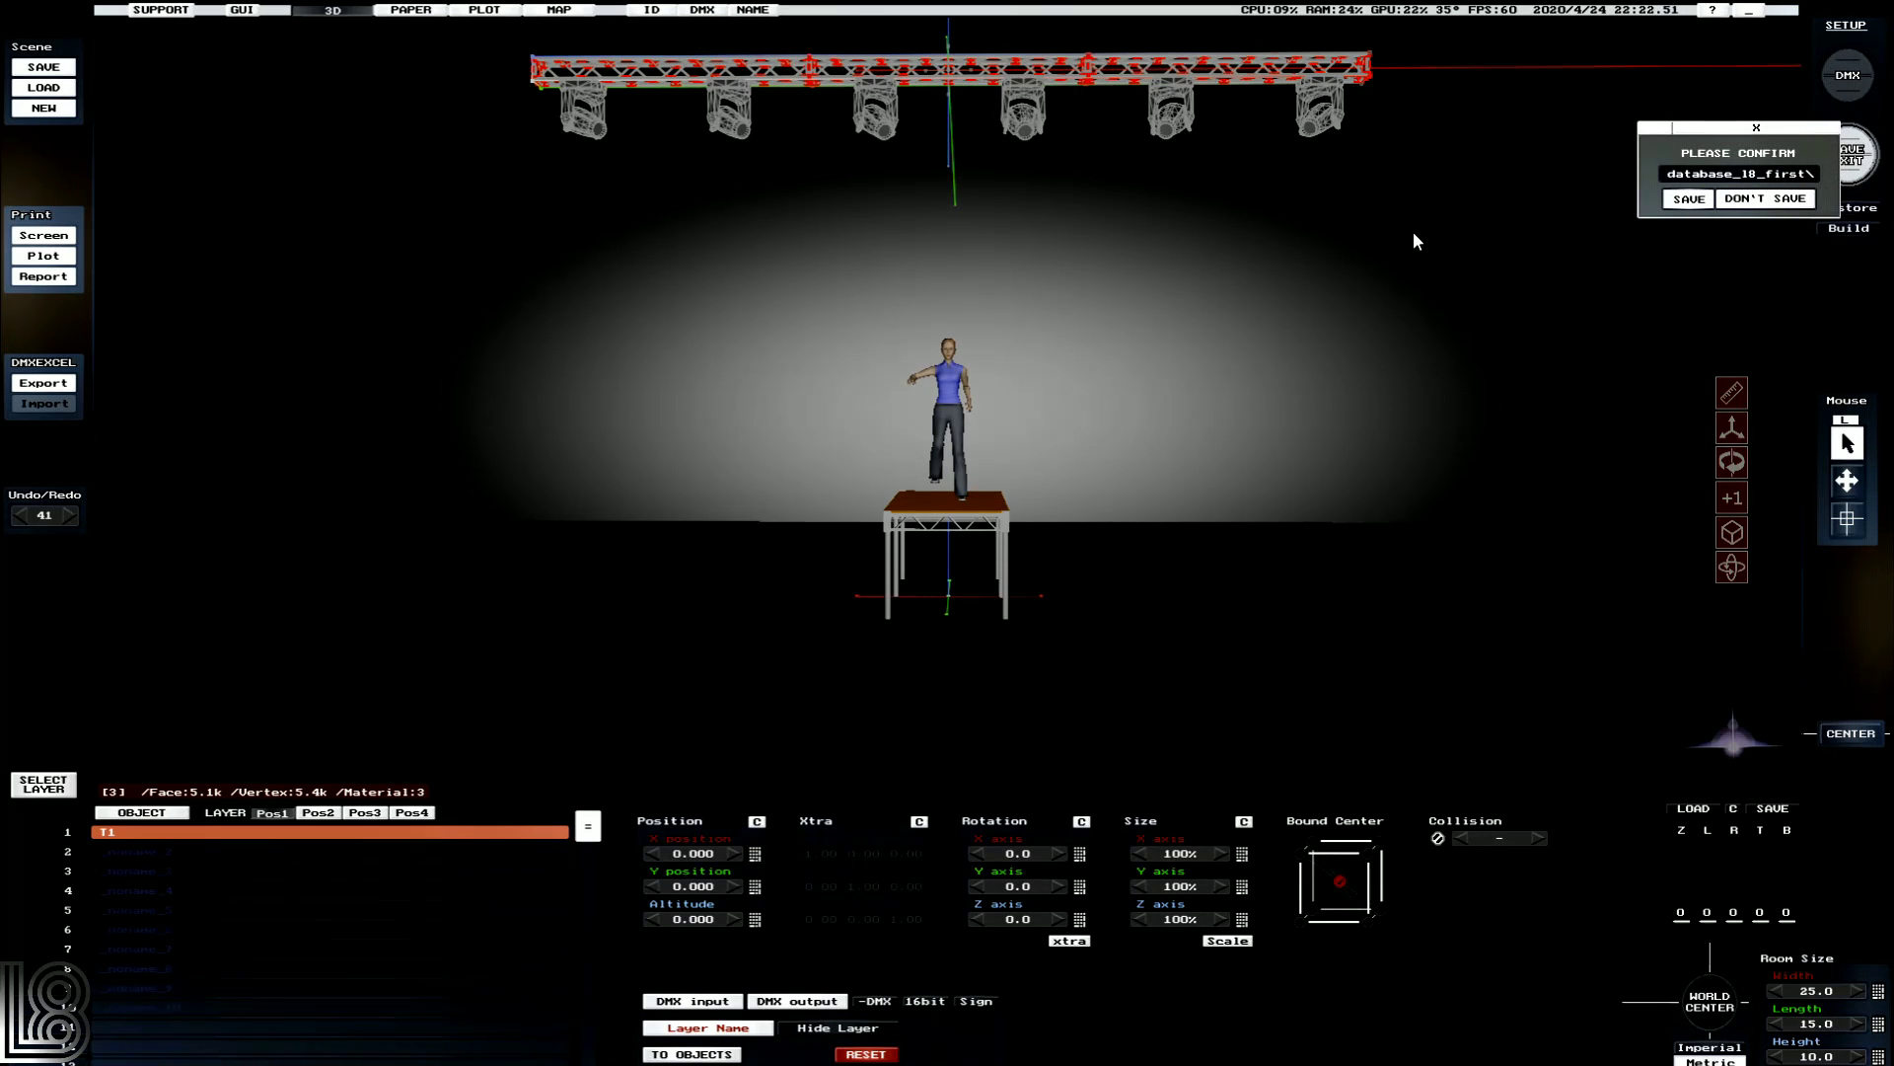
# Save, preview the lit stage, then pick the T1 truss layer in the room builder.
pyautogui.press('Return')
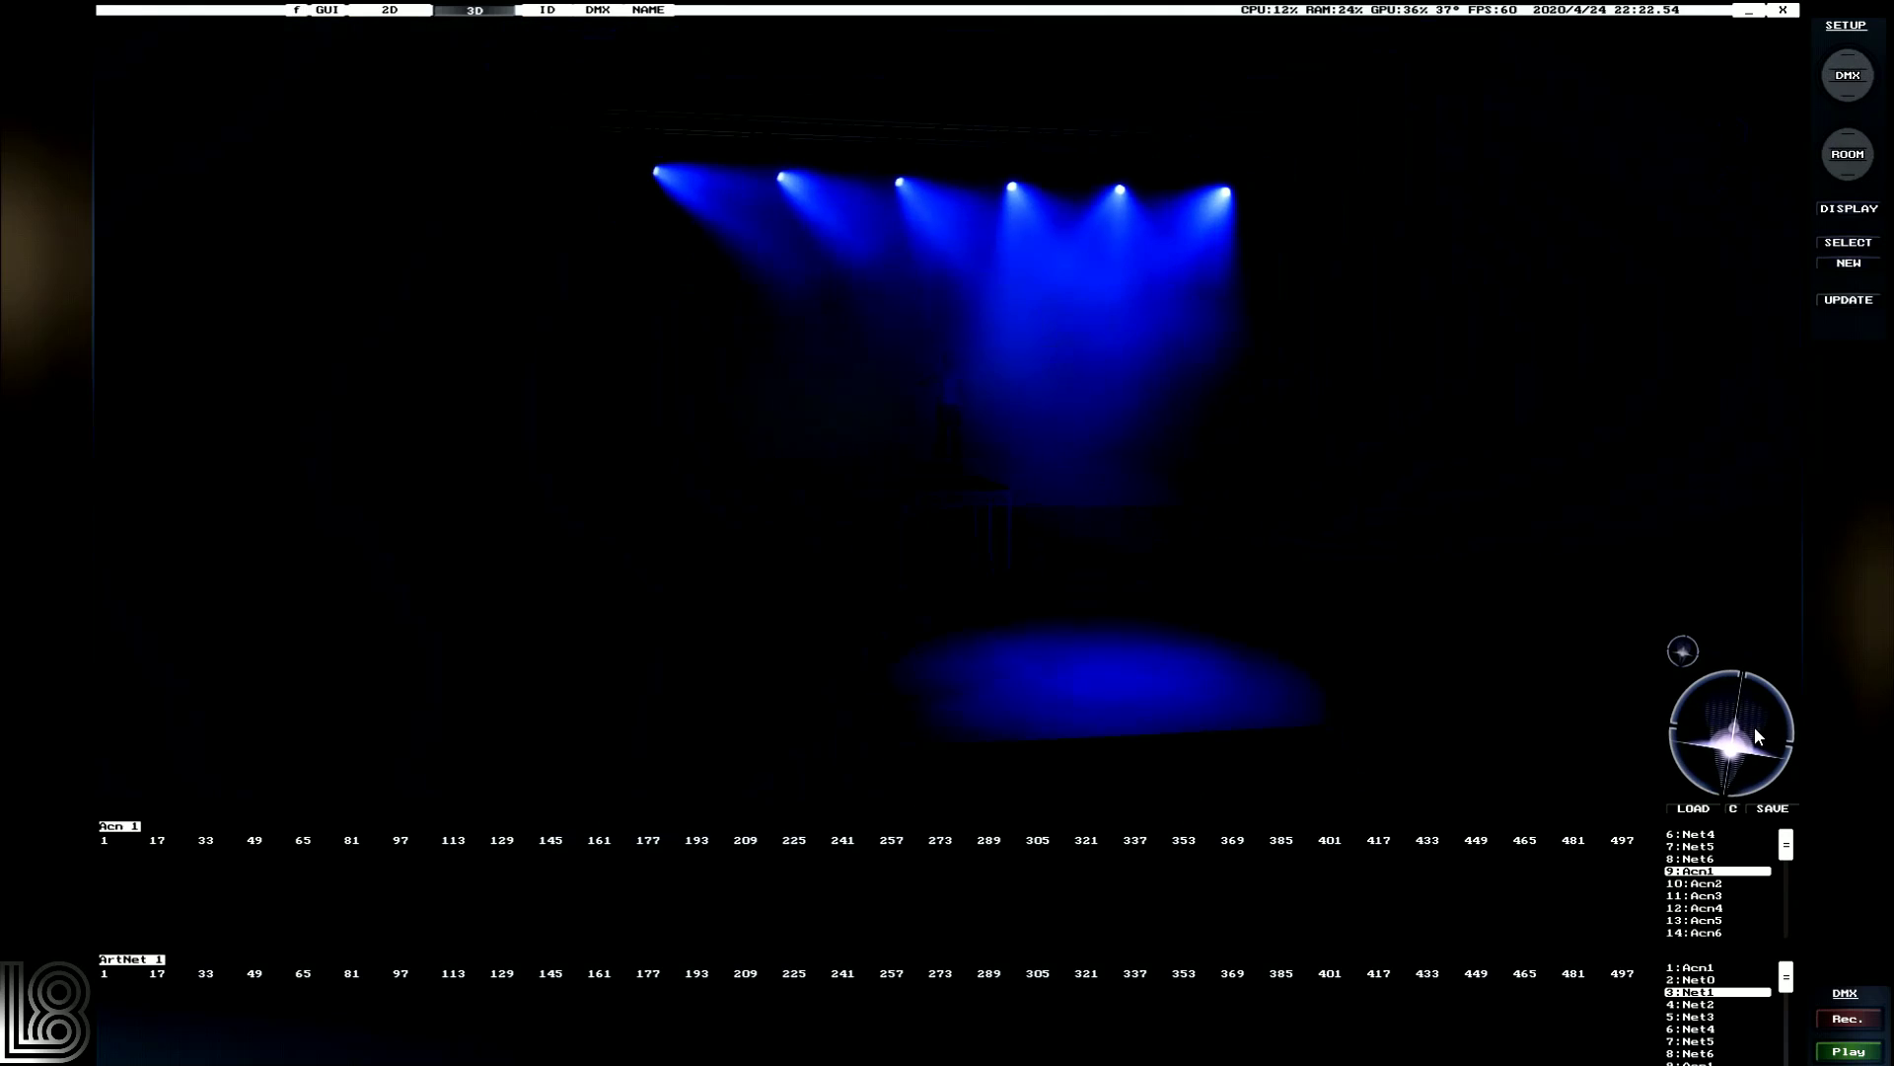
pyautogui.click(1749, 707)
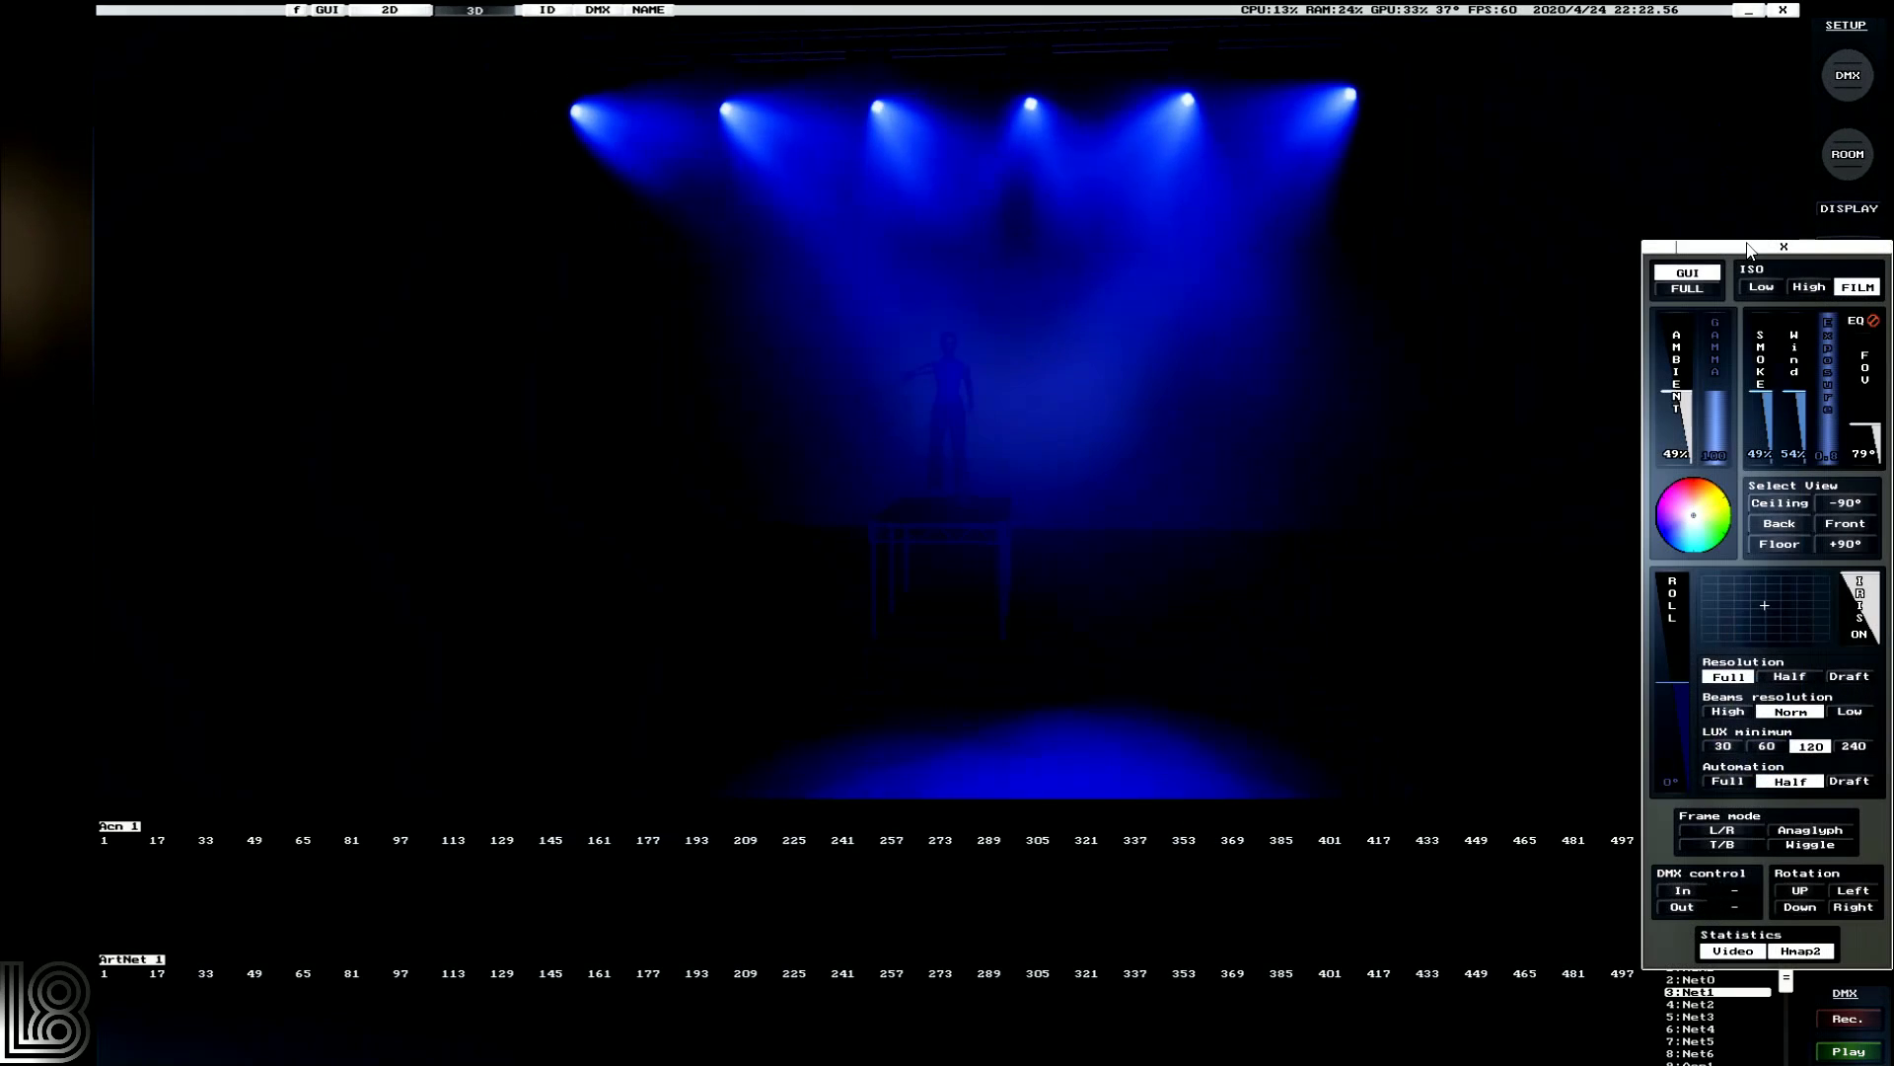
pyautogui.click(1848, 154)
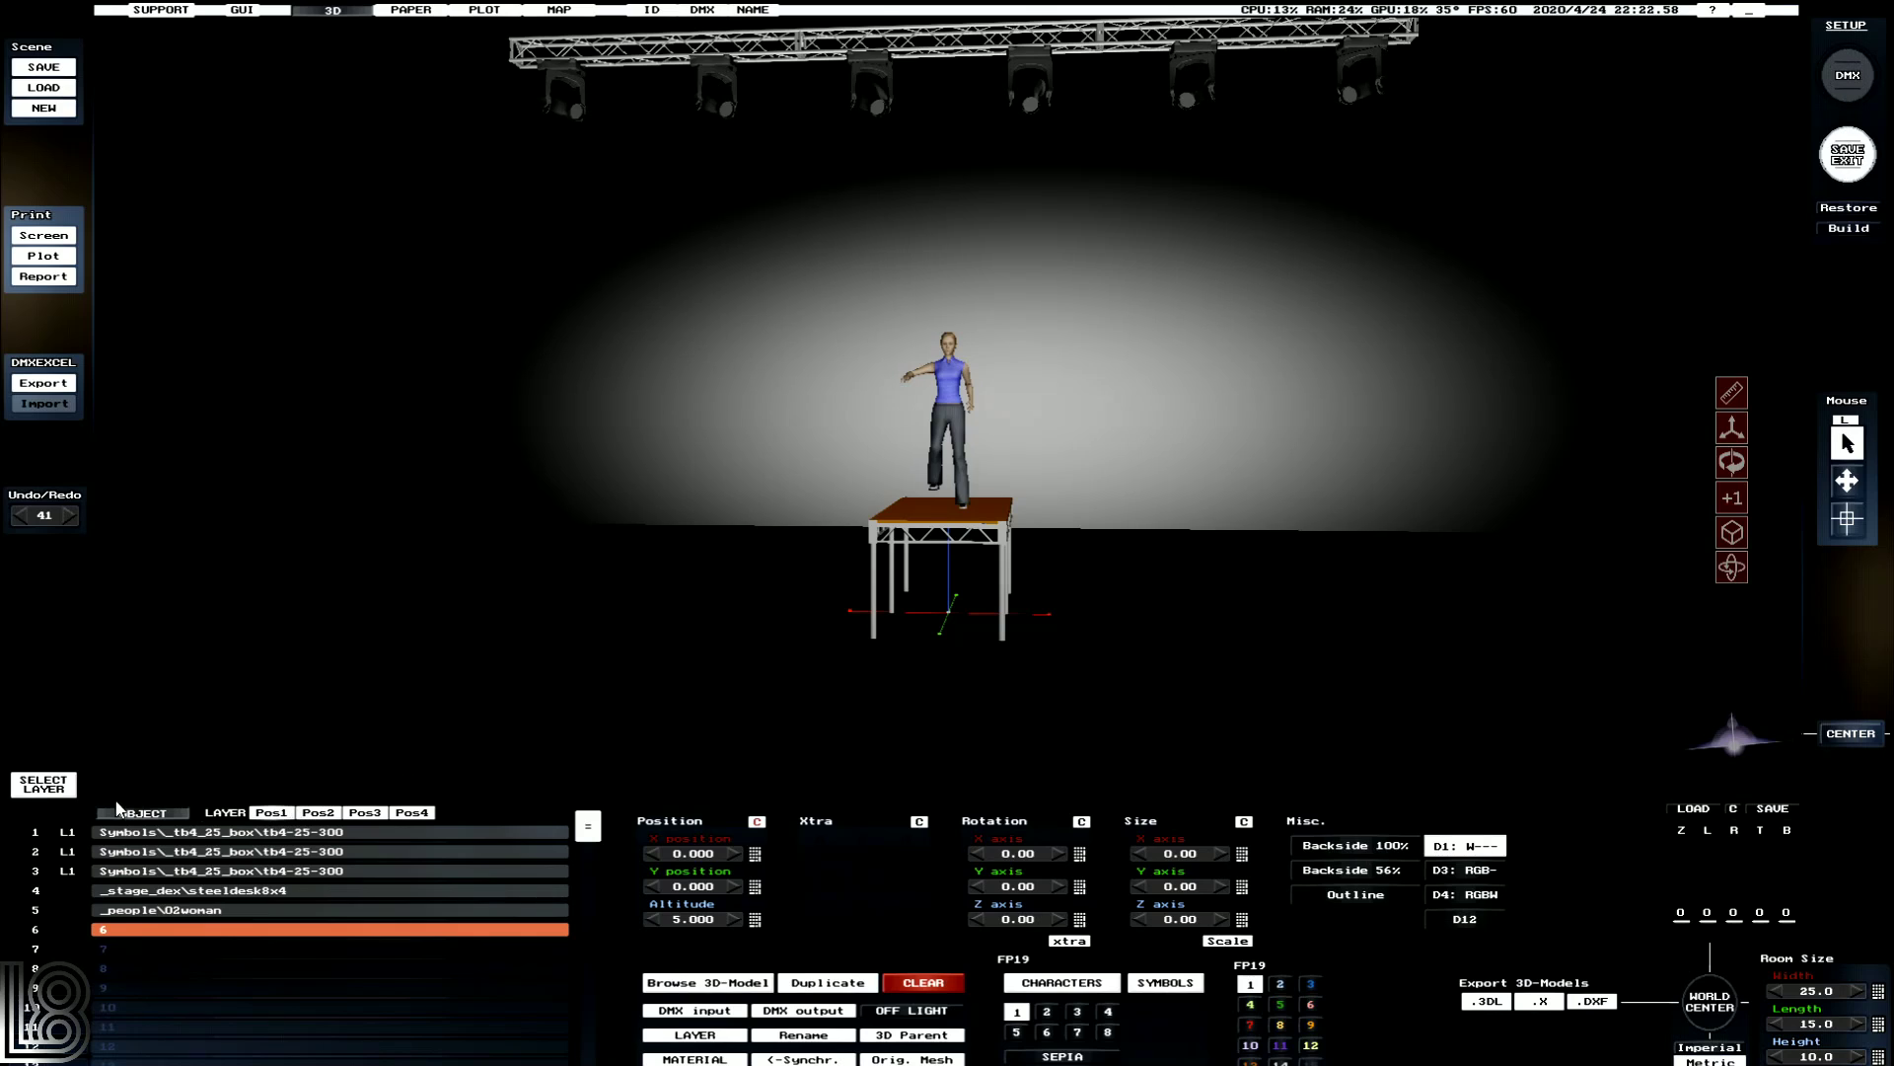
pyautogui.click(47, 792)
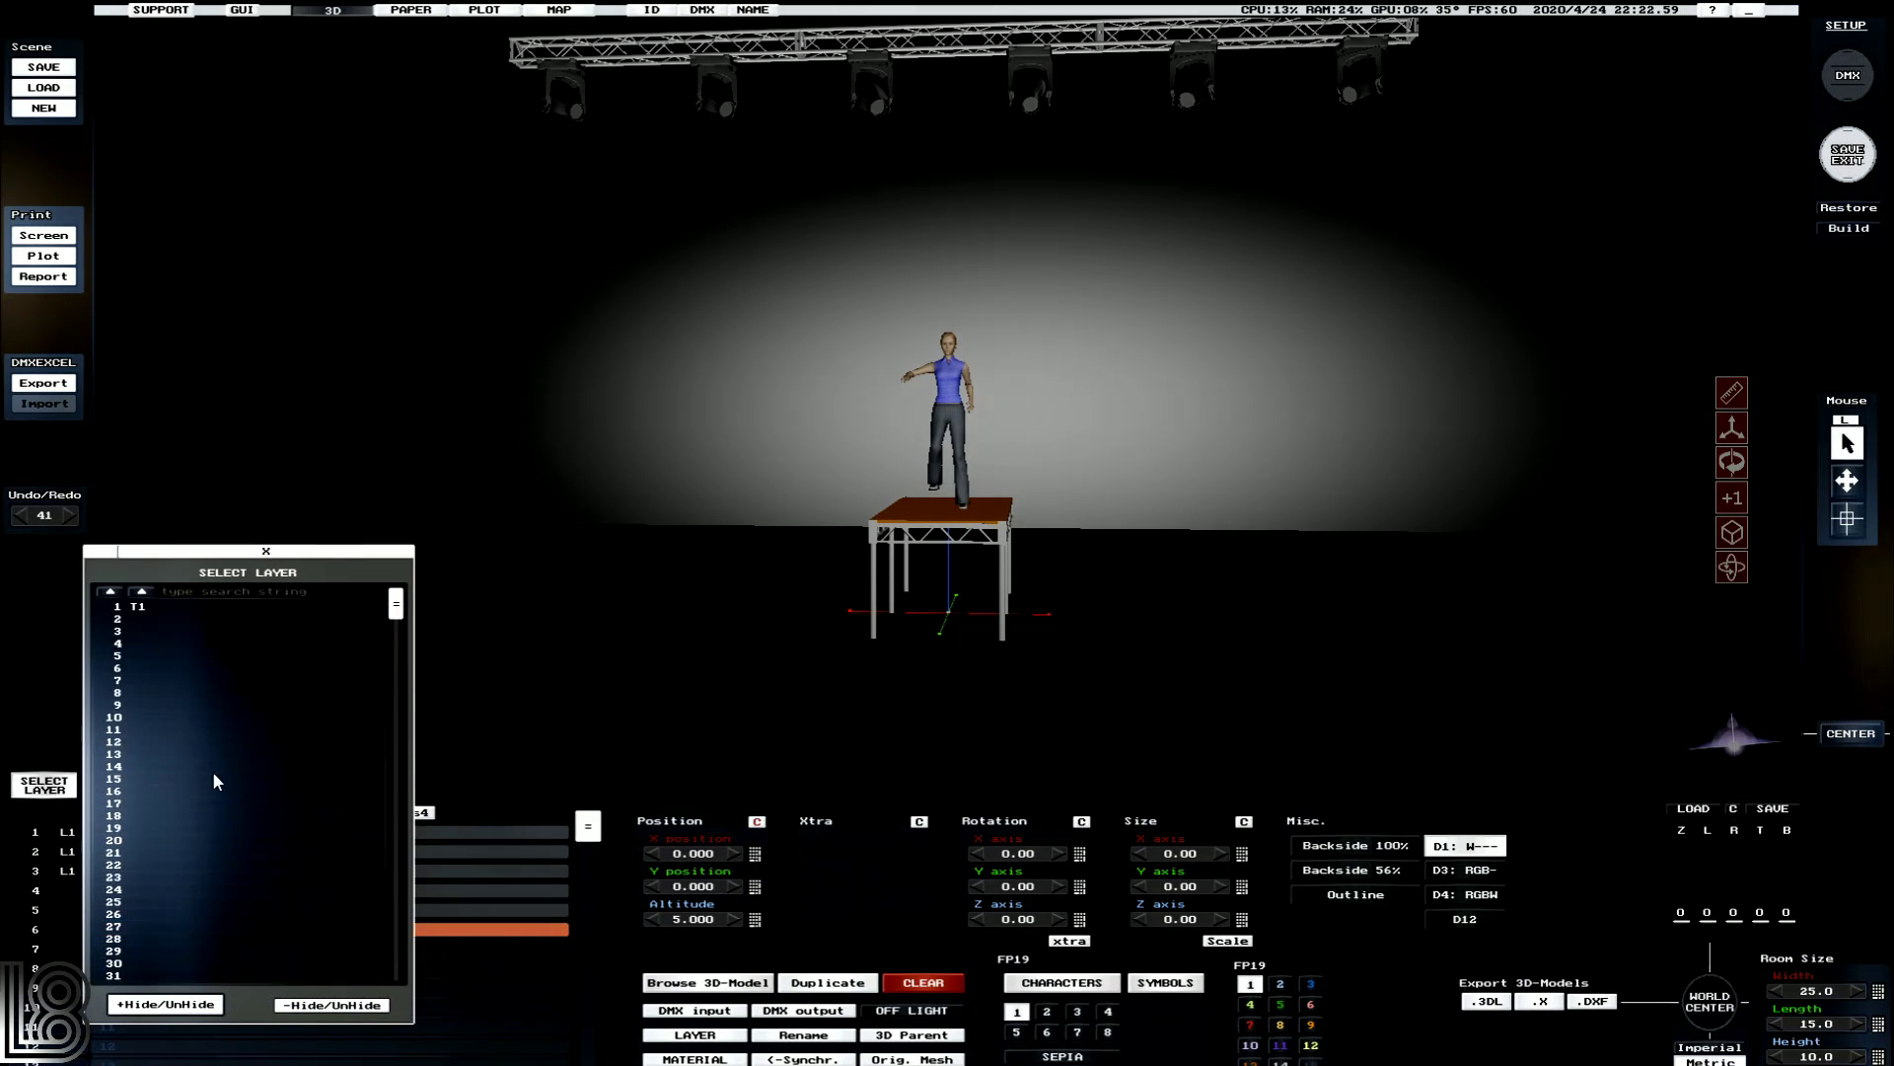
pyautogui.click(138, 610)
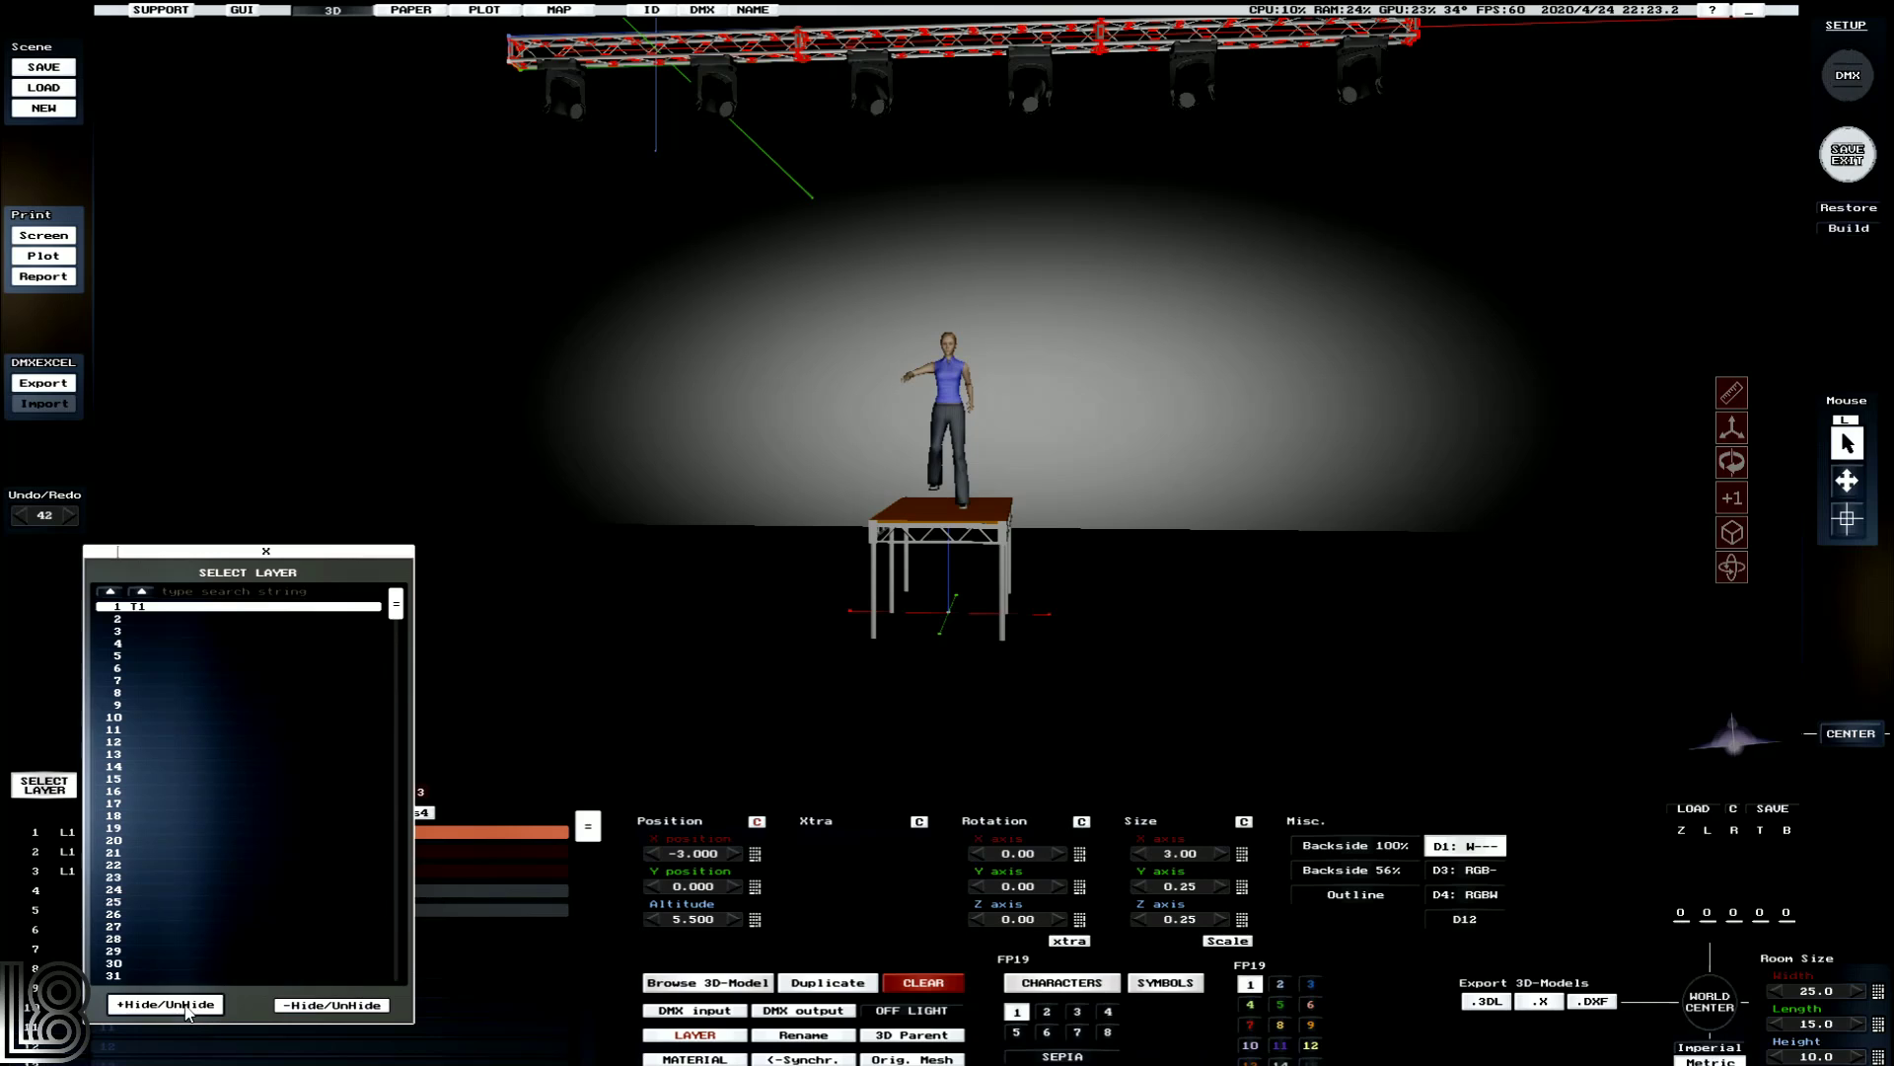
pyautogui.click(269, 553)
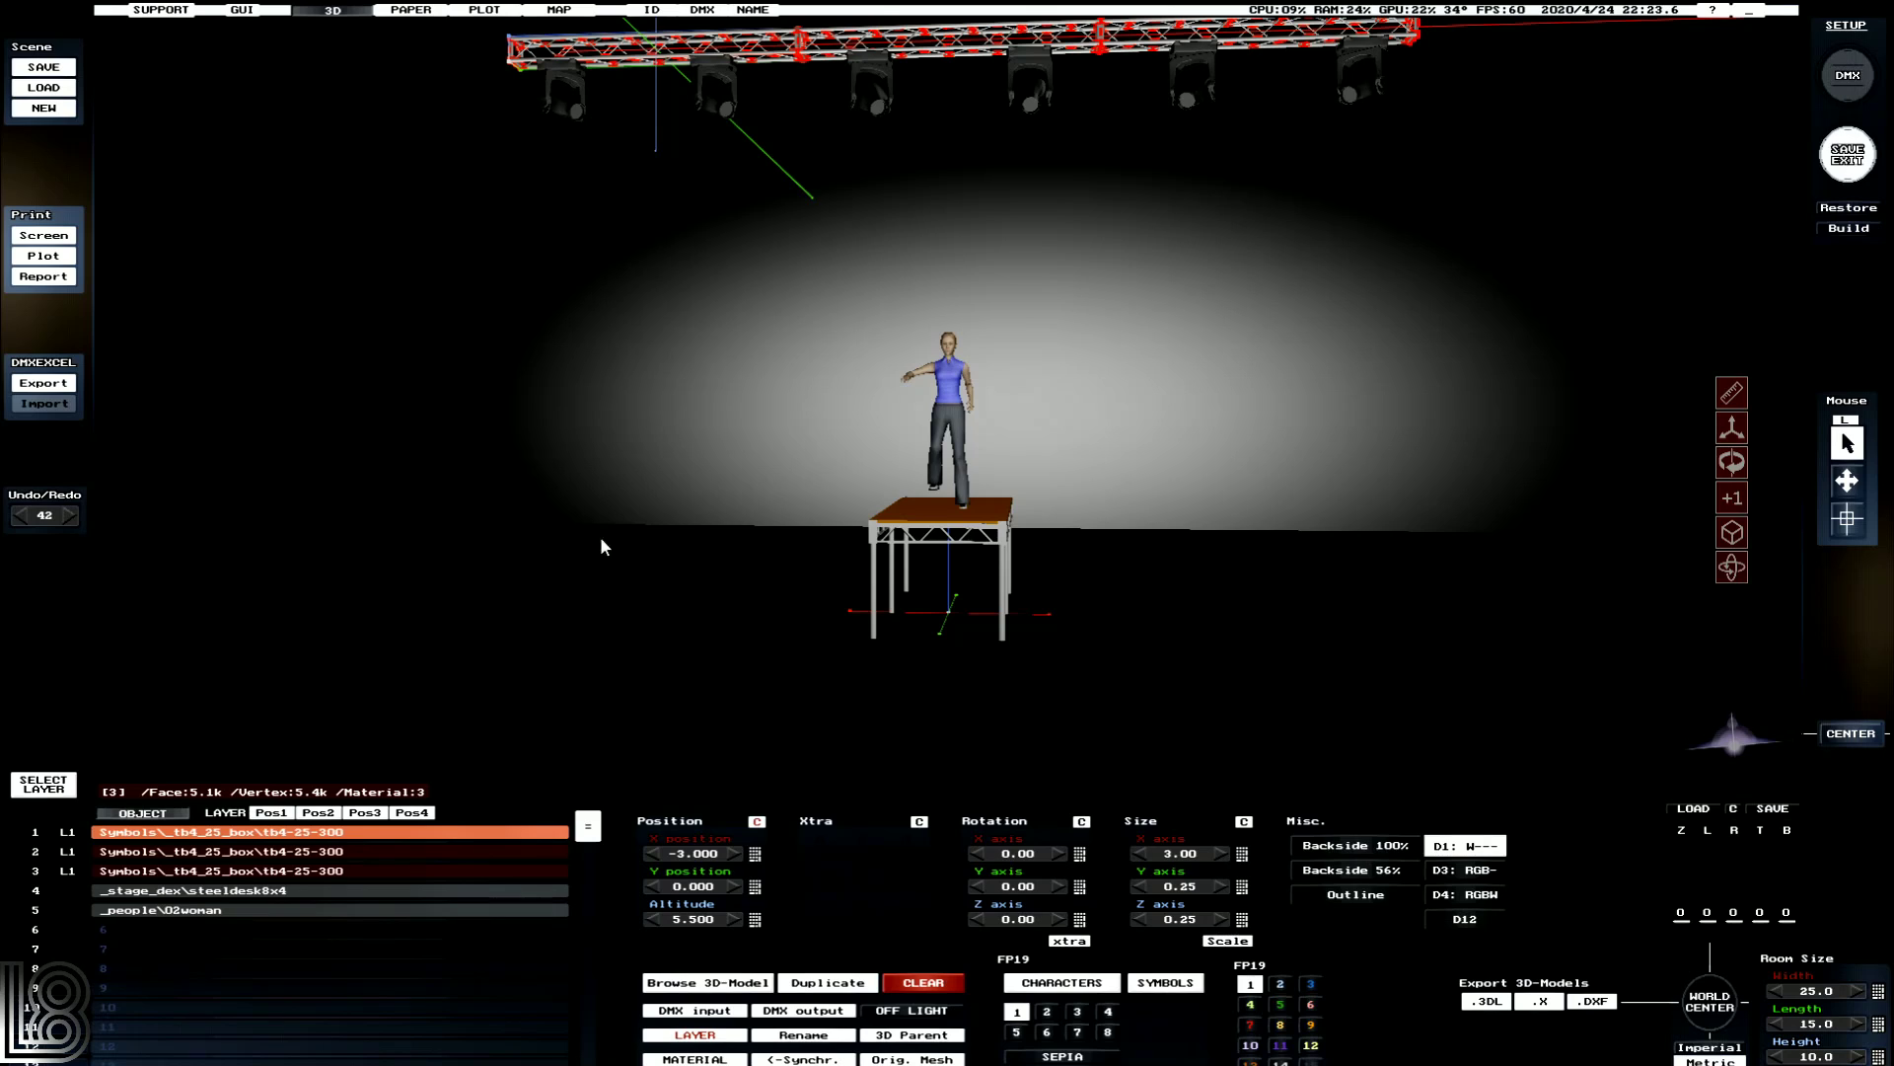
# Set layer T1 to altitude -1.7, Y rotation 90° and X position -4.3.
pyautogui.click(276, 815)
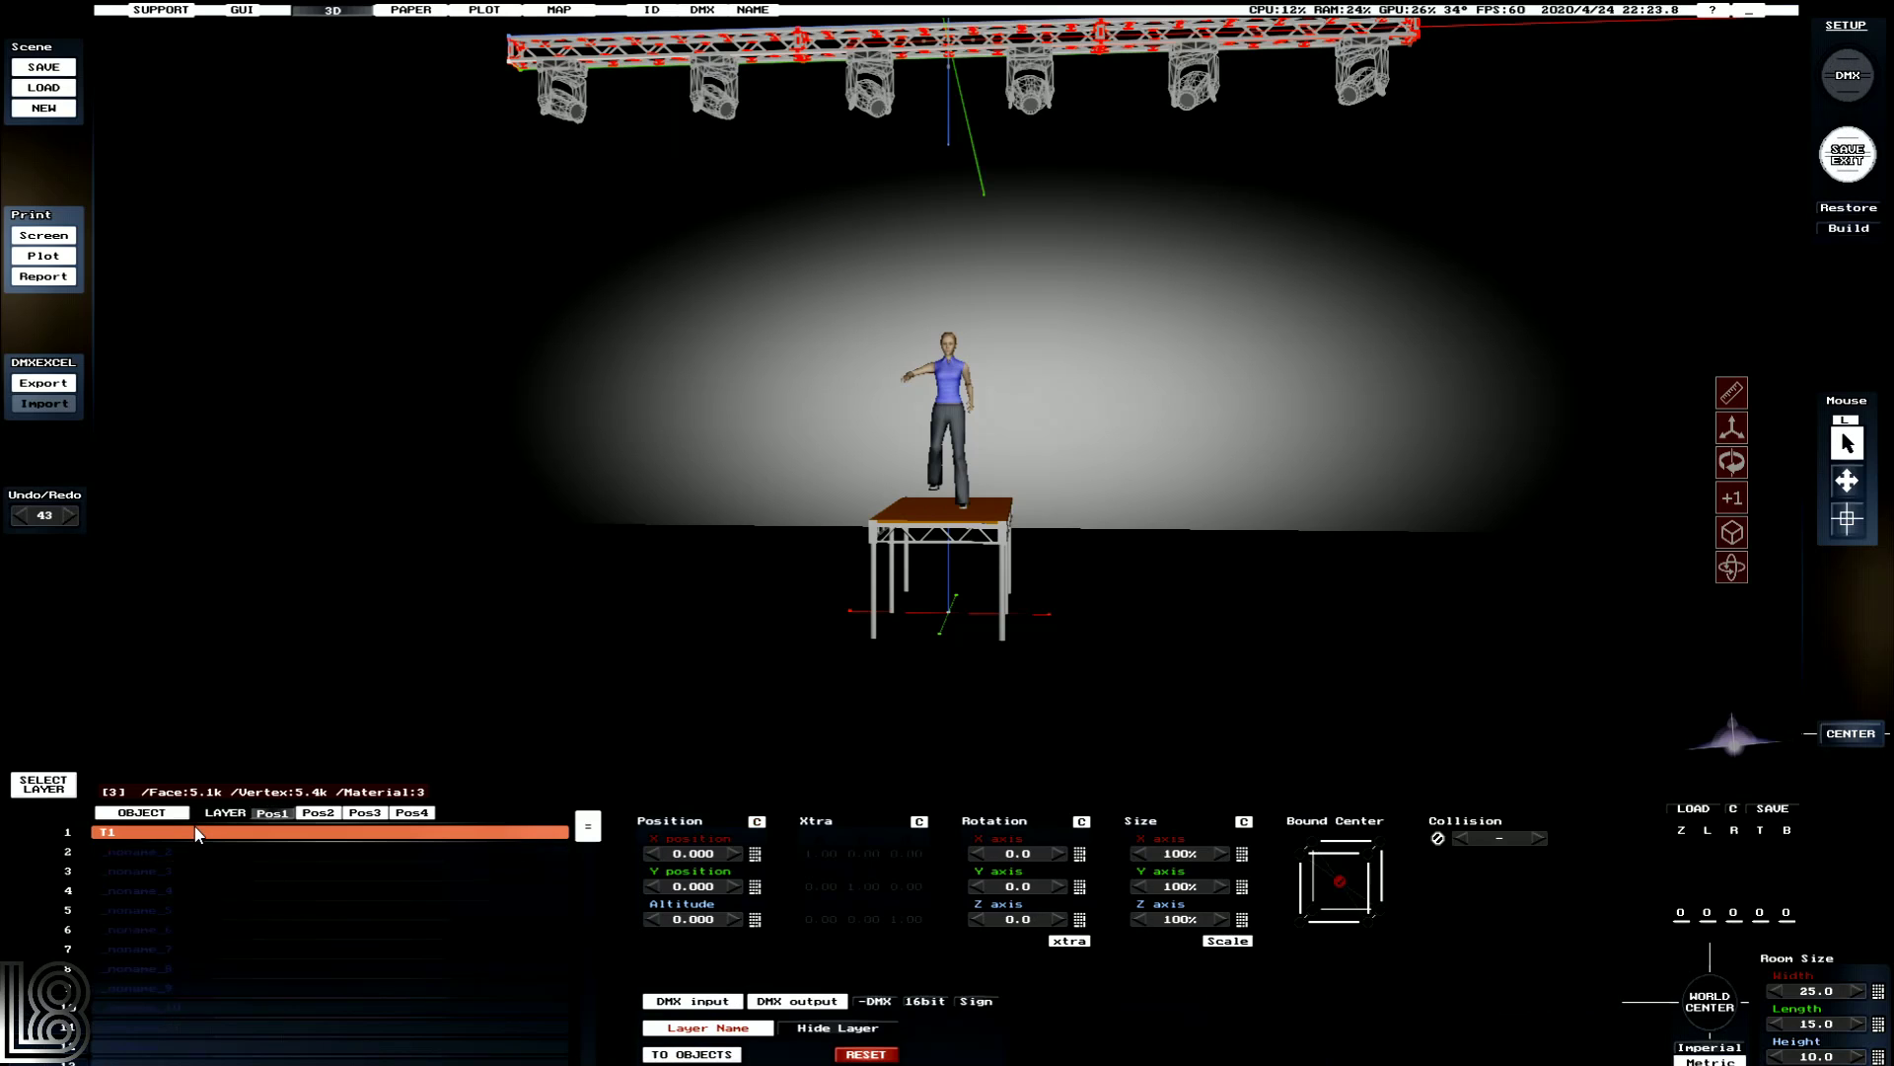
pyautogui.moveTo(1701, 713); pyautogui.dragTo(1702, 715)
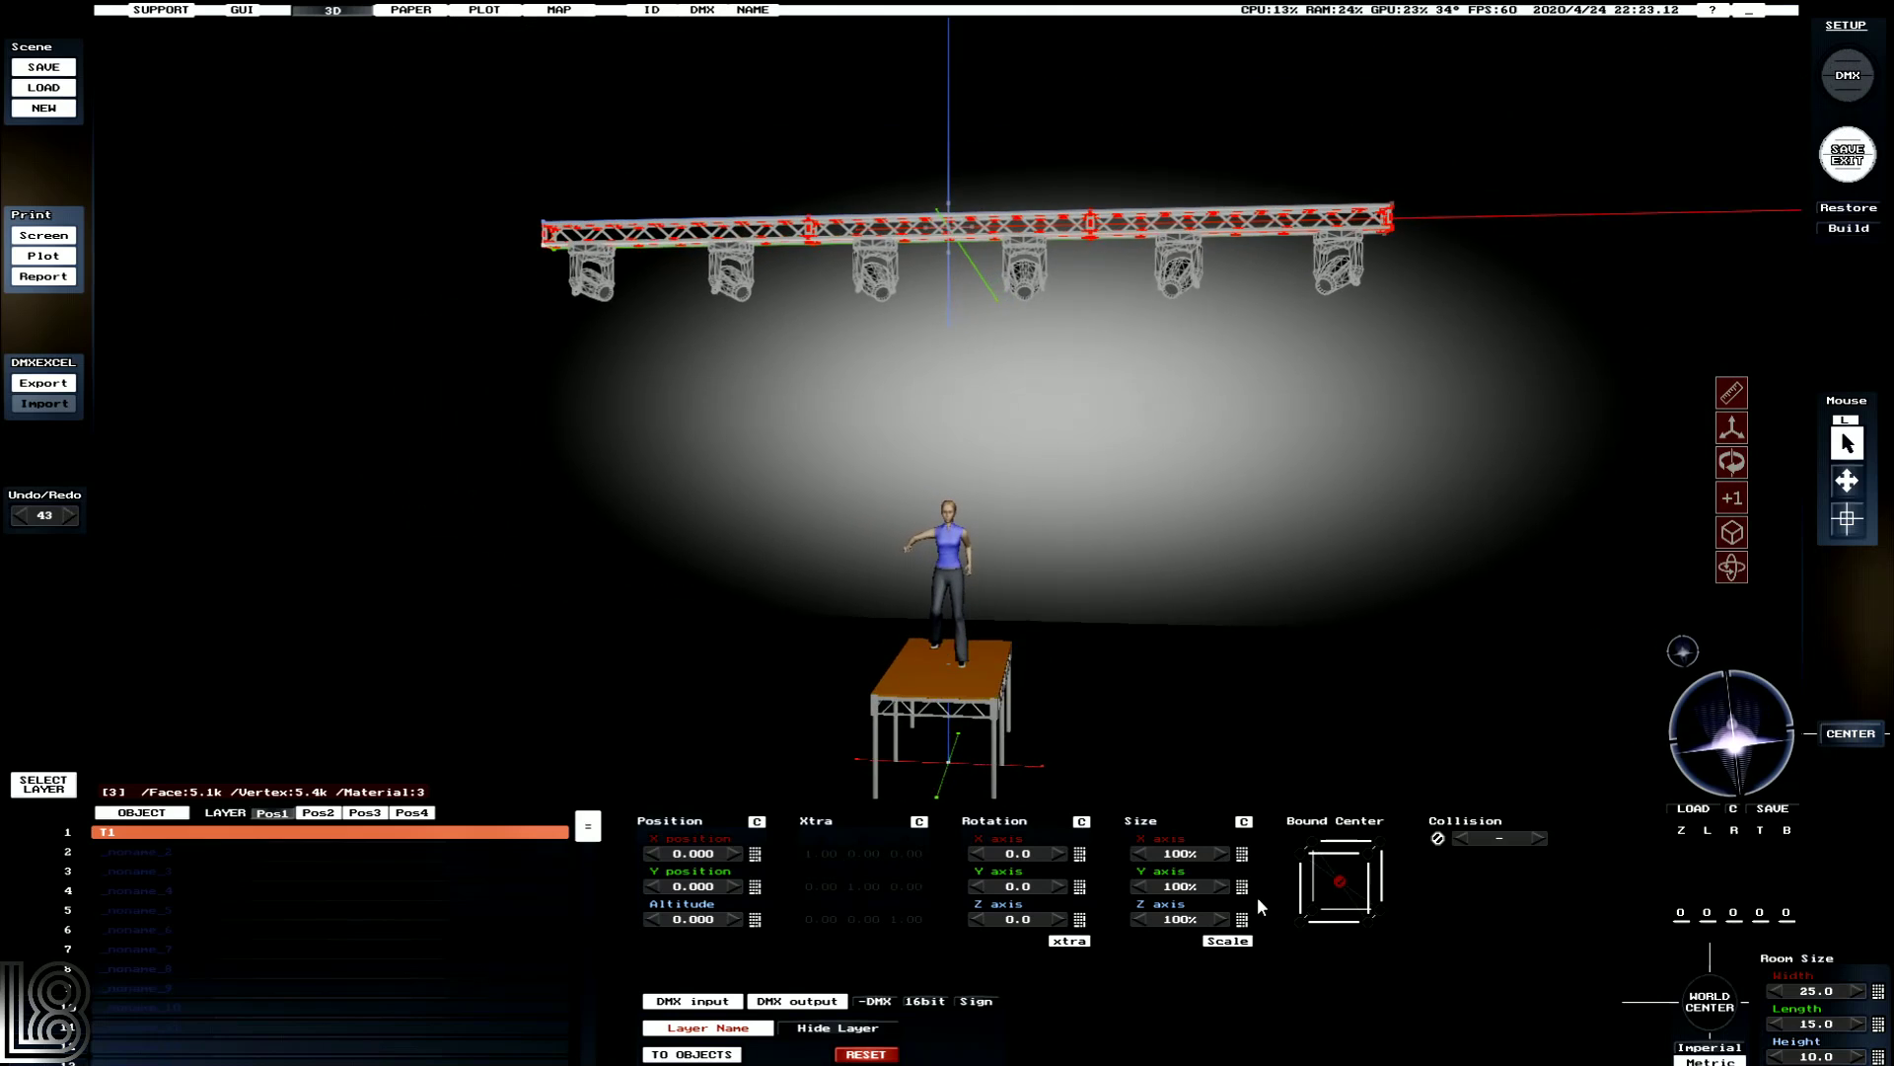
pyautogui.moveTo(667, 910); pyautogui.dragTo(667, 910)
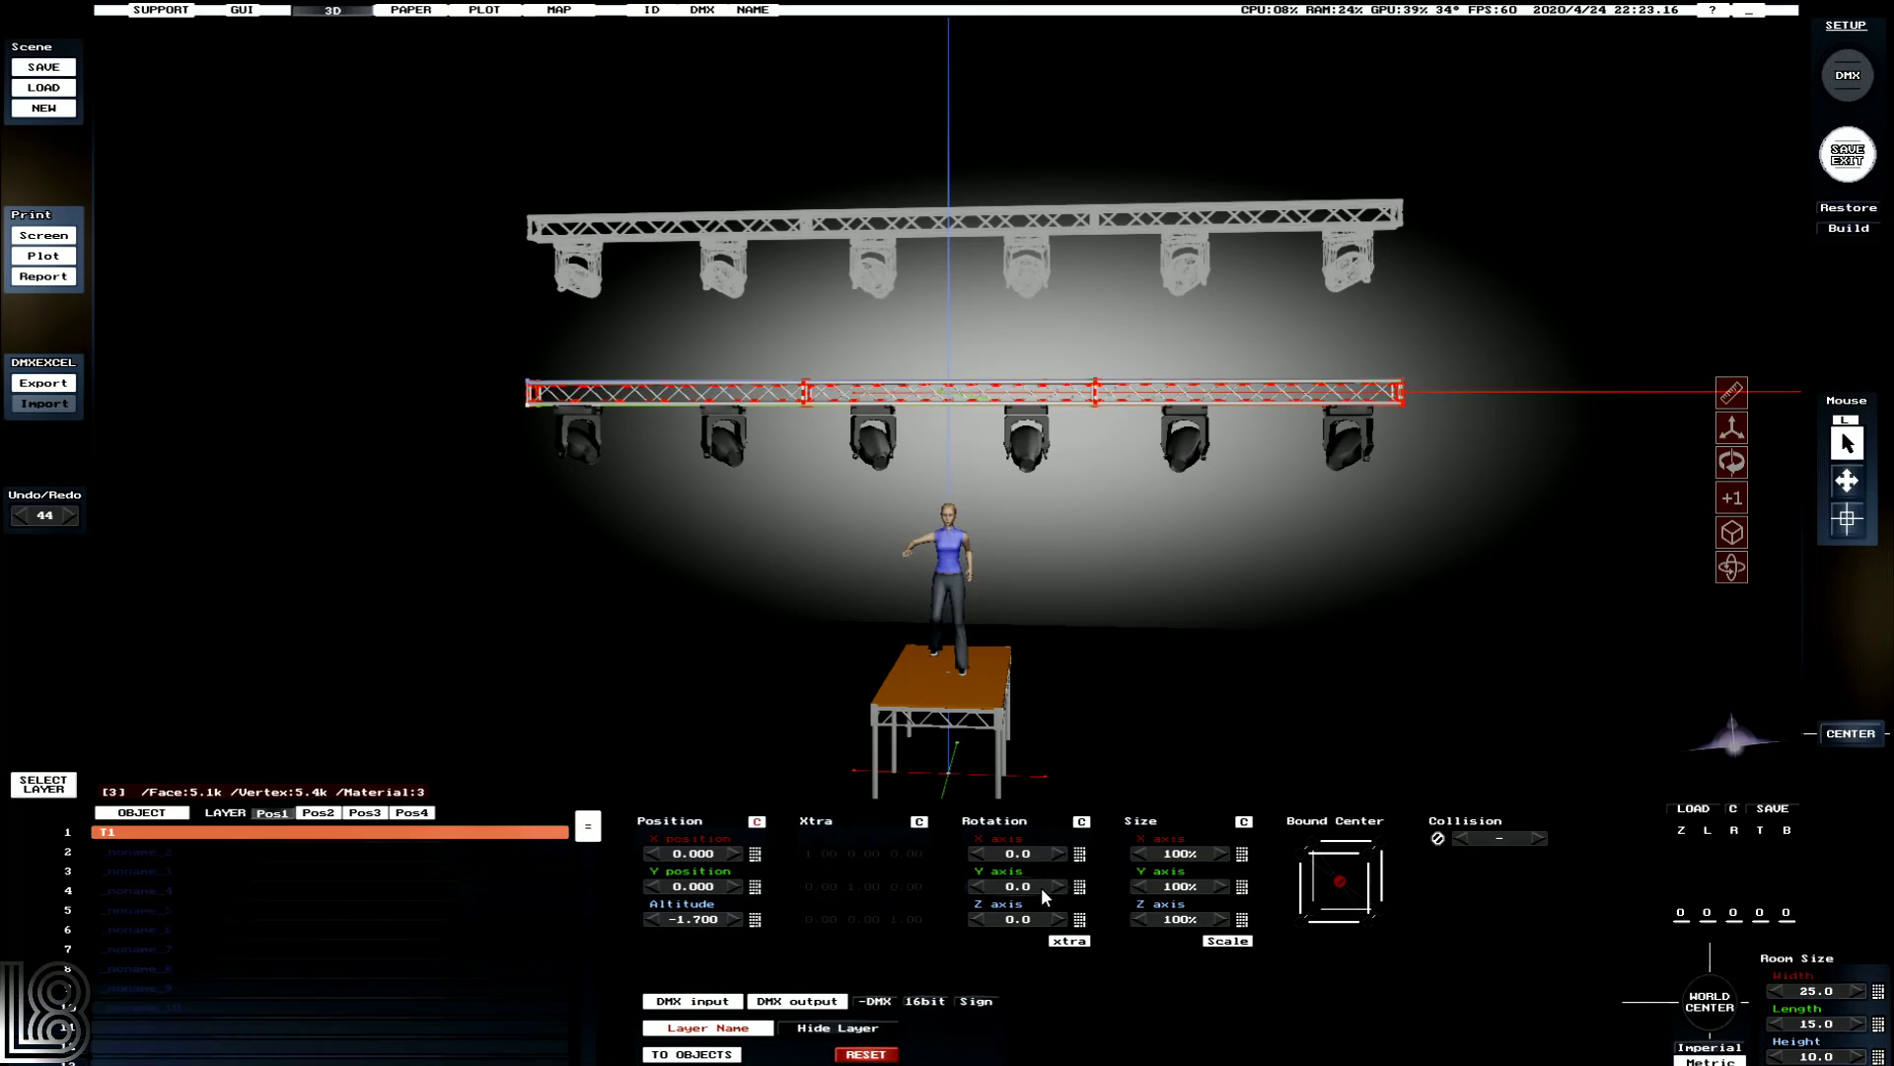
pyautogui.moveTo(1040, 886); pyautogui.dragTo(1040, 886)
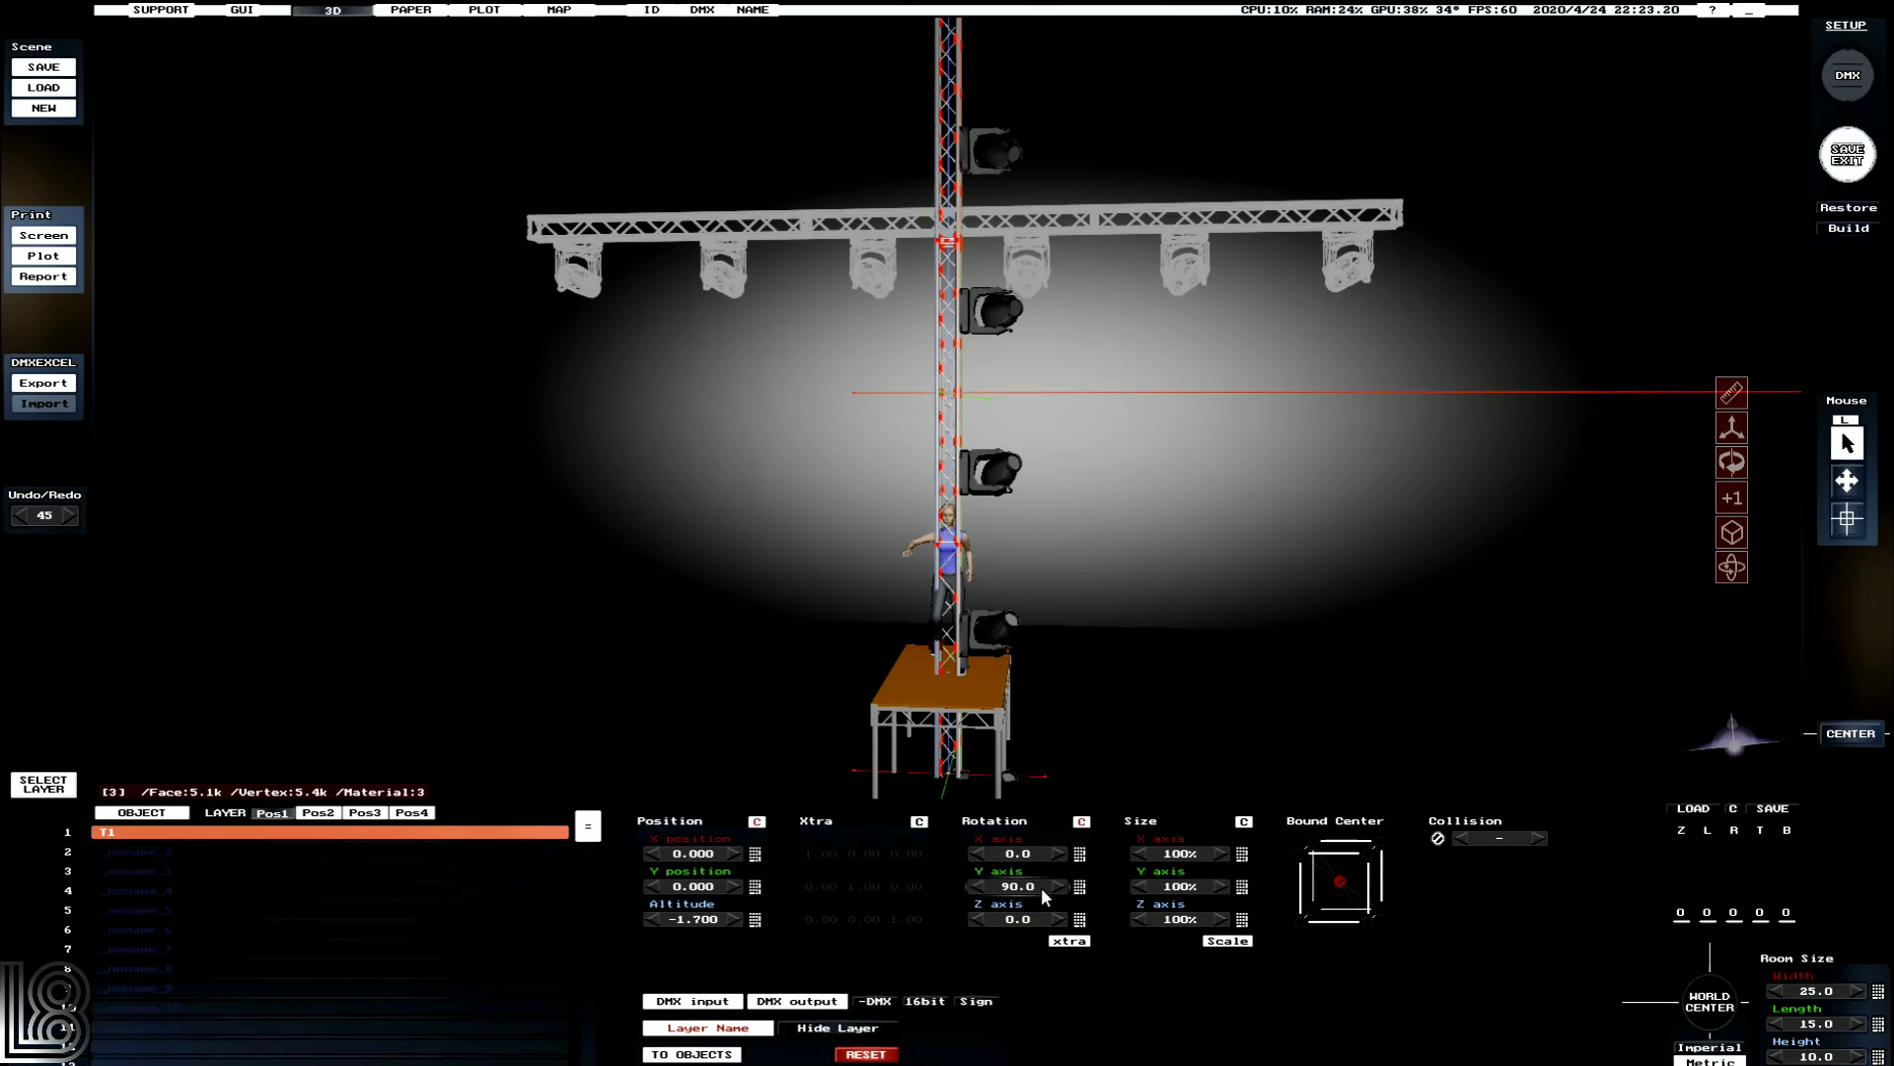
pyautogui.moveTo(719, 854); pyautogui.dragTo(719, 855)
pyautogui.moveTo(707, 920); pyautogui.dragTo(708, 920)
# Commit T1 back to objects and save the database.
pyautogui.click(736, 1054)
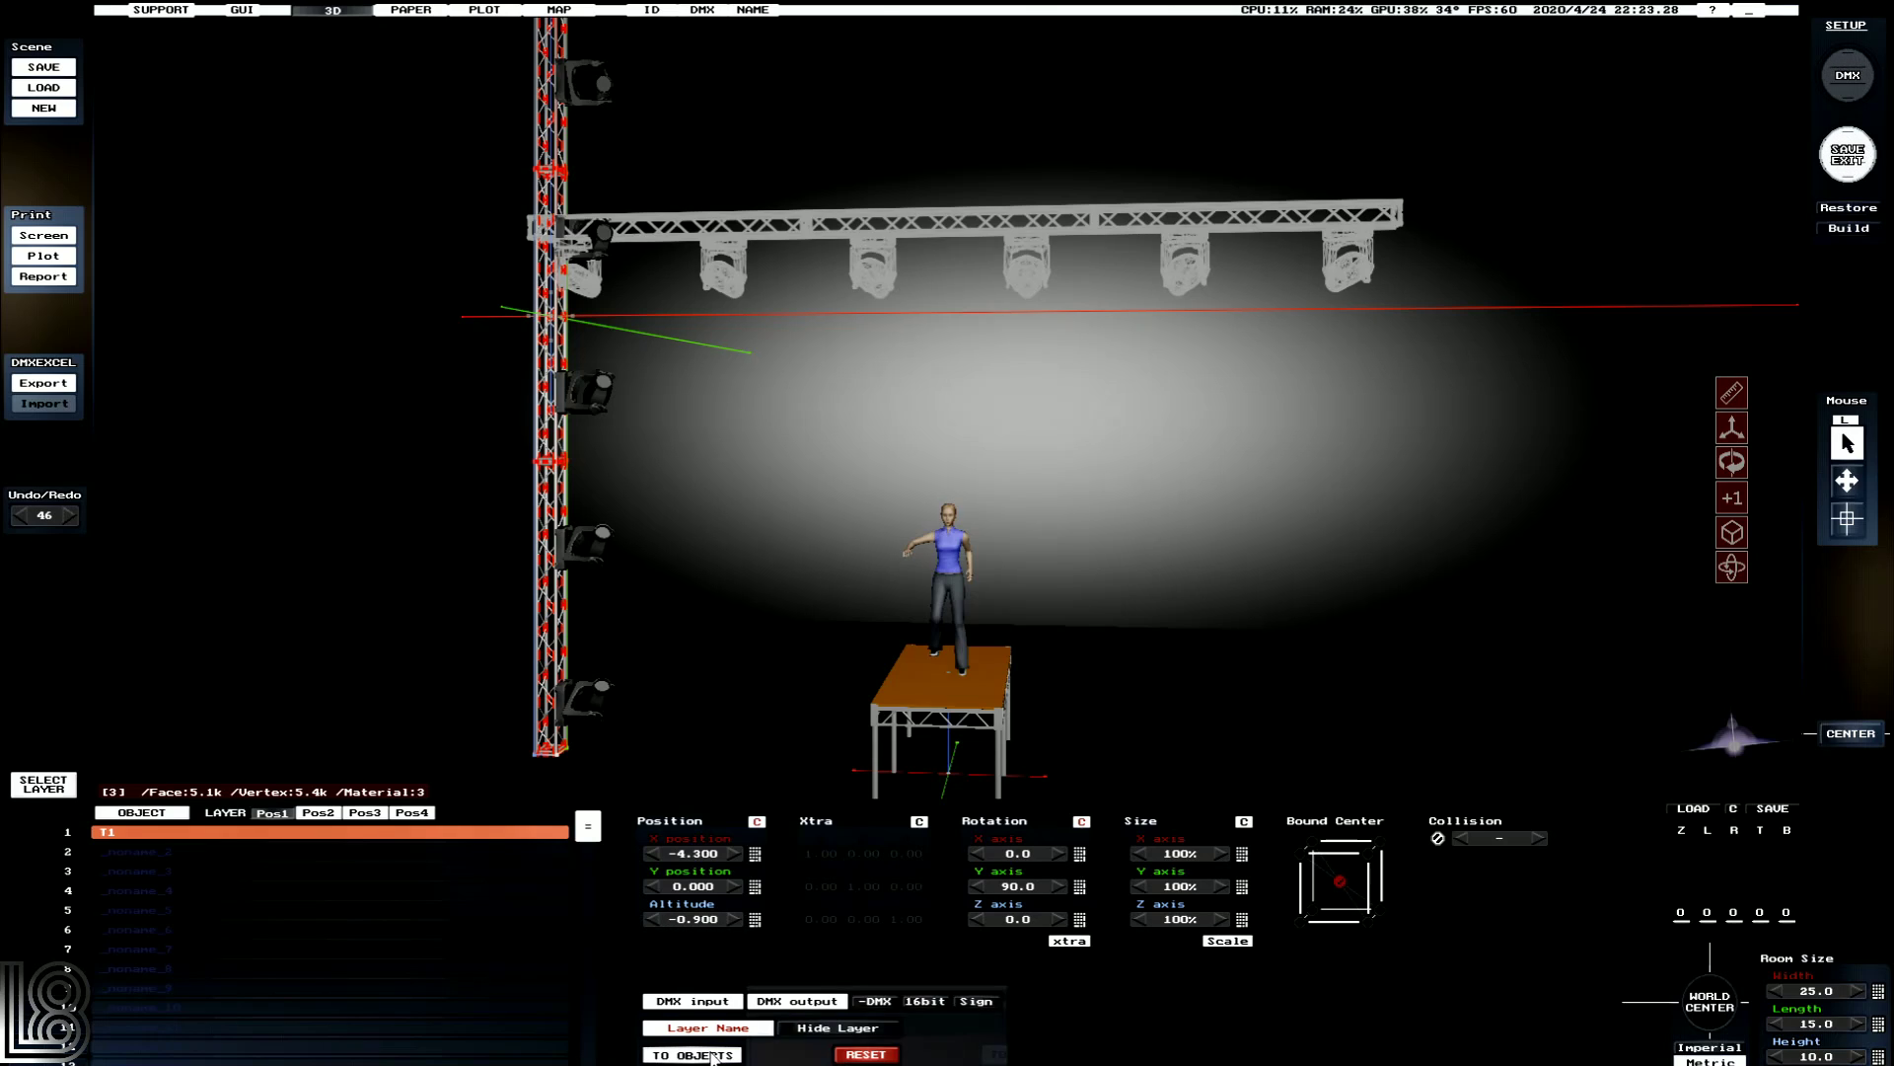
pyautogui.click(1016, 1054)
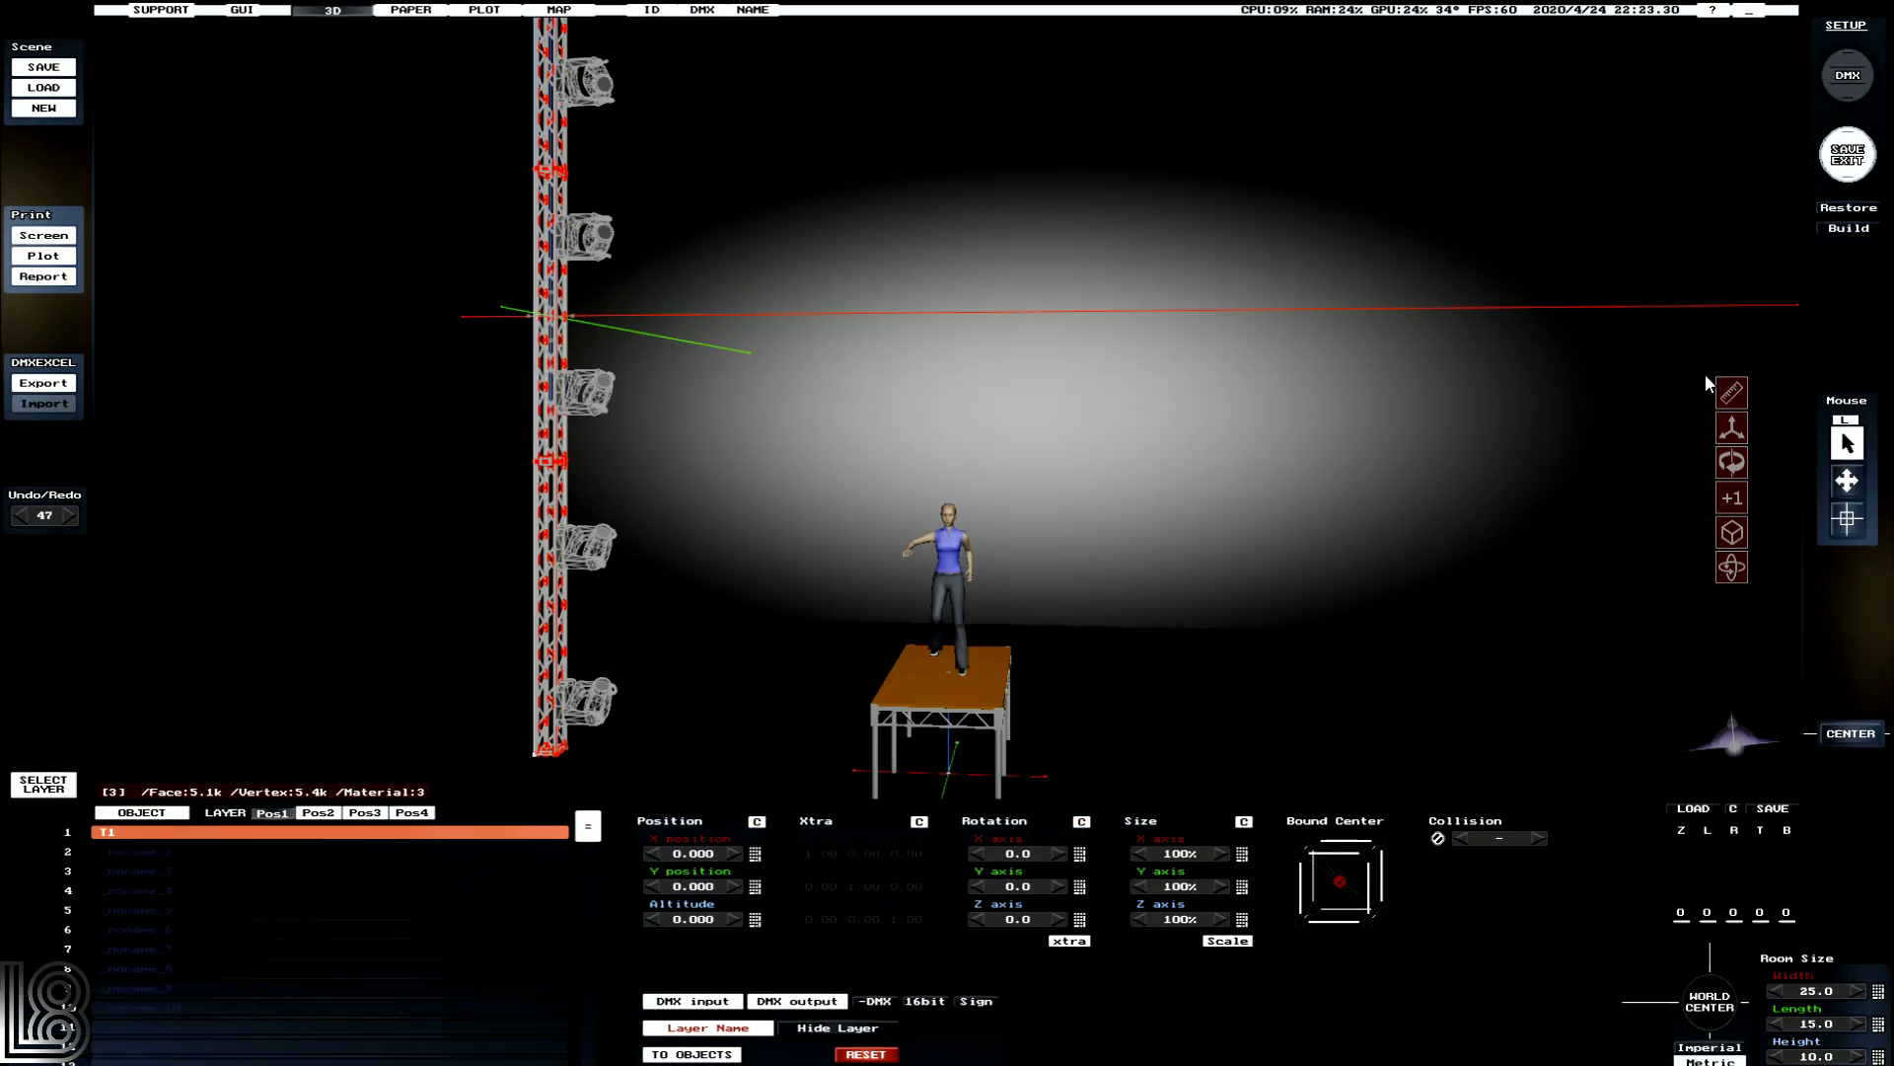
pyautogui.click(1827, 170)
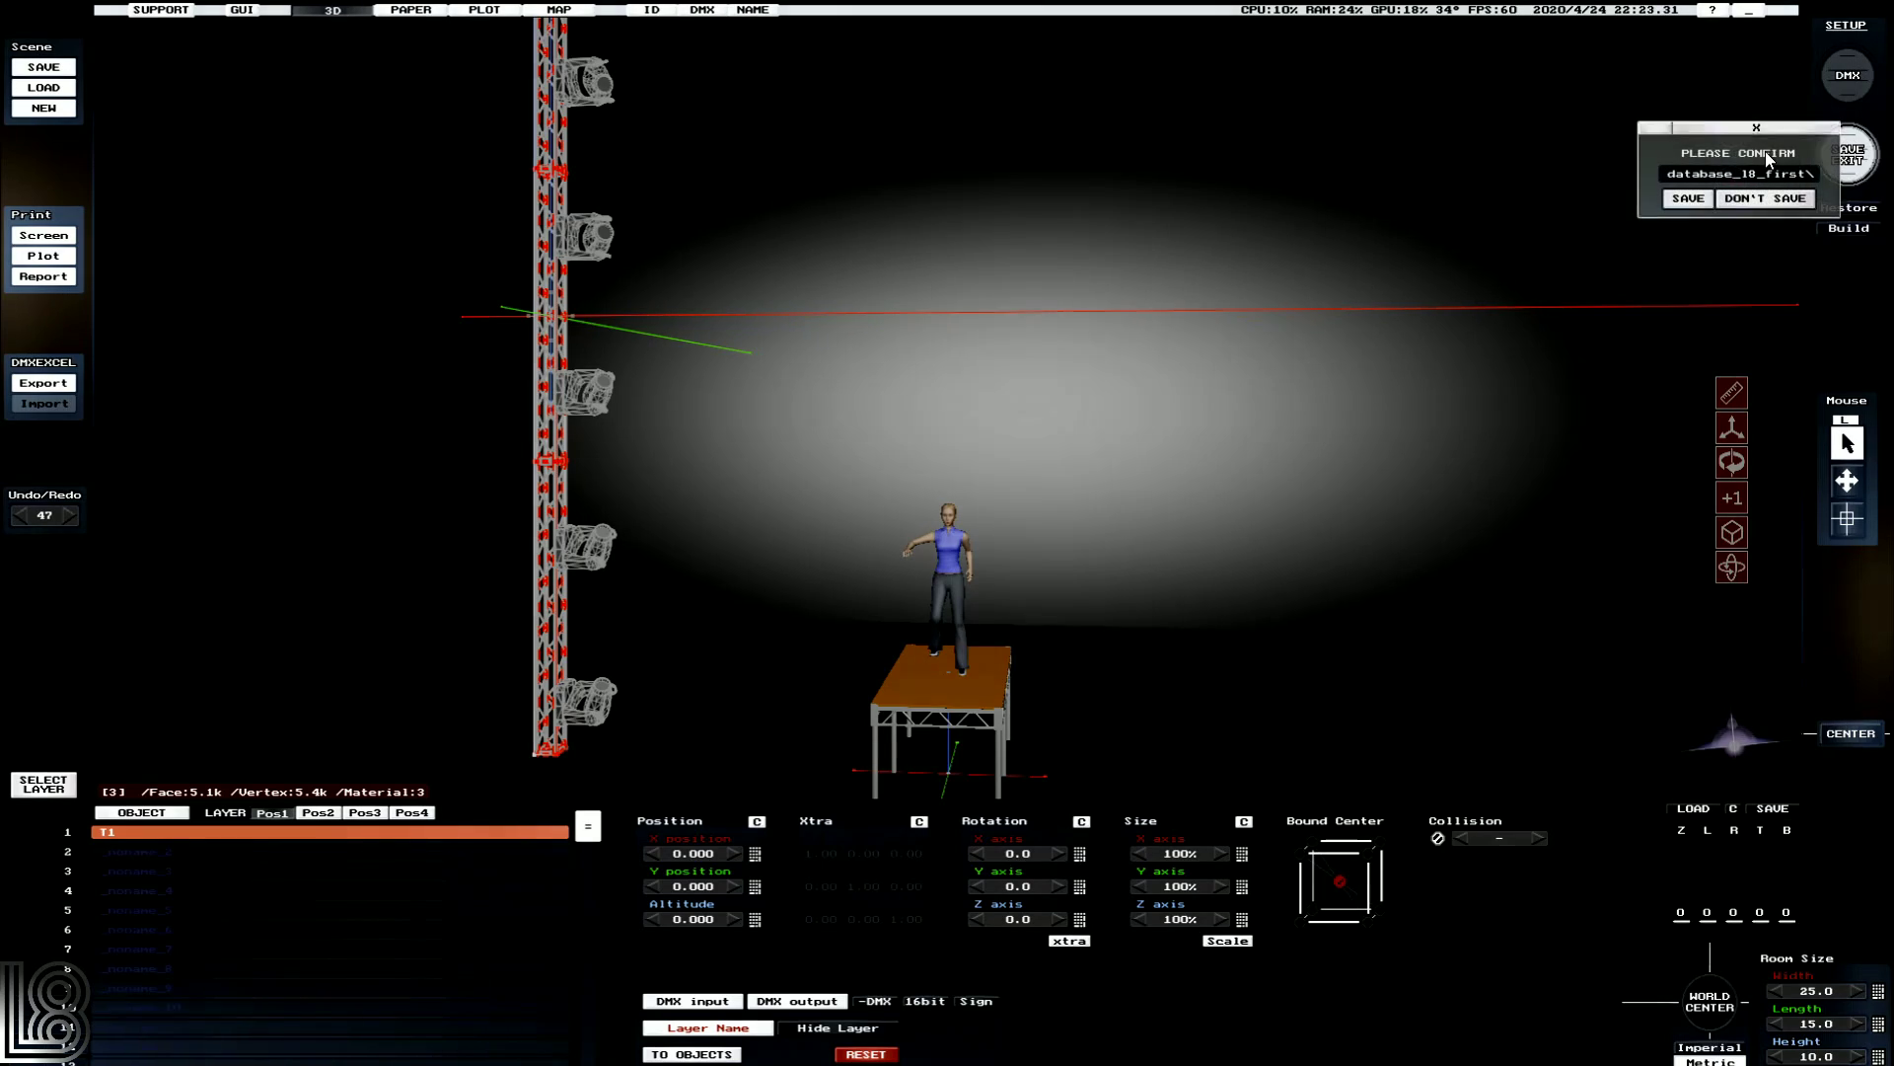
pyautogui.click(1689, 200)
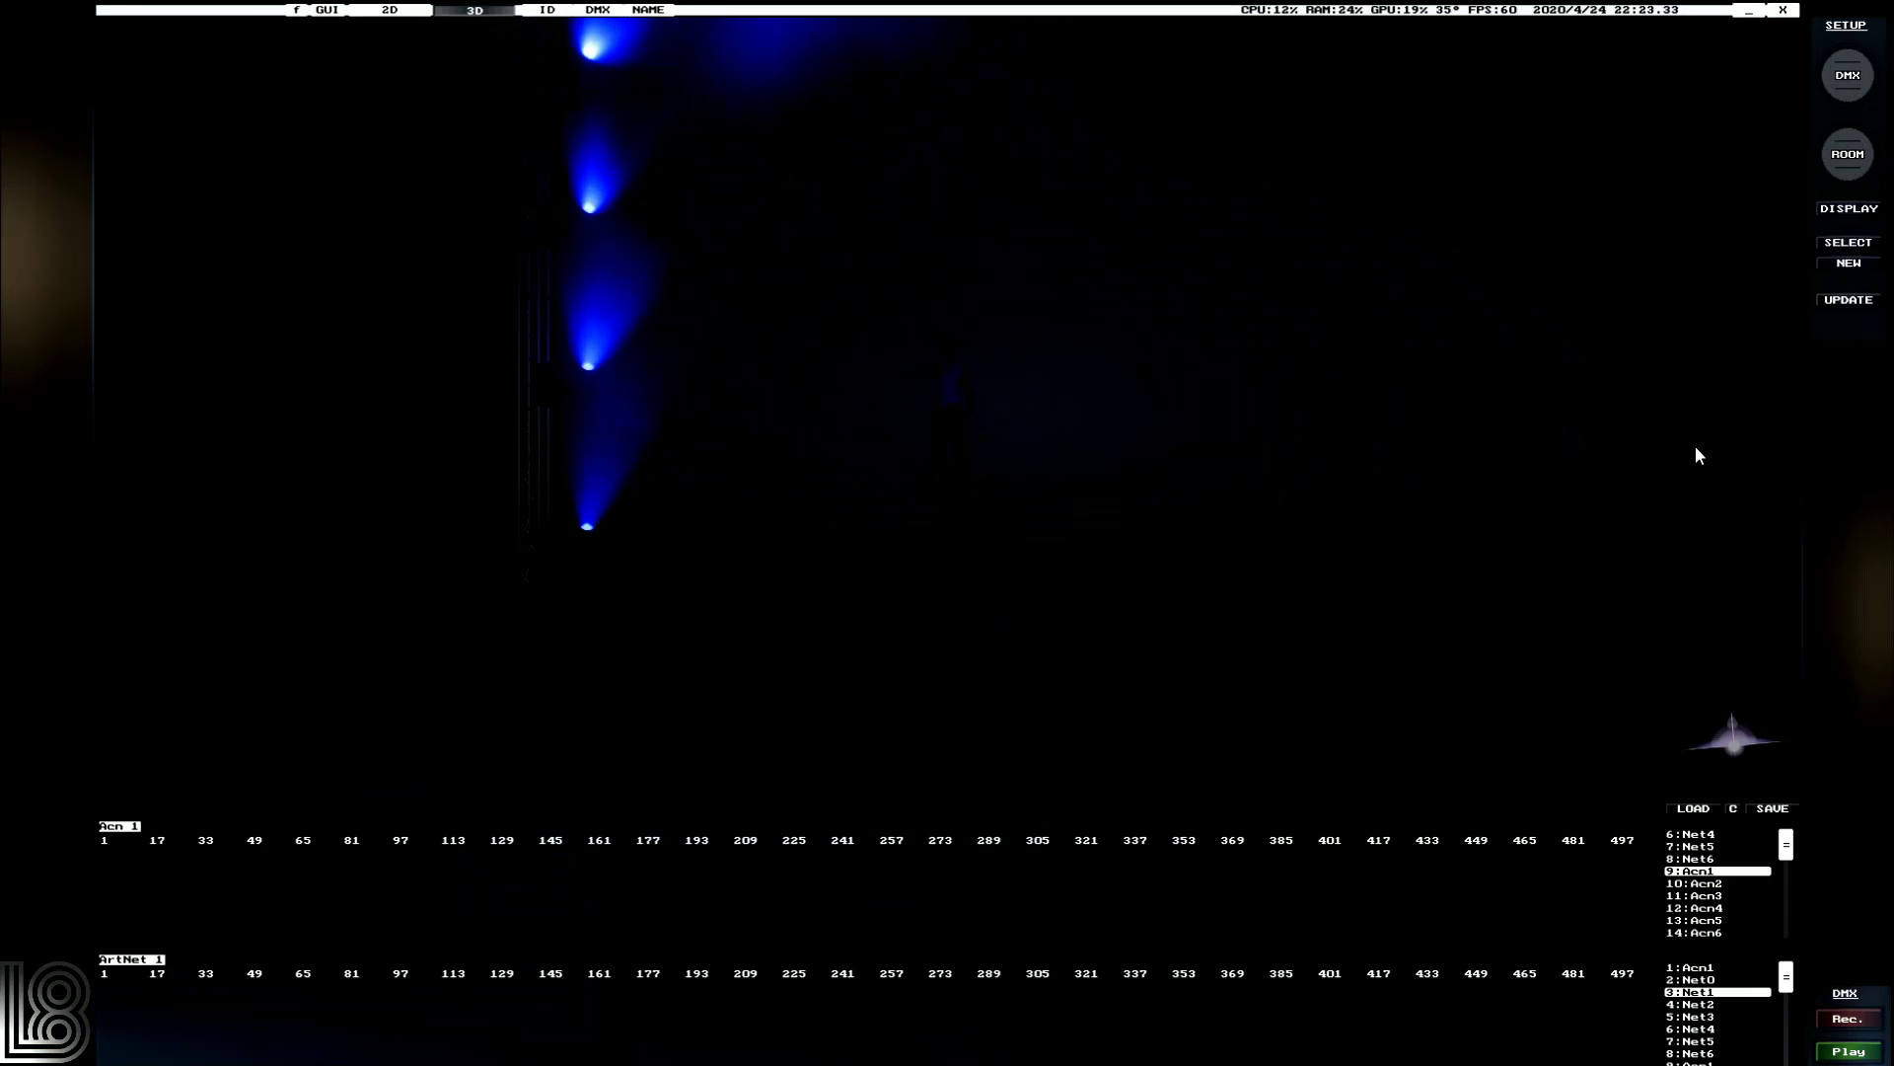
# Pan all the Vipers onto the performer and switch the Z control ON to brighten beams.
pyautogui.click(588, 361)
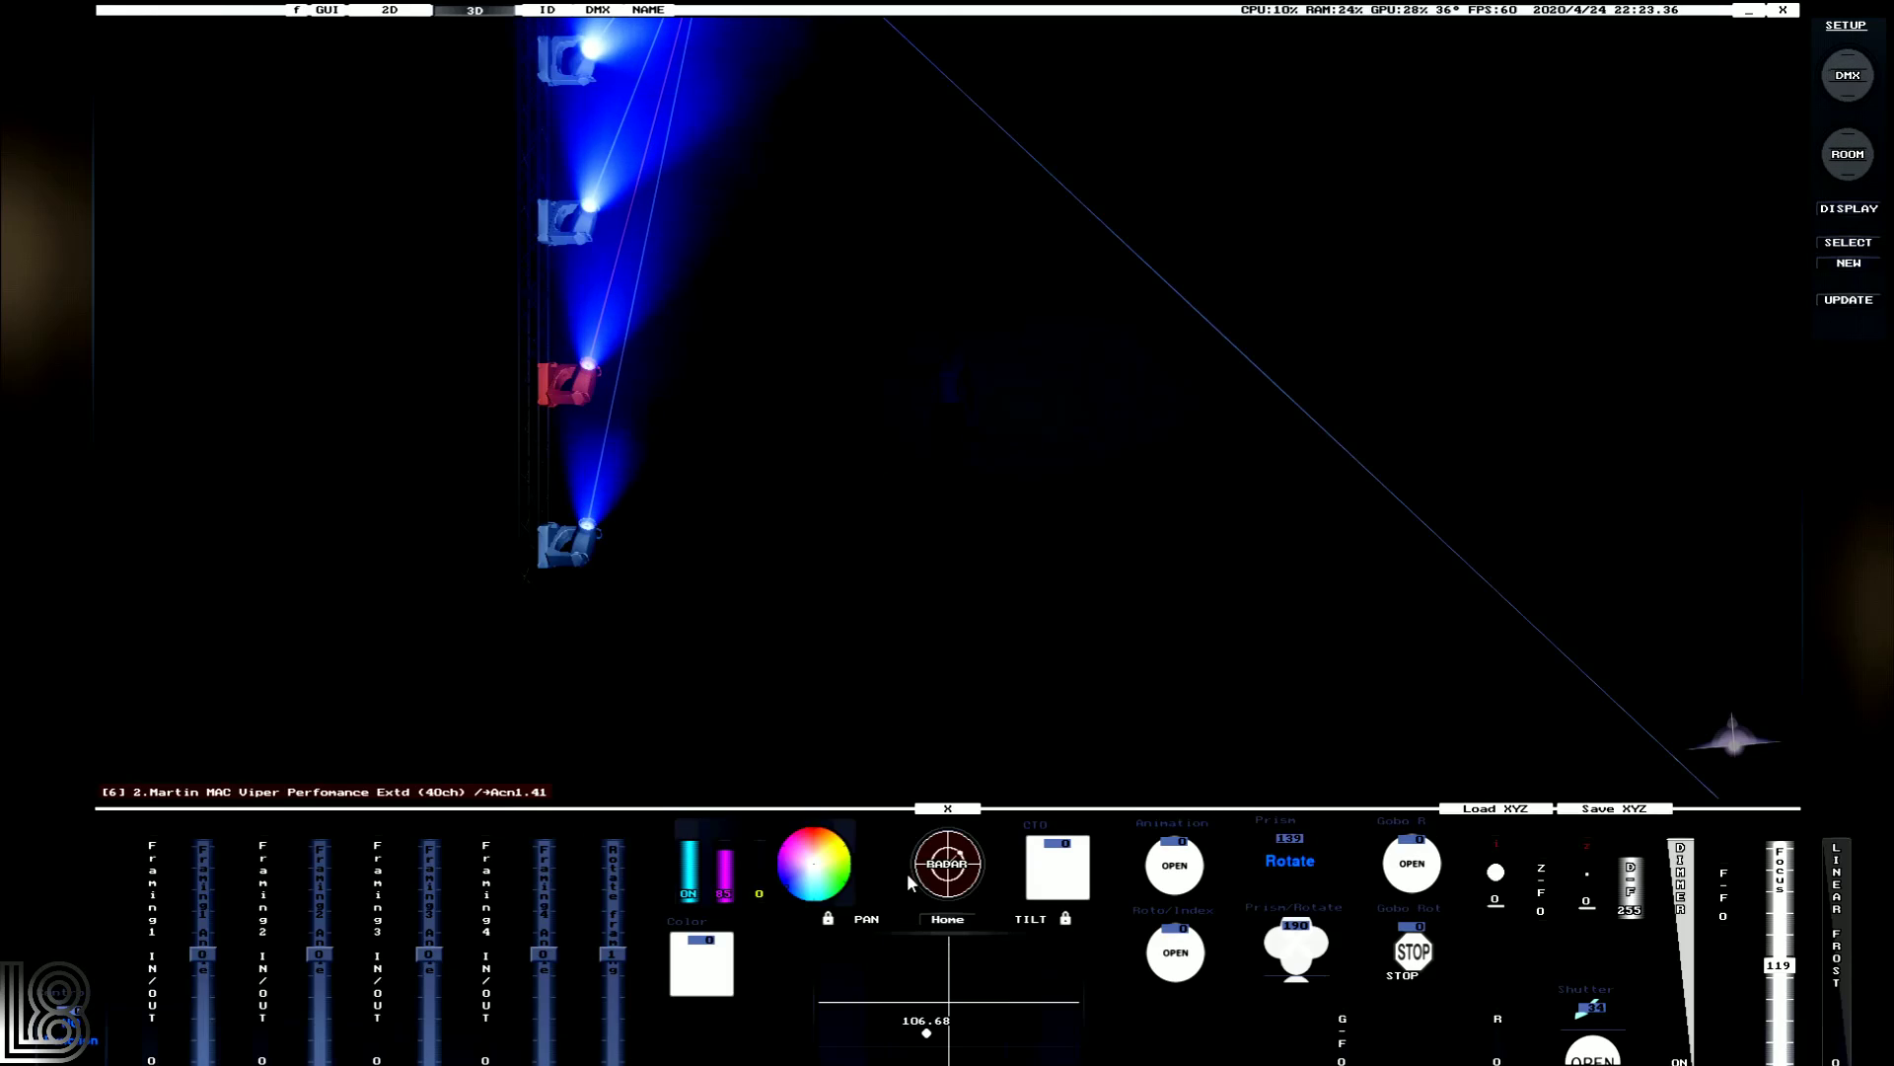
pyautogui.click(941, 413)
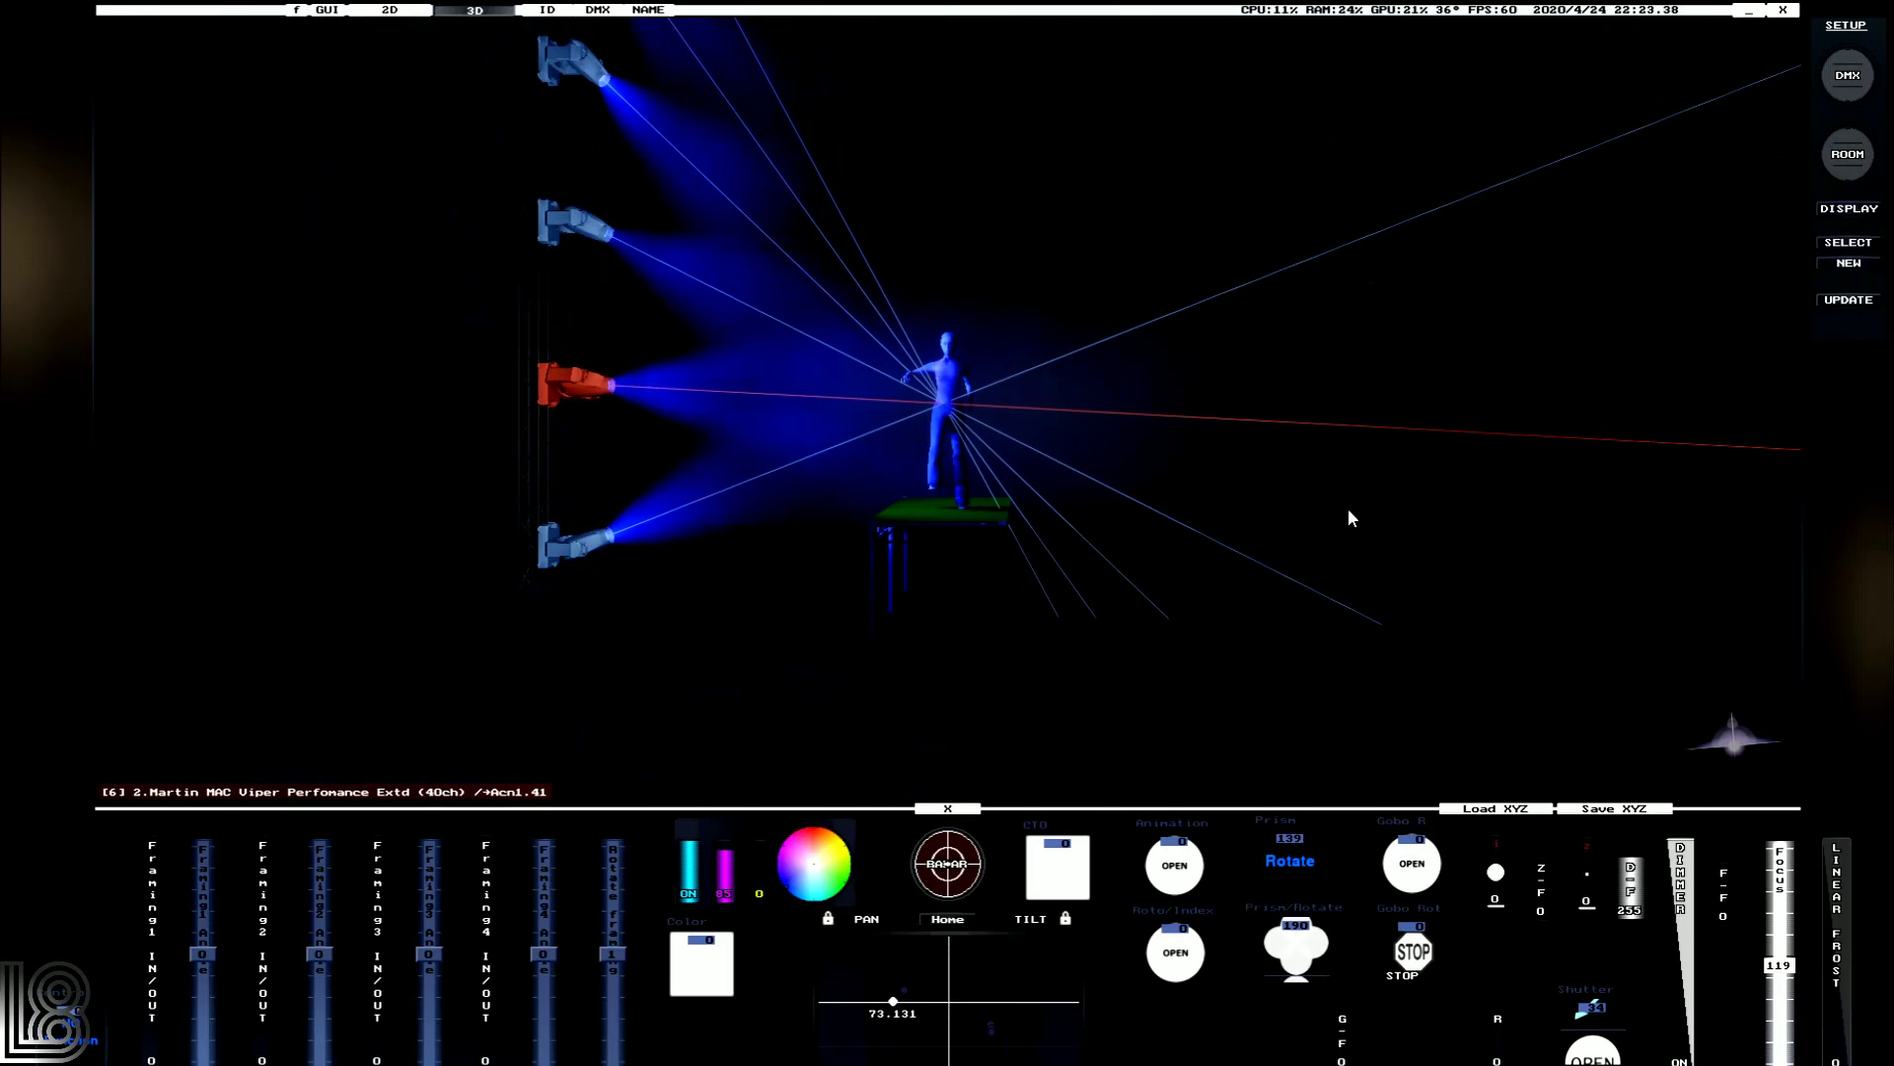
pyautogui.moveTo(1747, 735); pyautogui.dragTo(1762, 732)
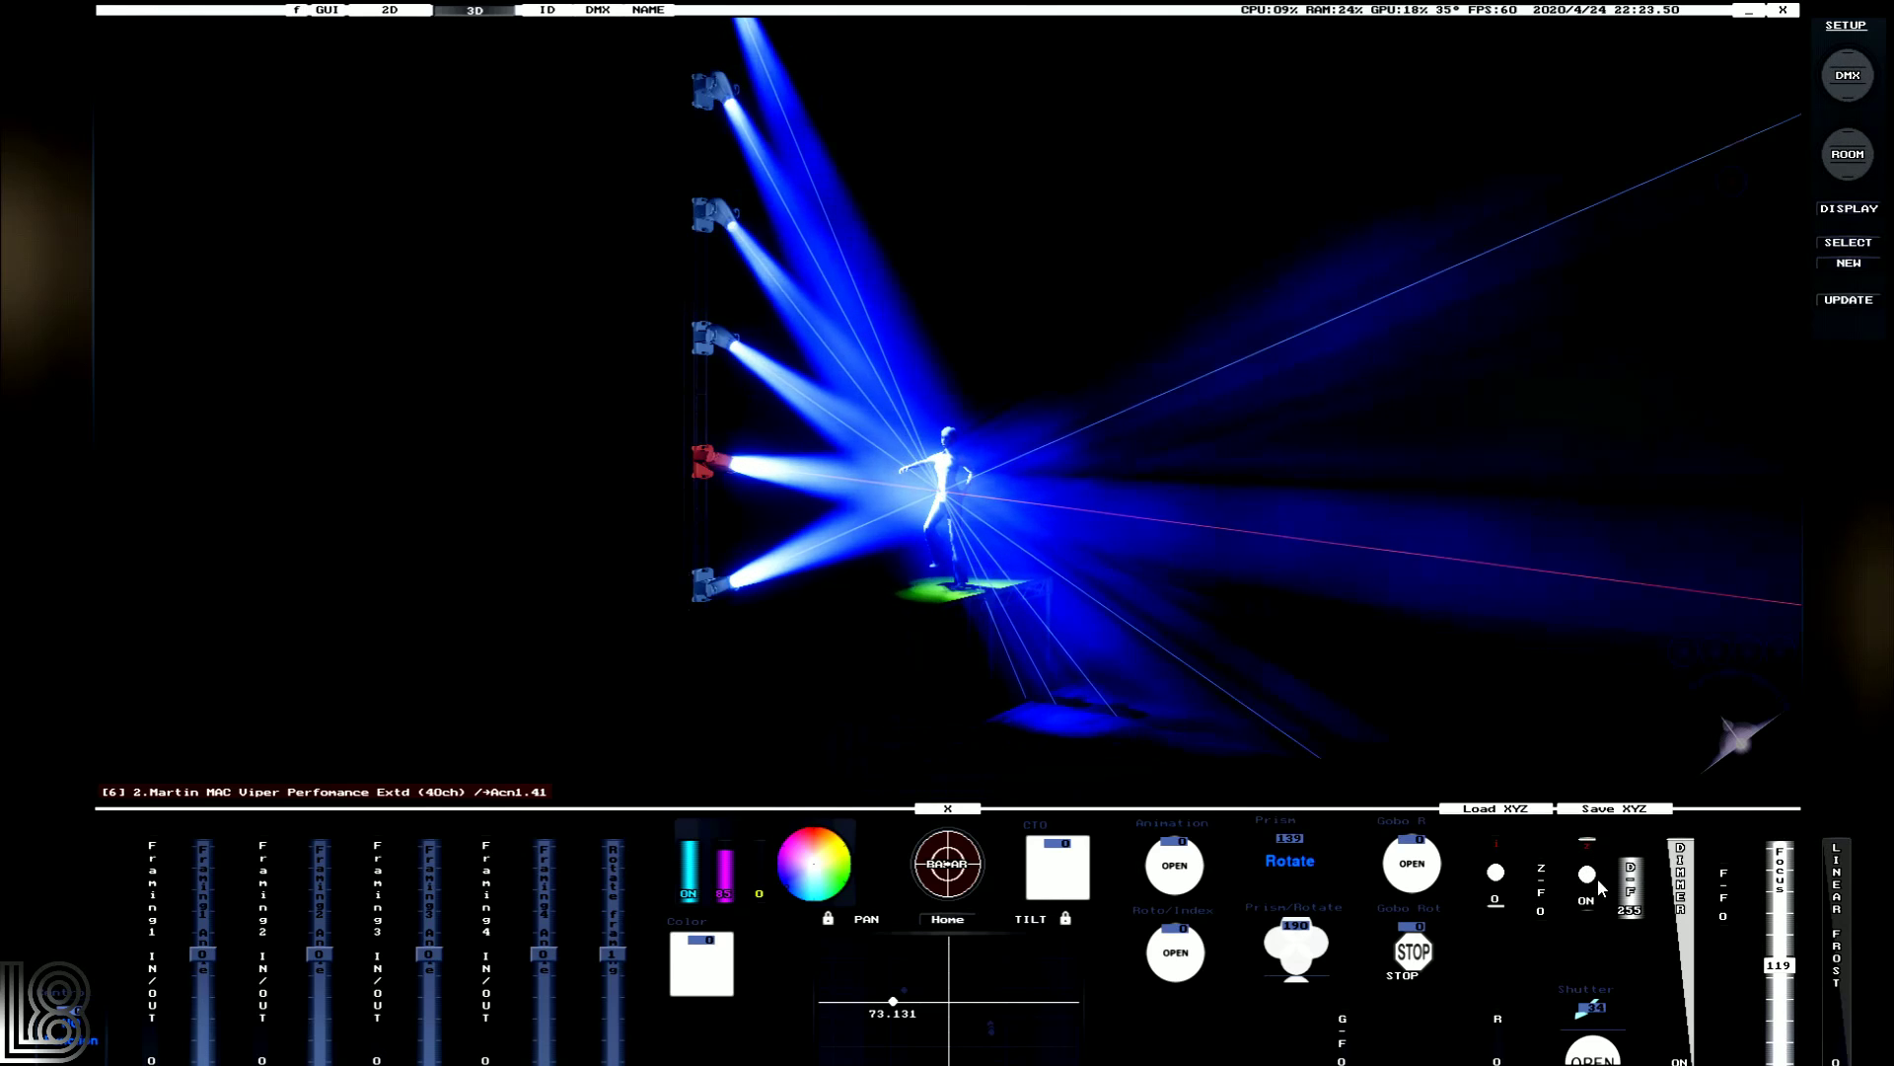
pyautogui.click(1597, 912)
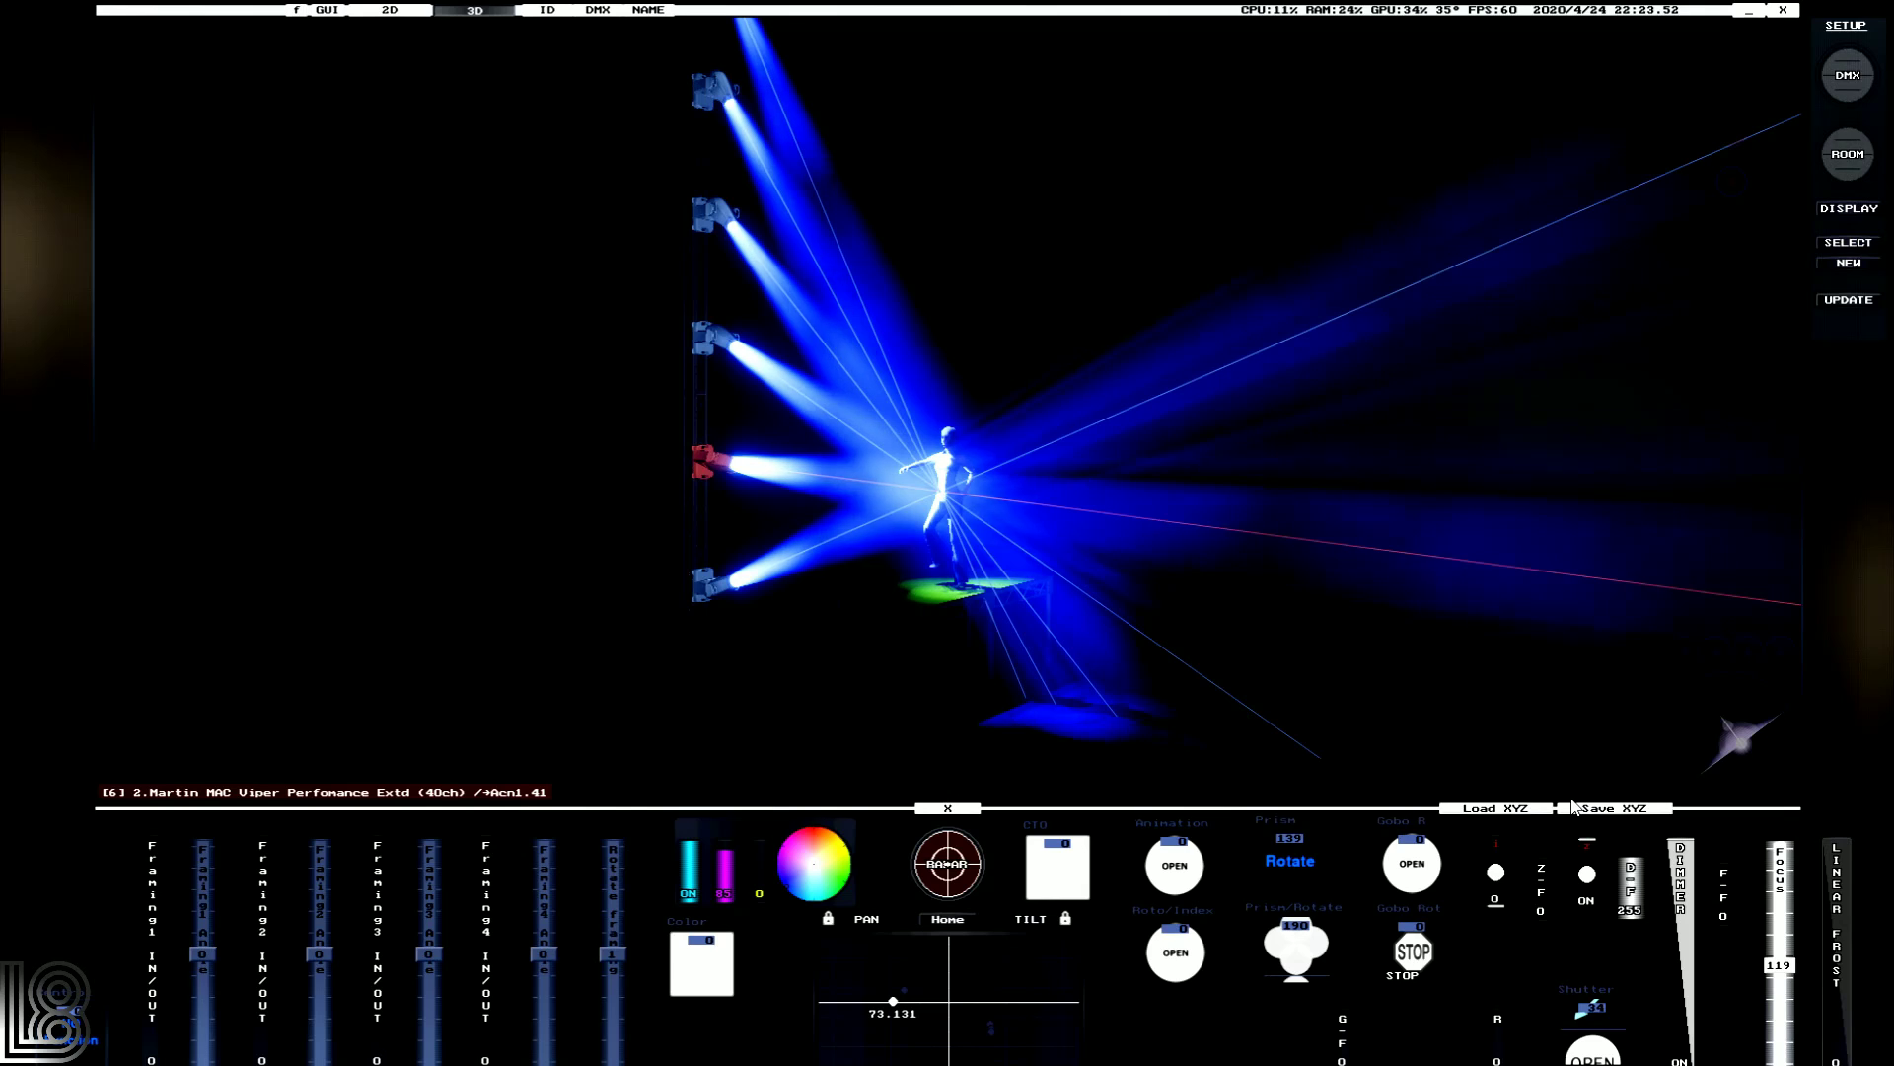